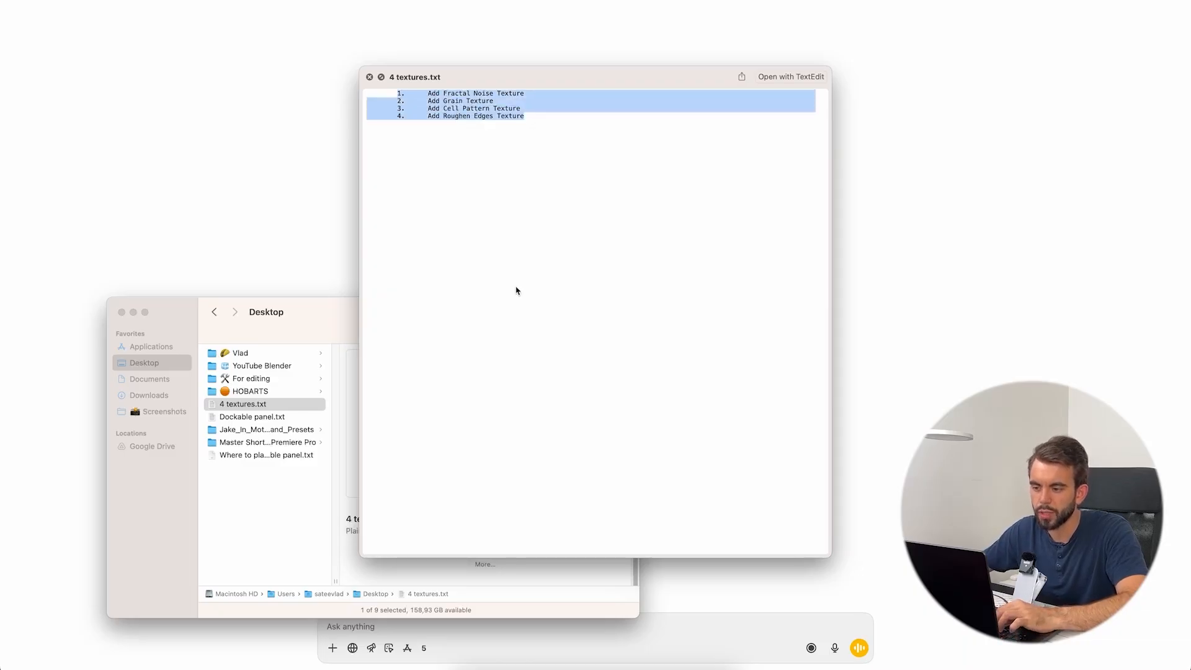
- Close the preview of 4 textures.txt and paste its list of four texture names into the chat message
key(space)
click(743, 279)
text(1. Add Fractal Noise Texture 2. Add Grain Texture 3. Add Cell Pattern Texture 4. Add Roughen Edges Texture)
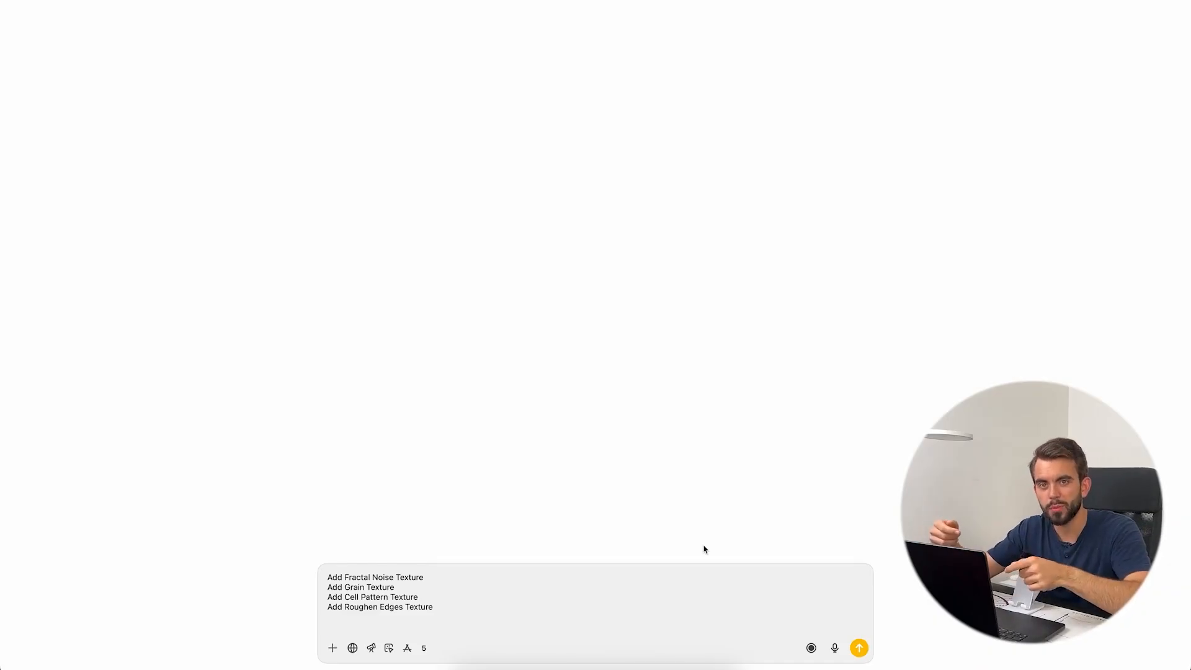
- Dictate and send a request for instructions that make ChatGPT write a dockable After Effects script panel with four texture buttons
click(835, 648)
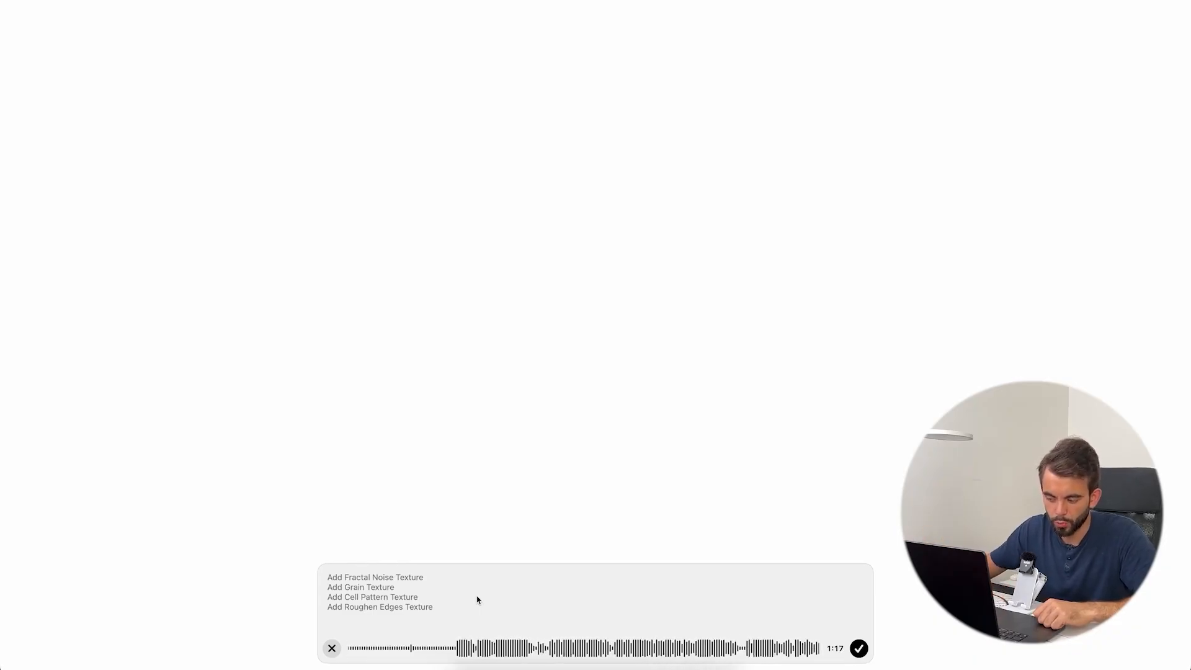
click(859, 649)
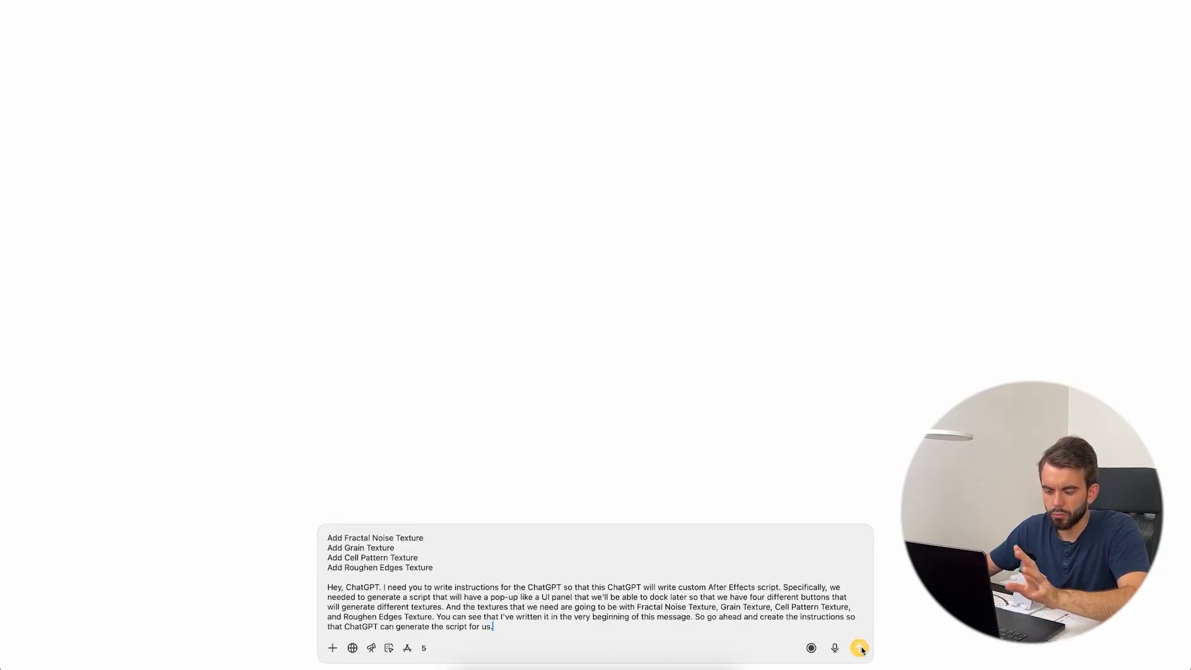
click(859, 648)
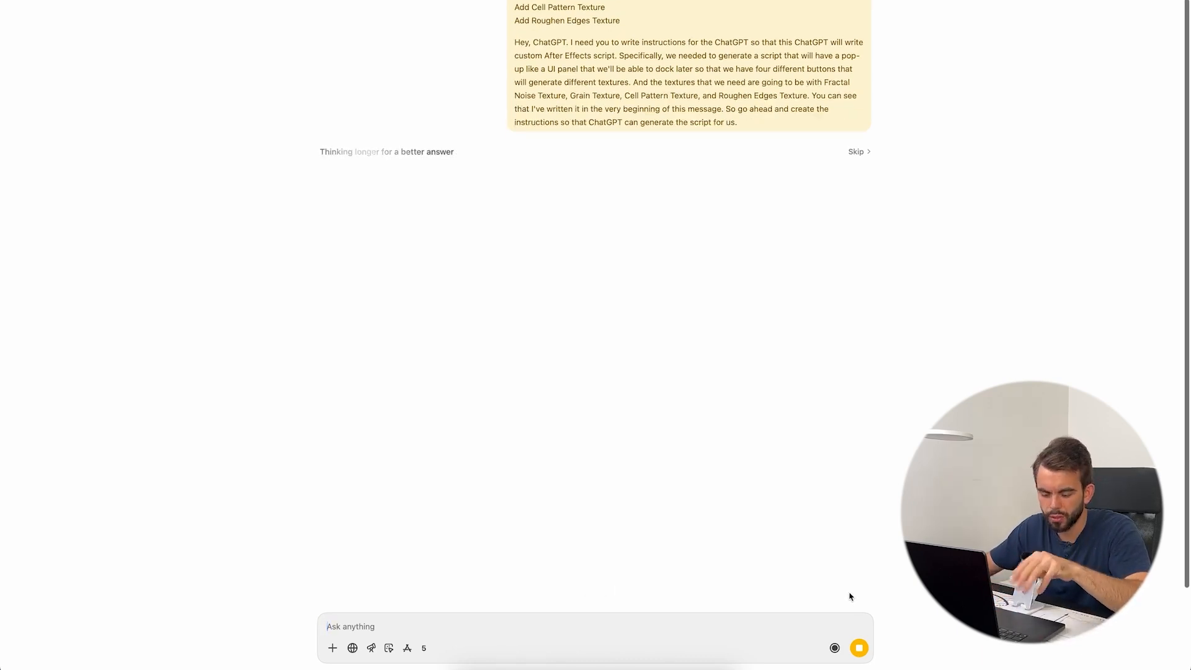
- Examine the generated master prompt, including its introduction, output requirements, UX spec and behavior spec
drag(741, 123, 507, 43)
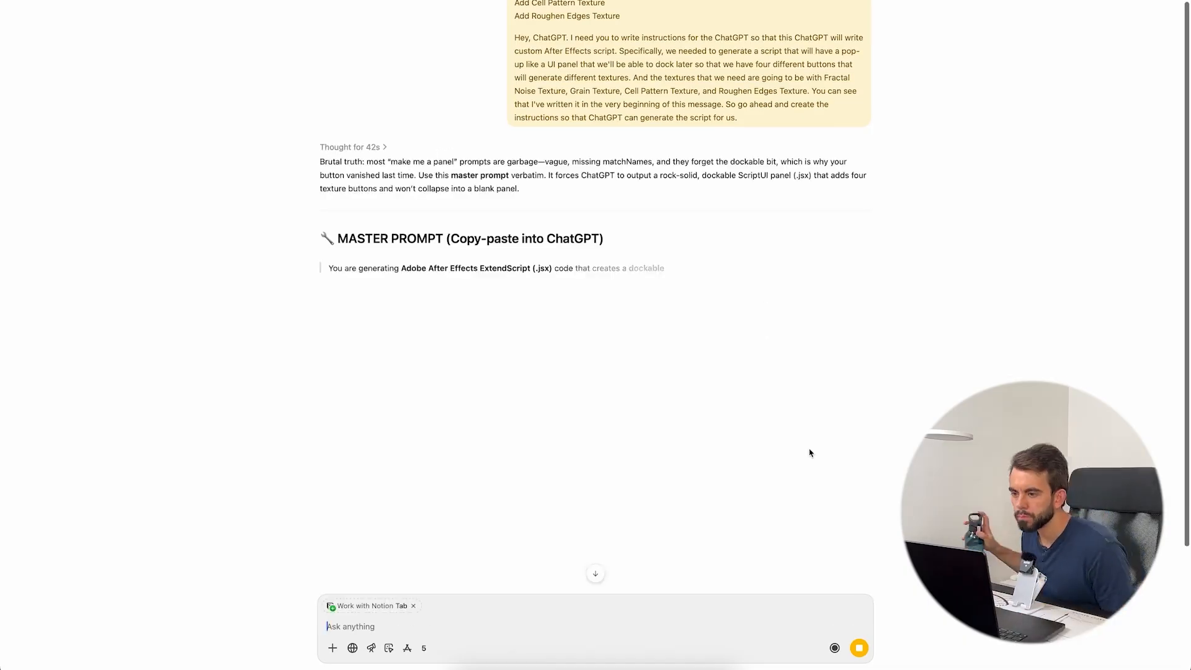
scroll(859, 351, down, 1)
scroll(798, 340, down, 5)
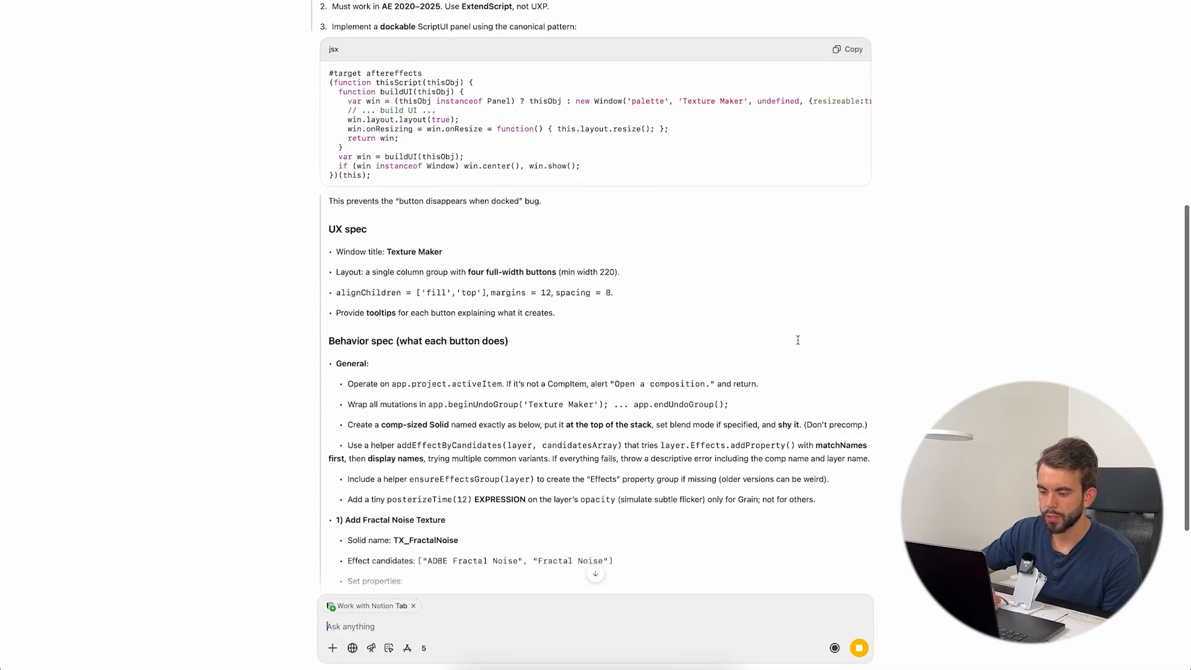
scroll(799, 340, down, 3)
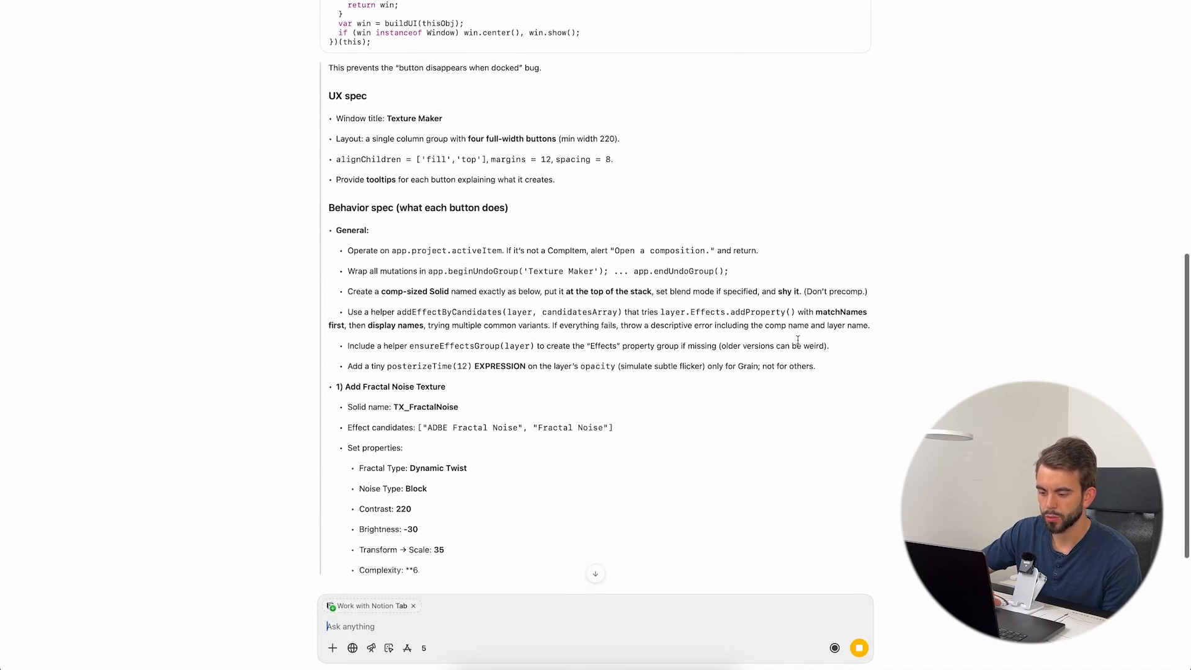
scroll(515, 199, up, 15)
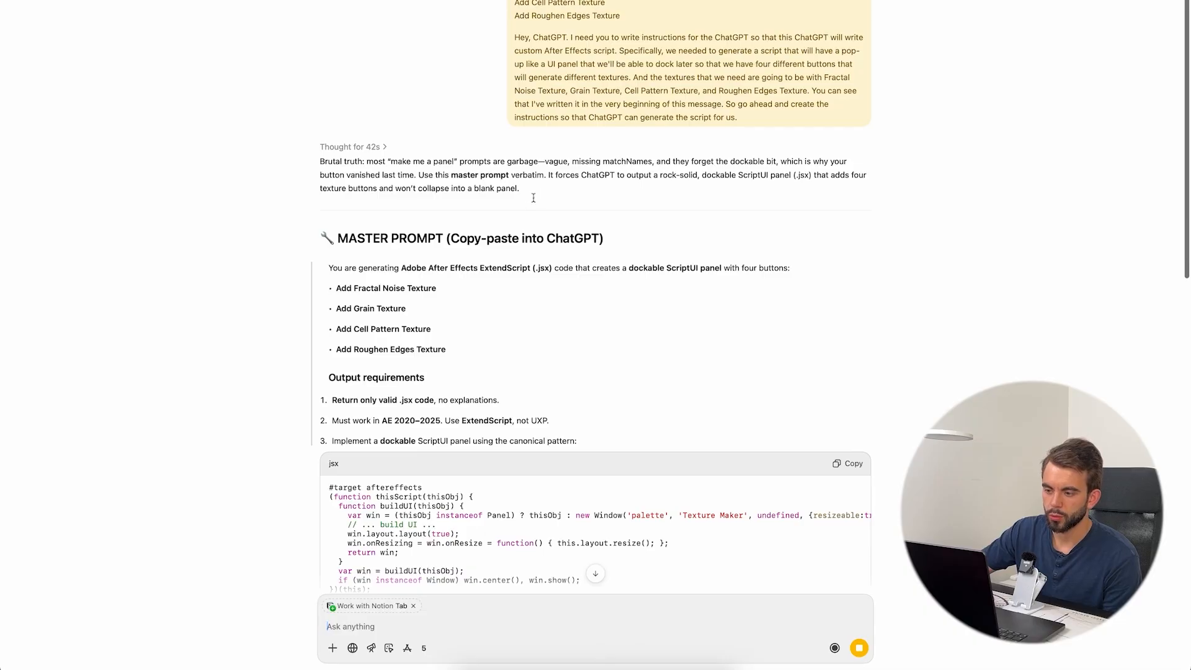
mouse_move(514, 198)
mouse_down()
mouse_move(306, 163)
mouse_move(531, 196)
mouse_up()
click(562, 216)
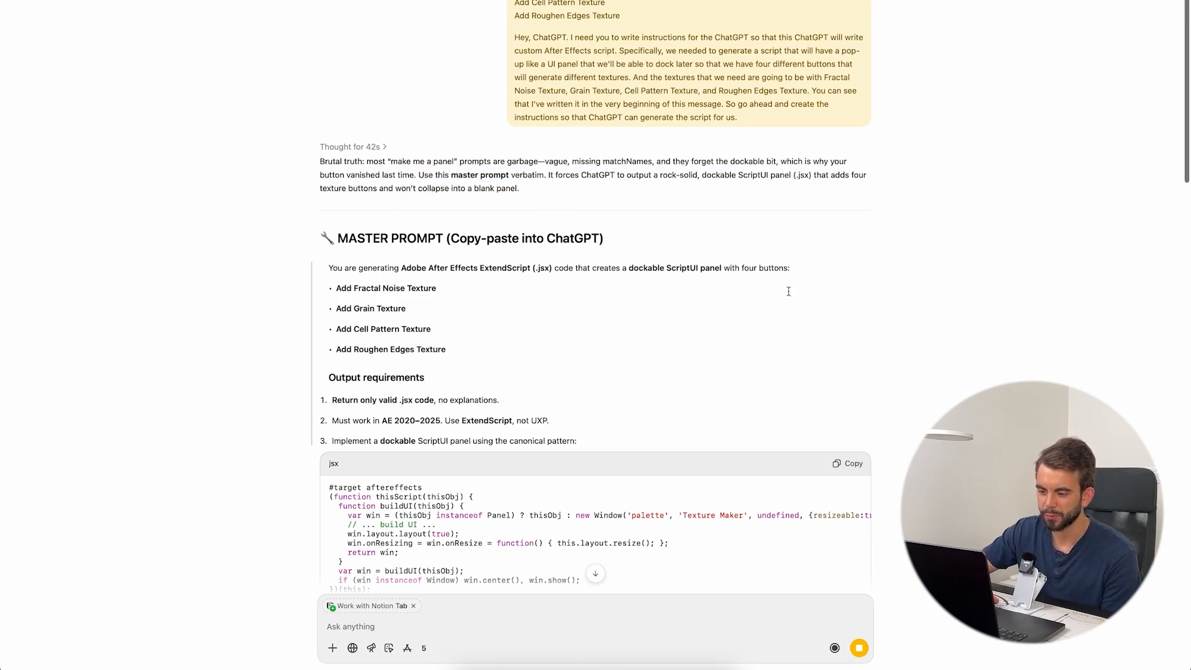
scroll(898, 439, down, 1)
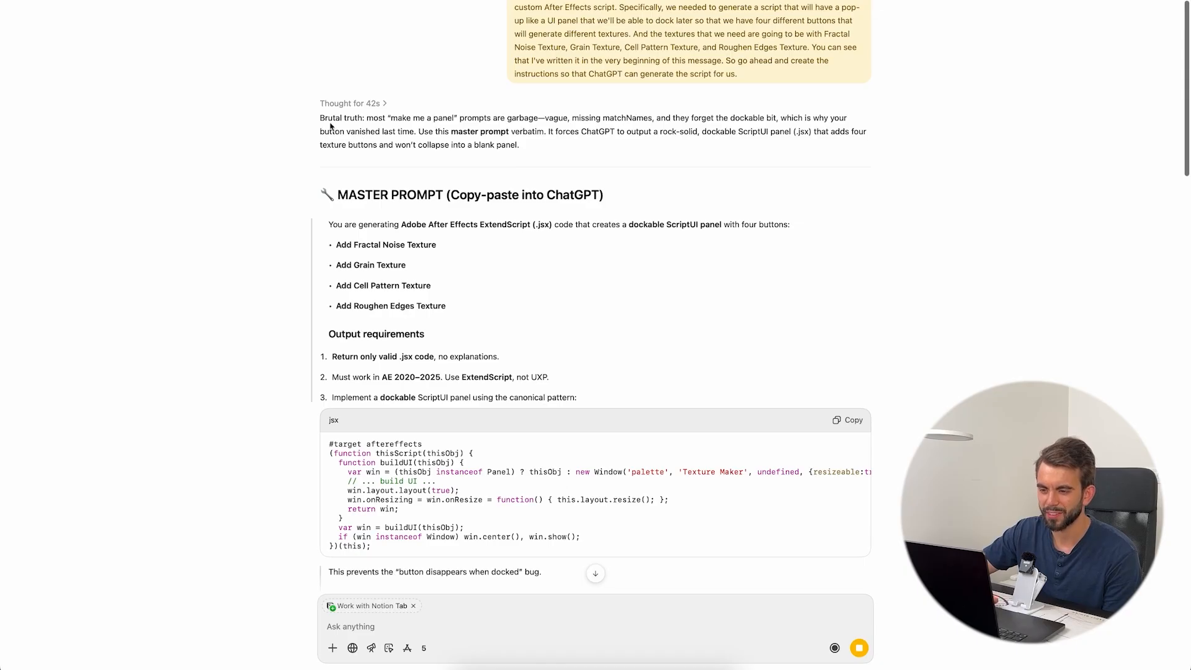
drag(321, 117, 520, 143)
click(604, 193)
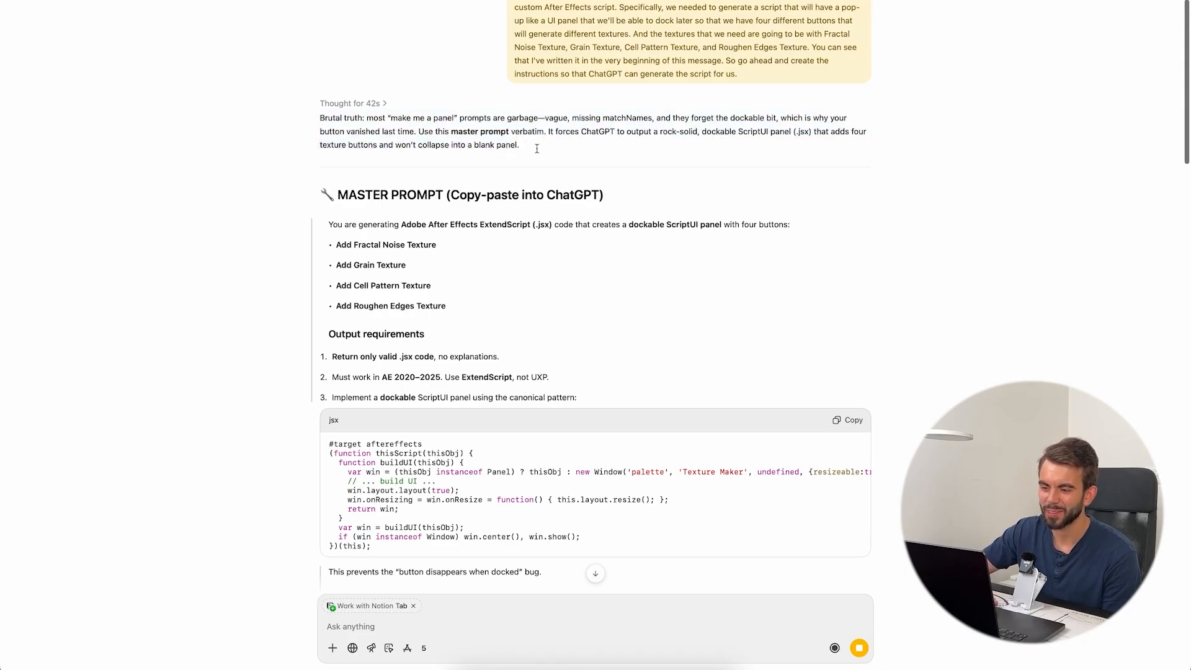
scroll(924, 299, down, 15)
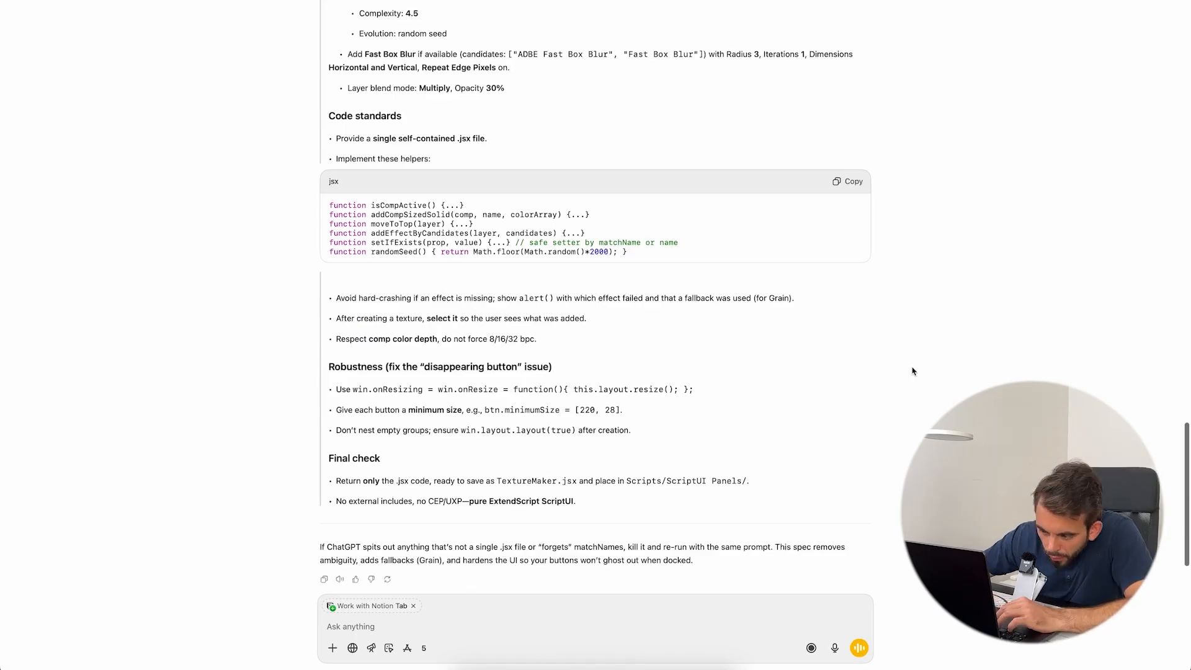
- Copy the master prompt from "You are generating" through output requirement 3 into a new chat message
scroll(361, 376, up, 10)
scroll(361, 375, up, 10)
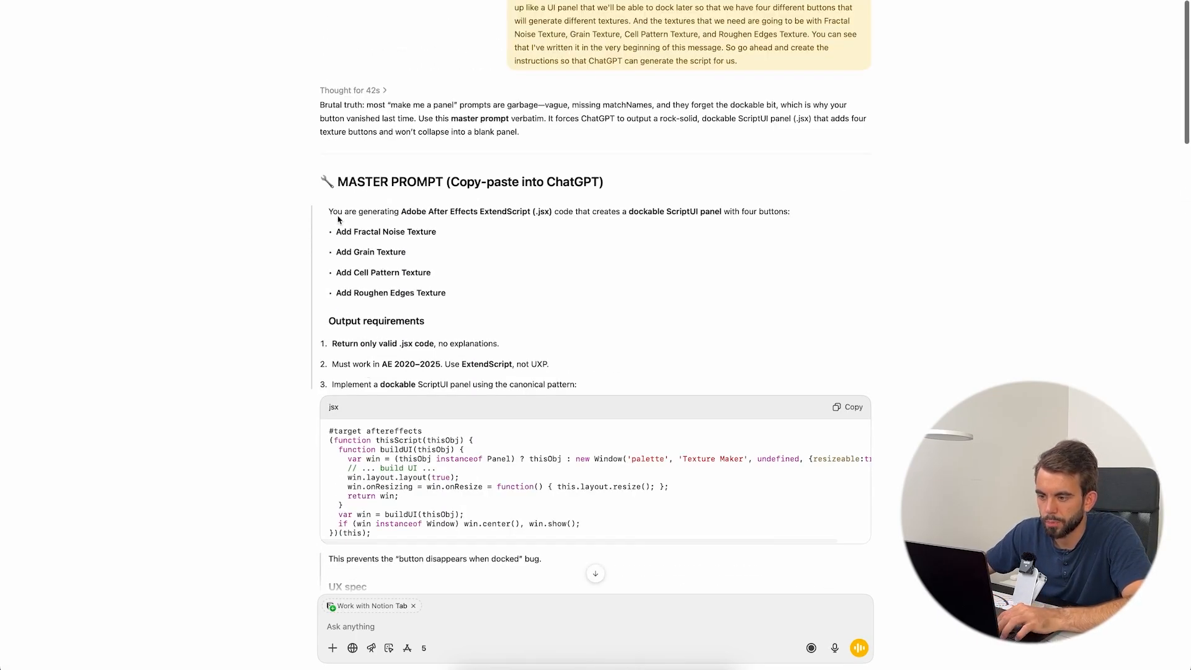
drag(329, 212, 597, 382)
key(super+c)
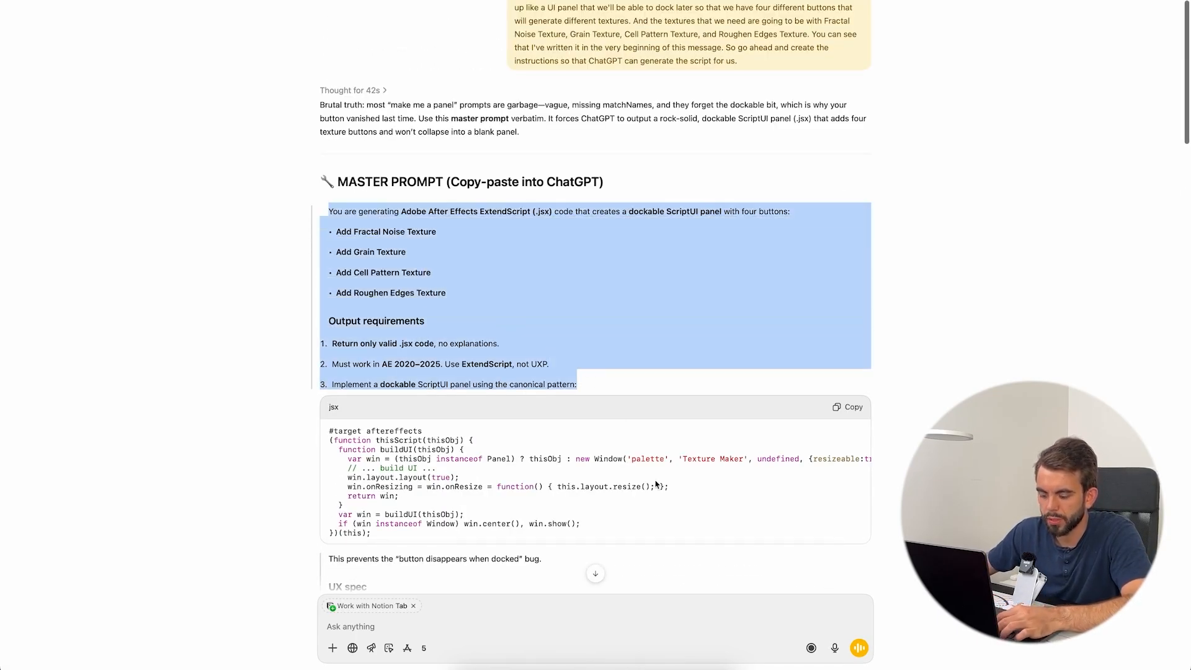
click(368, 627)
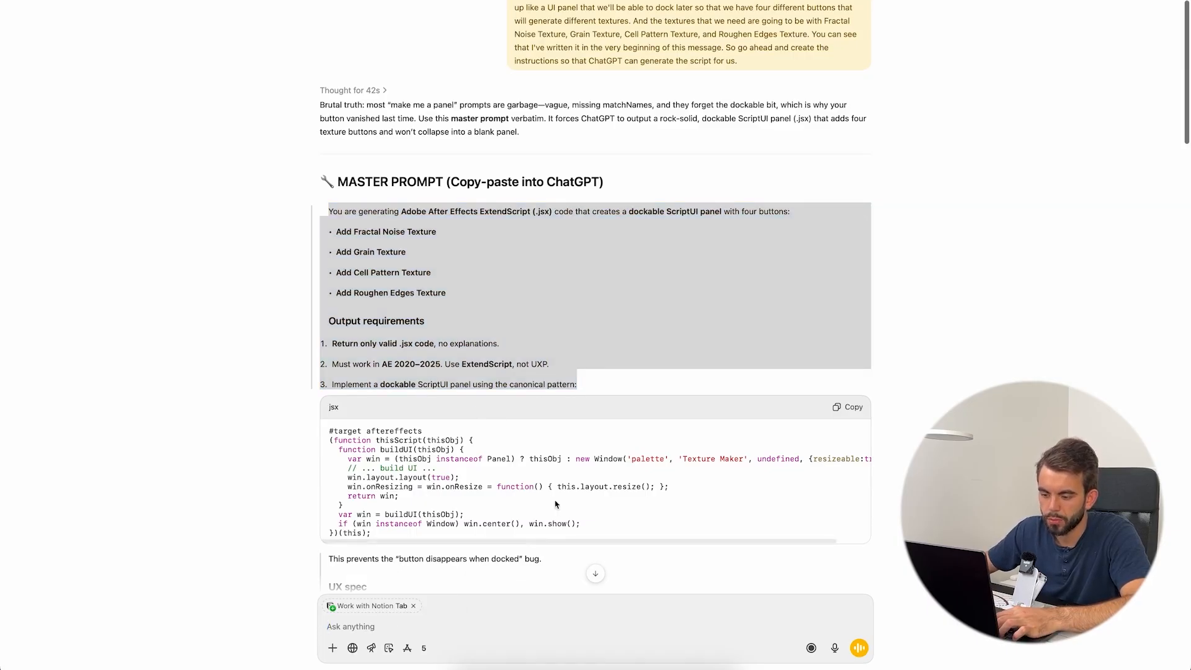
key(super+v)
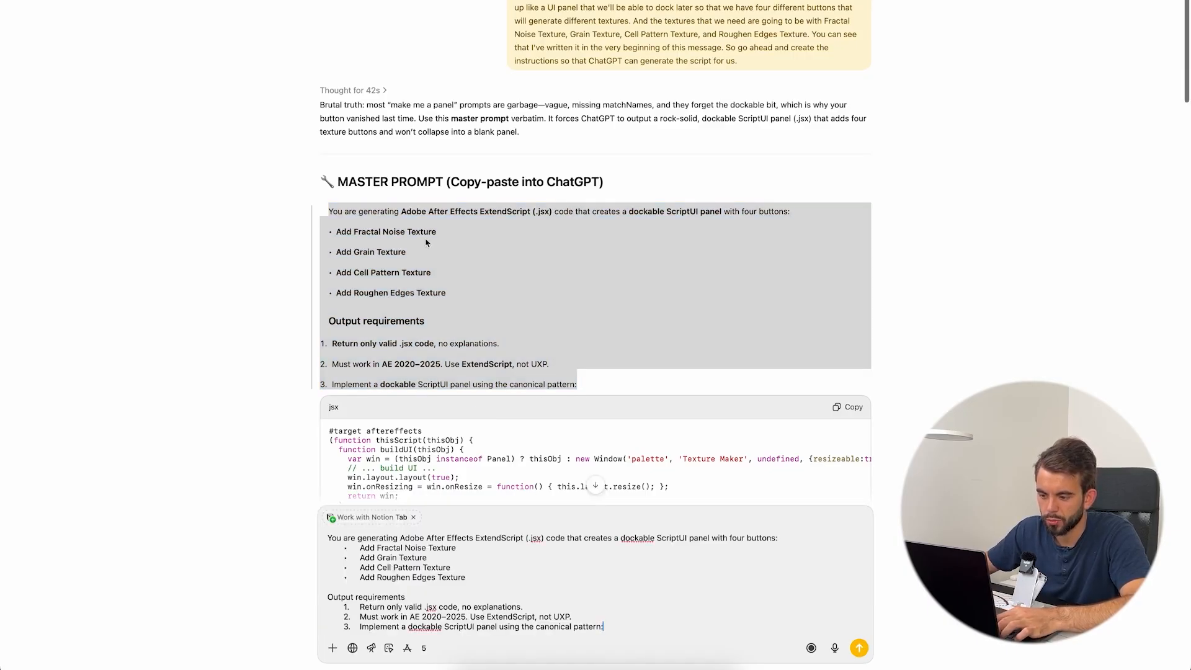
- Append the first jsx code block, the canonical dockable panel pattern, on a new line of the message
scroll(500, 236, down, 3)
click(851, 239)
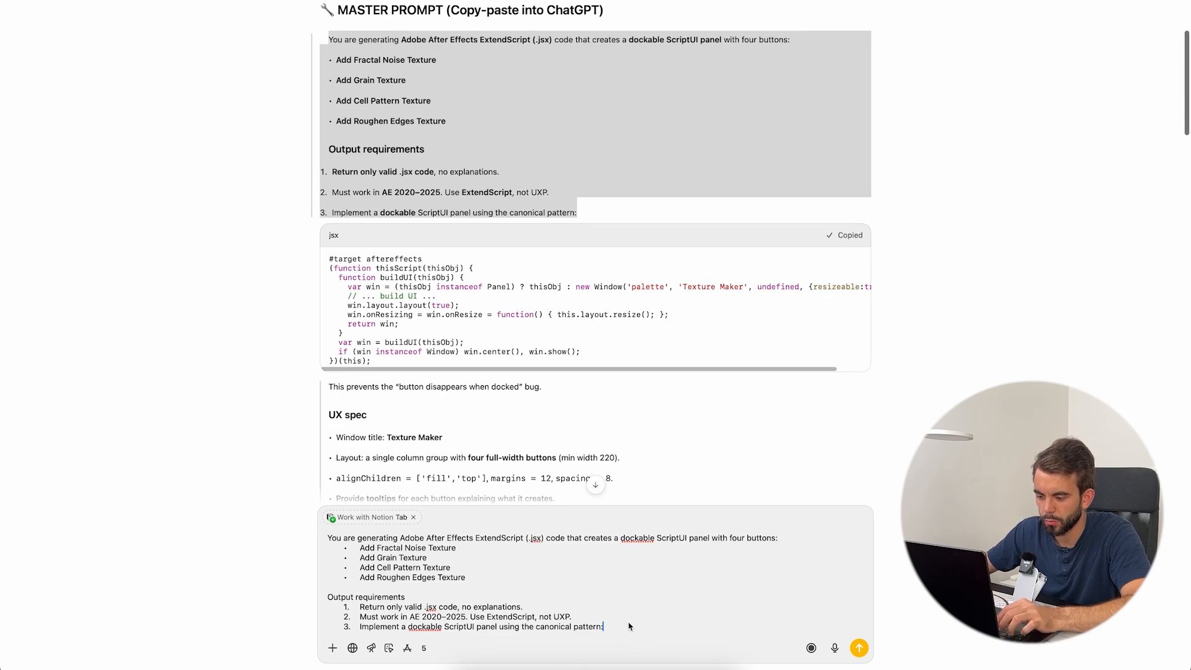
key(shift+Return)
key(super+v)
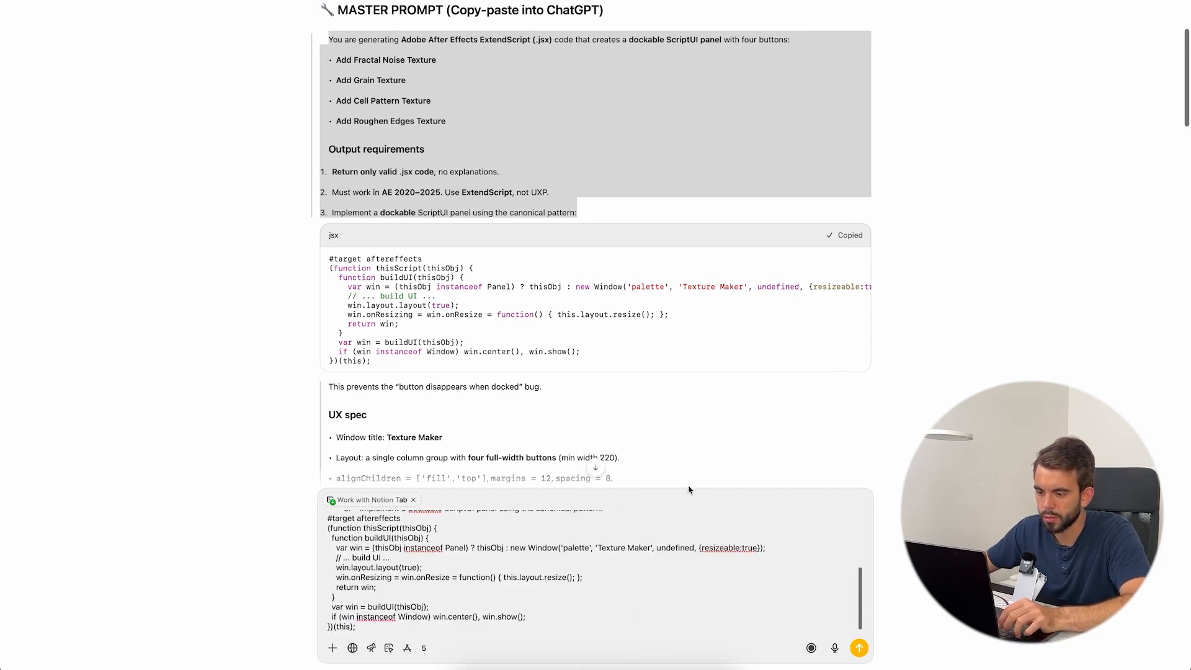
- Append the prompt text from "This prevents" through "Implement these helpers:" to the message after a blank line
scroll(329, 305, down, 3)
scroll(479, 349, down, 12)
drag(329, 305, 463, 395)
scroll(476, 354, down, 15)
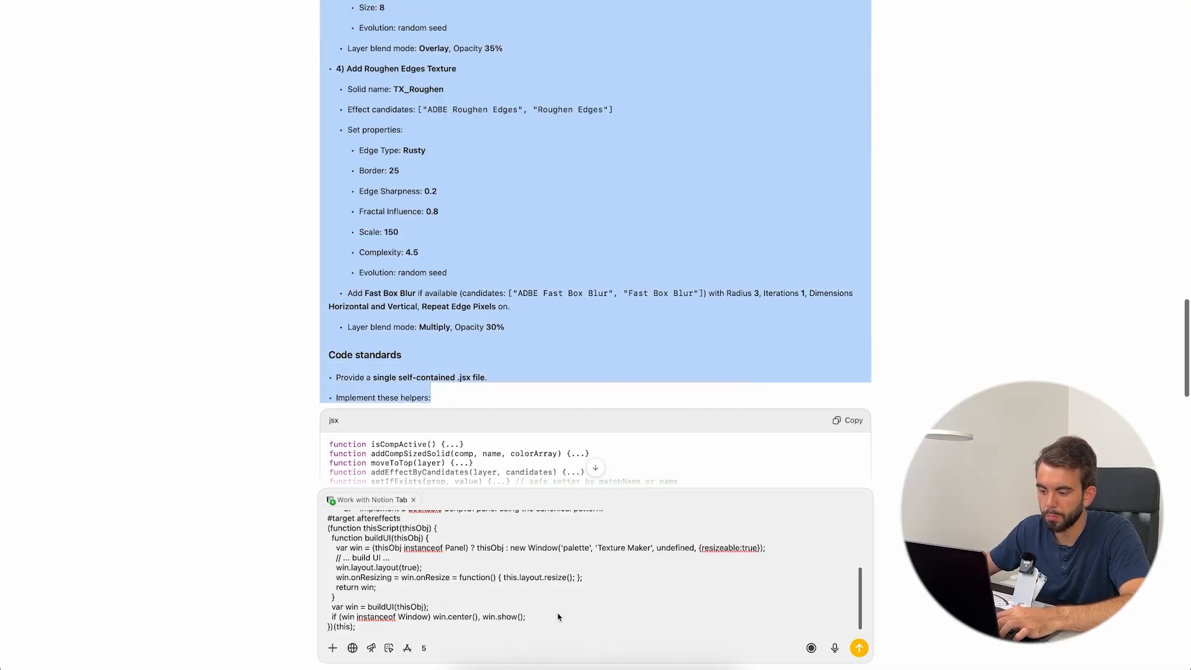
key(shift+Return)
key(shift+Return)
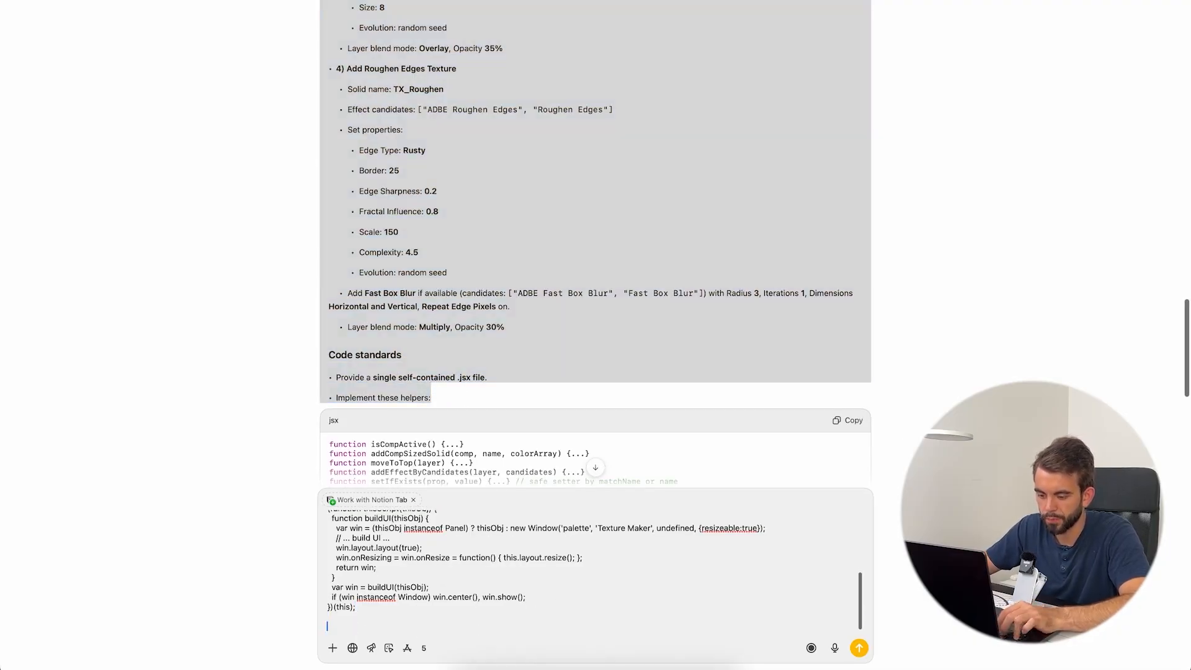
key(super+v)
- Append the jsx code block of helper functions on a new line of the message
scroll(524, 375, down, 3)
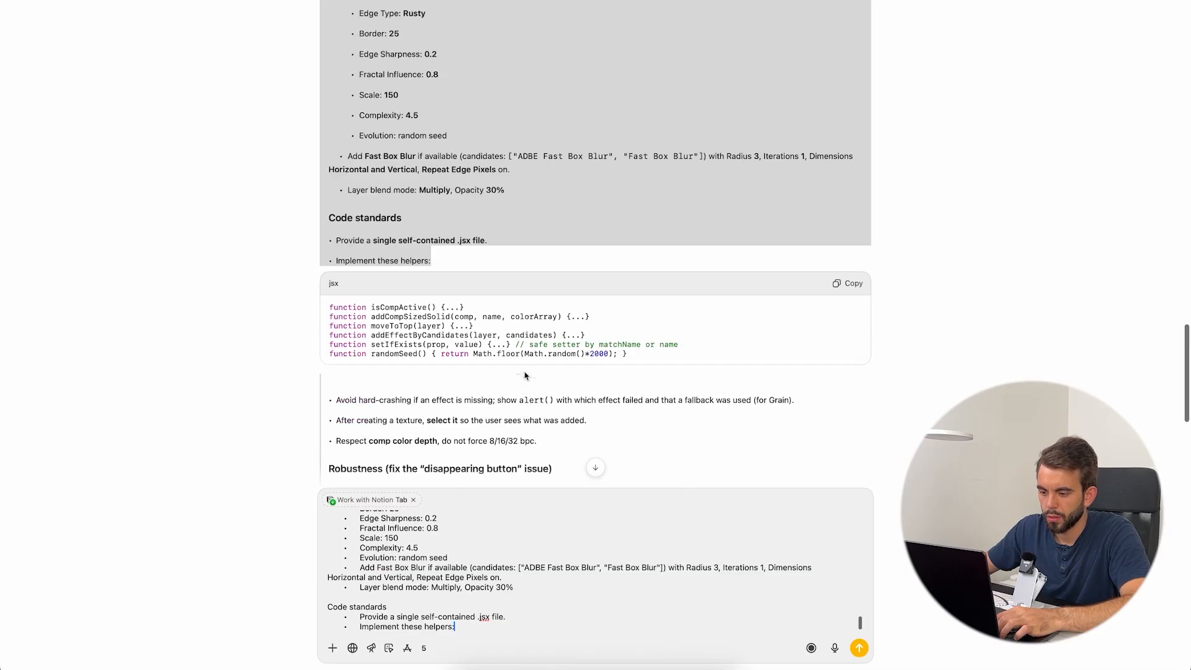
click(856, 283)
click(526, 630)
key(shift+Return)
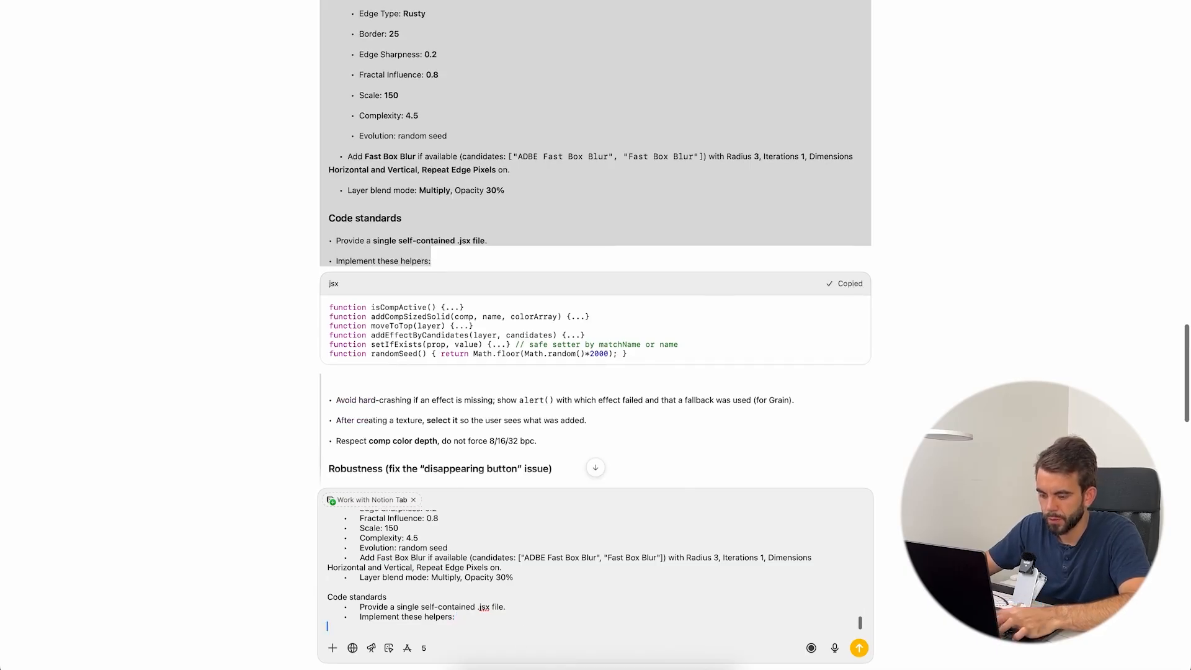
key(super+v)
- Append the prompt's remaining text, from "Avoid hard-crashing" through the Final check section, and send the message
scroll(595, 248, down, 4)
drag(331, 194, 620, 402)
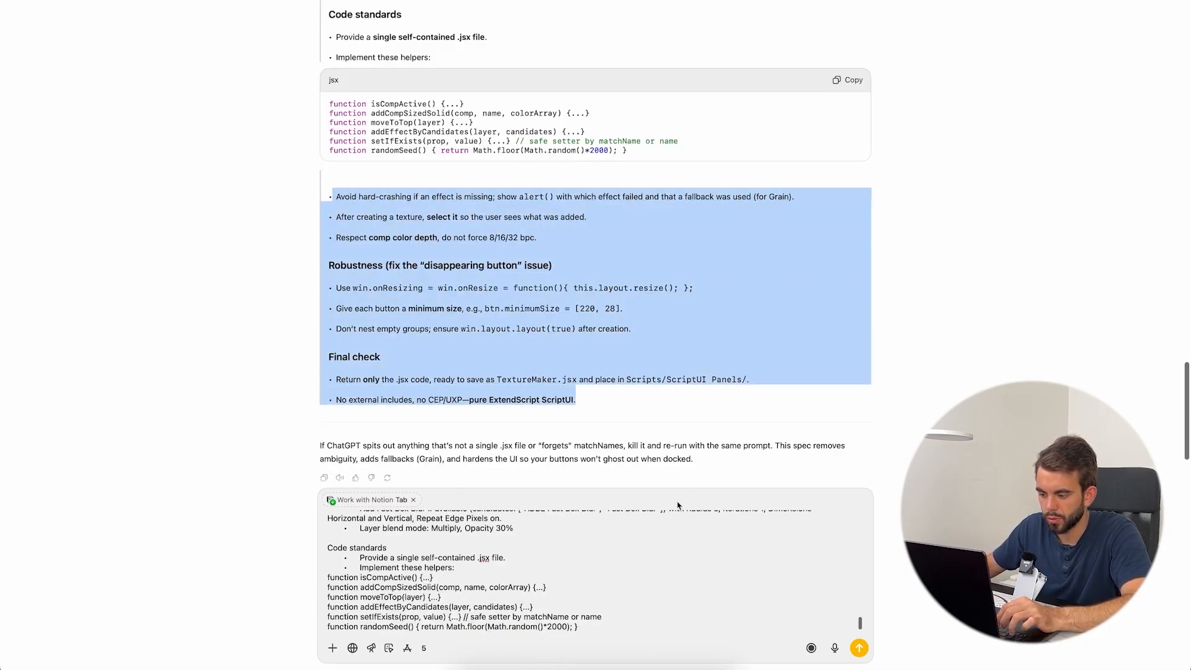
click(624, 628)
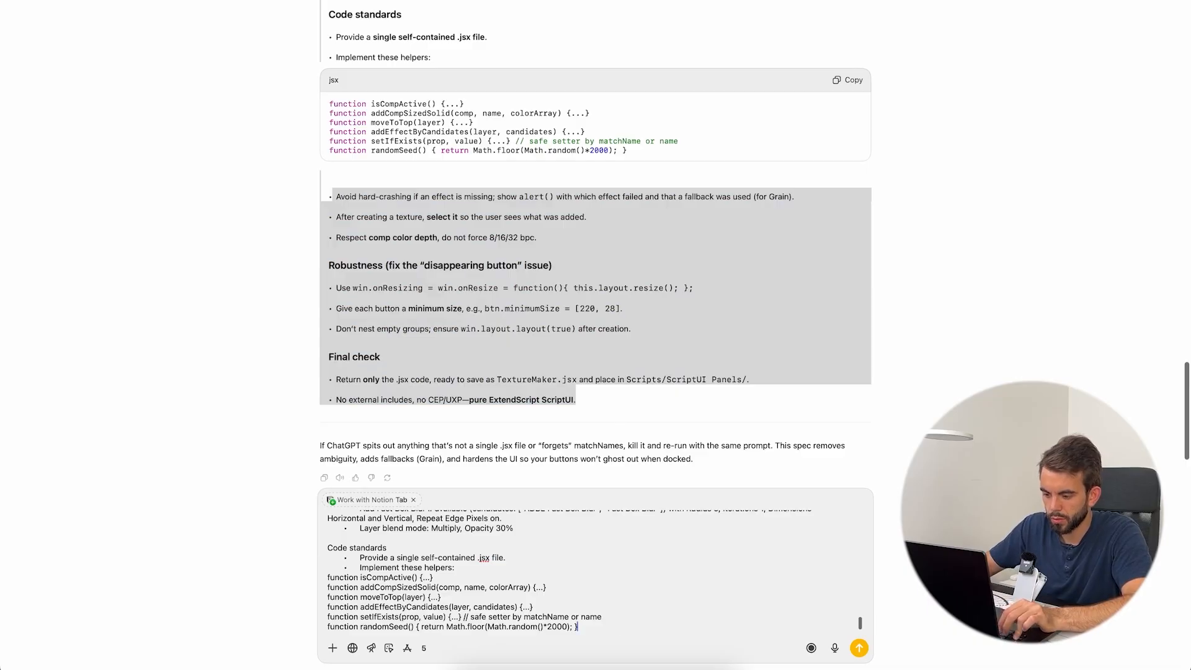
key(shift+Return)
key(super+v)
key(Return)
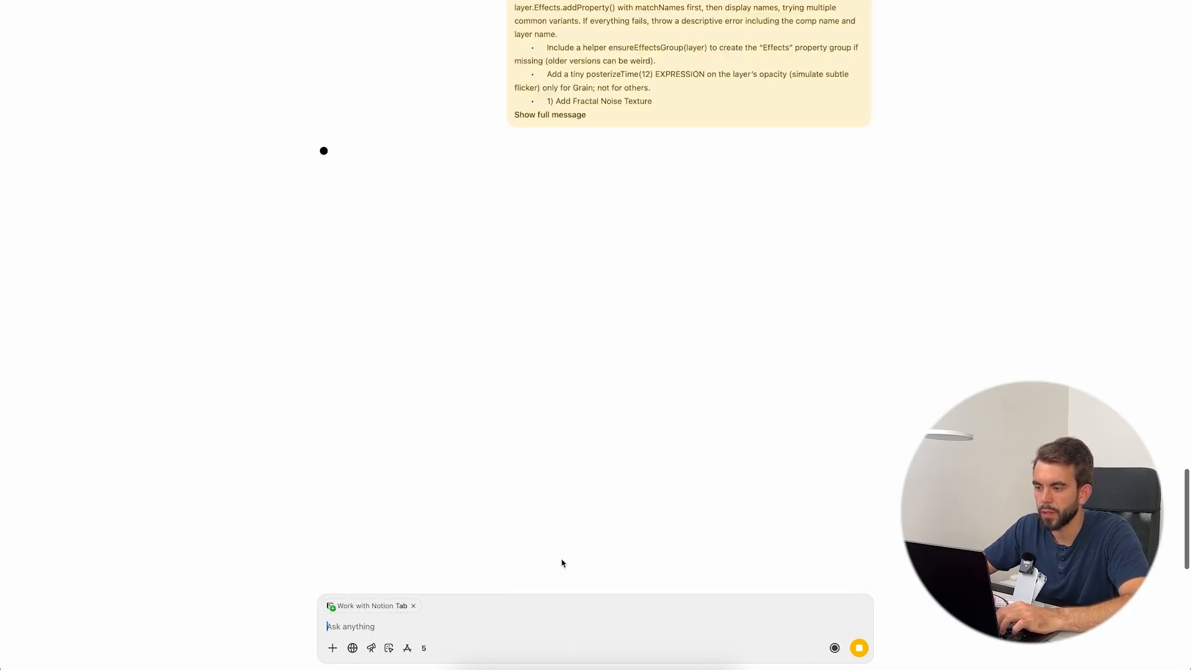
- Review the sent prompt against the original master prompt while the response is being prepared
scroll(569, 346, up, 15)
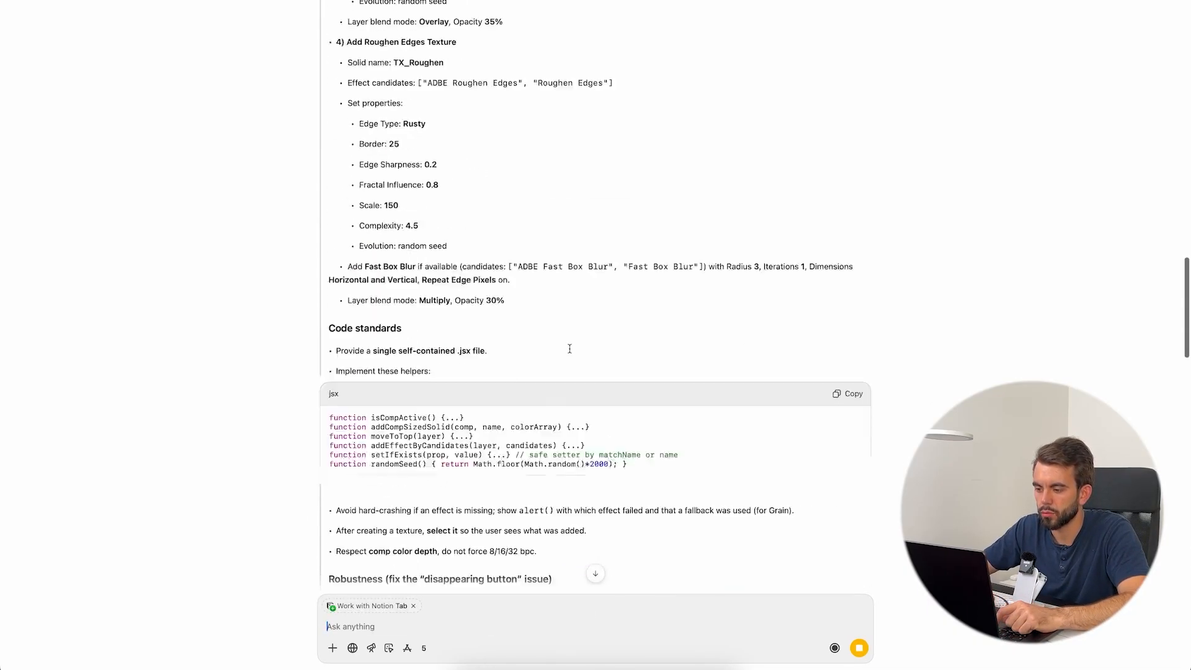
scroll(569, 349, down, 10)
scroll(546, 359, up, 2)
scroll(525, 372, down, 3)
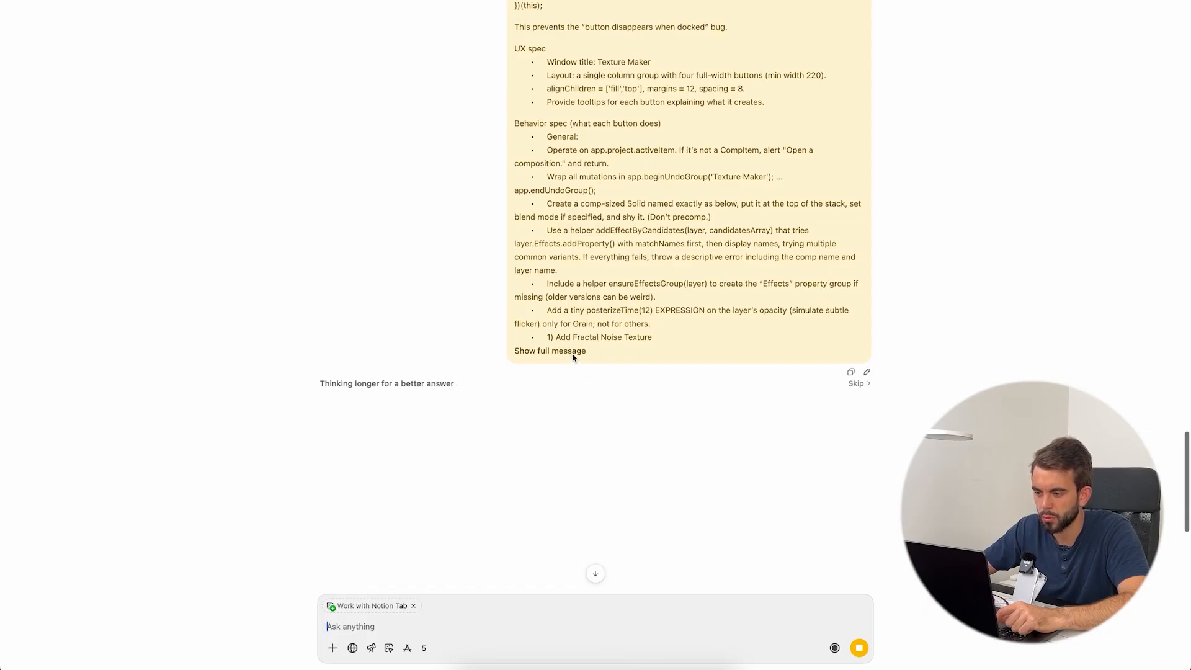
scroll(607, 282, up, 2)
scroll(607, 282, up, 2)
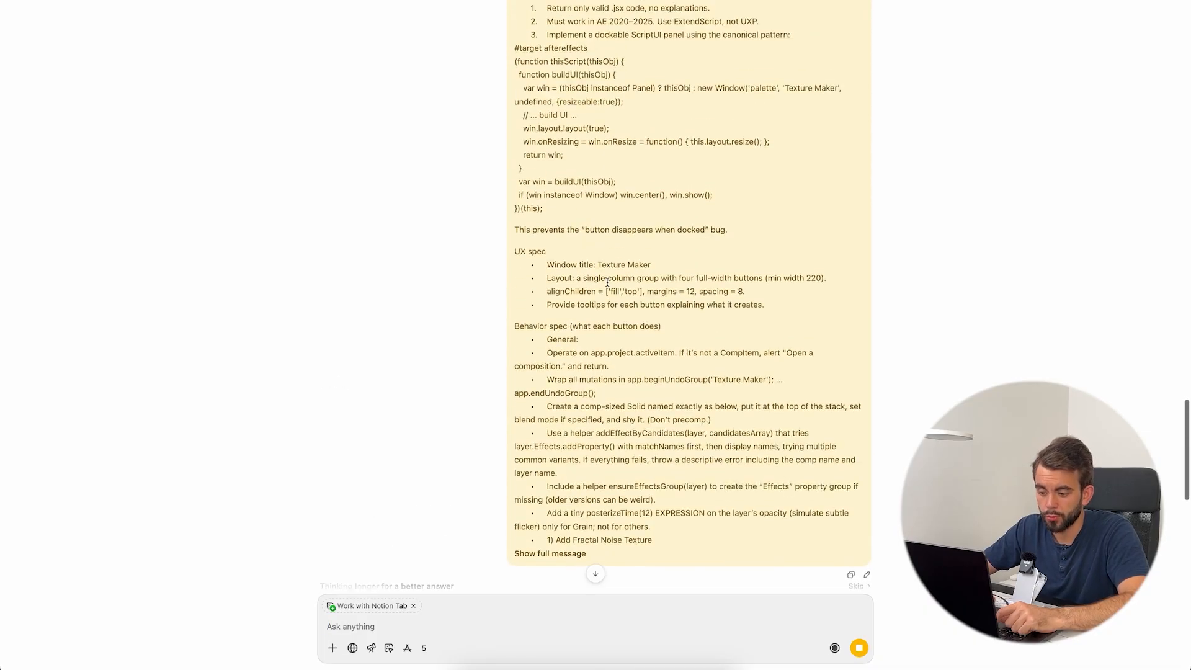
scroll(370, 374, down, 4)
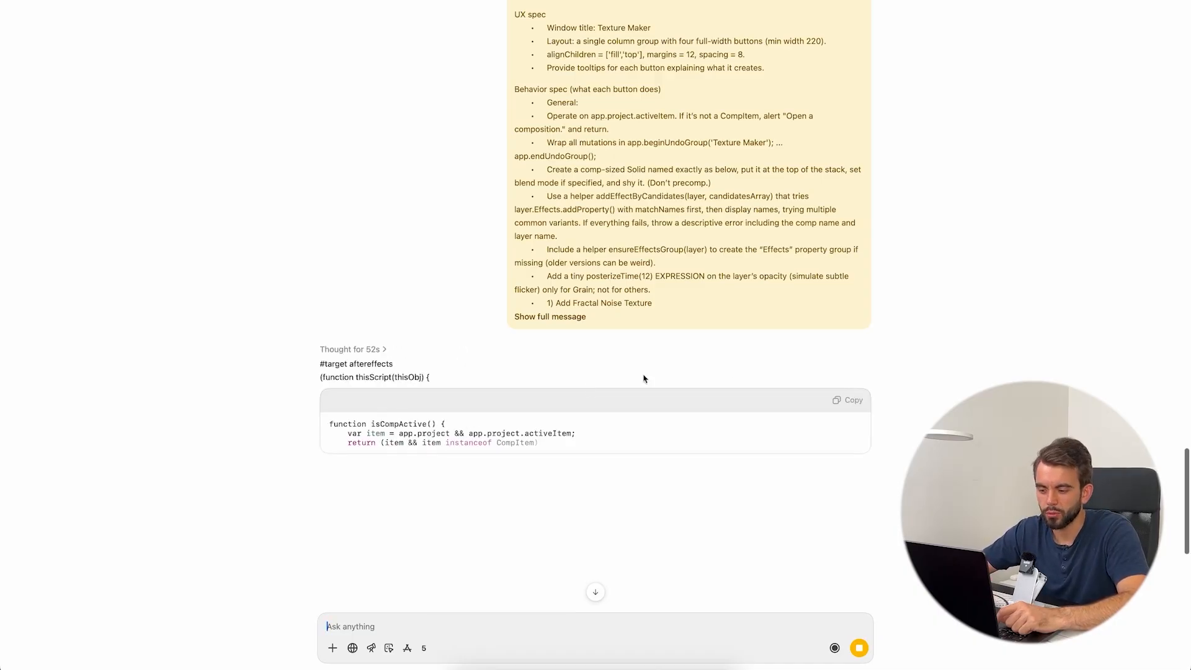
- Examine the generated Texture Maker script from its helper functions to the panel-building code
scroll(922, 418, down, 2)
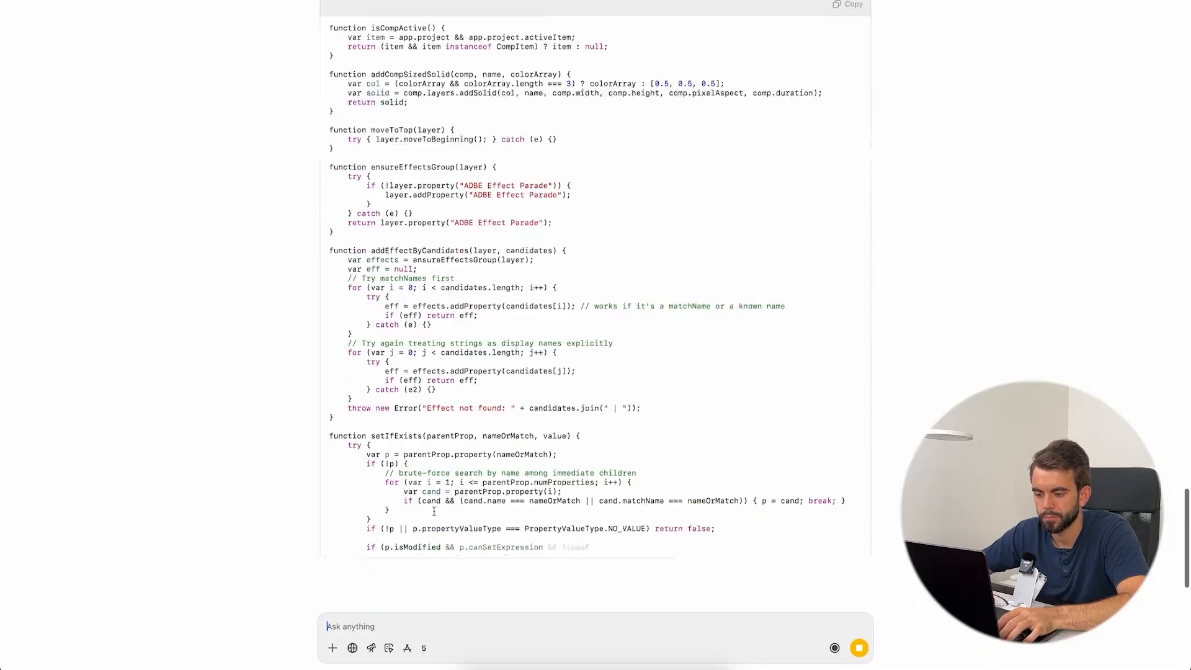
scroll(909, 408, up, 5)
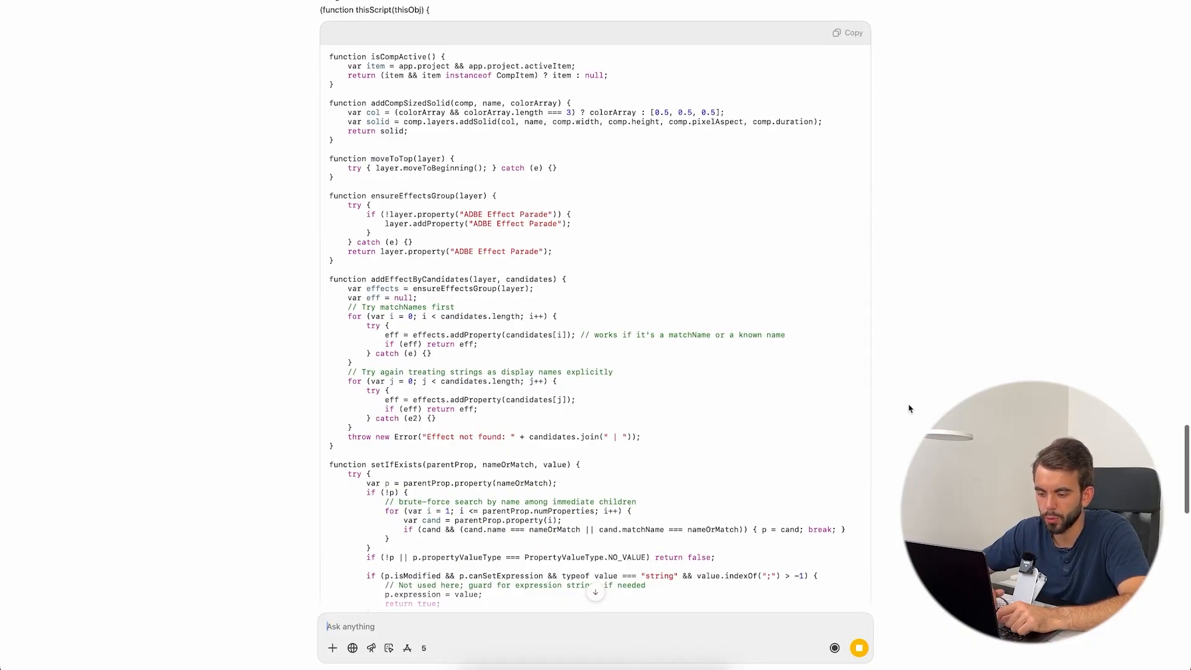
scroll(909, 408, down, 10)
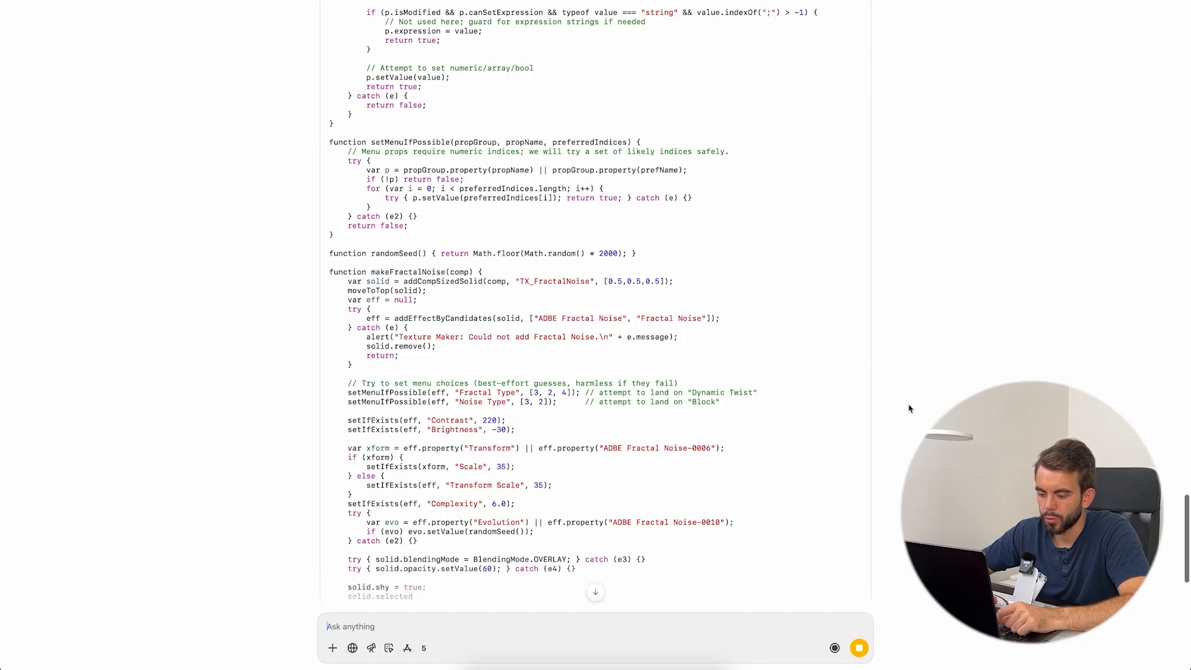
scroll(909, 407, down, 2)
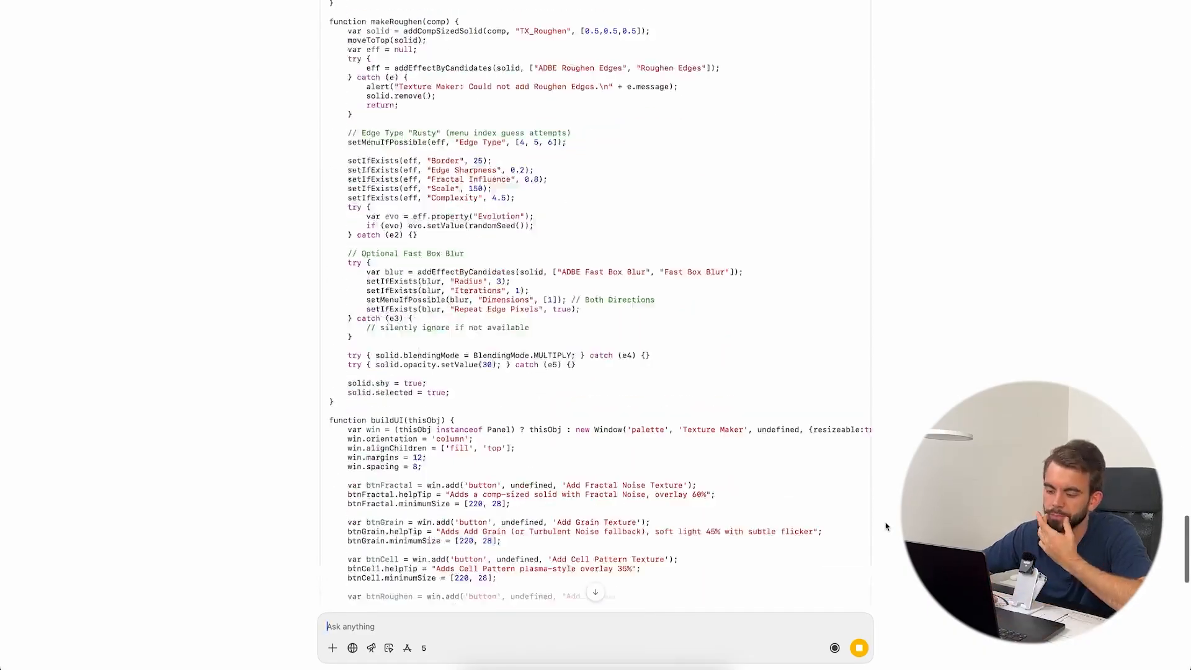
scroll(886, 525, up, 8)
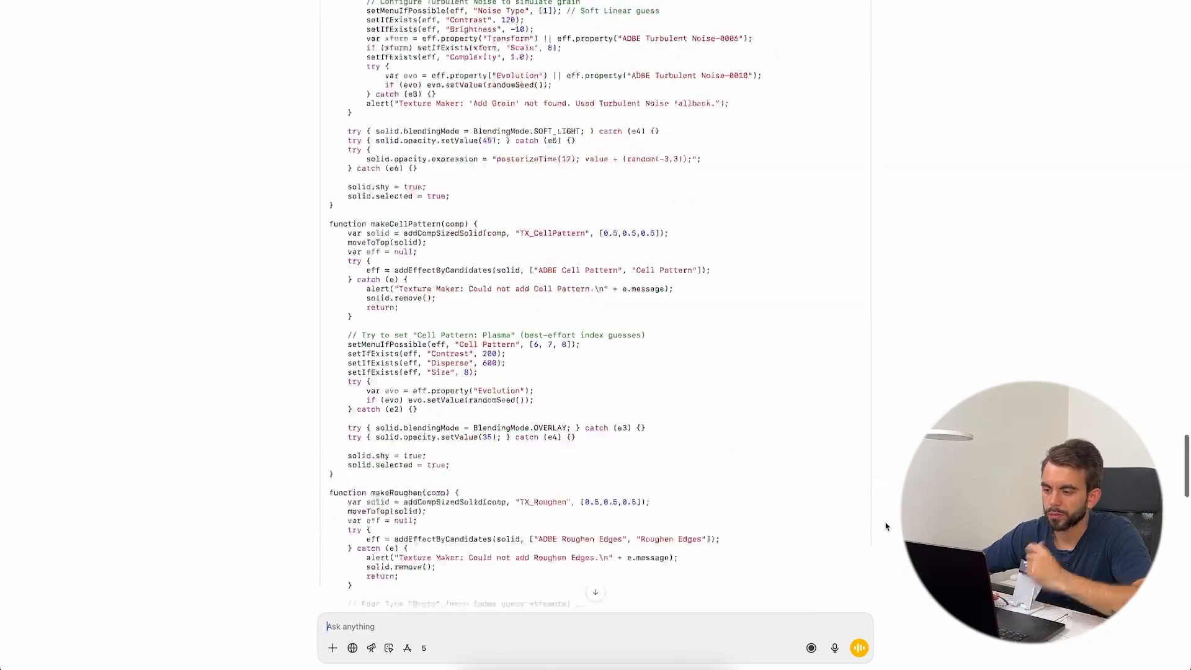
scroll(886, 526, up, 15)
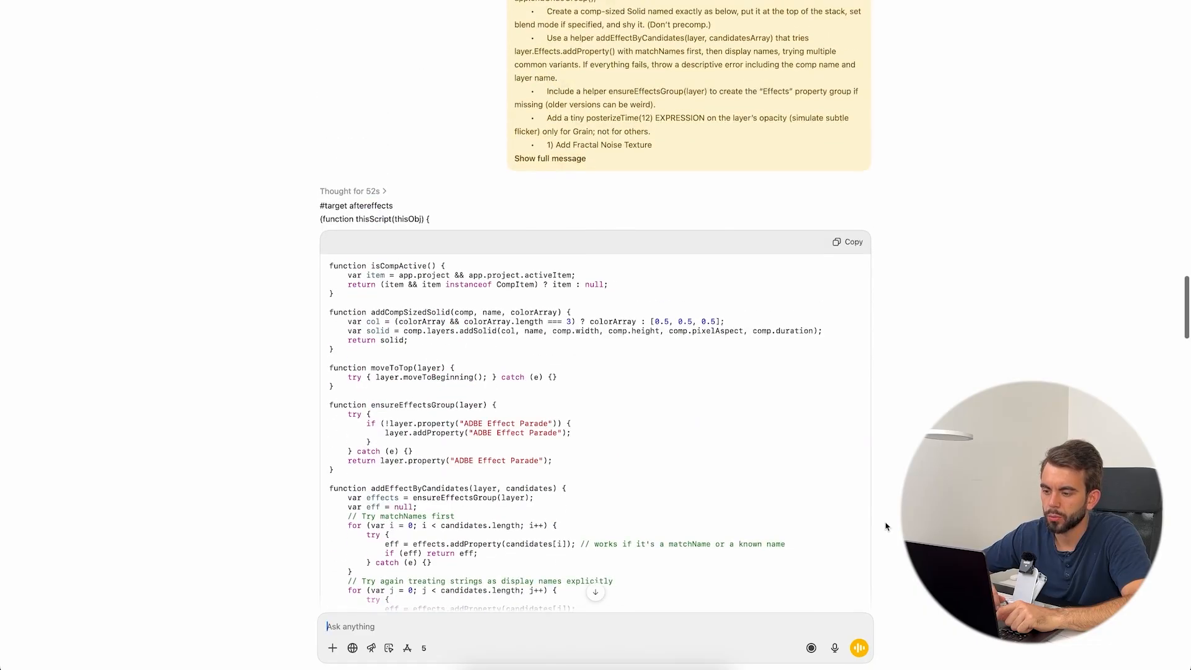
- Send ChatGPT the follow-up message "give me file to dowload. jsx file" below the finished script
scroll(886, 526, down, 1)
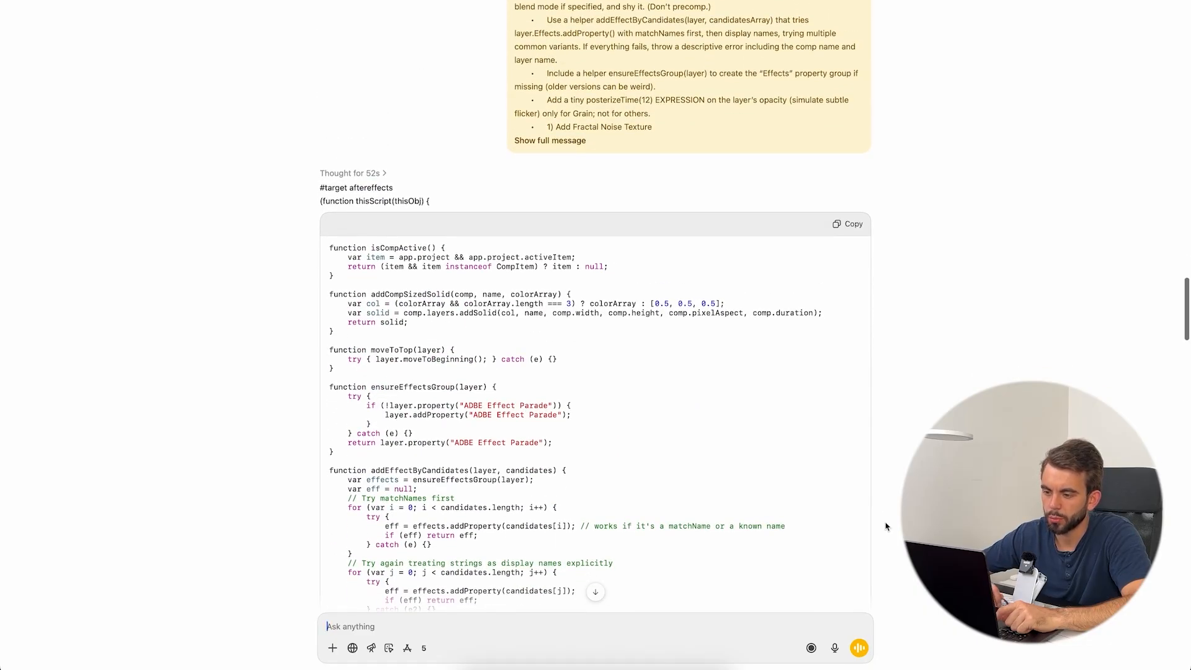
scroll(886, 526, down, 20)
text(give)
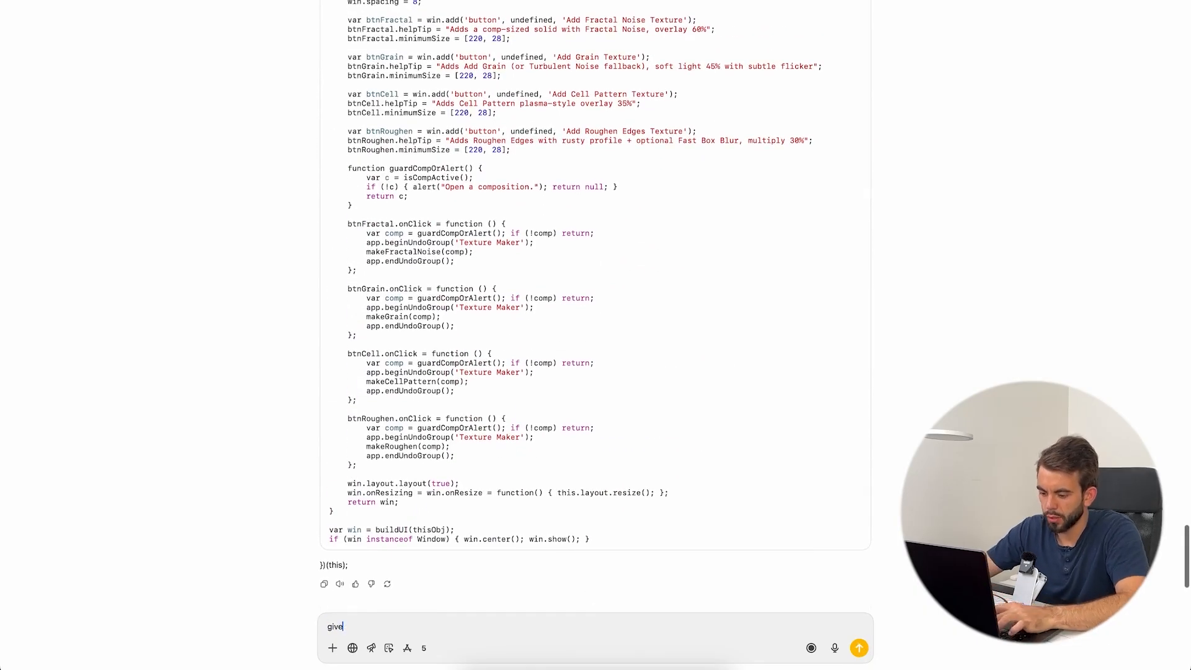
text( me file to dow)
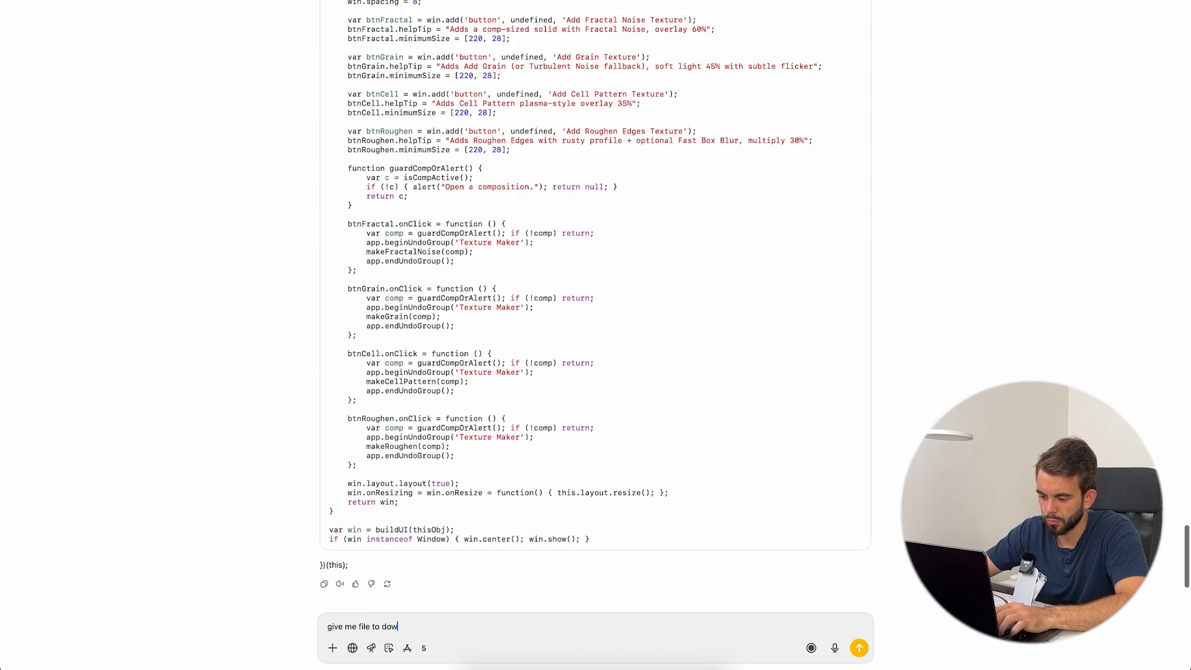
text(load. jsx fi)
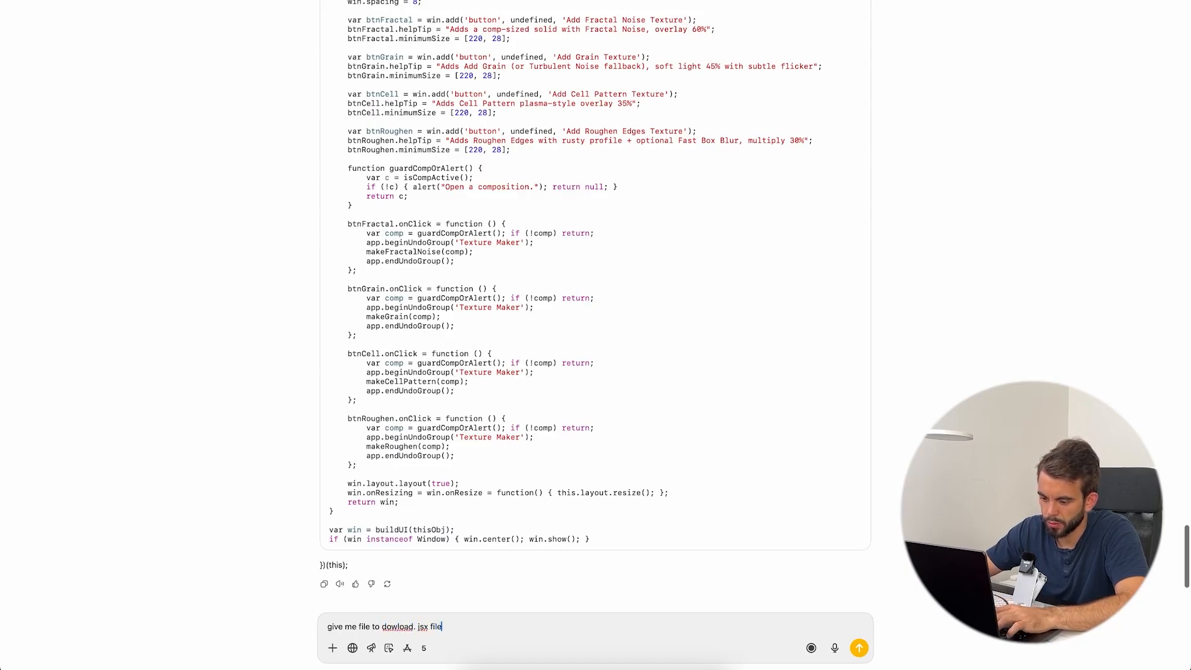
text(le)
key(Return)
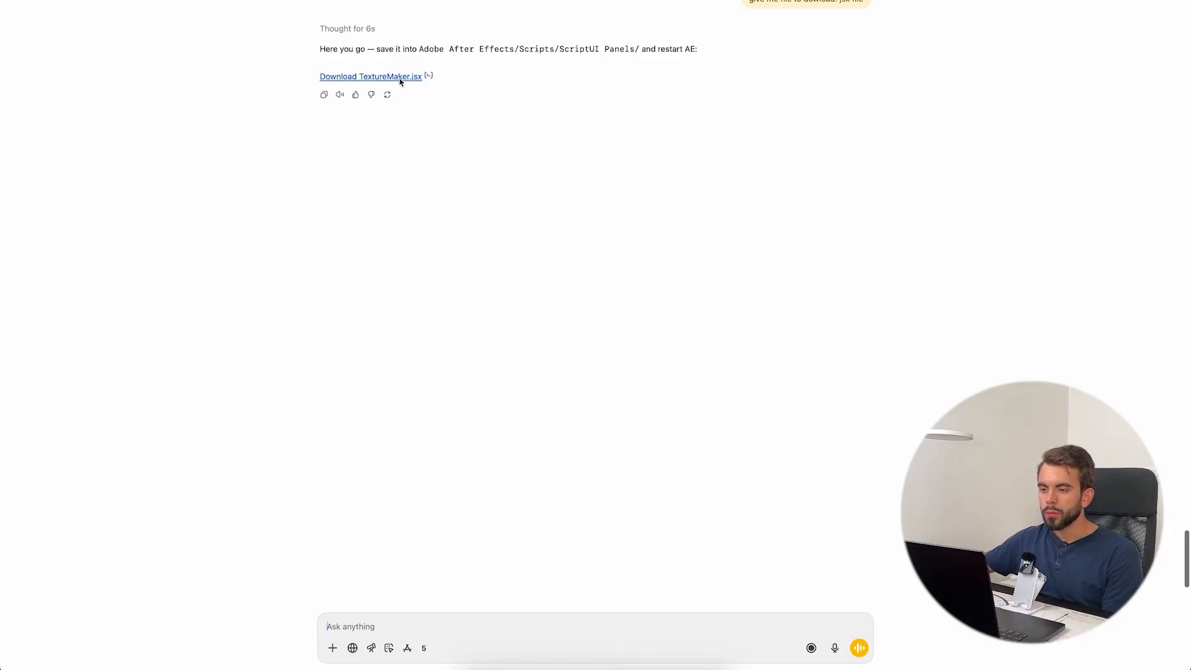
- Download TextureMaker.jsx into the Downloads folder and switch to After Effects
click(345, 77)
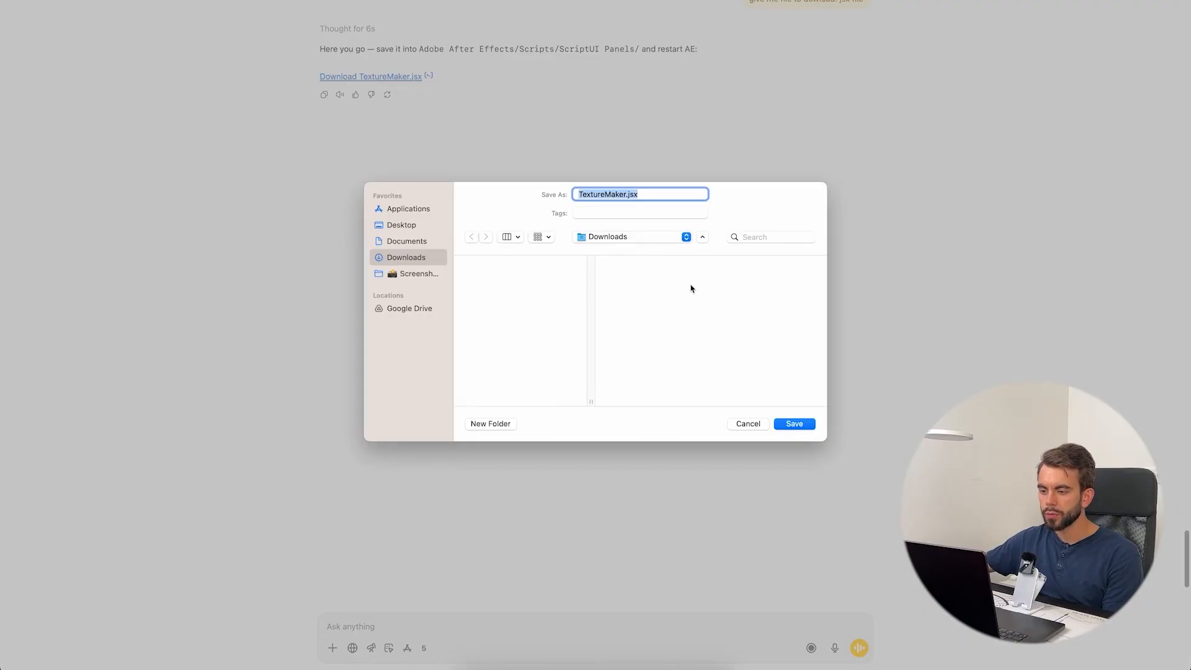
click(799, 427)
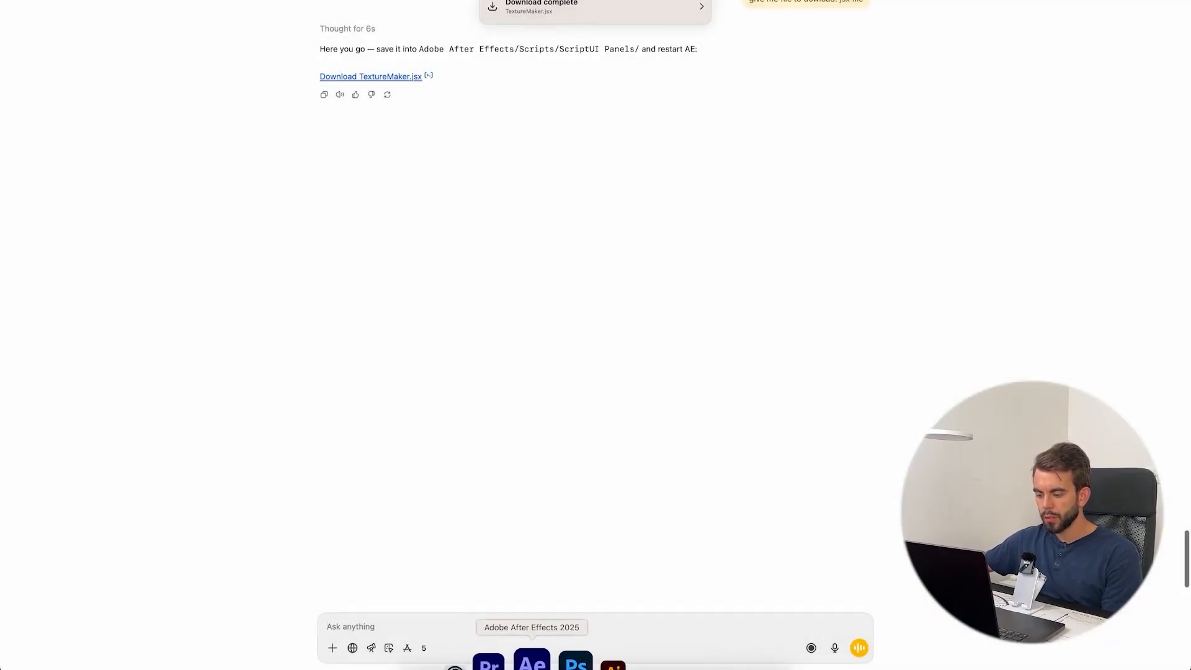
click(532, 662)
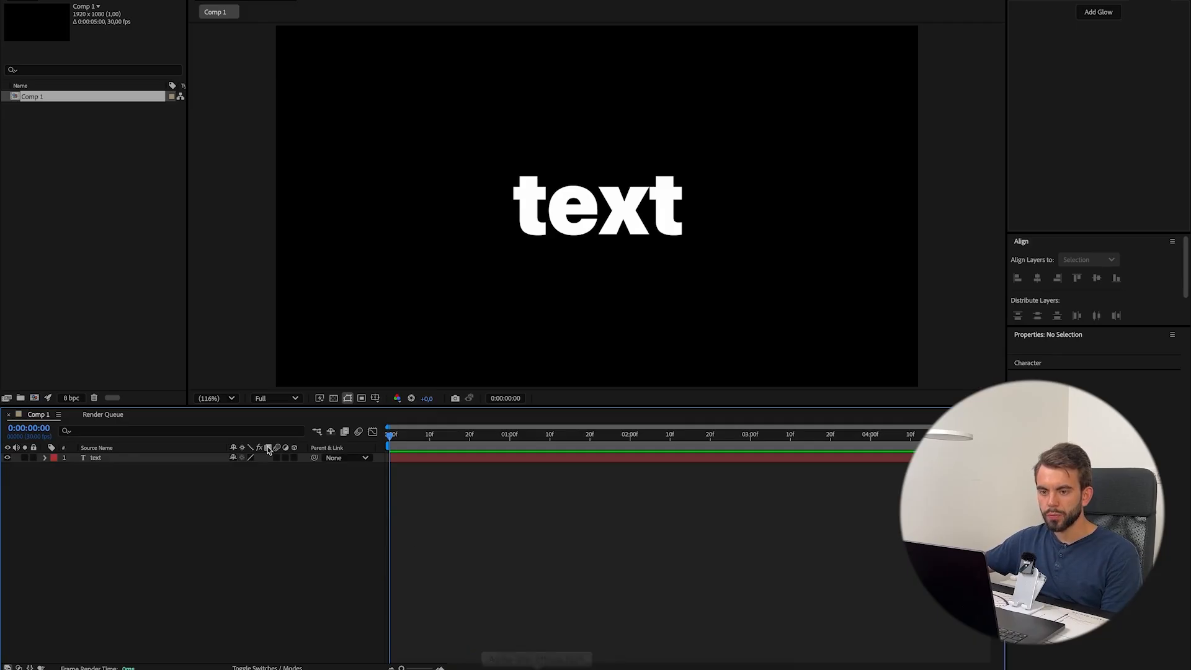
- Select the text layer in Comp 1 and run TextureMaker.jsx from the Downloads folder as a script file
click(104, 460)
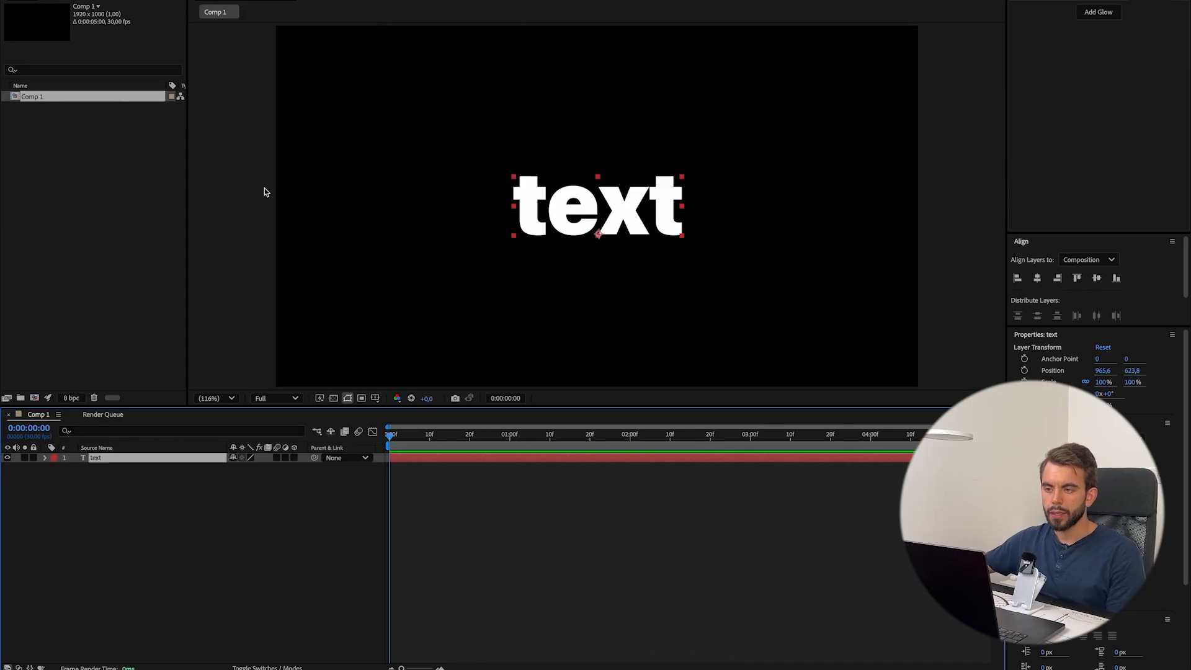
click(96, 0)
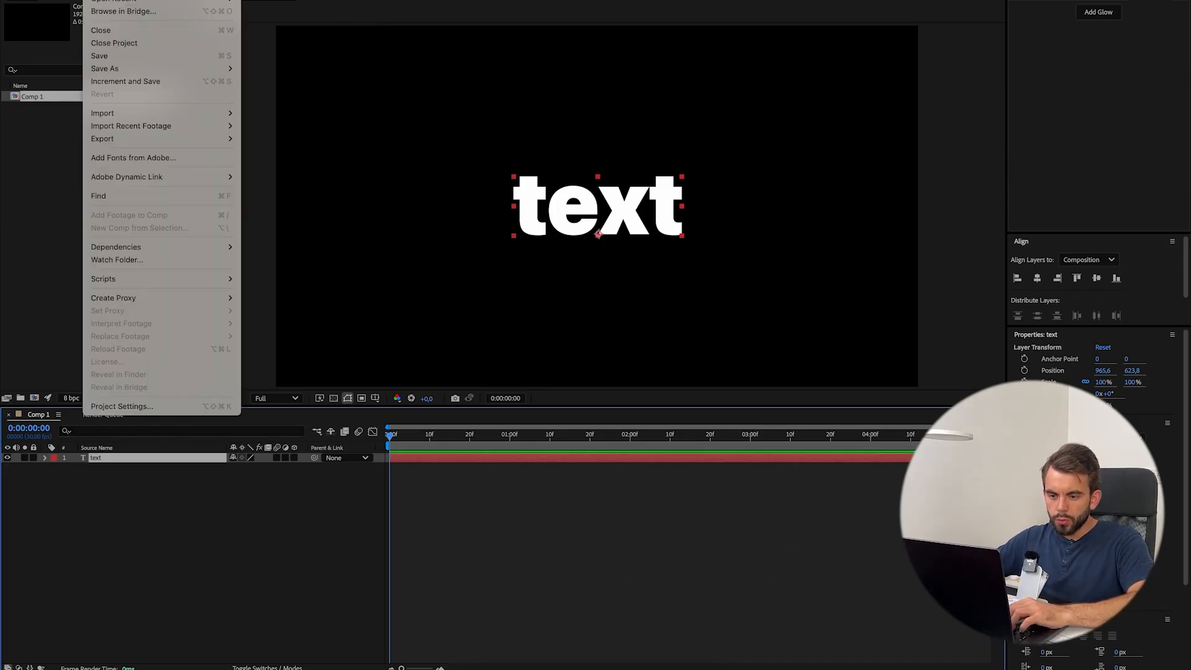
mouse_move(199, 280)
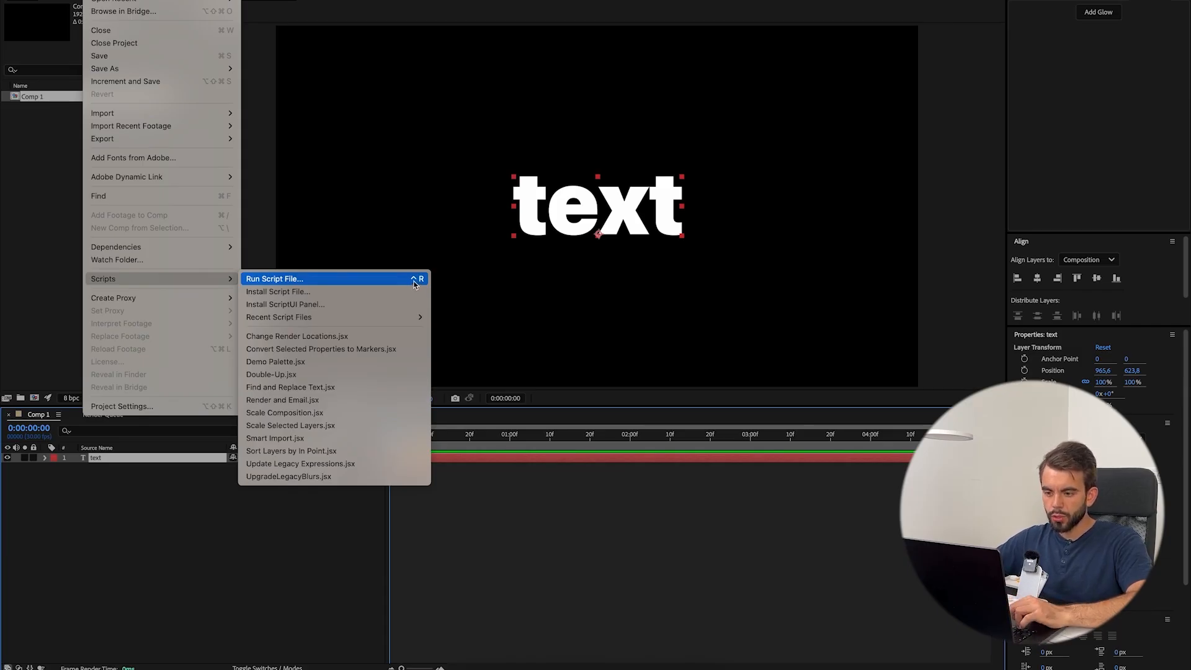
click(333, 284)
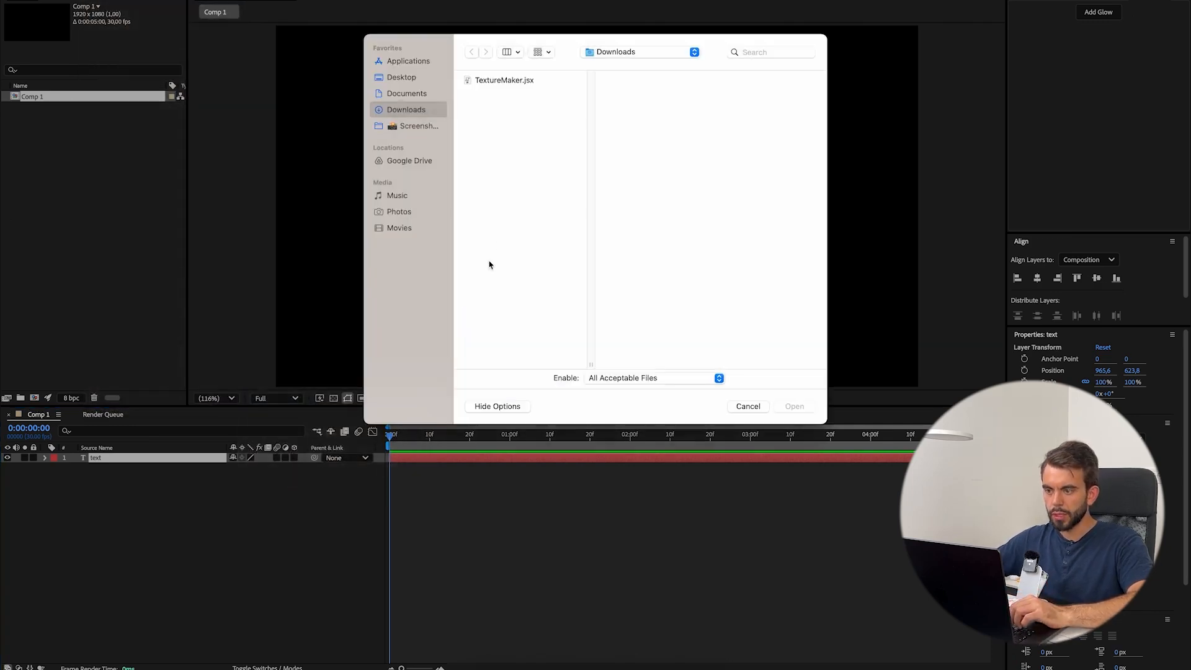
click(504, 81)
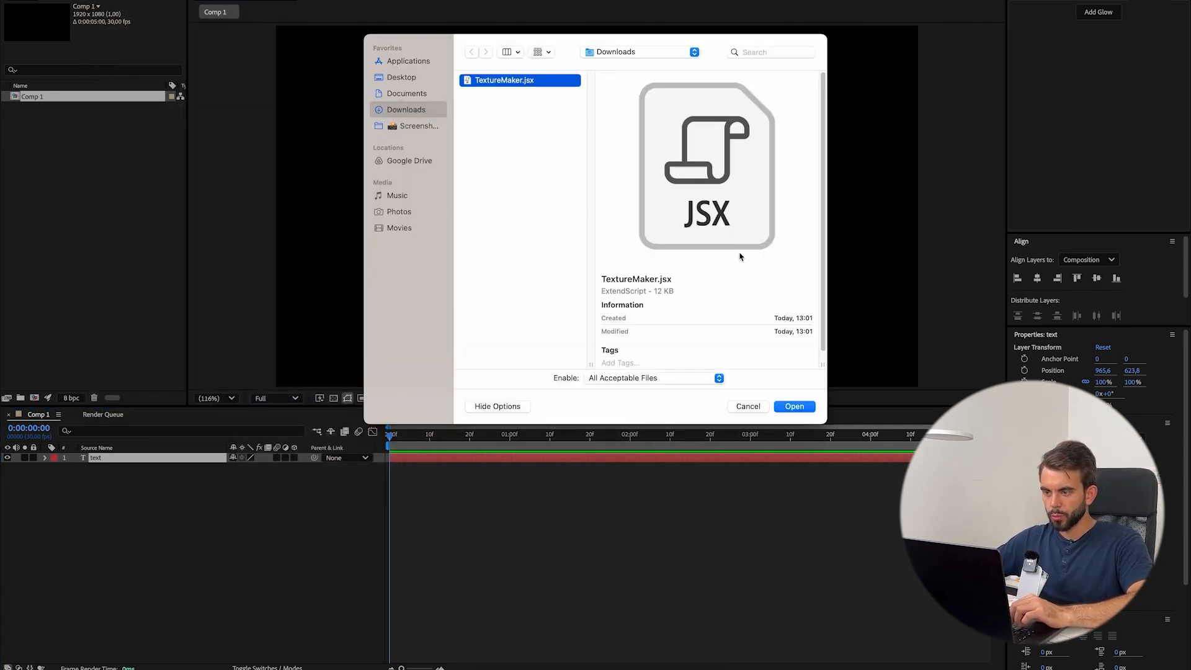
click(795, 408)
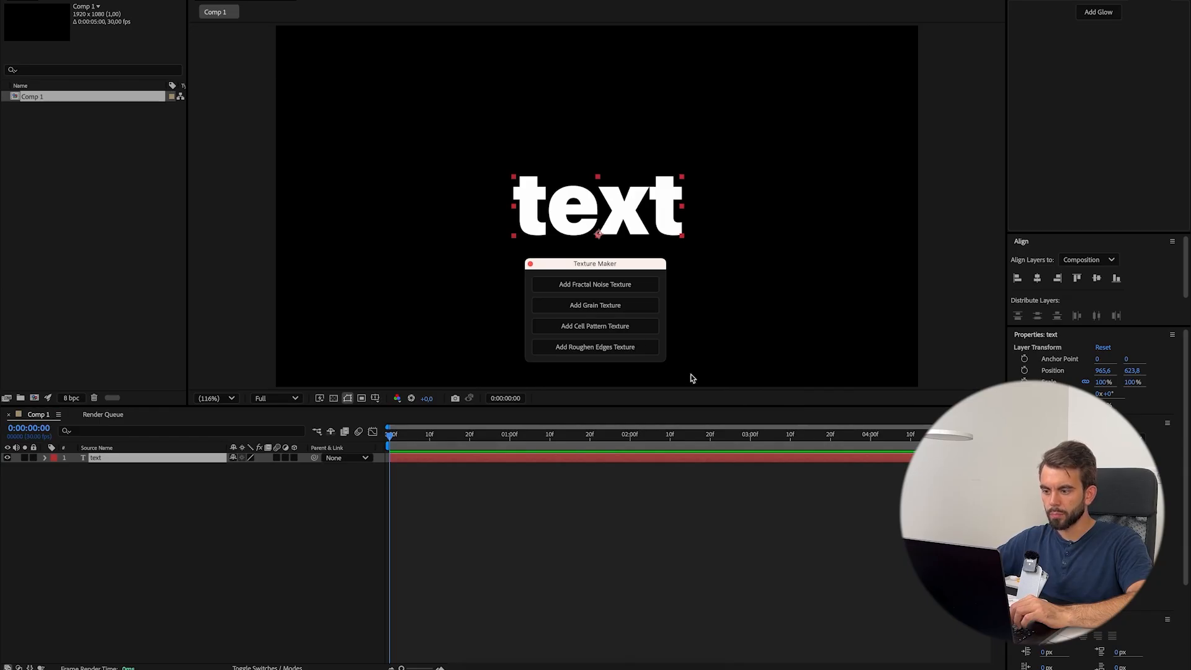
- Move the Texture Maker palette clear of the composition and add its Roughen Edges, Cell Pattern, Grain and Fractal Noise textures
drag(616, 266, 223, 262)
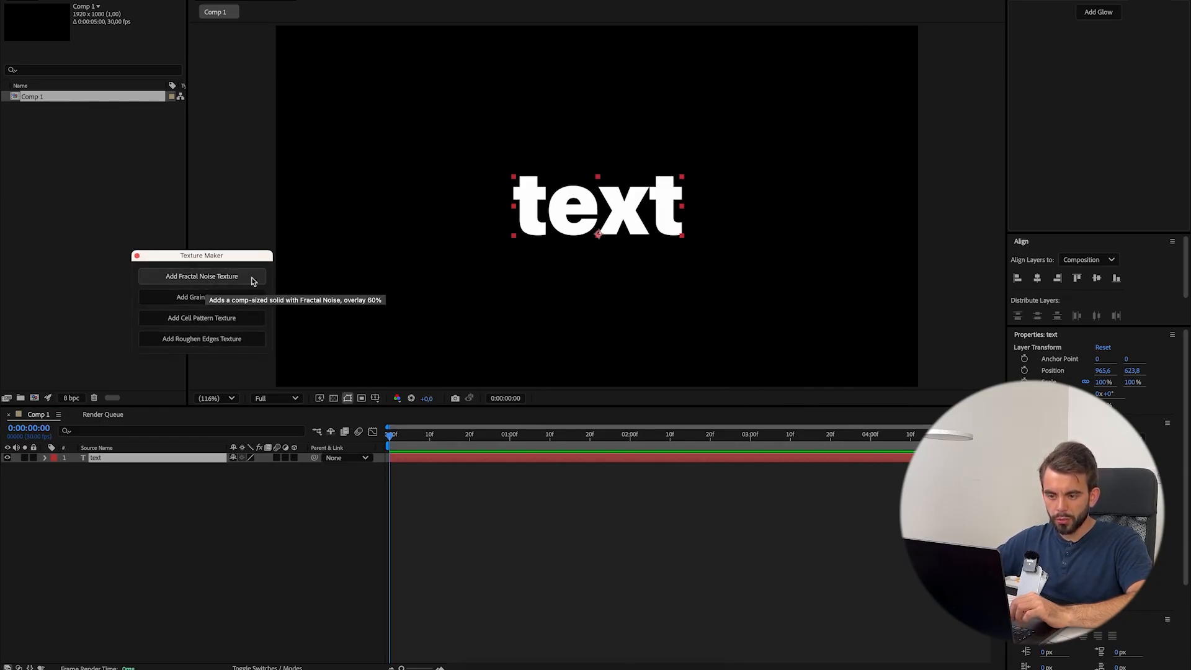
click(192, 341)
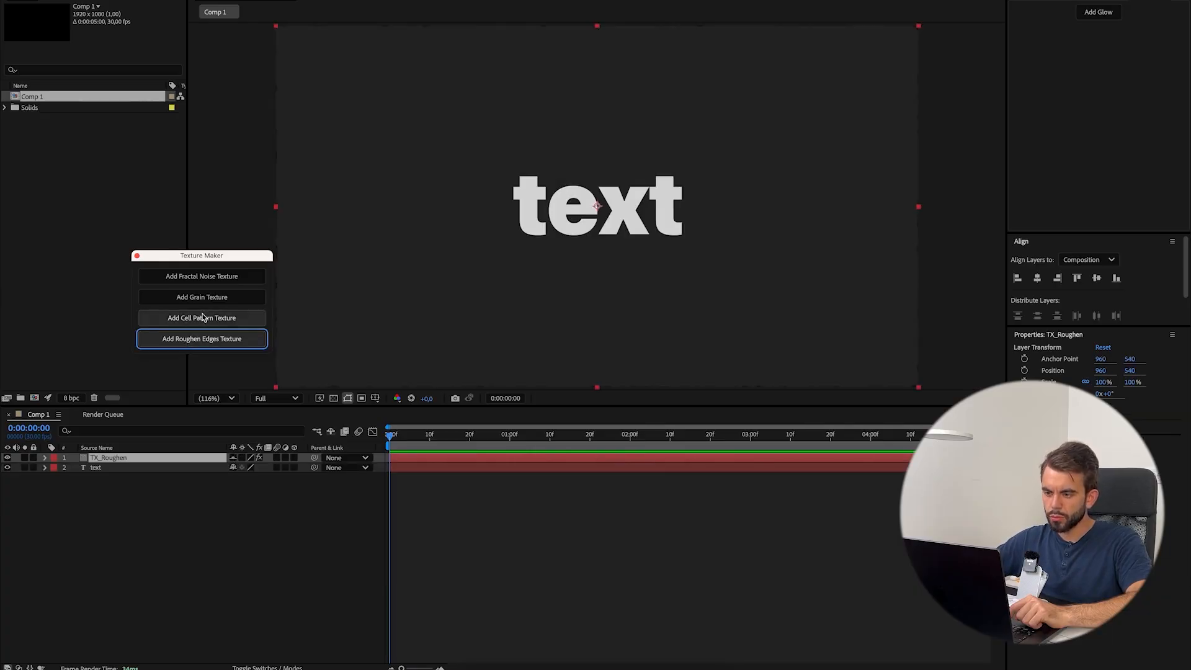
click(201, 319)
click(203, 298)
click(212, 276)
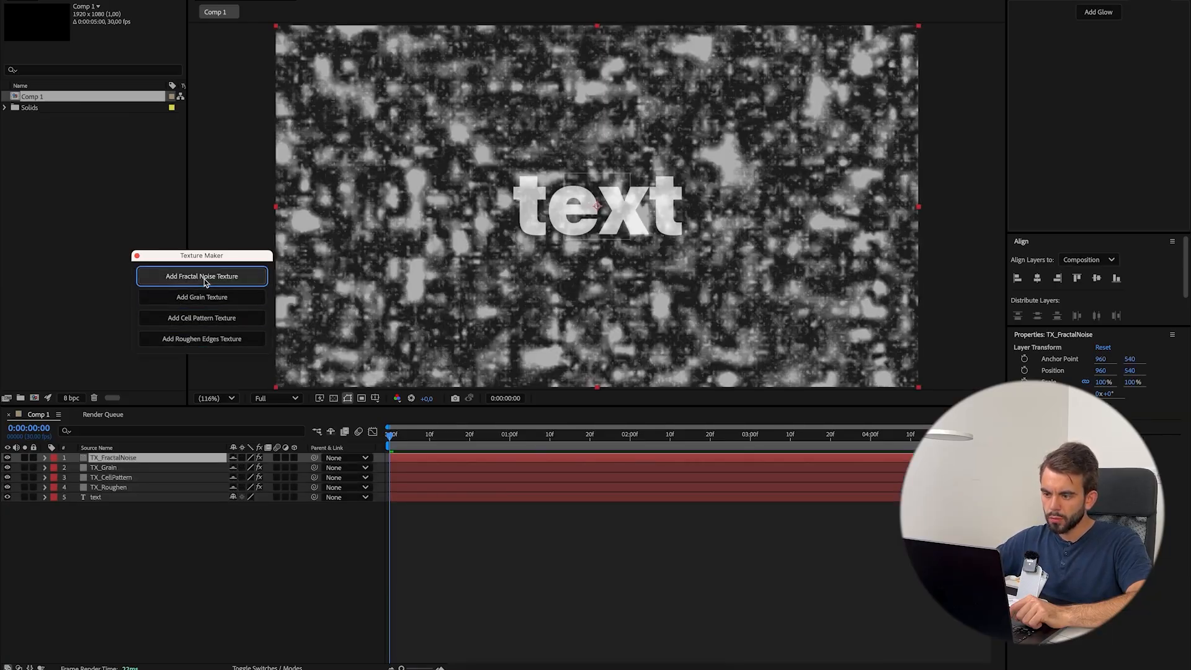
- Delete the grain, cell pattern and roughen layers, and show the effect settings of the TX_FractalNoise layer
click(119, 469)
key(Delete)
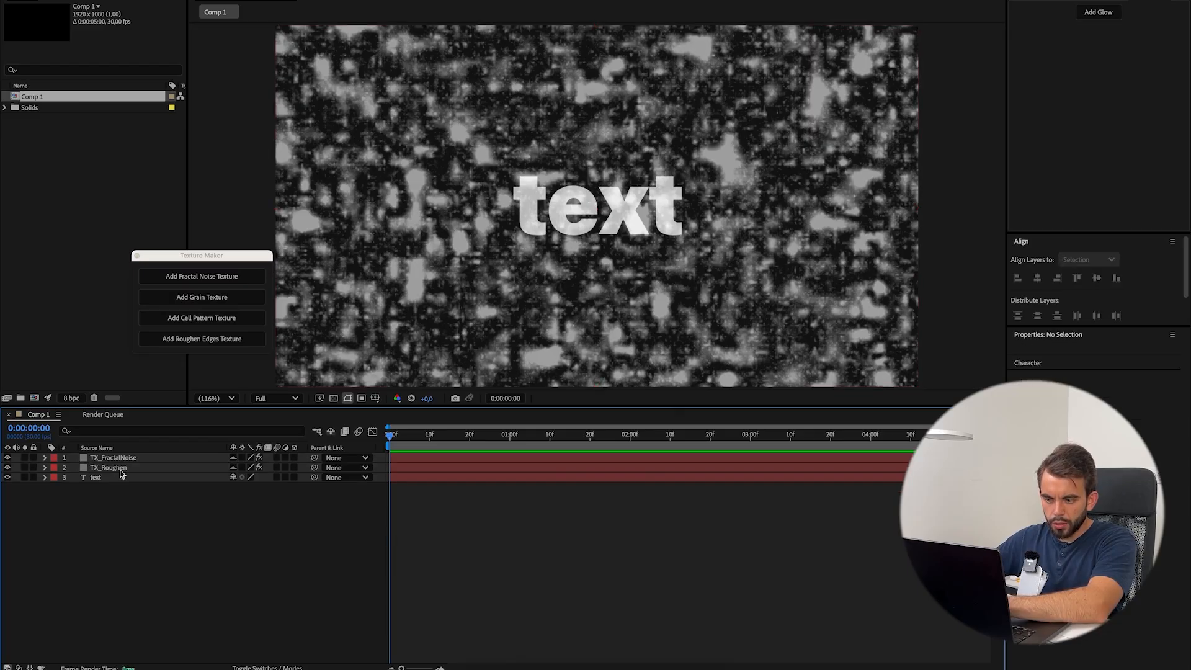
click(120, 471)
key(Delete)
click(118, 459)
click(45, 458)
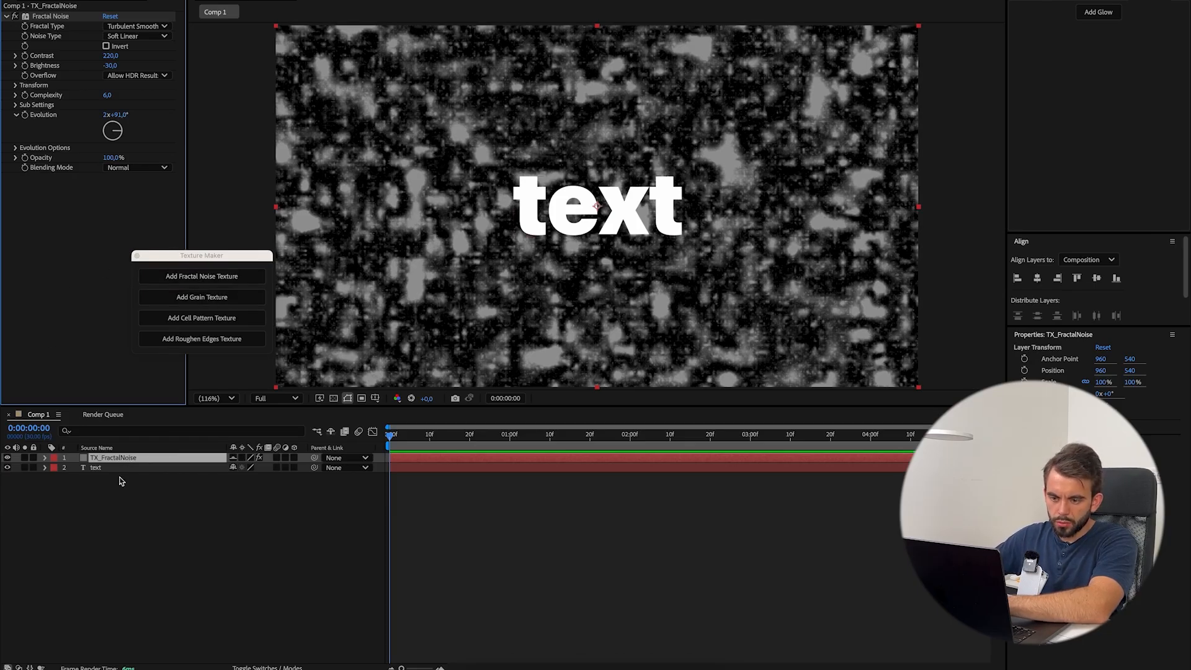
- Add the Grain, Cell Pattern and Roughen Edges textures again one by one to check each one's effect settings
click(212, 303)
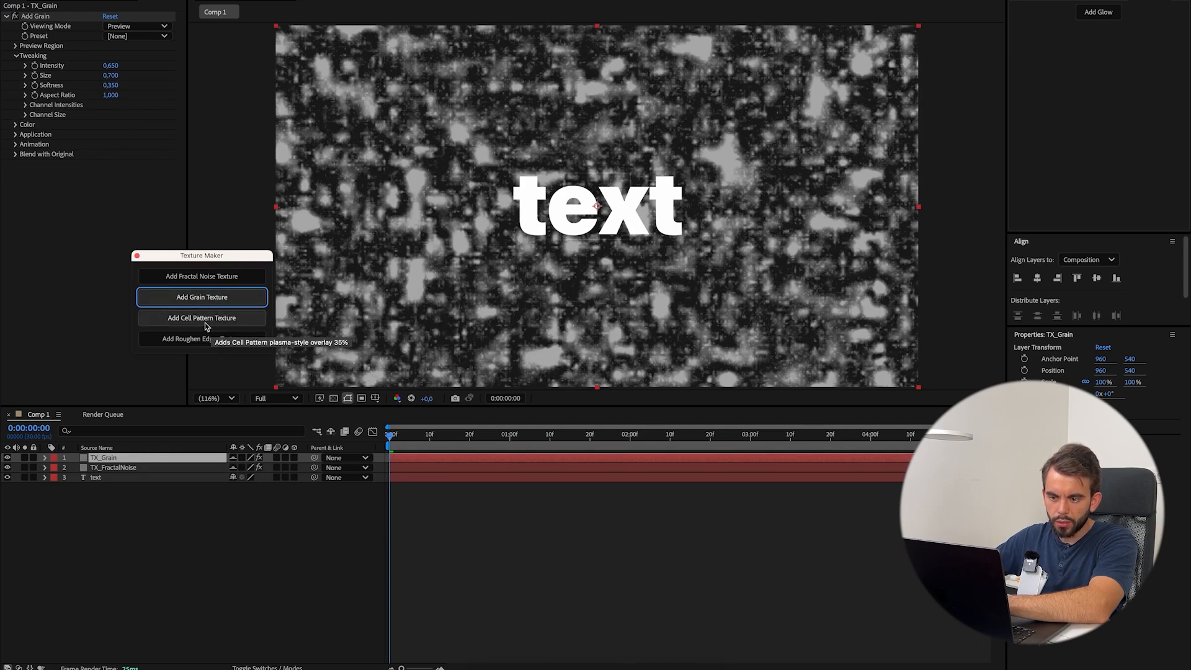
click(204, 323)
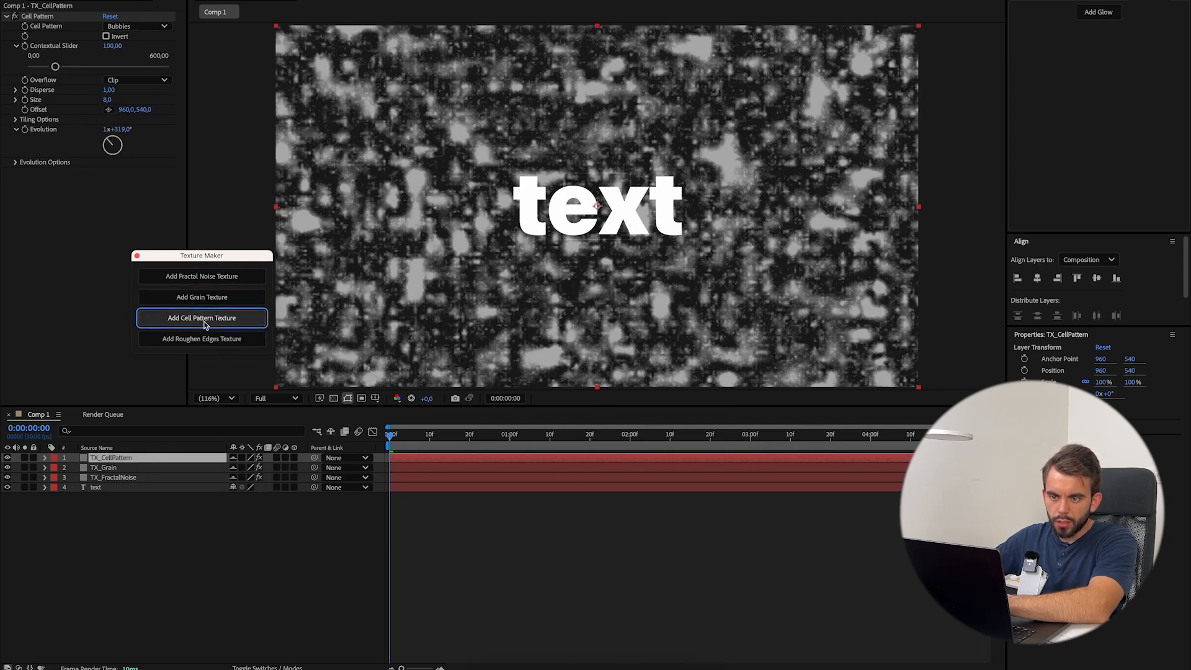
click(214, 350)
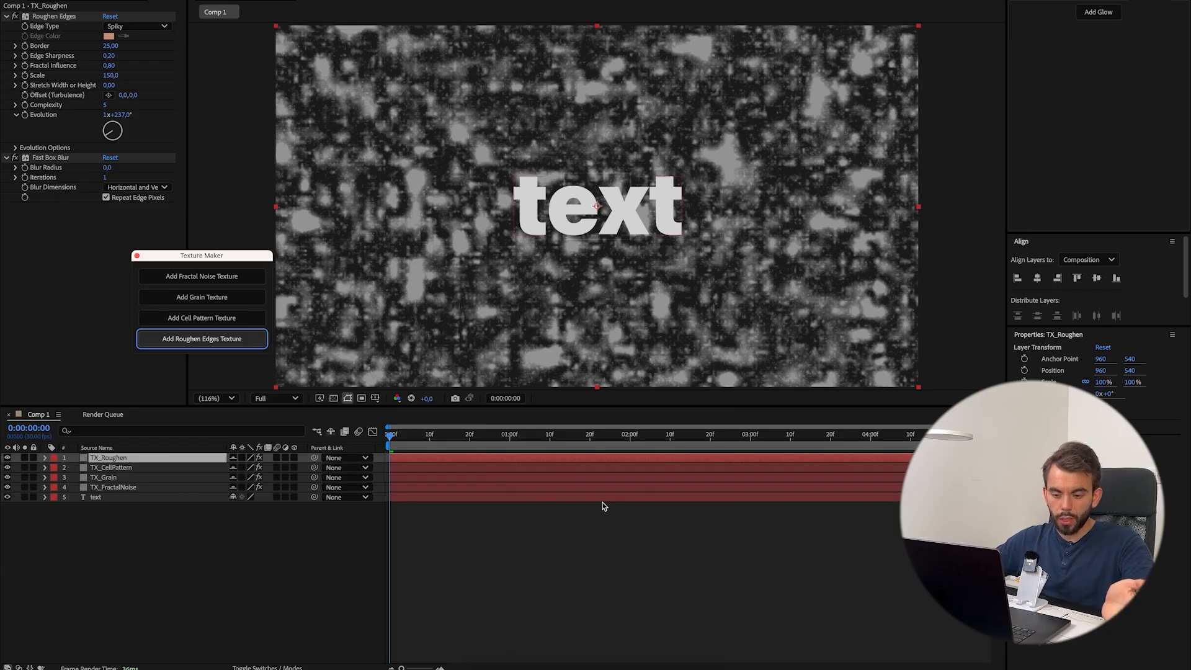
- Switch to ChatGPT and dictate a request that the buttons apply effects to the selected layer instead of creating a new layer
click(638, 659)
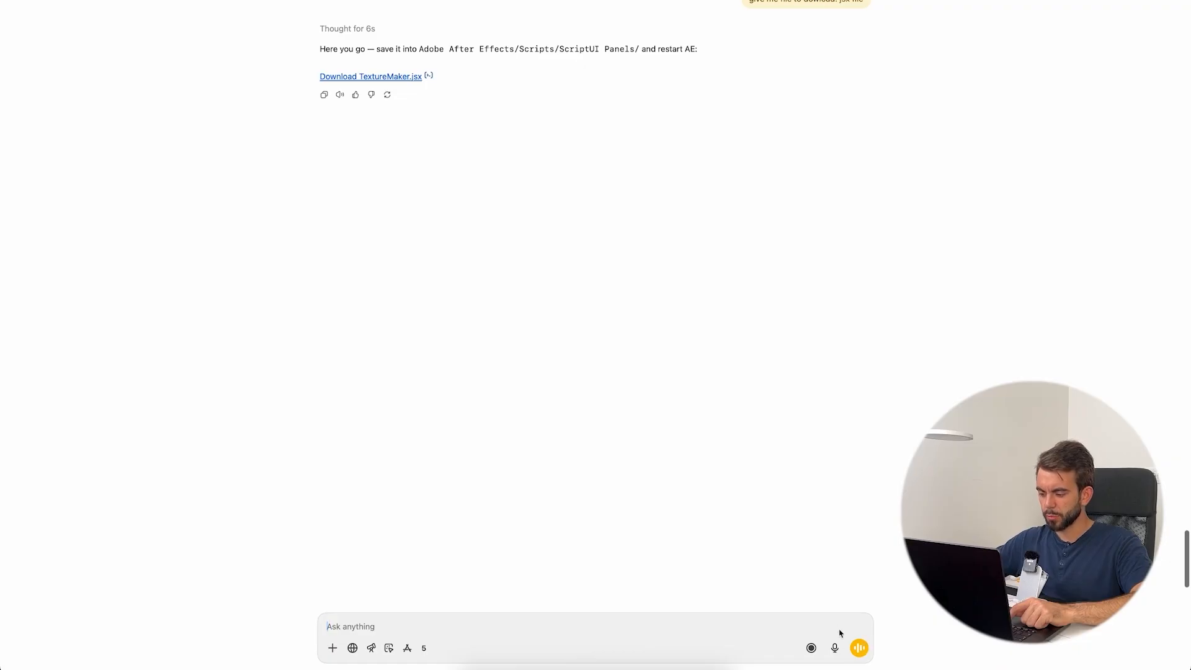
click(834, 647)
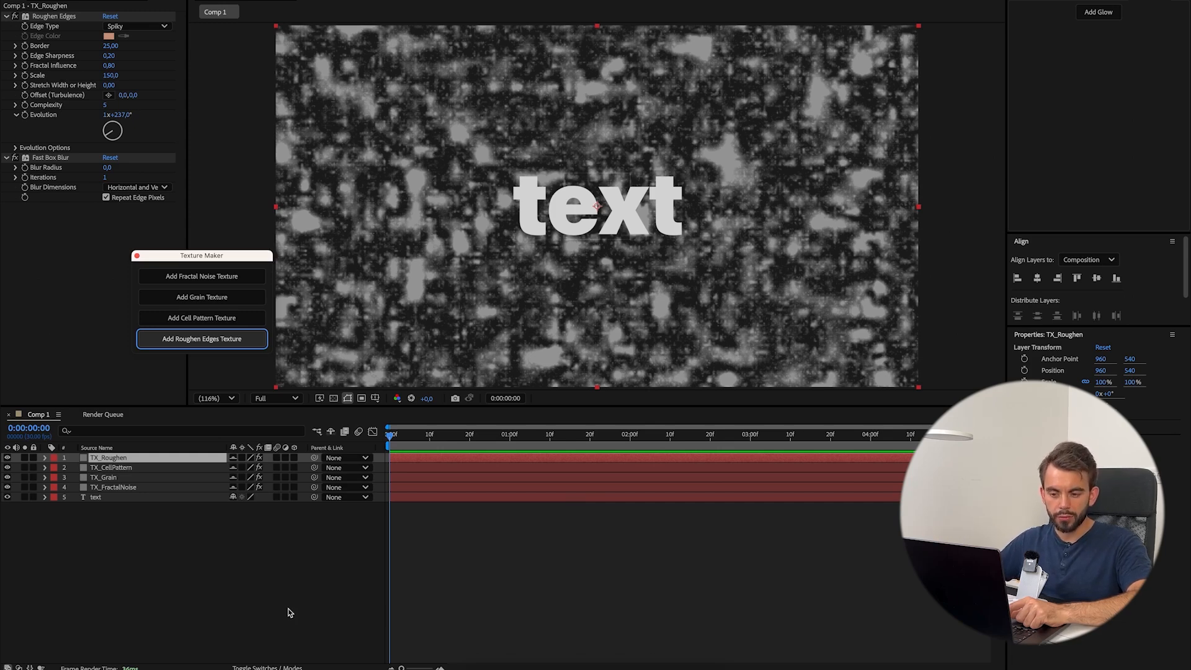
click(634, 656)
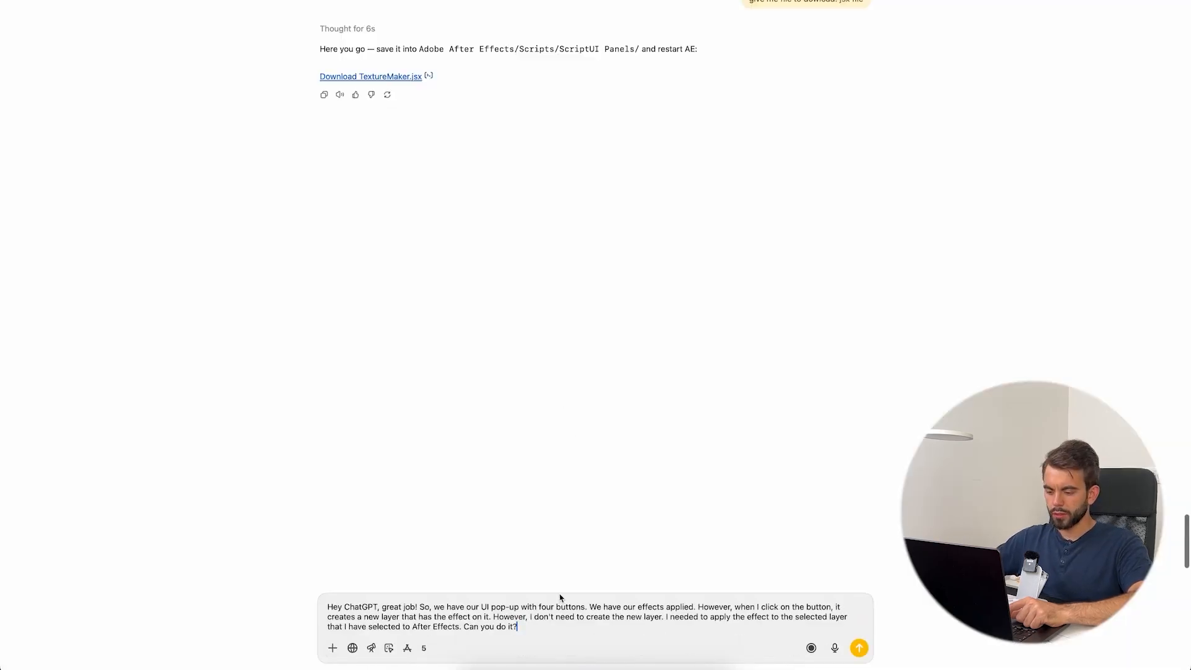
- Replace "Can you do it?" at the end of the message with "make necessary changes" and send it
drag(536, 629, 465, 627)
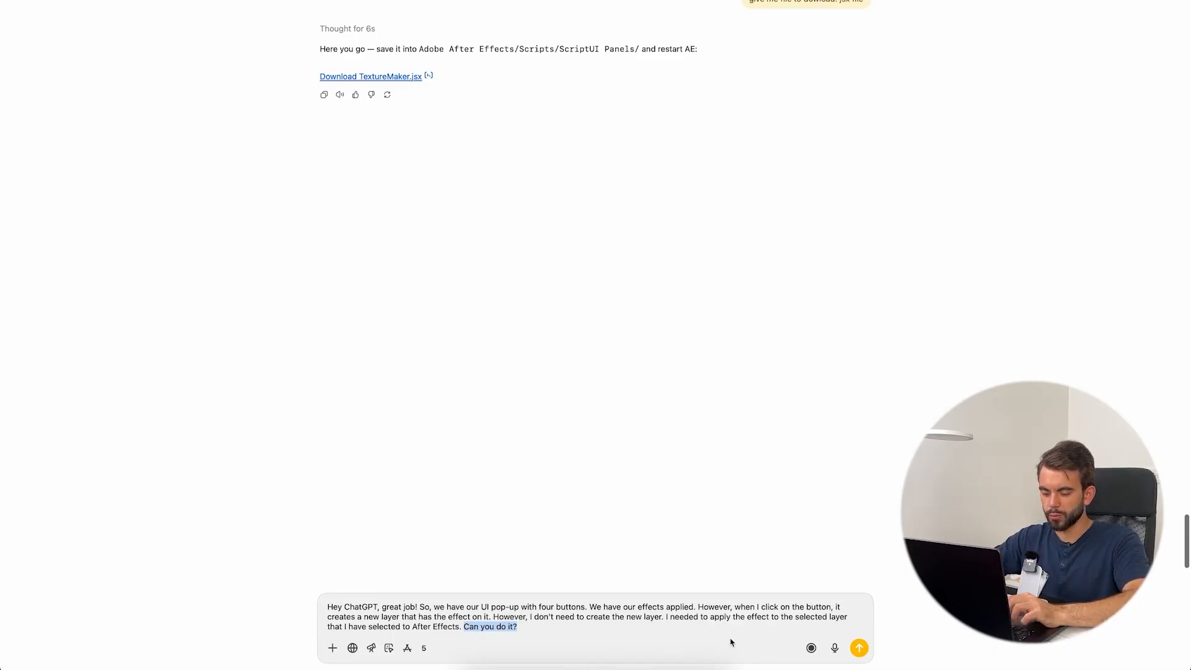
text(make necessary changes)
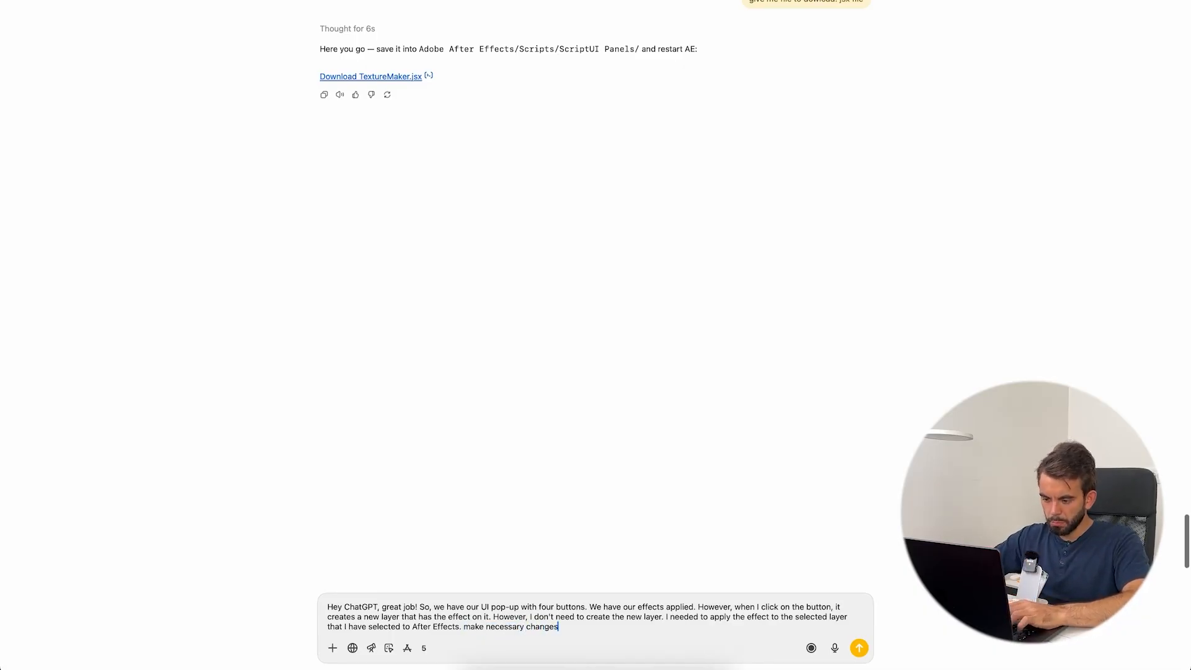
key(Return)
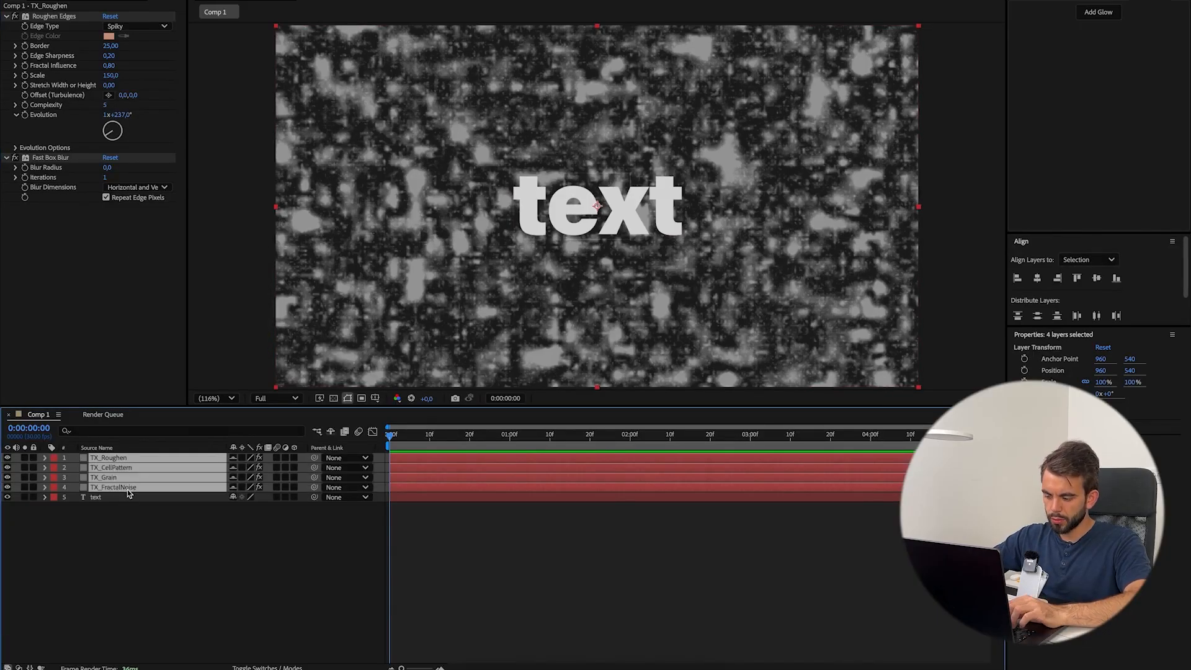
- Delete the four texture layers from Comp 1 in After Effects and move the old TextureMaker.jsx in Downloads to the trash
key(Delete)
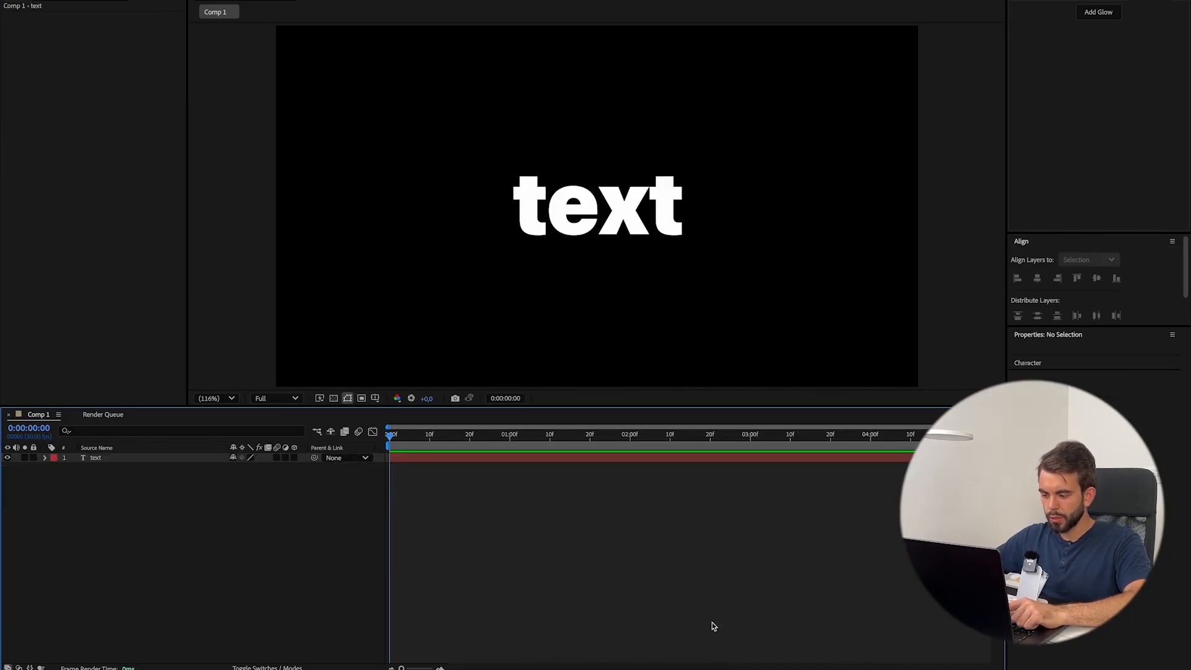
click(699, 656)
click(739, 585)
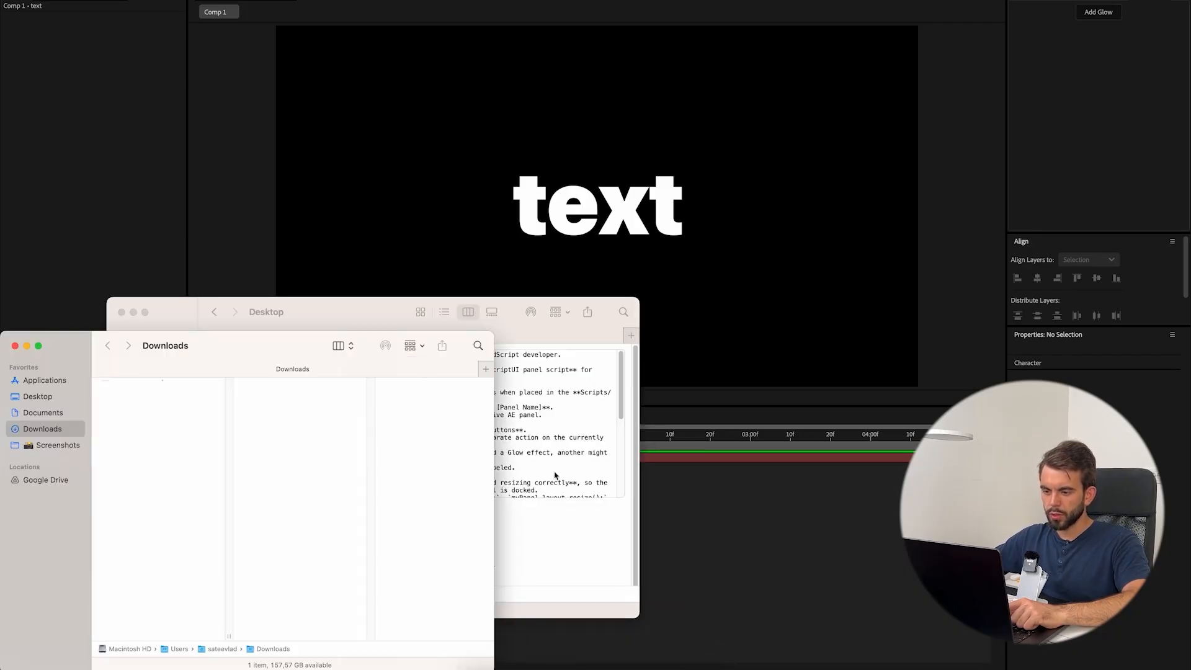
right_click(173, 389)
click(217, 423)
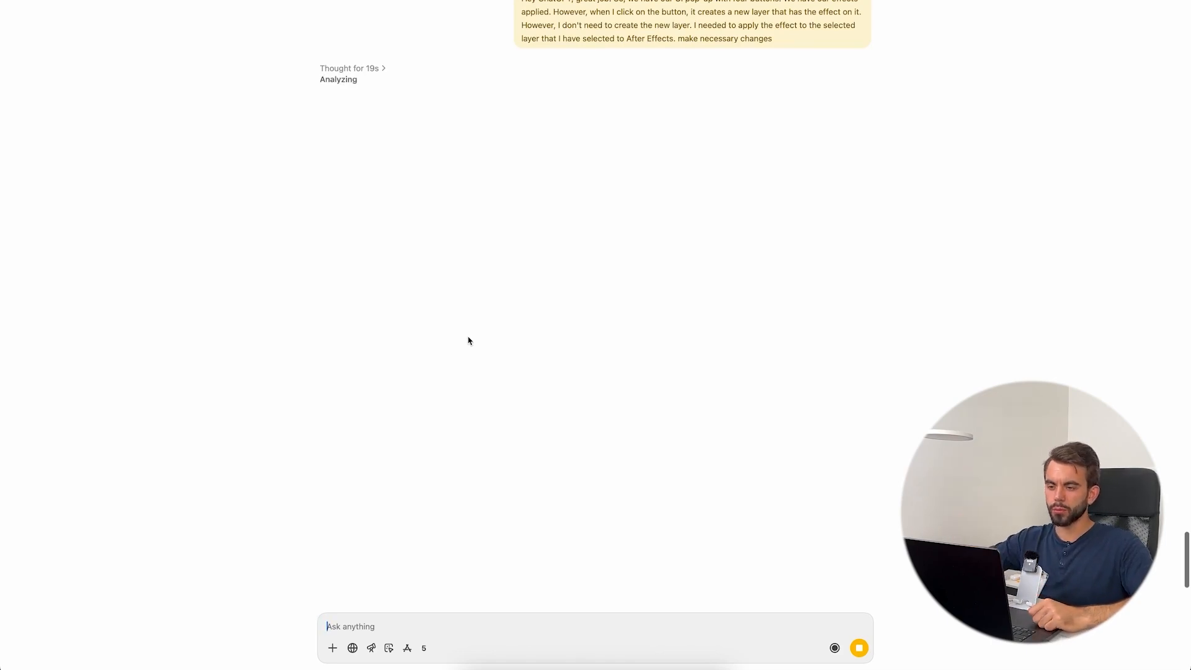
- Reply to ChatGPT's revised script download with the message "link doesn't work"
scroll(468, 341, up, 5)
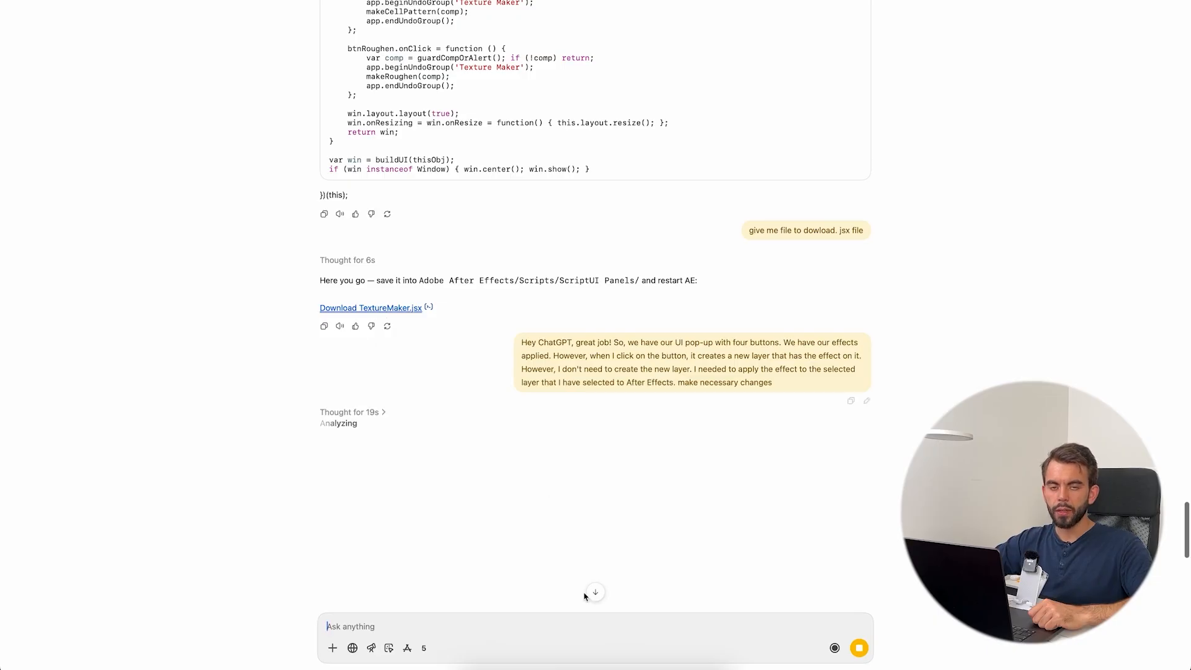
scroll(540, 521, down, 5)
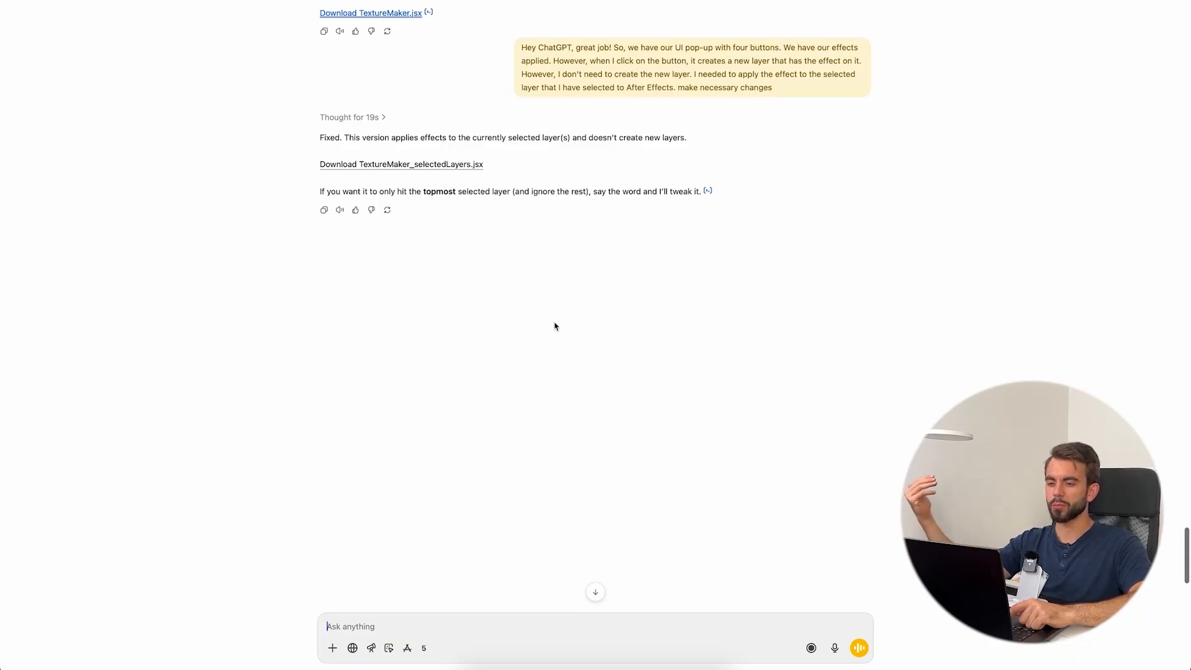
text(link doesn't w)
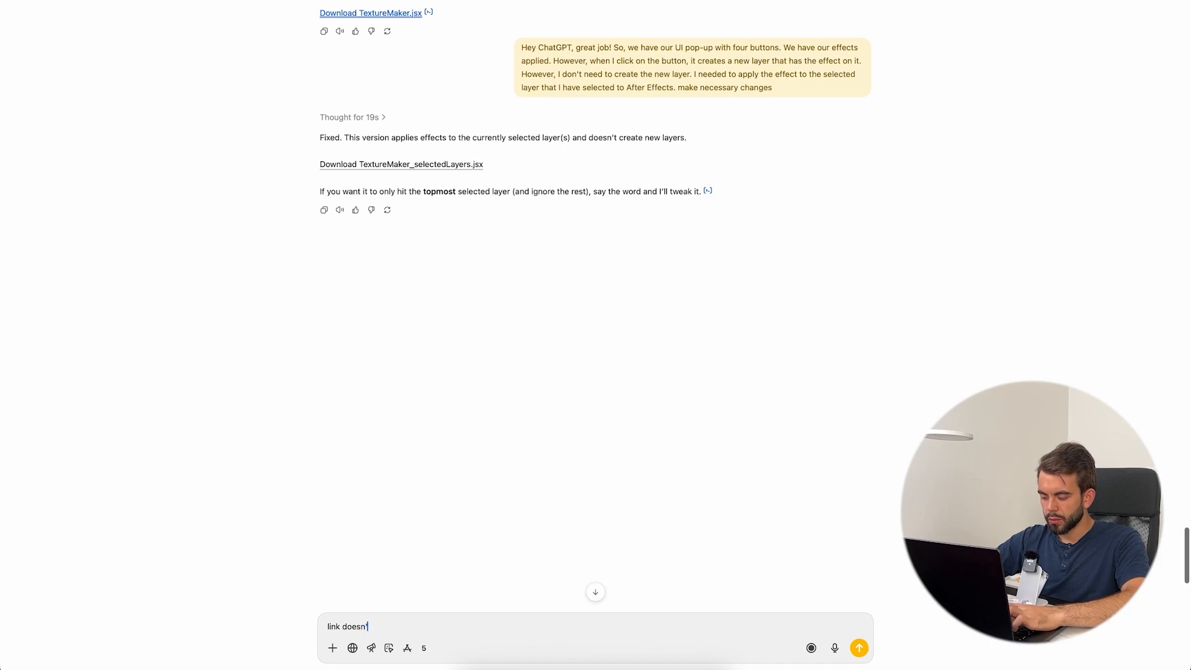
text(ork)
key(Return)
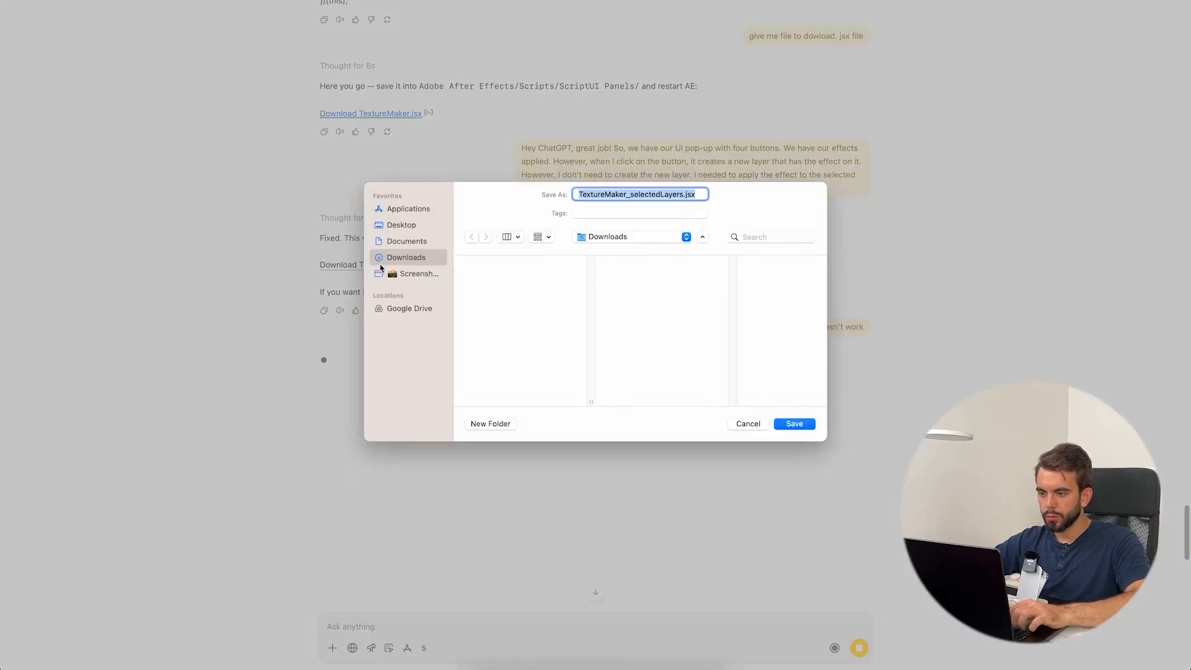
- Save TextureMaker_selectedLayers.jsx to Downloads, switch to After Effects and open the script file
click(800, 424)
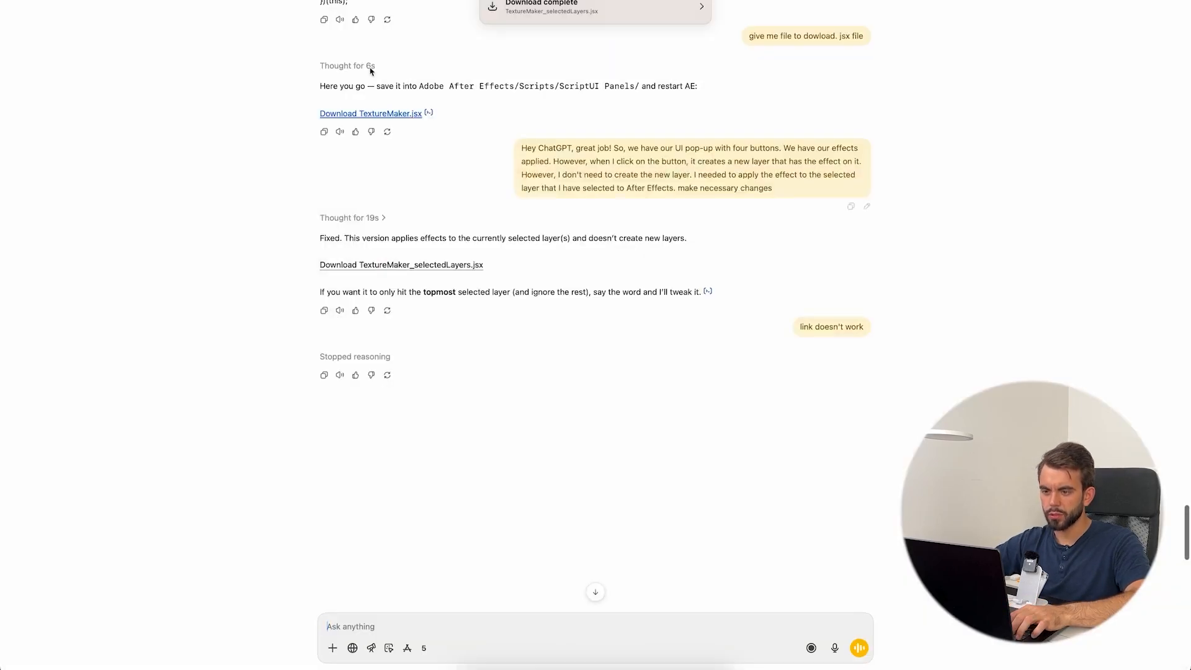
click(545, 659)
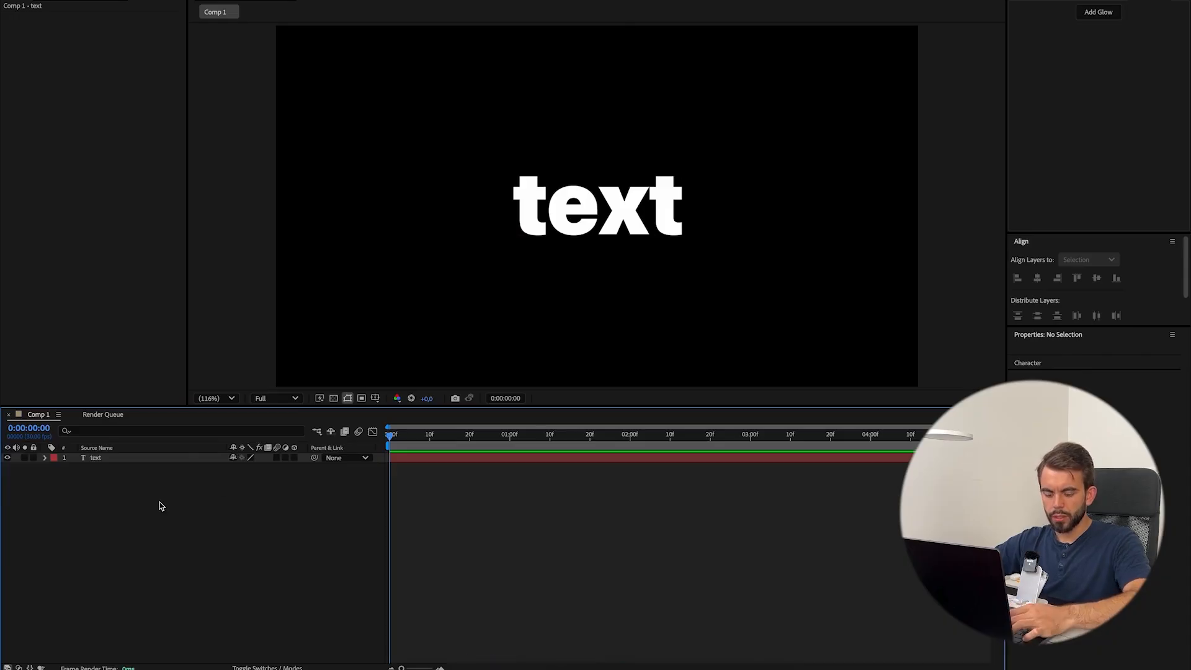
key(super+o)
key(Down)
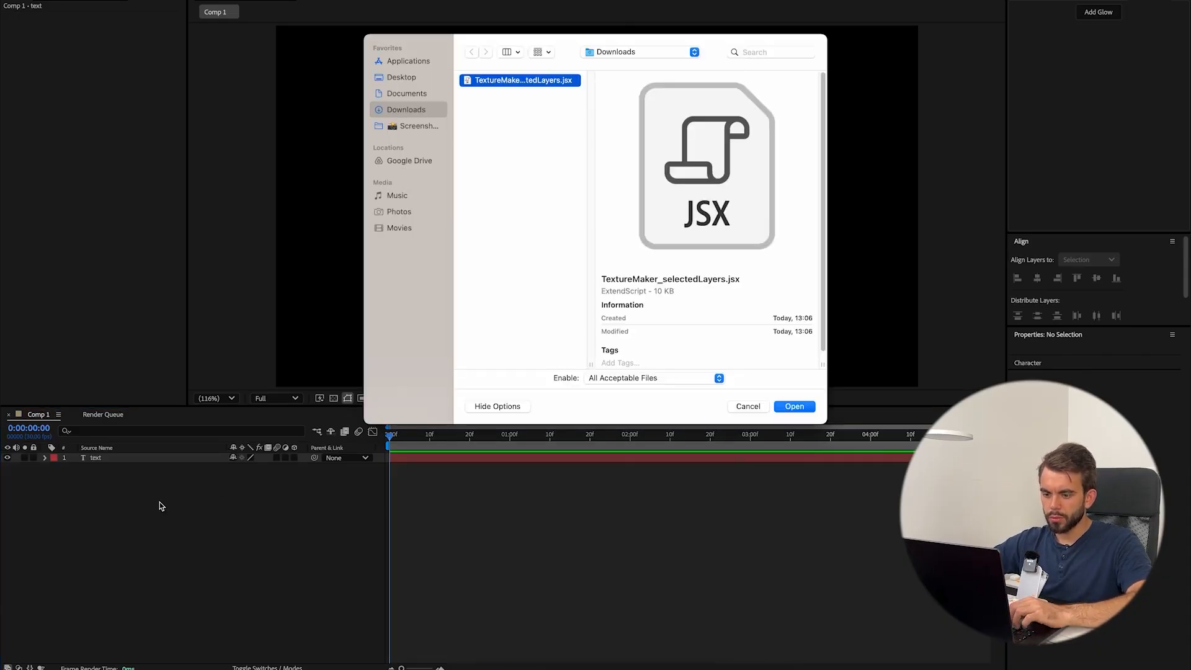
key(Return)
- Test the Roughen Edges texture on the text layer, try removing its Fast Box Blur effect, and undo everything
click(163, 458)
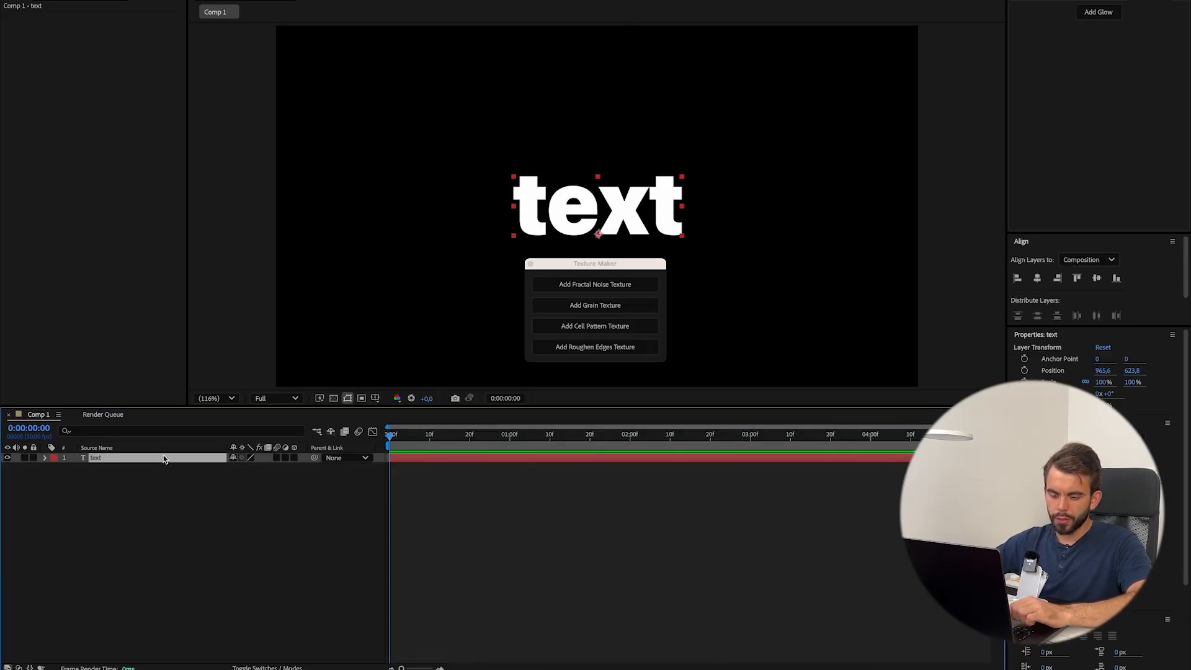
drag(583, 265, 467, 448)
click(459, 534)
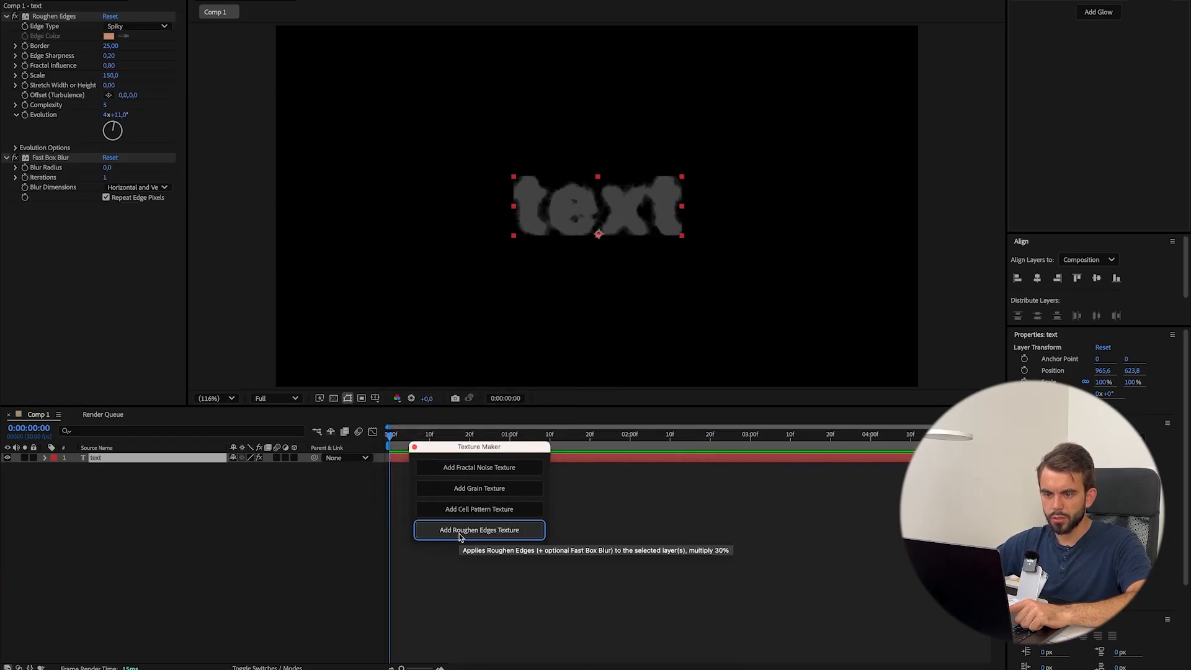
key(ctrl+z)
click(455, 534)
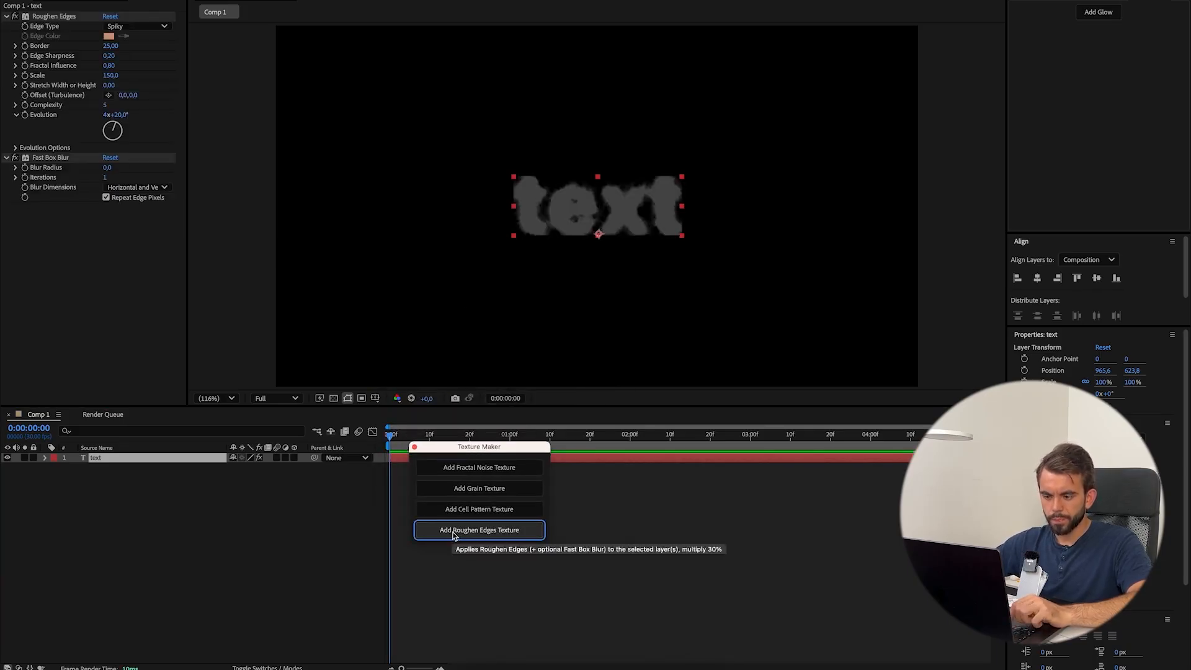
click(67, 159)
key(Delete)
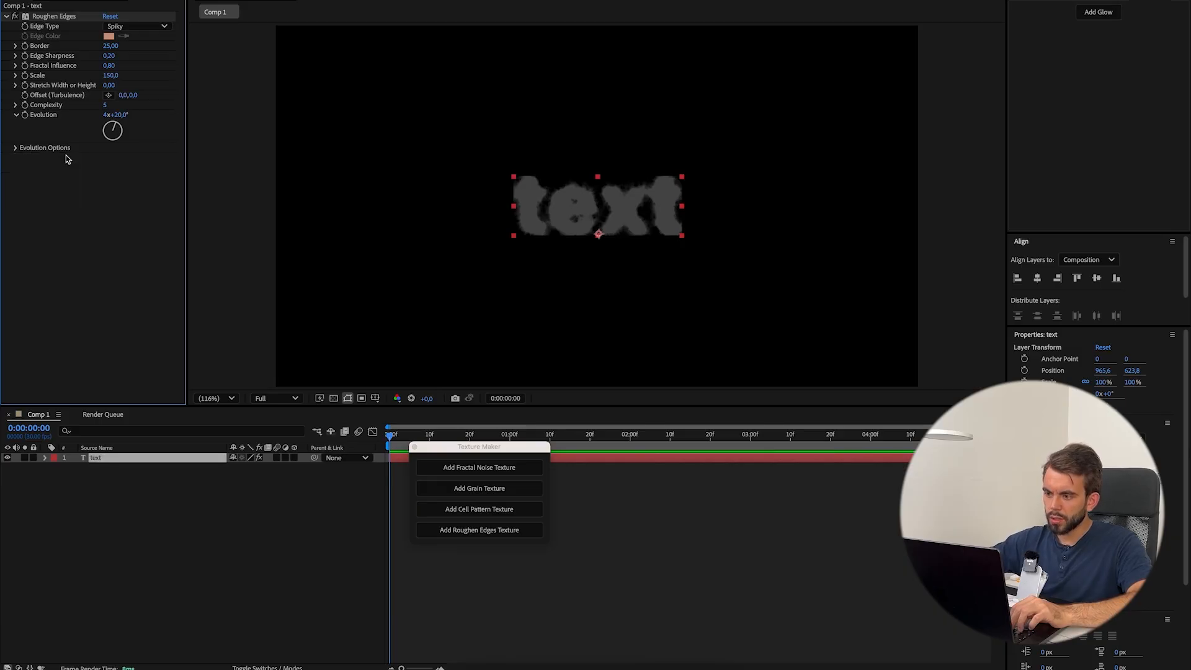
key(ctrl+z)
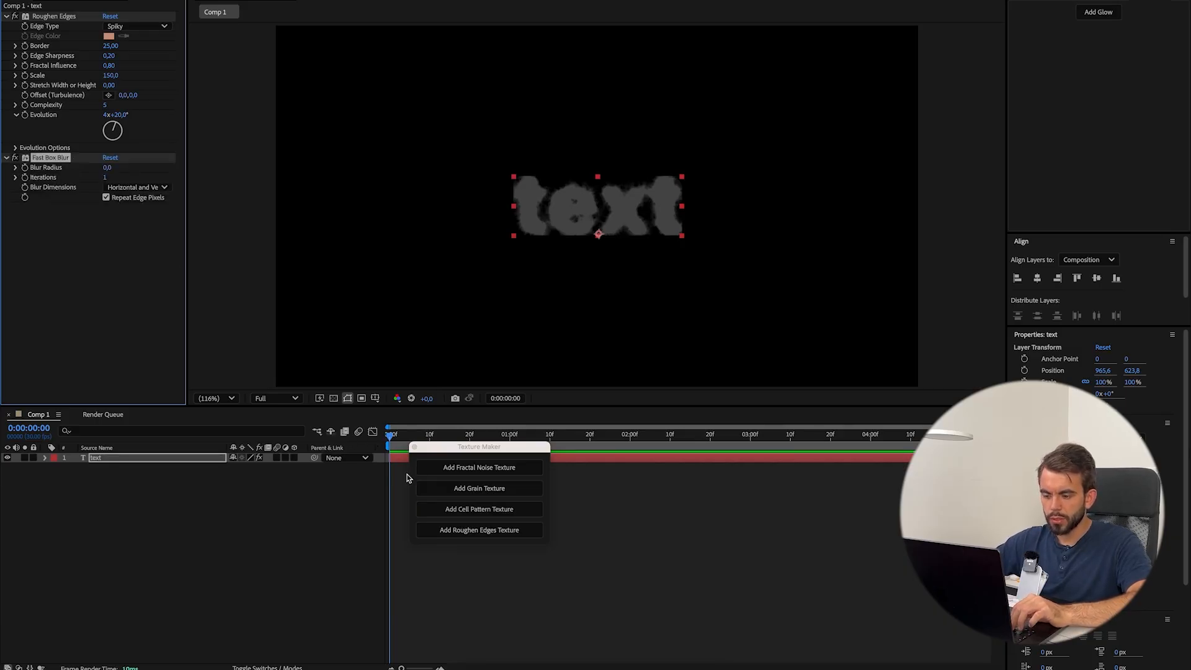
key(ctrl+z)
- Test the Cell Pattern, Fractal Noise and Grain textures on the text layer one at a time, undoing each
click(479, 511)
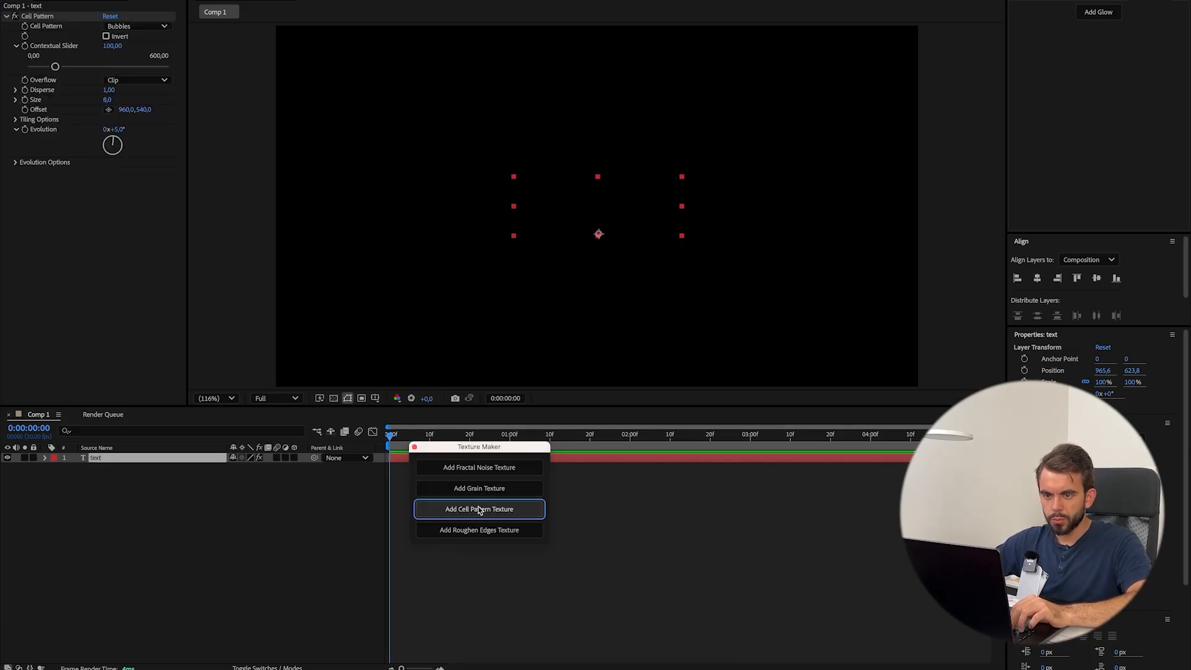
key(ctrl+z)
click(478, 469)
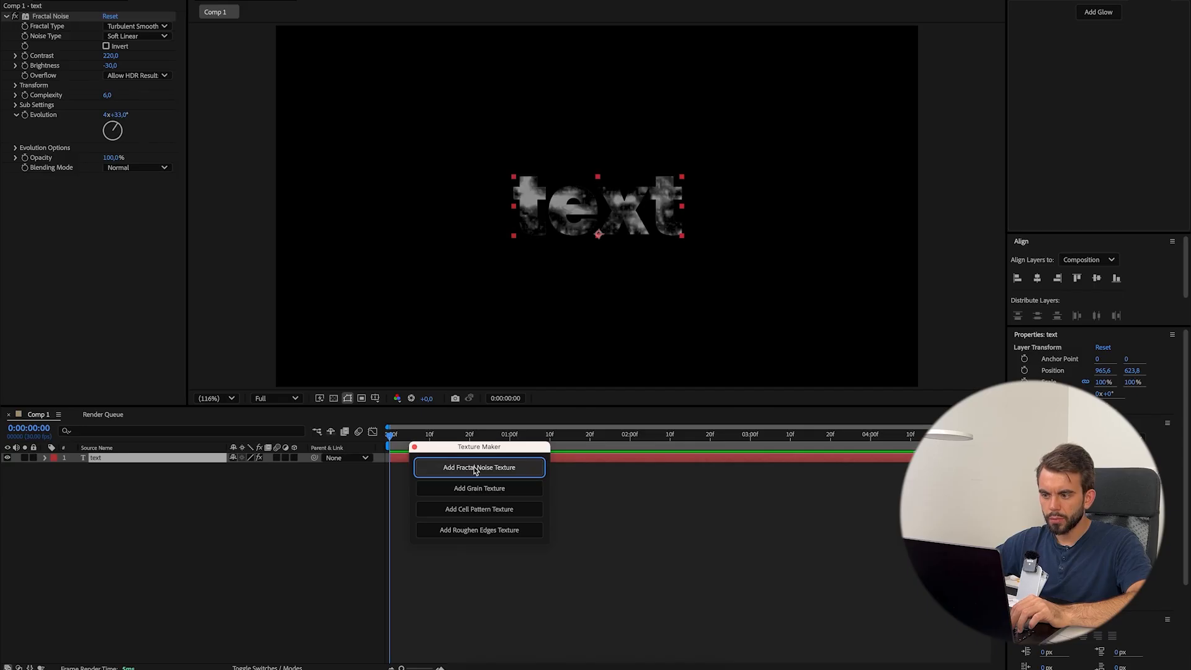
key(ctrl+z)
click(490, 489)
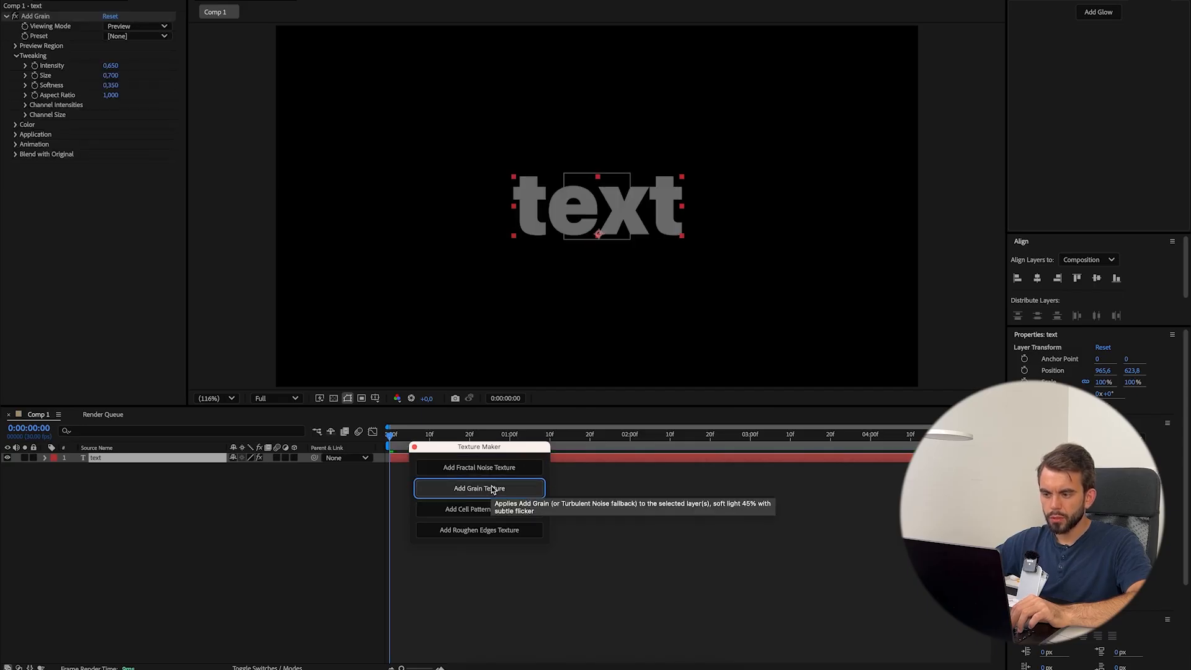
key(ctrl+z)
- Apply the Cell Pattern texture to the text layer and try lowering its Disperse value, undoing that change
click(506, 508)
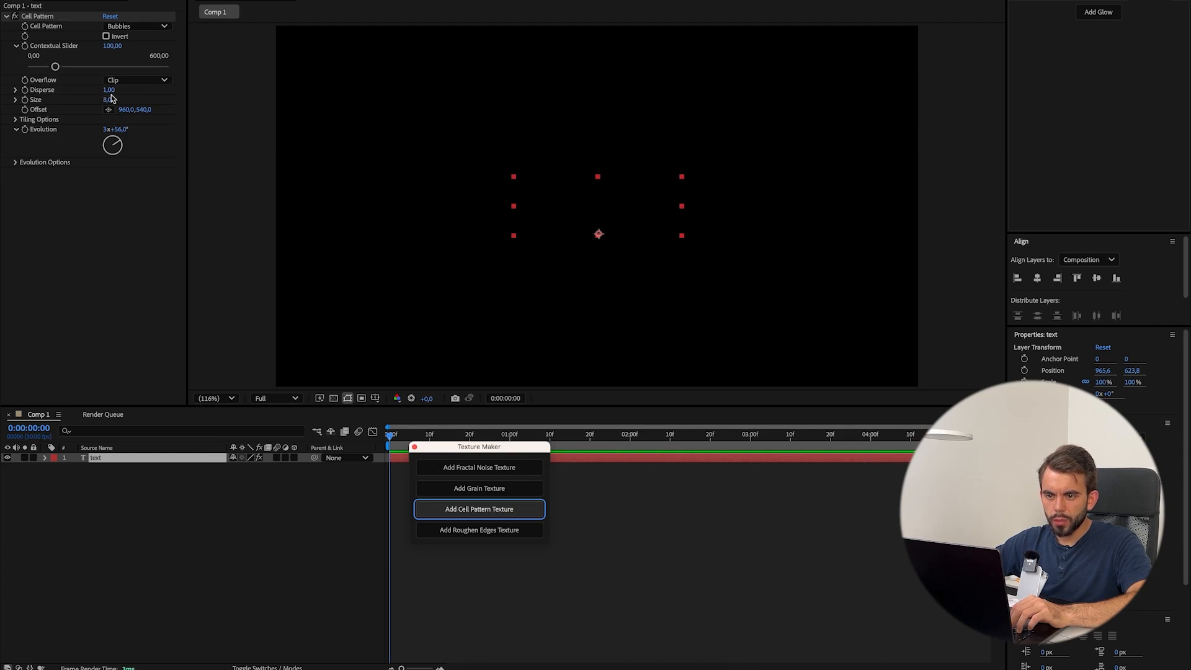
drag(109, 91, 25, 100)
key(ctrl+z)
key(ctrl+z)
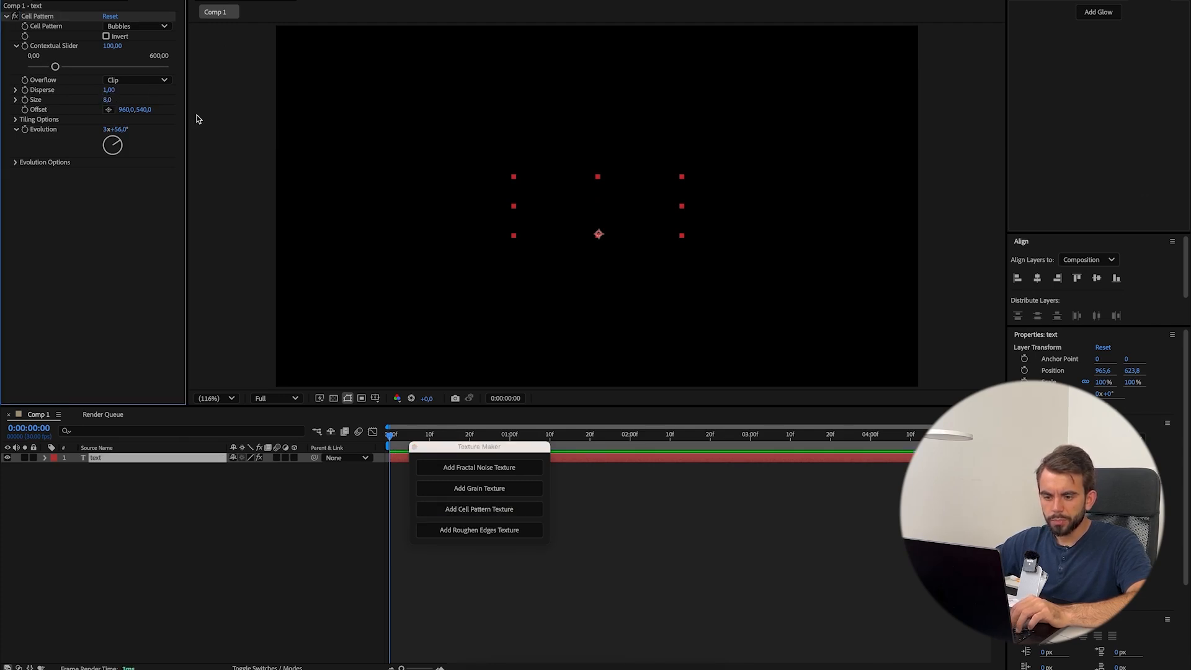
- Move the Texture Maker window off the layer bar and add a default Cell Pattern effect to the text layer for comparison
drag(482, 447, 617, 511)
click(437, 459)
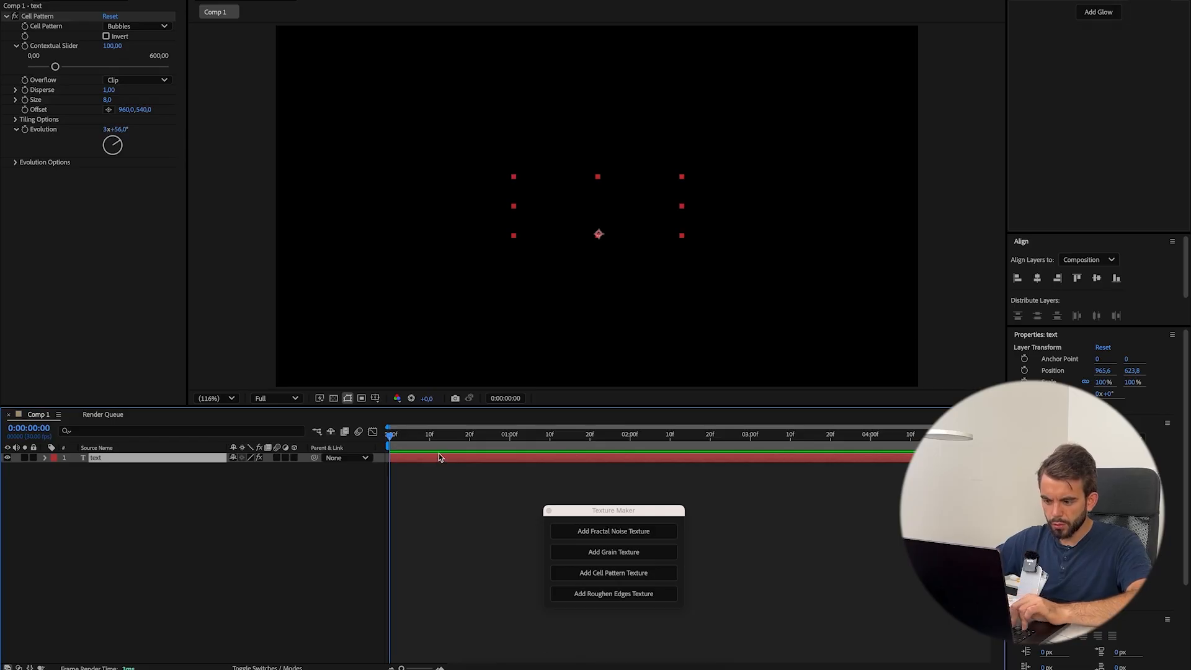
key(ctrl+space)
text(cel)
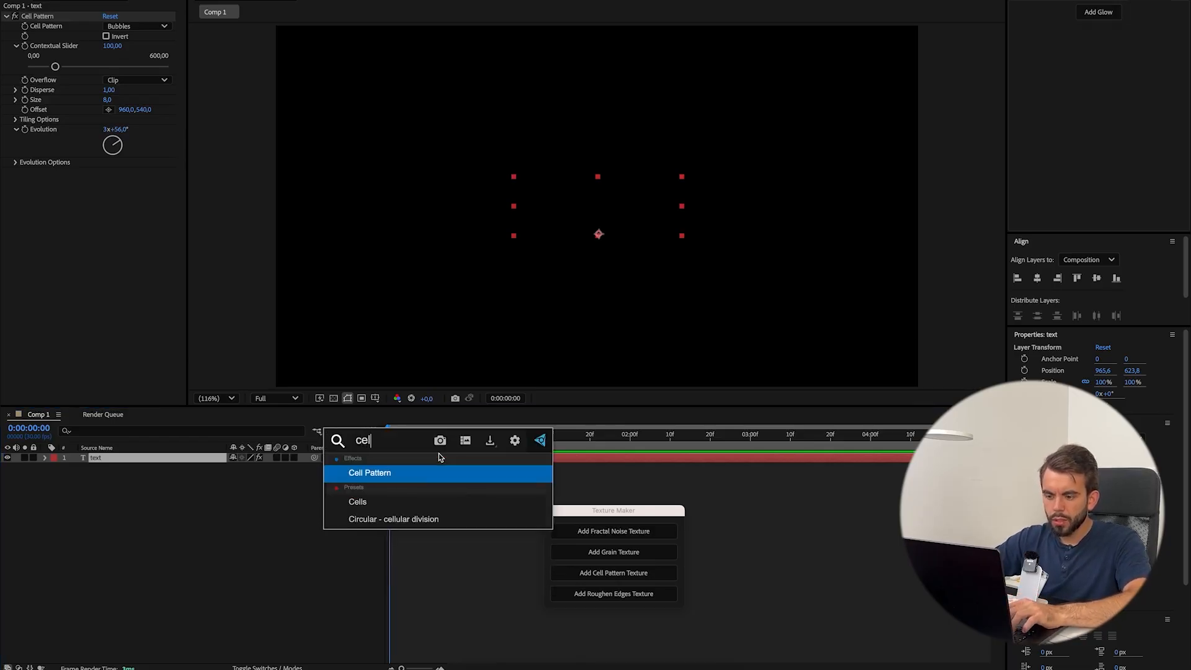
text(l)
key(Return)
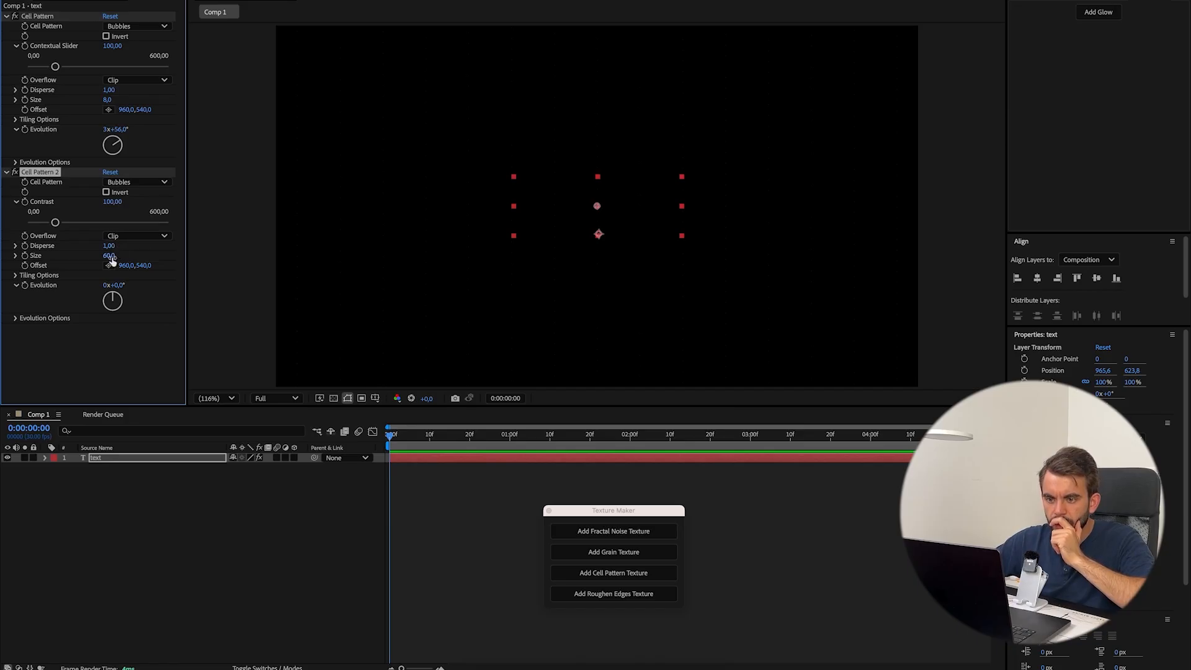
- Set the first Cell Pattern effect's Size to 60 and its Evolution to 0x+0,0°
click(108, 99)
text(60)
key(Return)
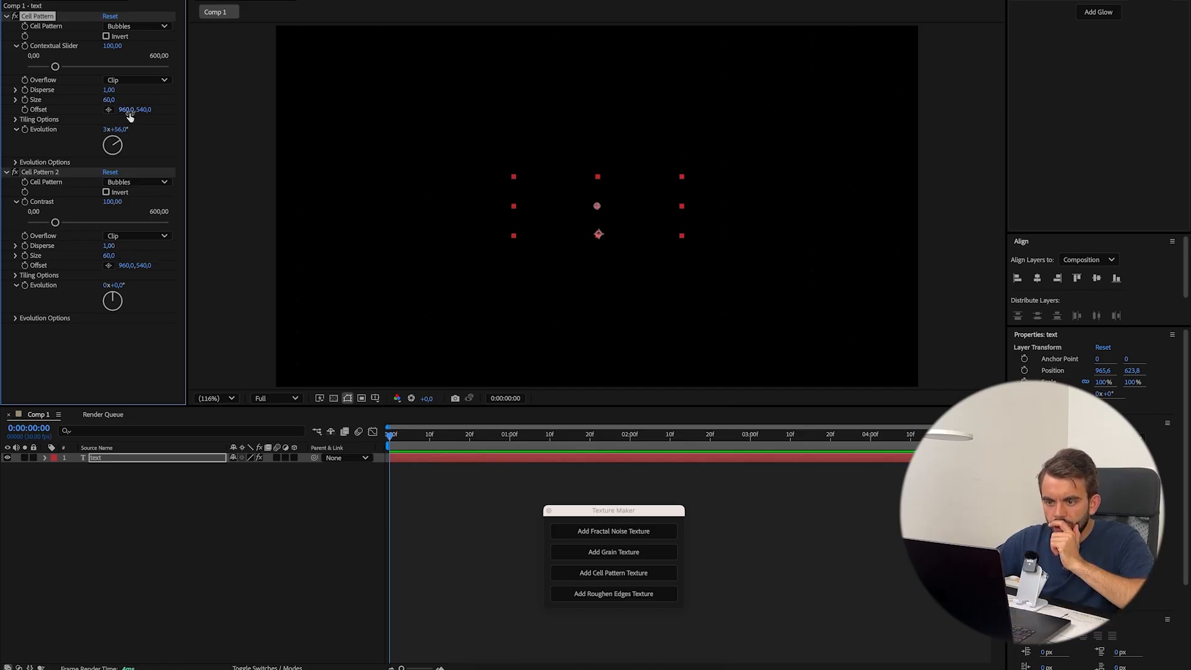
click(118, 129)
text(0)
click(105, 129)
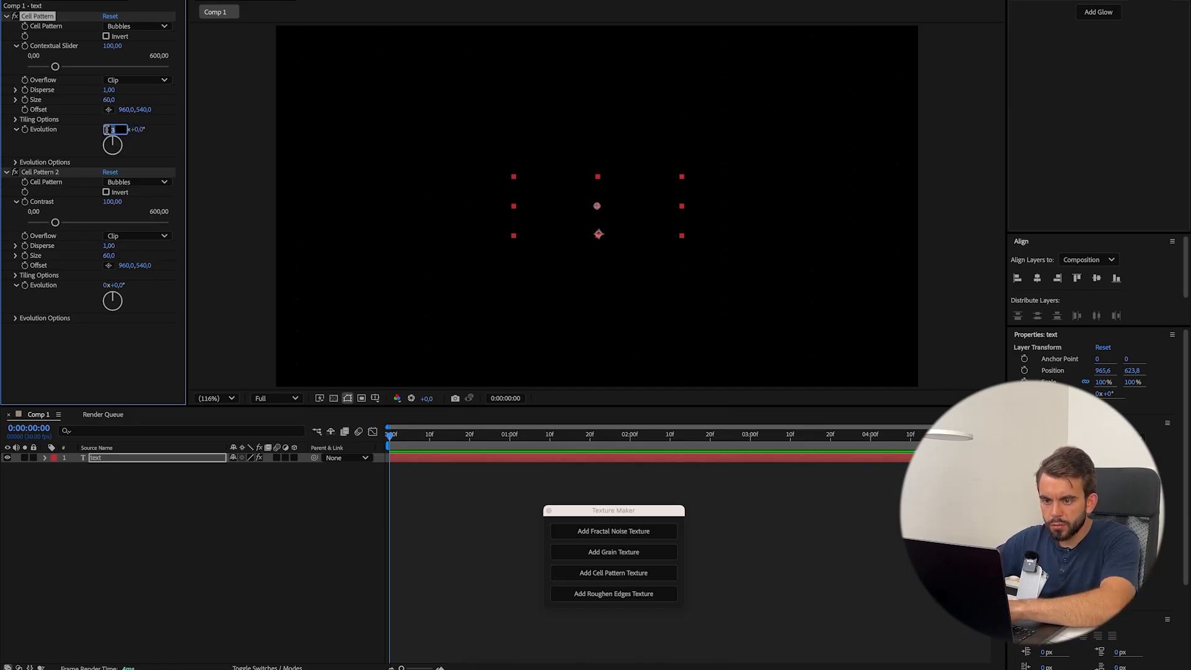
text(0)
click(125, 382)
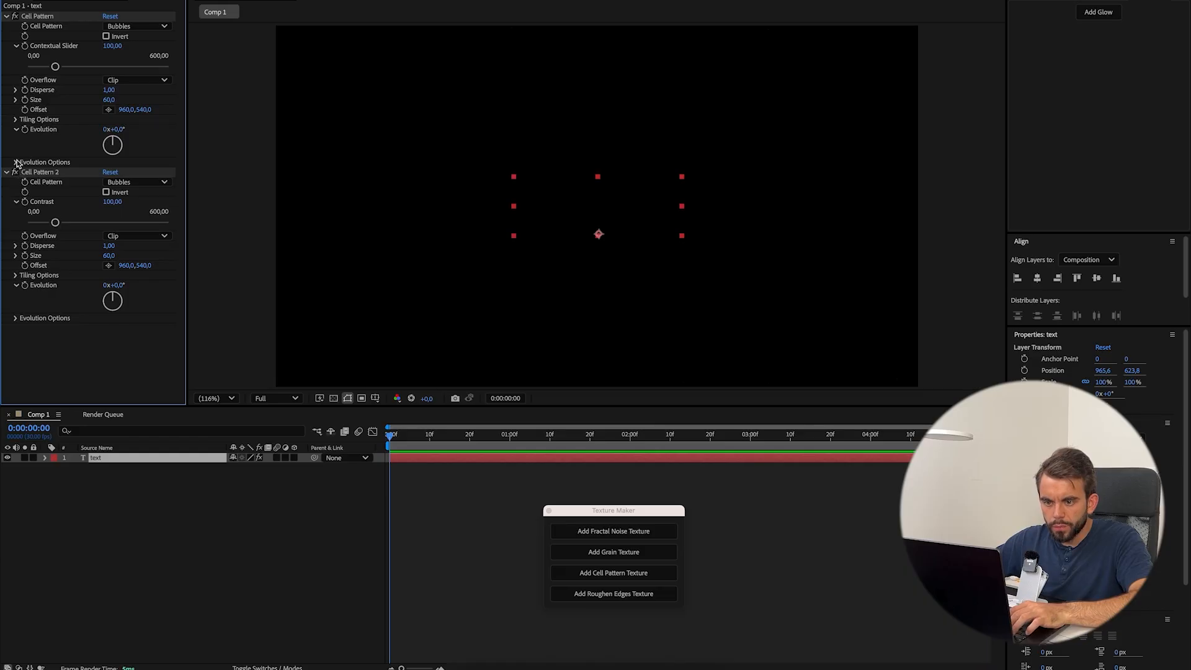
- Compare the Evolution Options of the two Cell Pattern effects, including the second one's cycle setting
click(15, 162)
click(16, 349)
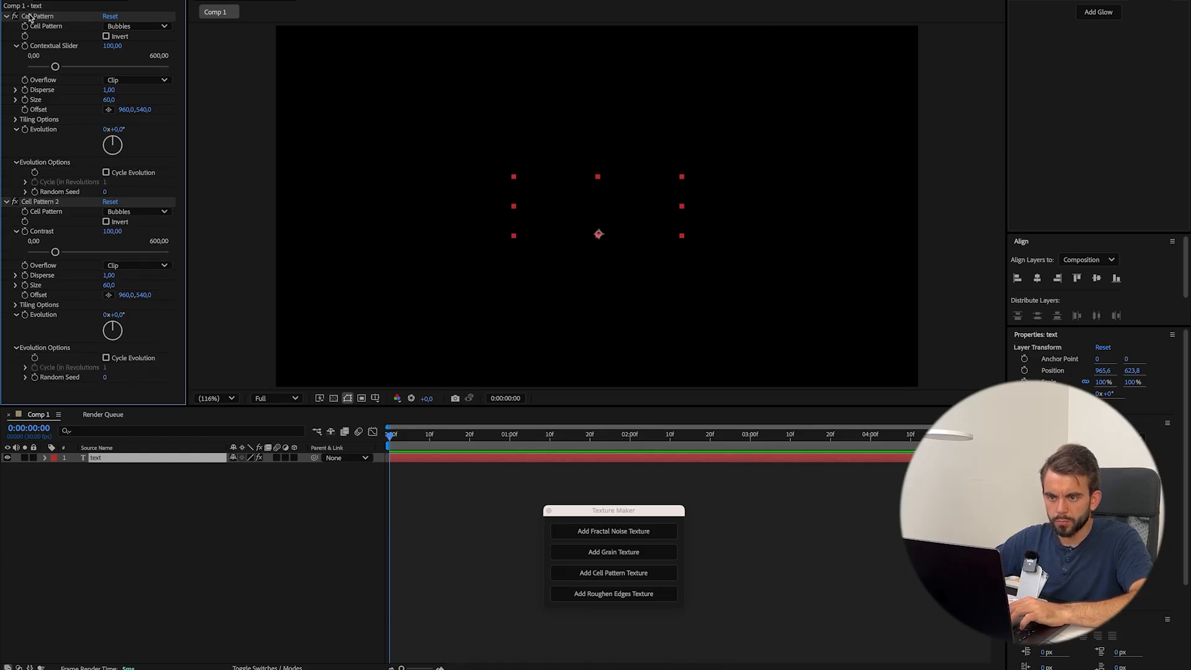
click(26, 368)
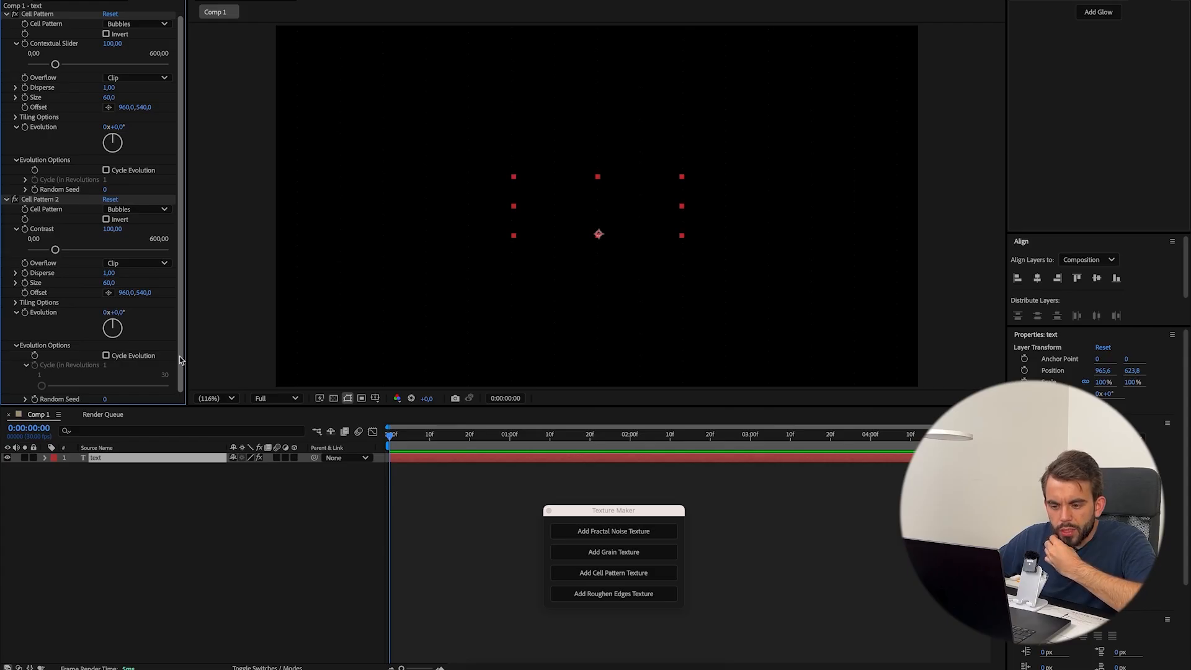
click(26, 366)
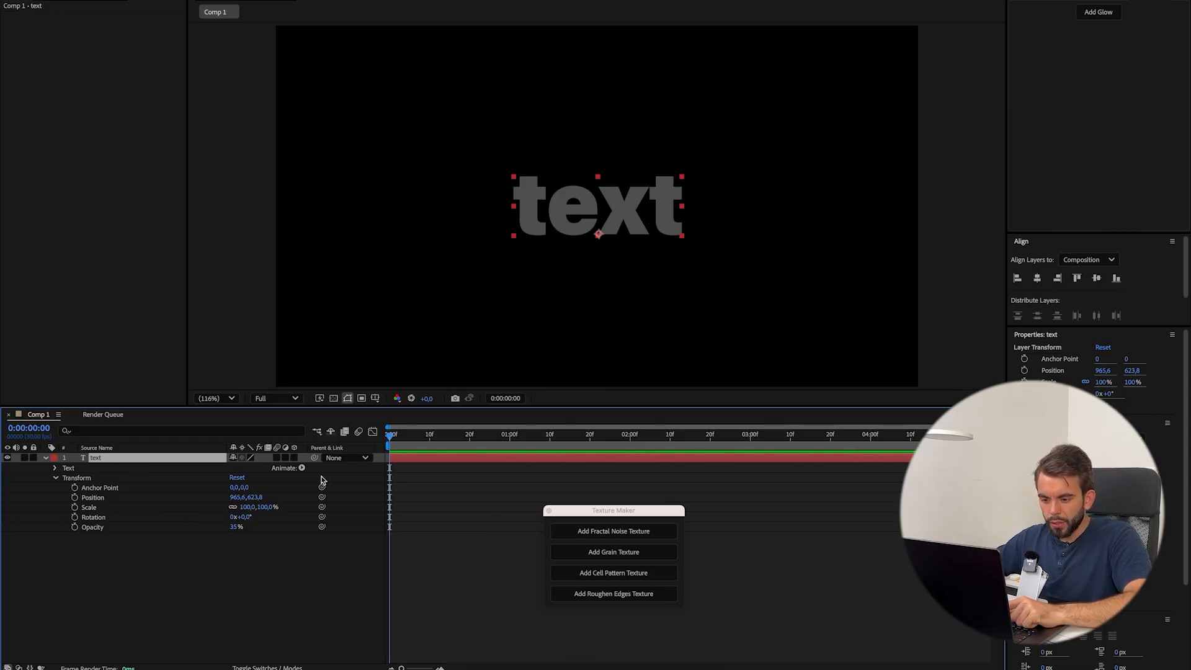
- Test the Roughen Edges, Cell Pattern and Grain textures again on the text layer, trying 100% opacity on the last two, and undo each
click(614, 594)
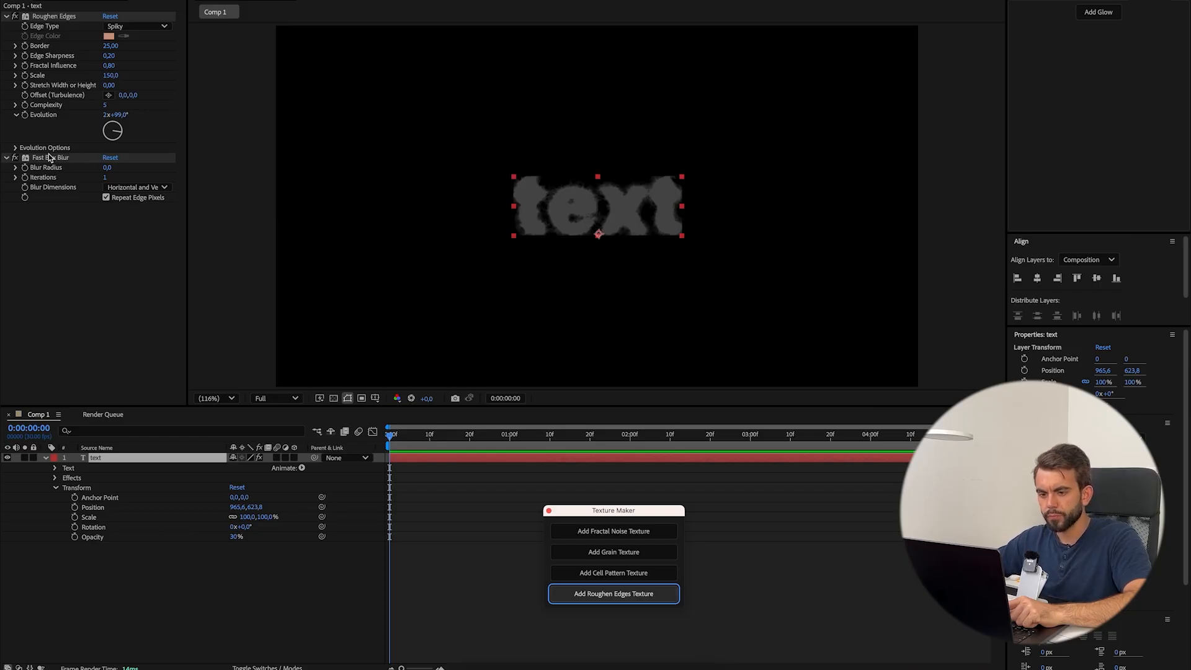
key(ctrl+z)
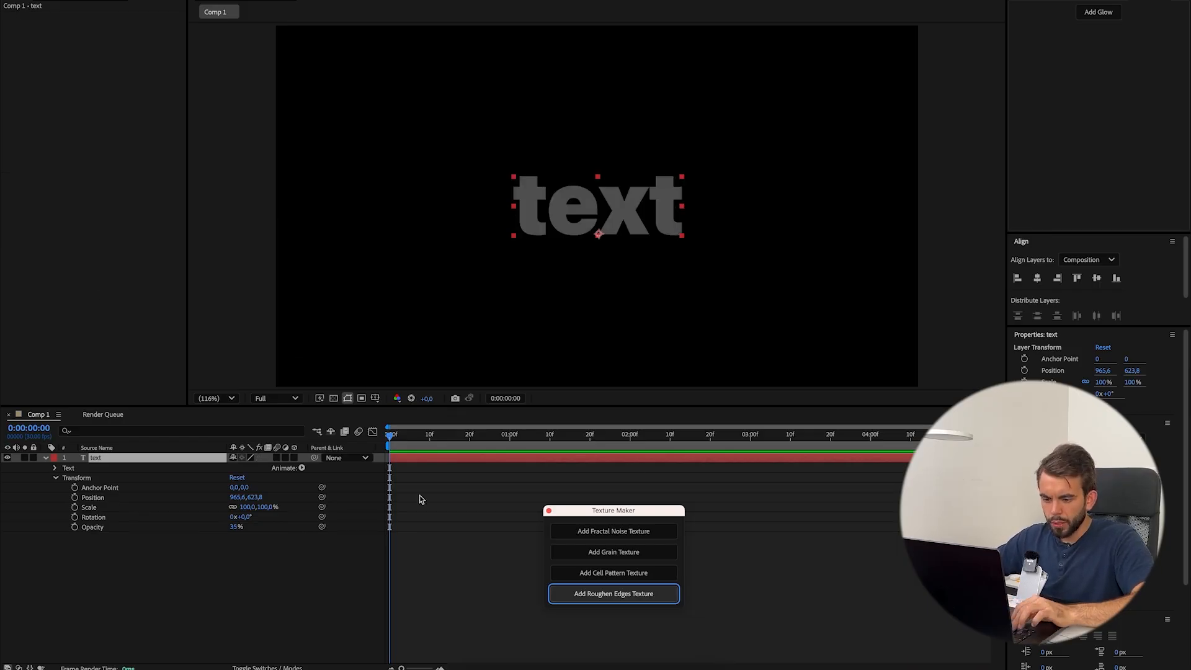
click(600, 577)
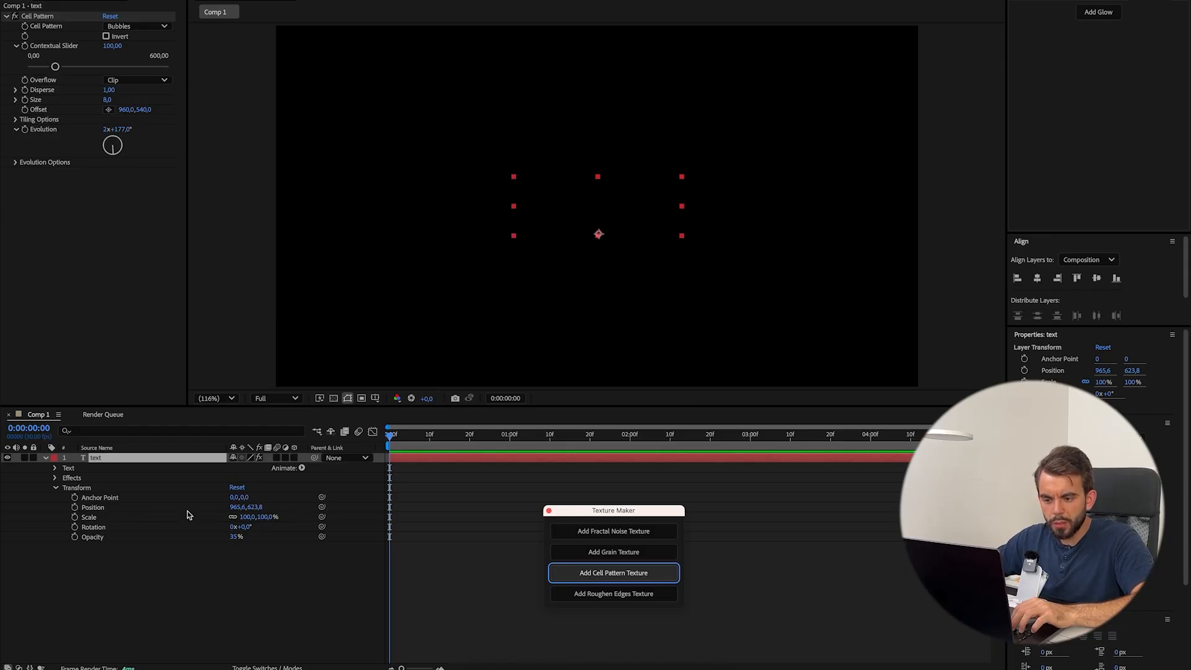
drag(235, 537, 287, 536)
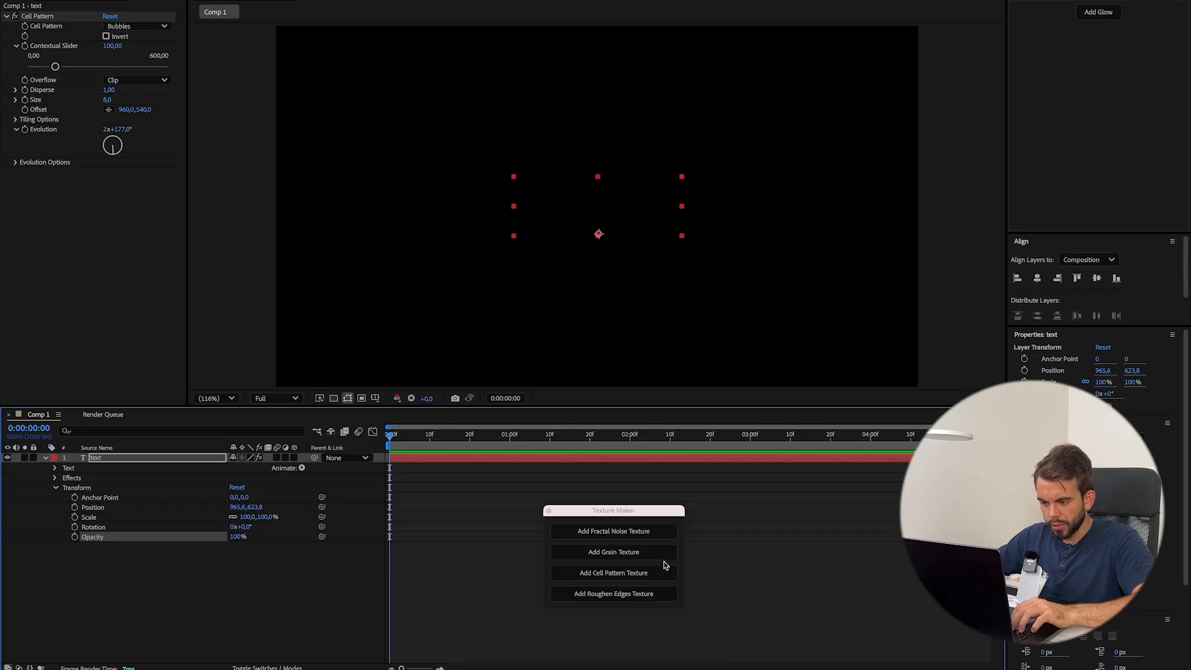
key(ctrl+z)
key(ctrl+z)
click(614, 551)
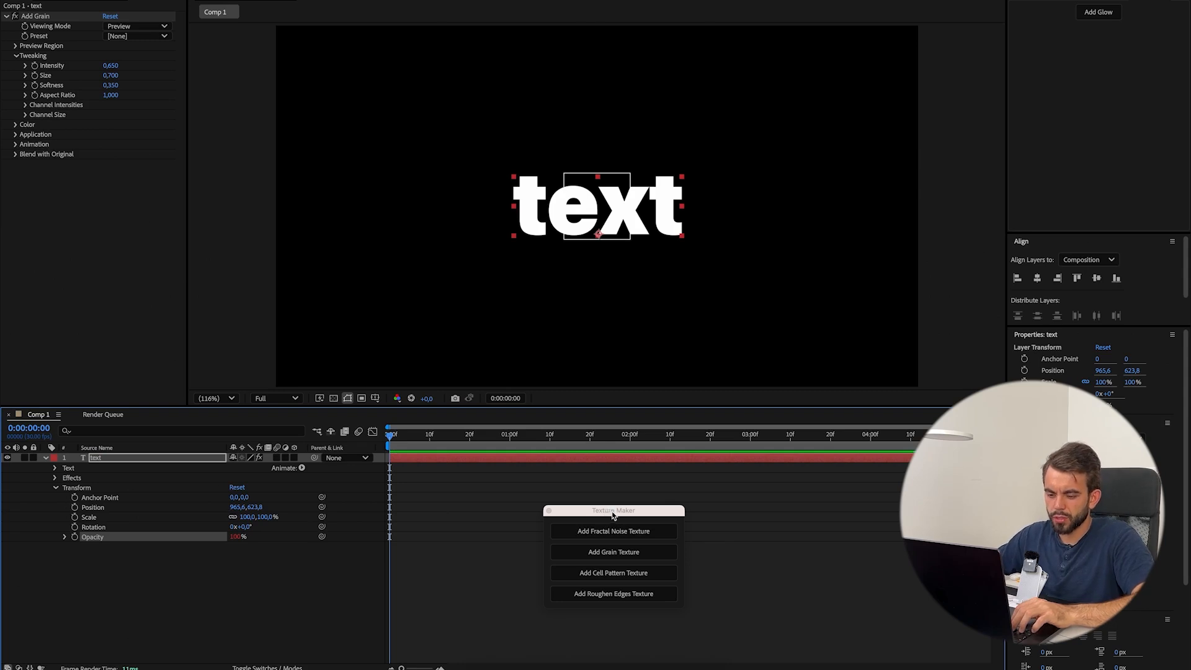
key(ctrl+z)
- Apply the Fractal Noise texture to the text layer, reveal the Opacity expression and preview the animation
click(609, 535)
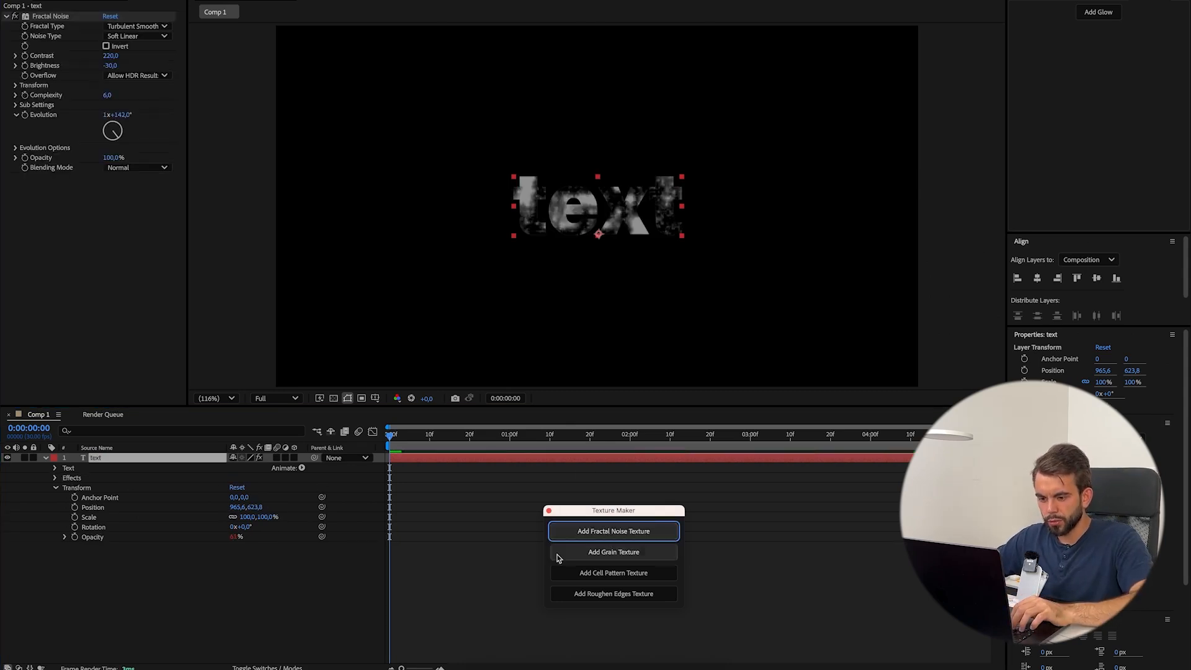
click(235, 537)
click(329, 571)
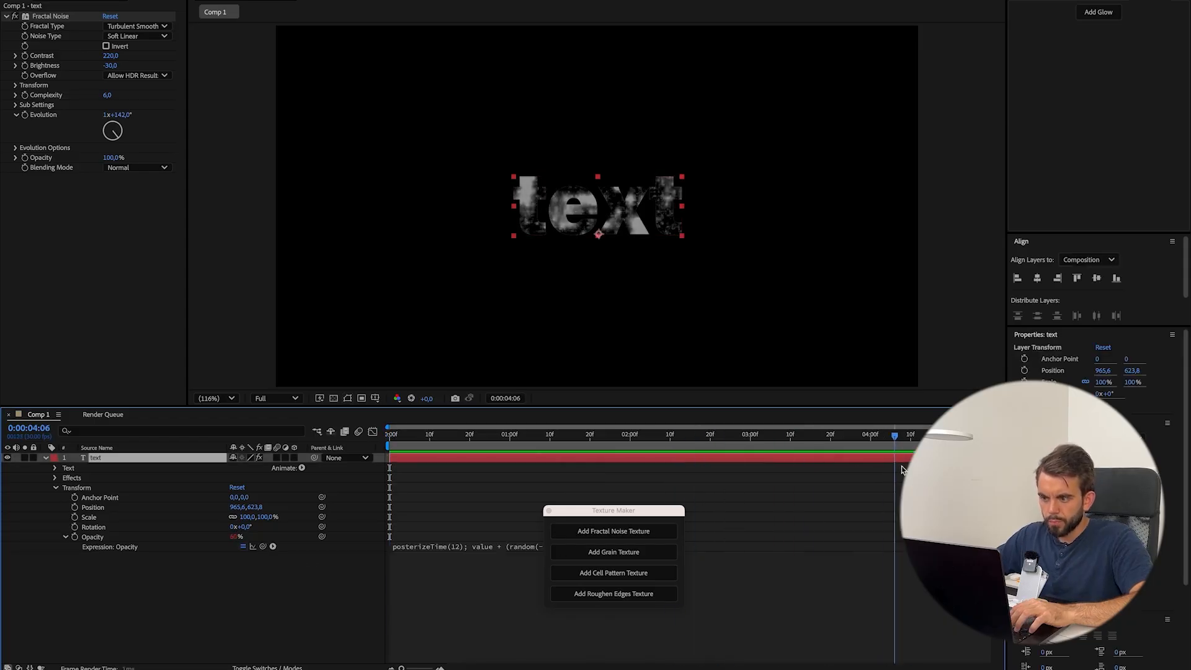
drag(613, 509, 769, 287)
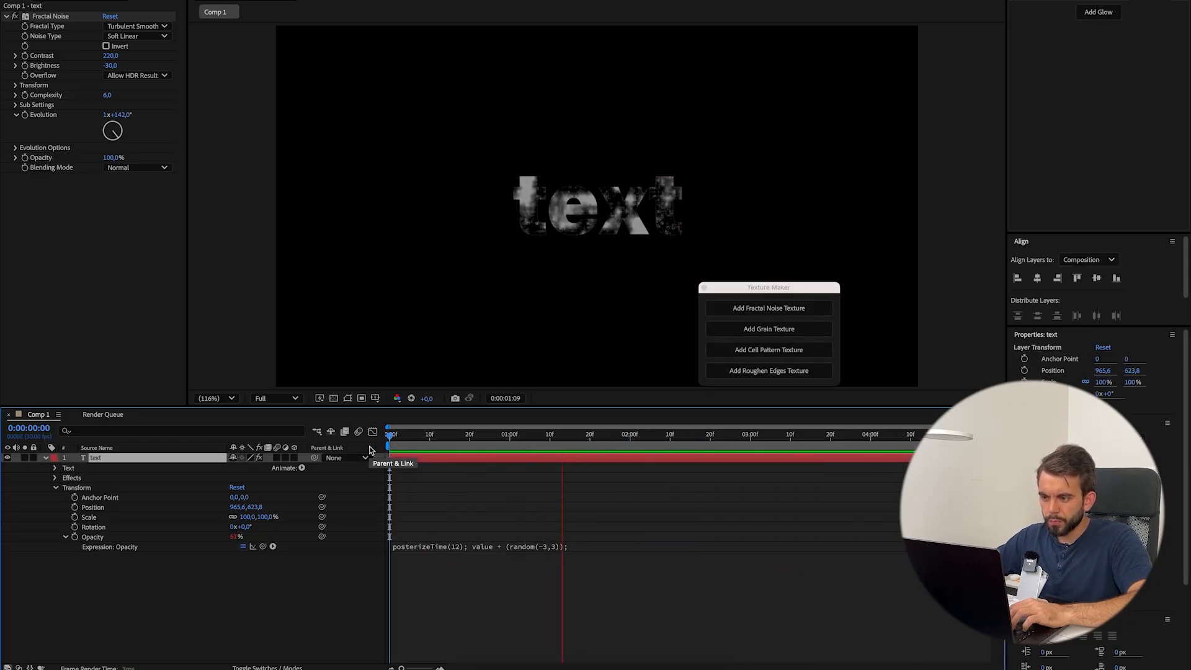
key(space)
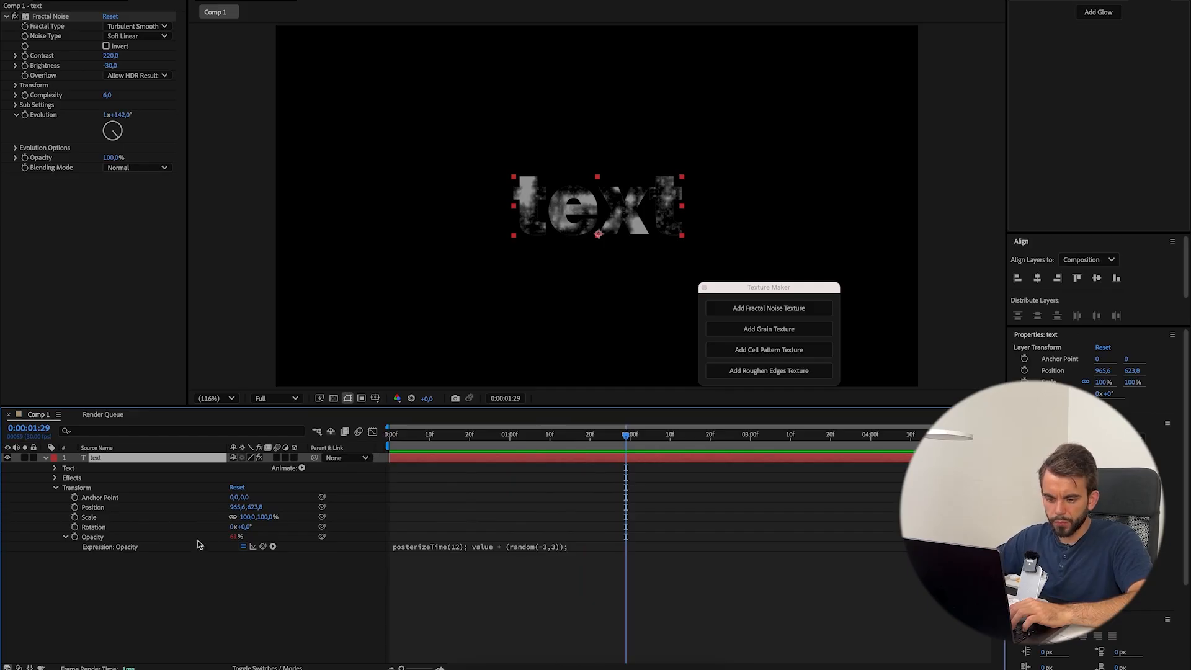
- Delete the text layer's Opacity expression and raise its opacity
click(355, 572)
click(485, 548)
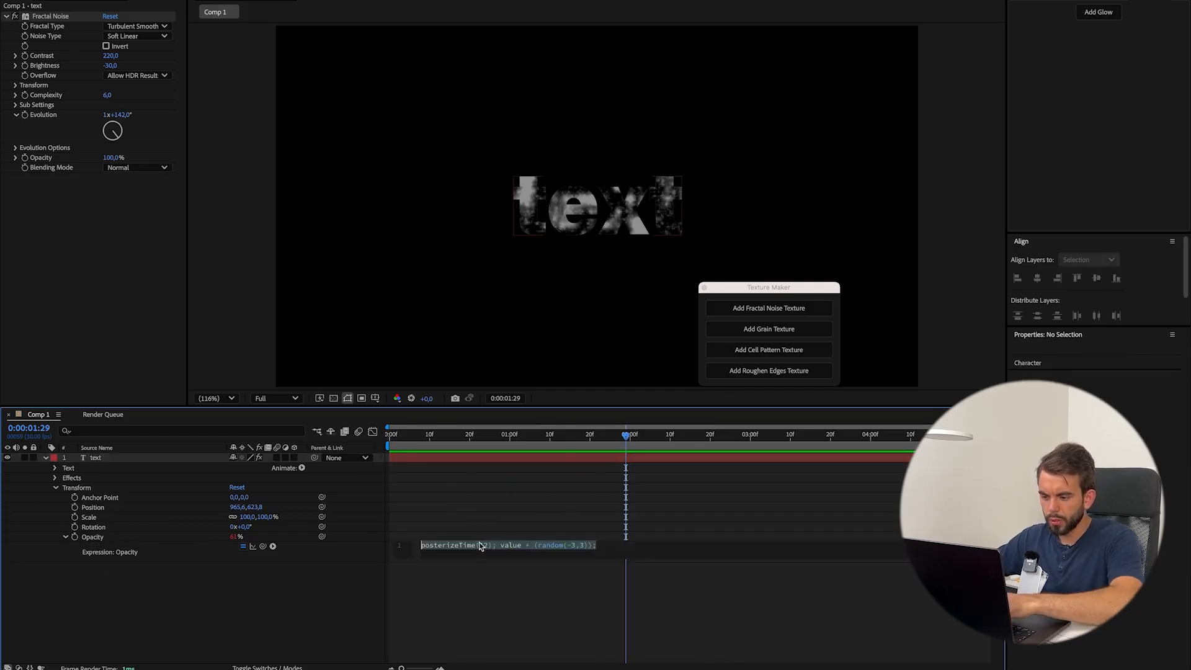
key(BackSpace)
click(481, 626)
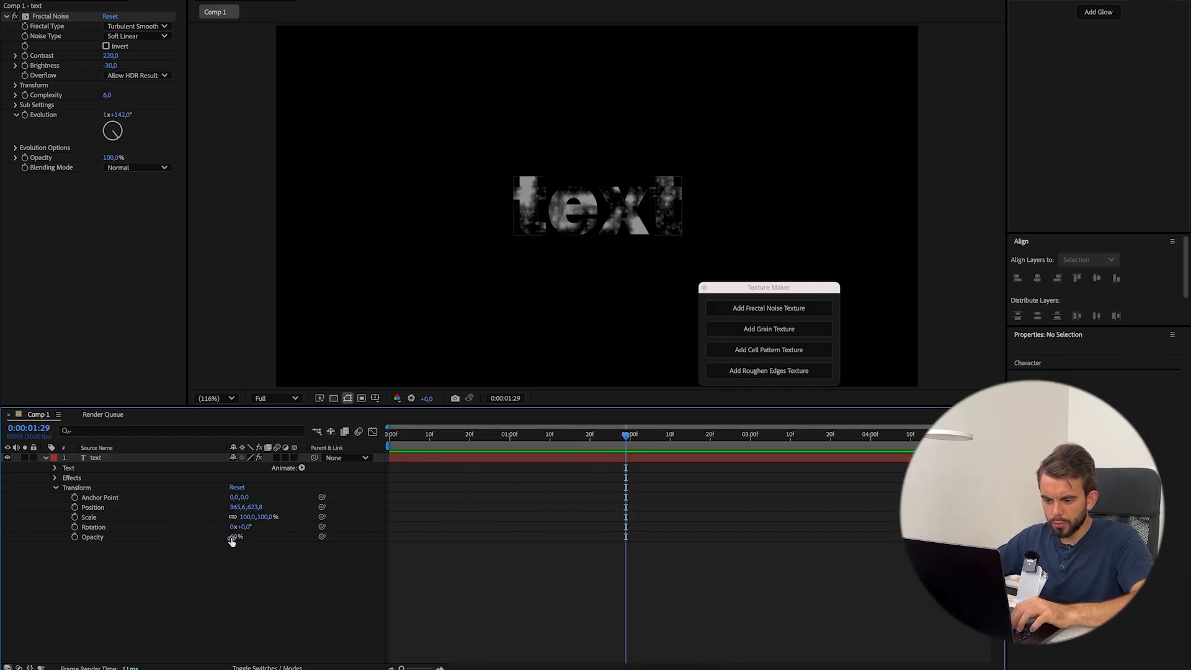
drag(234, 537, 479, 526)
- Switch to ChatGPT and delete the stray phrase "Hmm, interesting, it even..." from the end of the feedback message
click(638, 660)
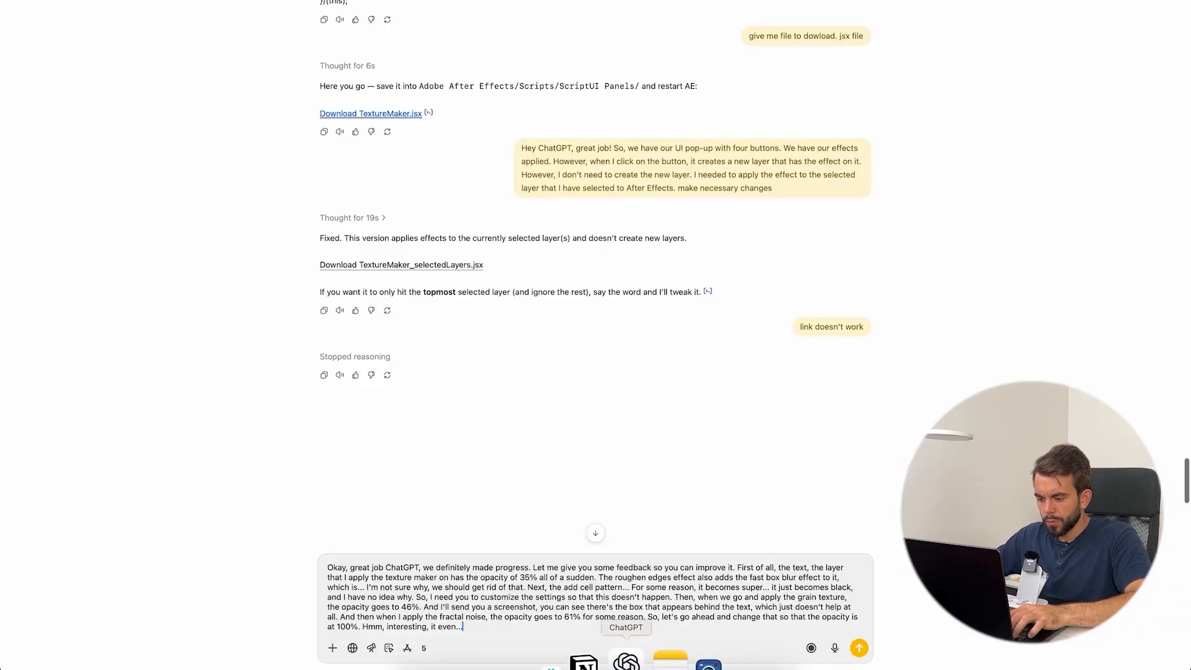
drag(468, 628, 363, 629)
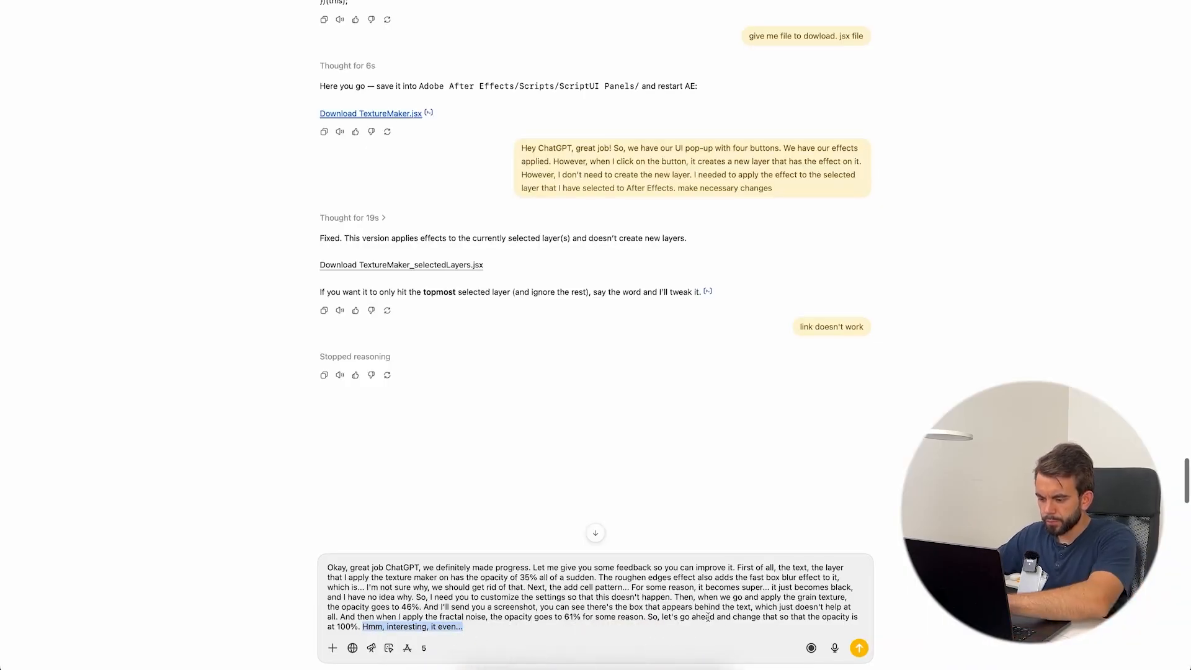
key(BackSpace)
- Return to After Effects, undo the text layer's opacity edits and reveal its restored Opacity expression
key(super+Tab)
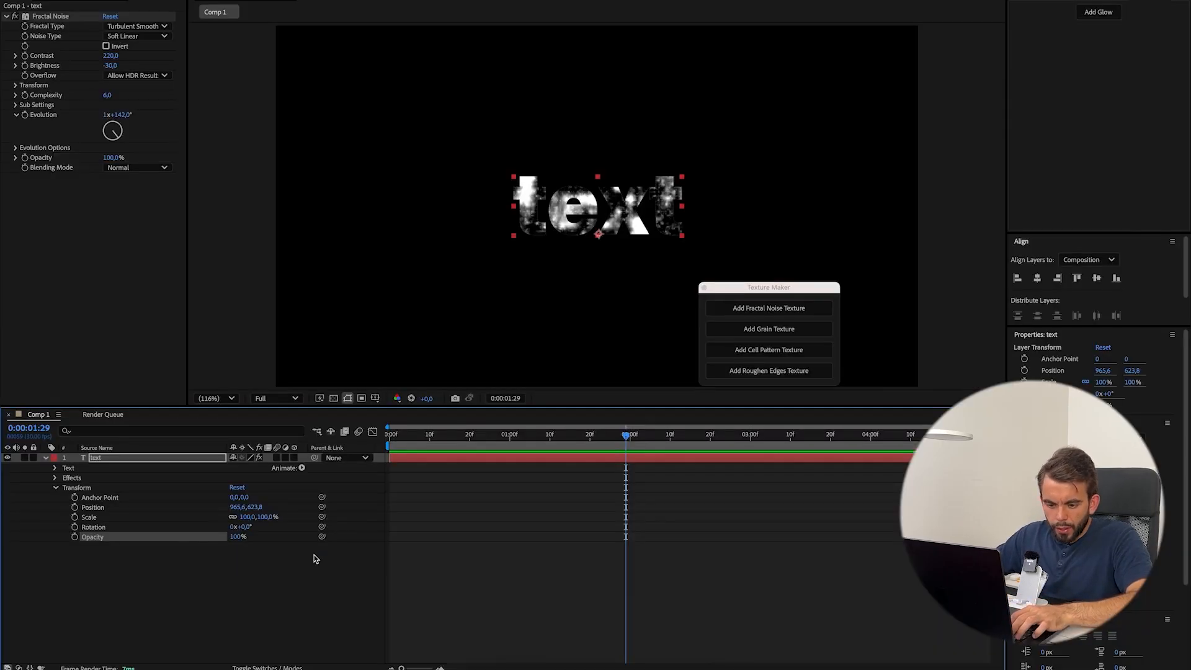
key(super+z)
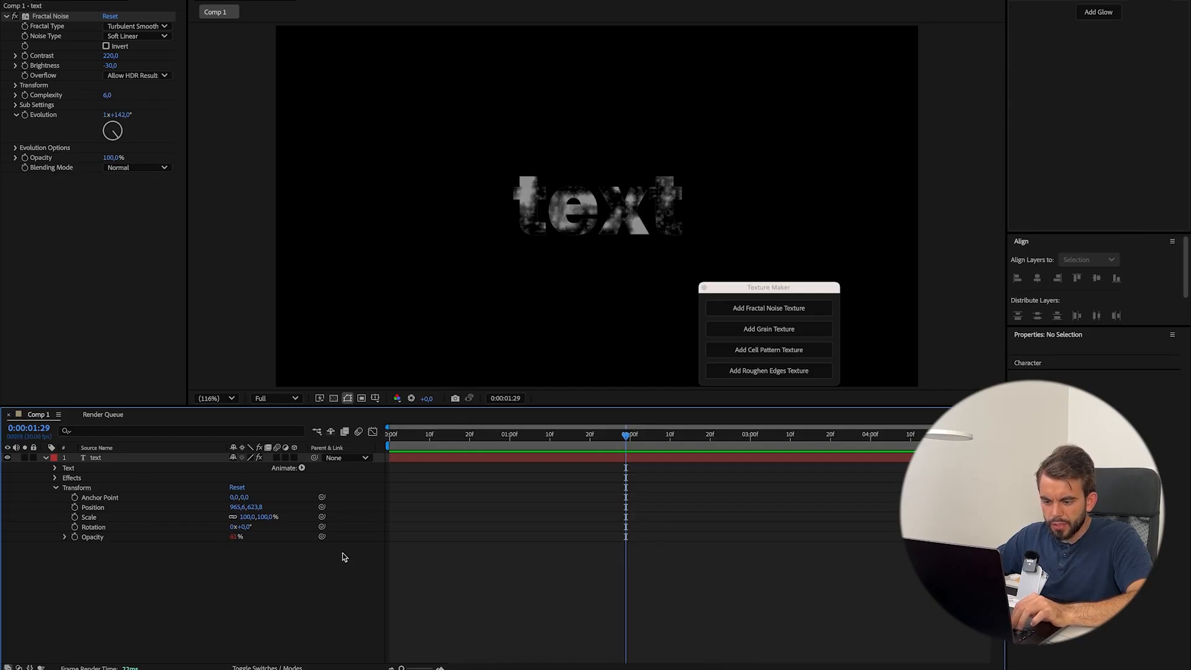
click(65, 537)
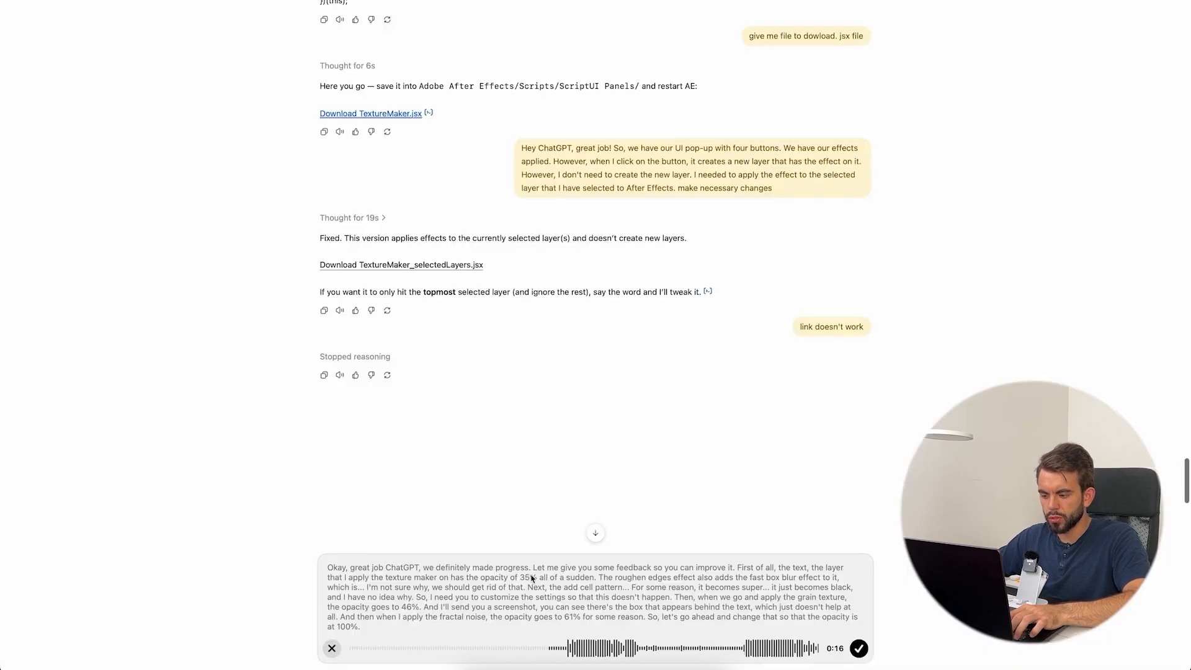
- Add dictated feedback in ChatGPT that the posterize time 12, random -3, 3 opacity expression is unwanted, and download TextureMaker_selectedLayers_v2.jsx
click(863, 654)
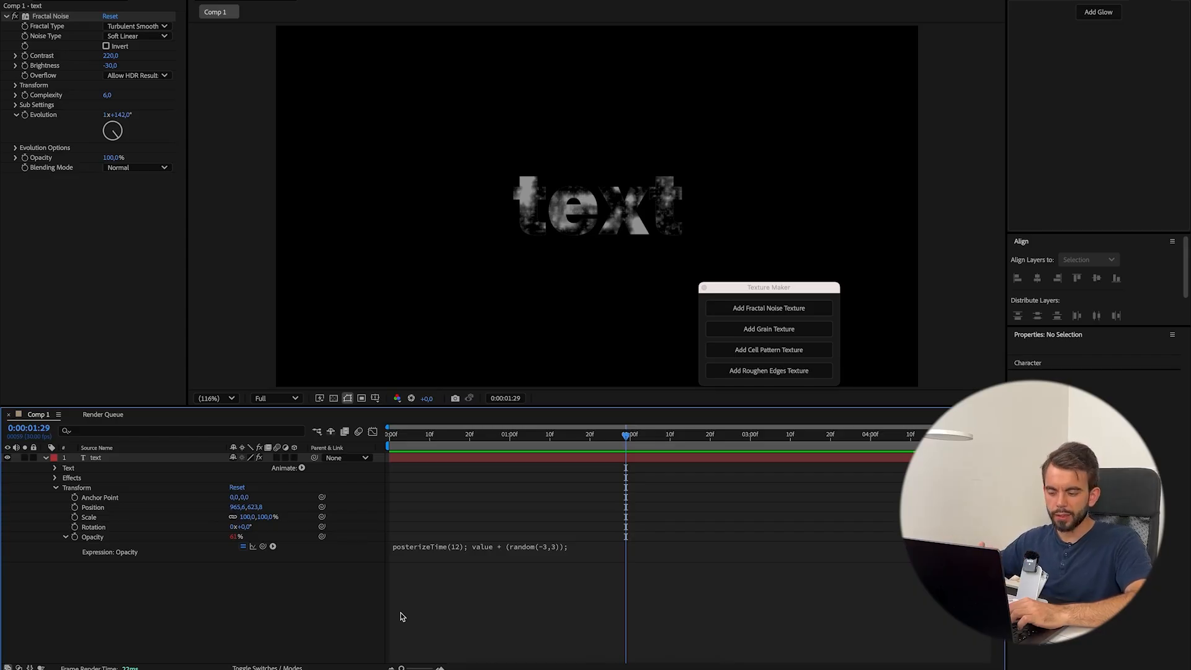
key(super+Tab)
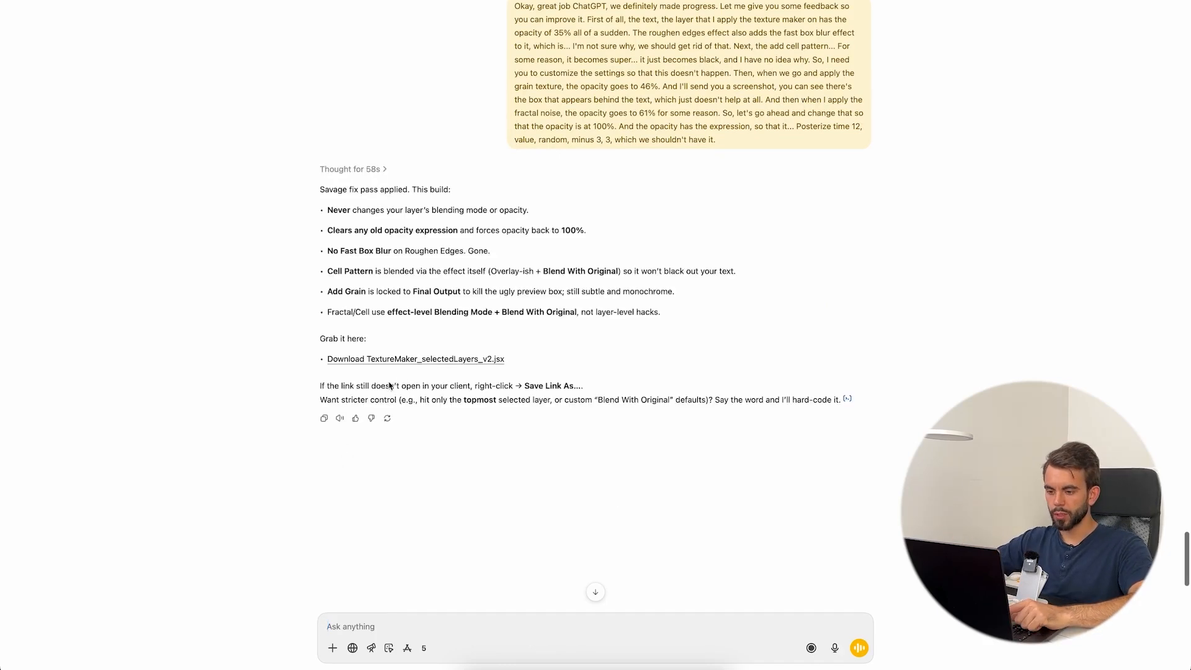
click(417, 364)
click(793, 424)
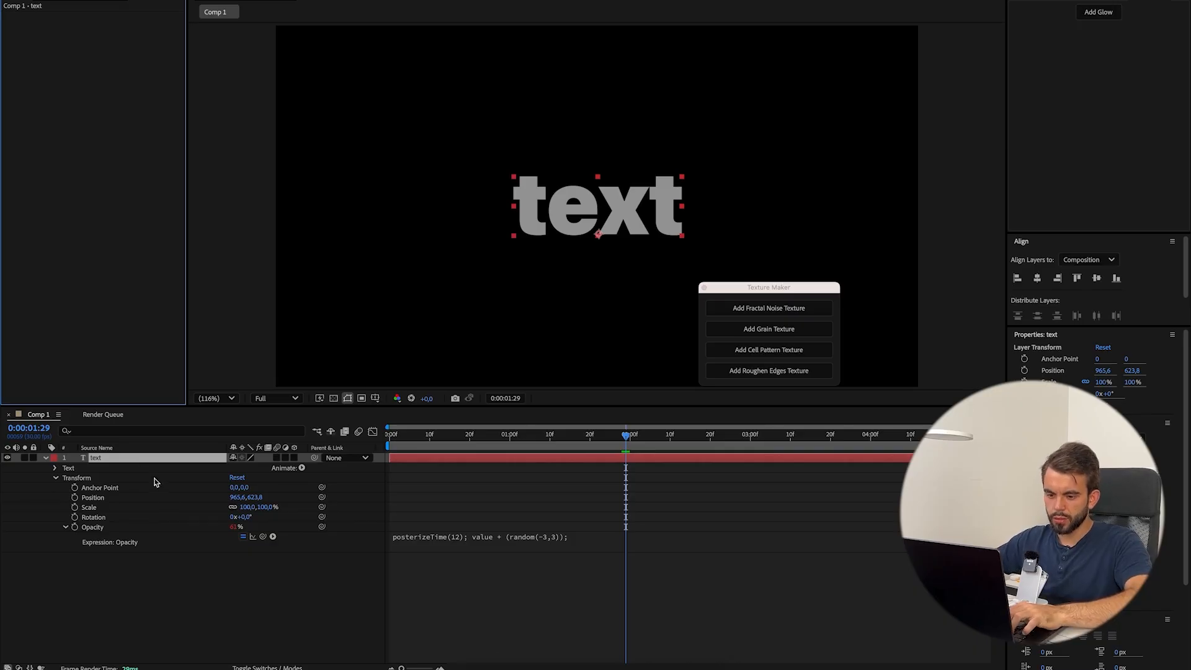
- Replace the old text layer with a new one reading "text", centred horizontally and vertically in the composition
click(118, 458)
key(Delete)
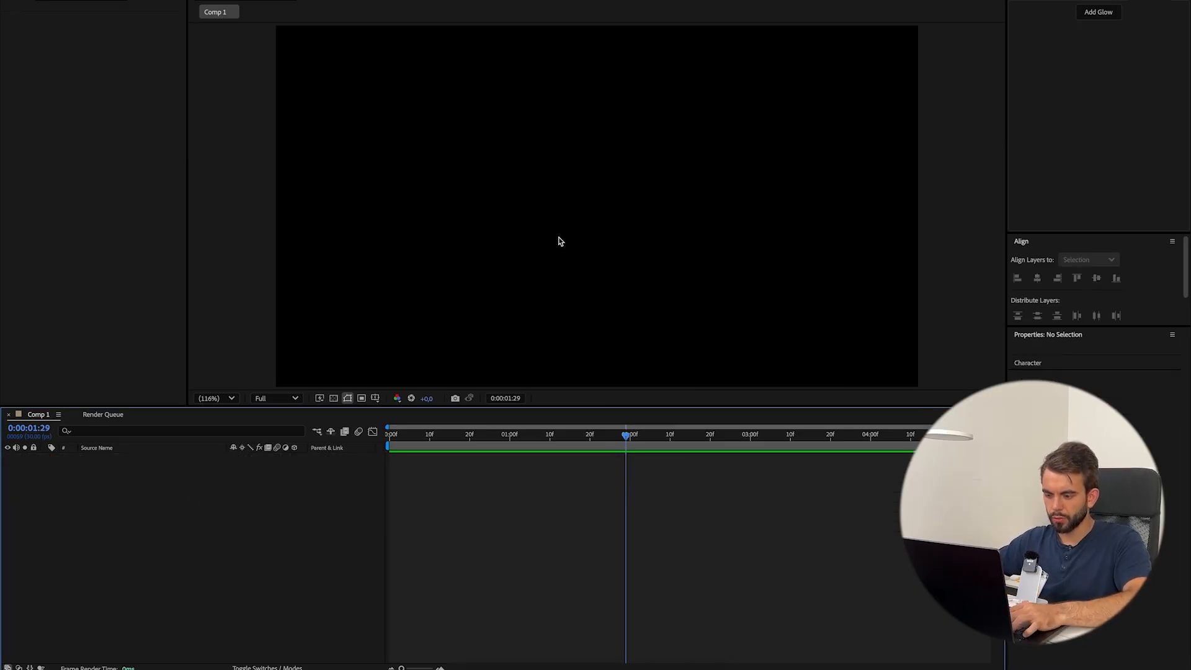
key(ctrl+t)
click(572, 241)
text(text)
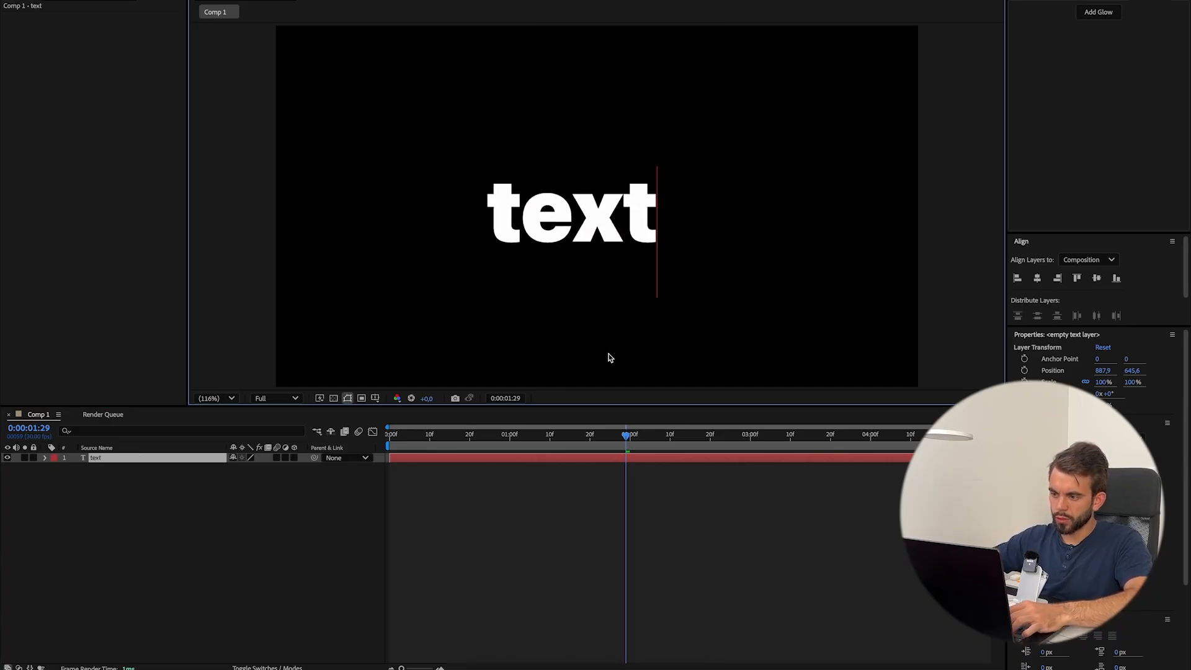
click(1037, 277)
click(1096, 278)
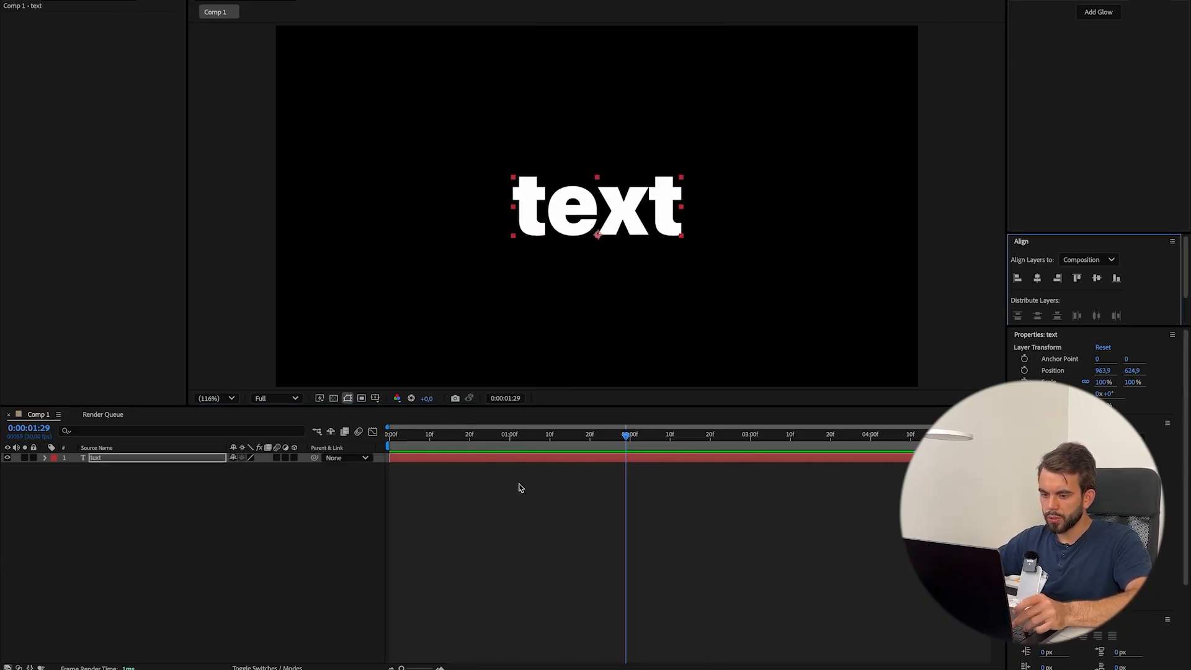
- Test the updated Texture Maker's Roughen Edges, Cell Pattern, Grain and Fractal Noise textures on the new text layer, undoing each
click(214, 458)
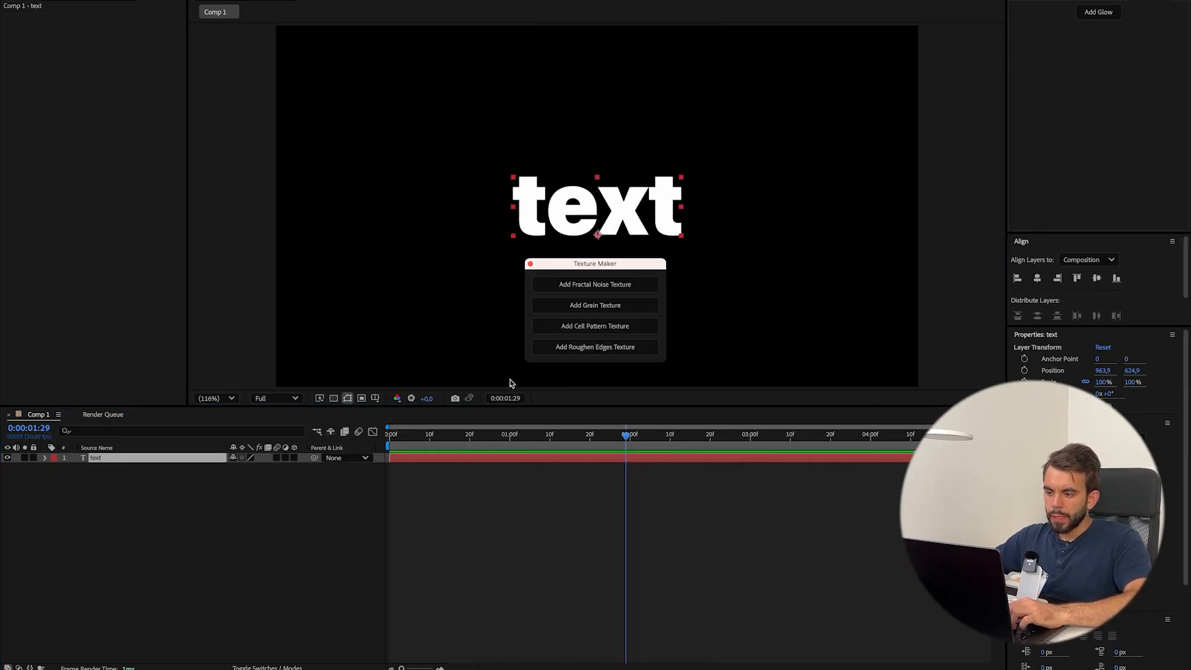
click(575, 349)
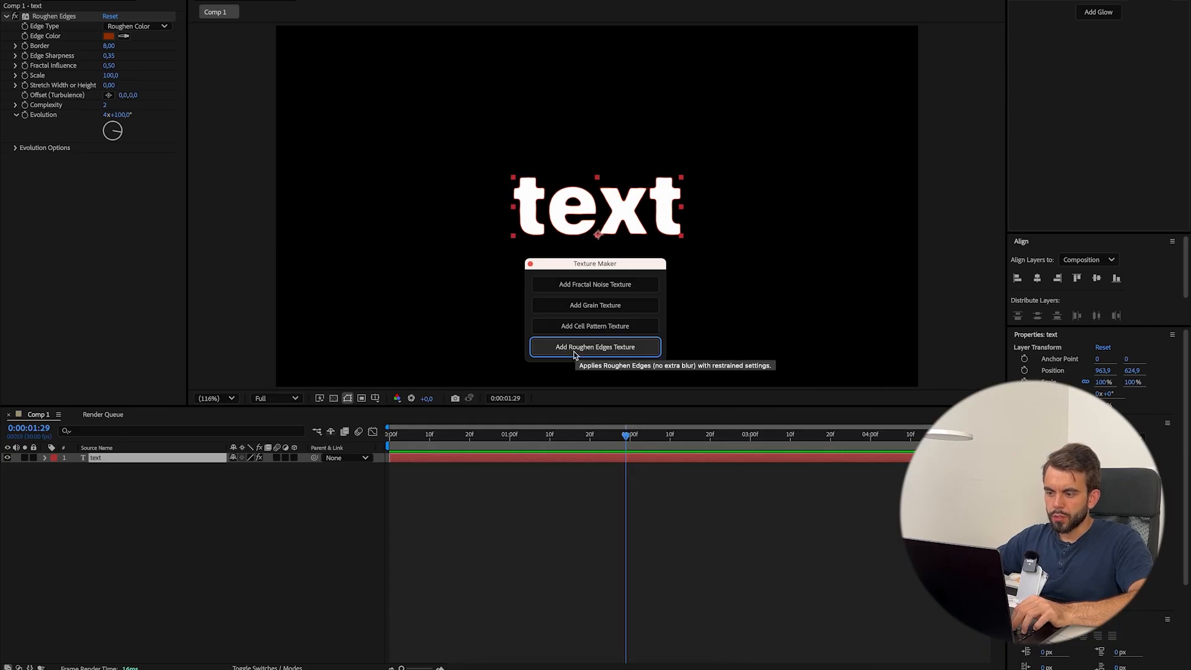
click(583, 329)
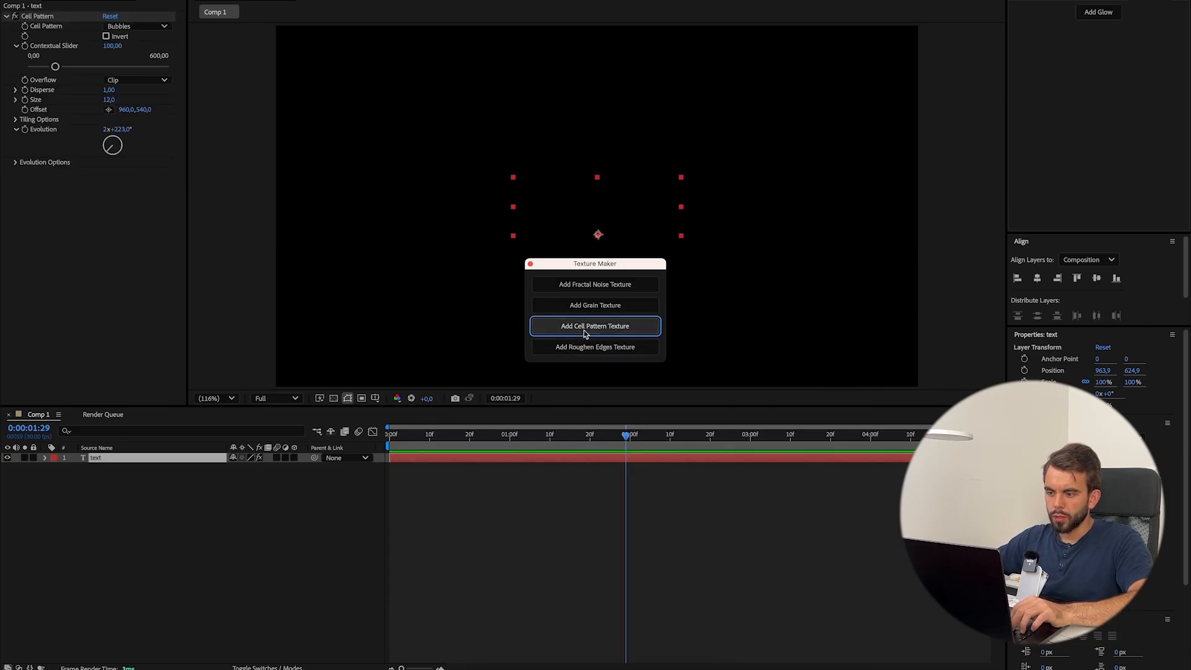
key(super+z)
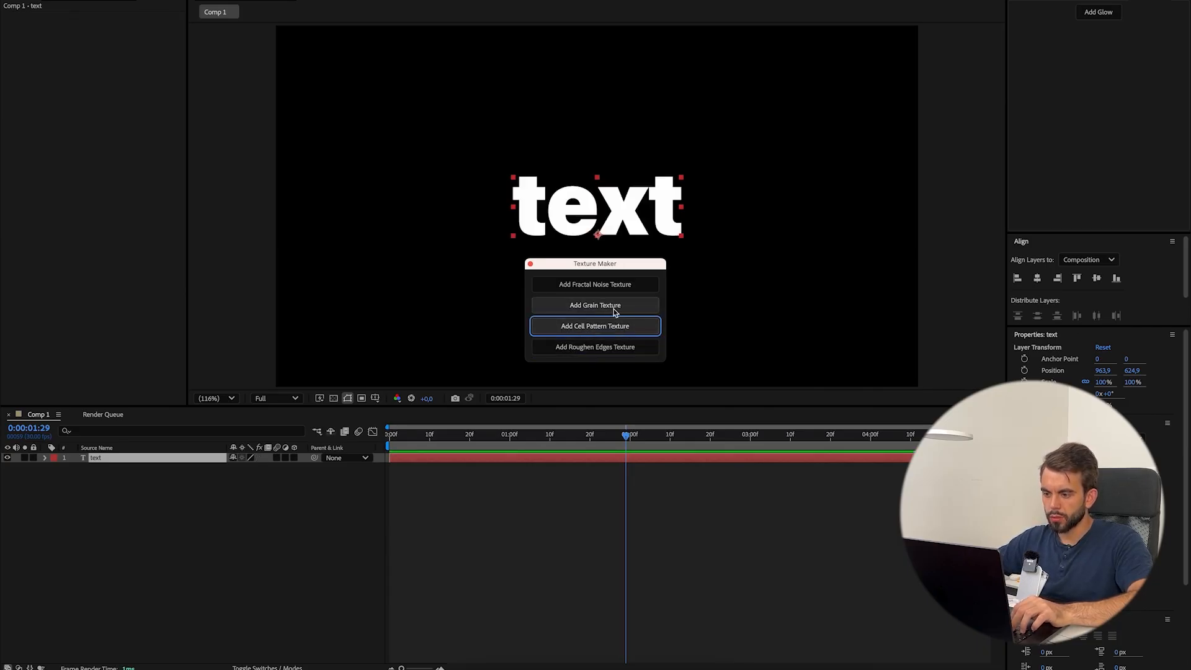
click(614, 310)
key(super+z)
click(614, 287)
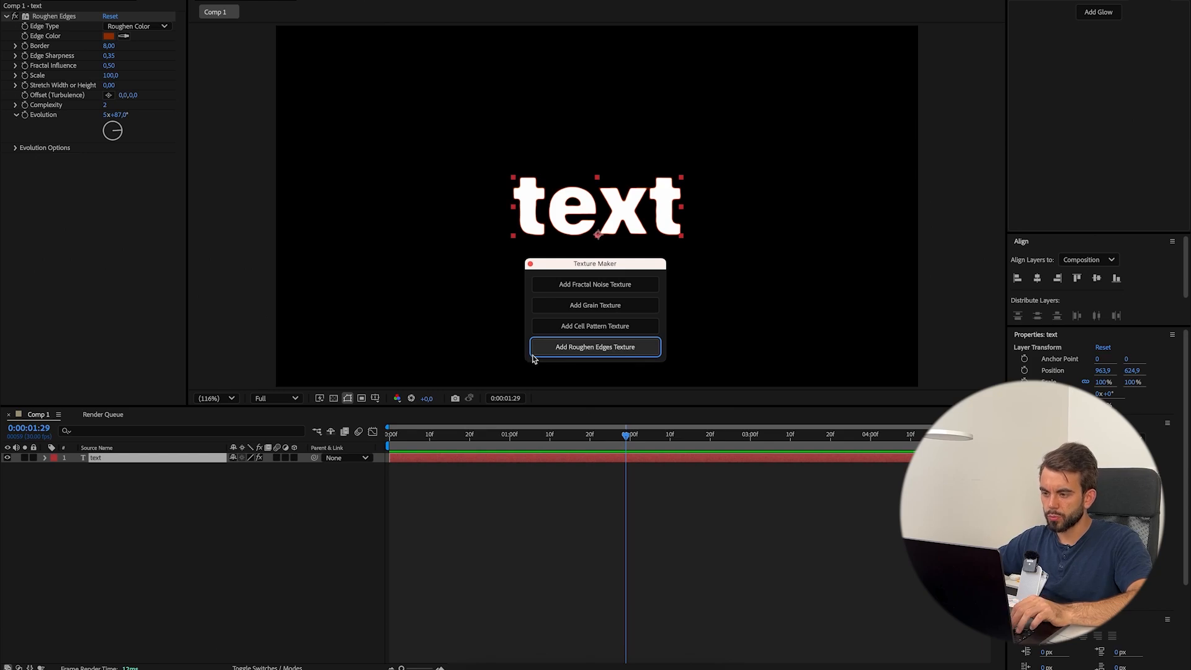
- Inspect the Roughen Edges texture on the letters up close, try adding the Cell Pattern texture over it, and undo that addition
scroll(631, 186, up, 8)
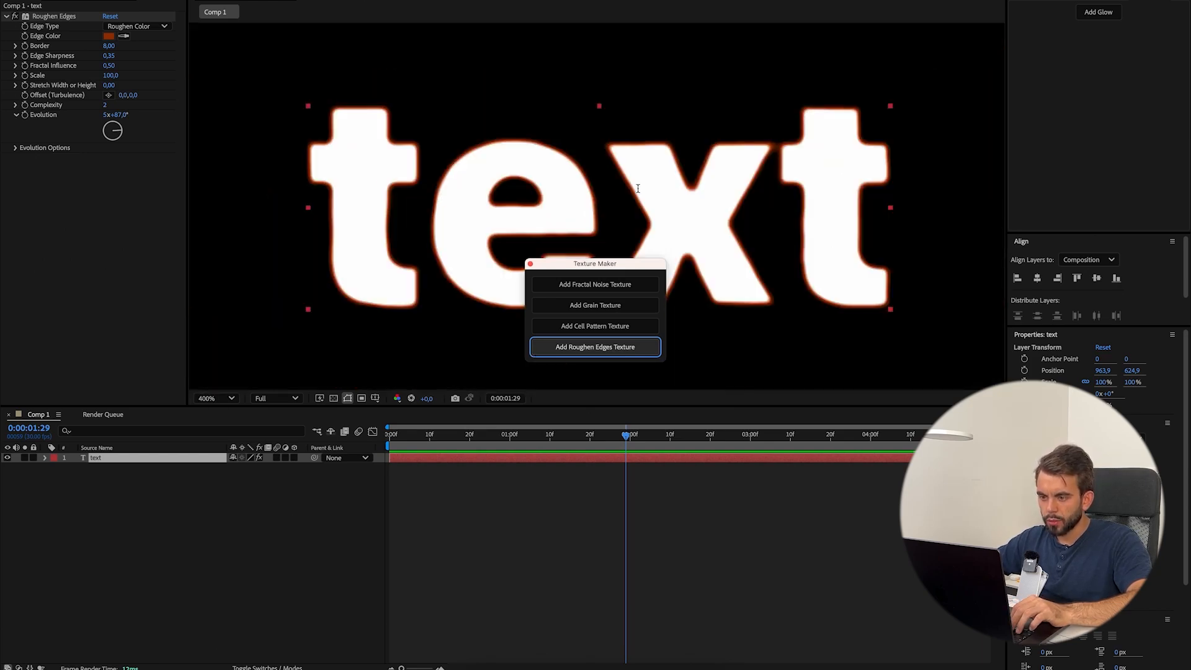
scroll(522, 195, down, 4)
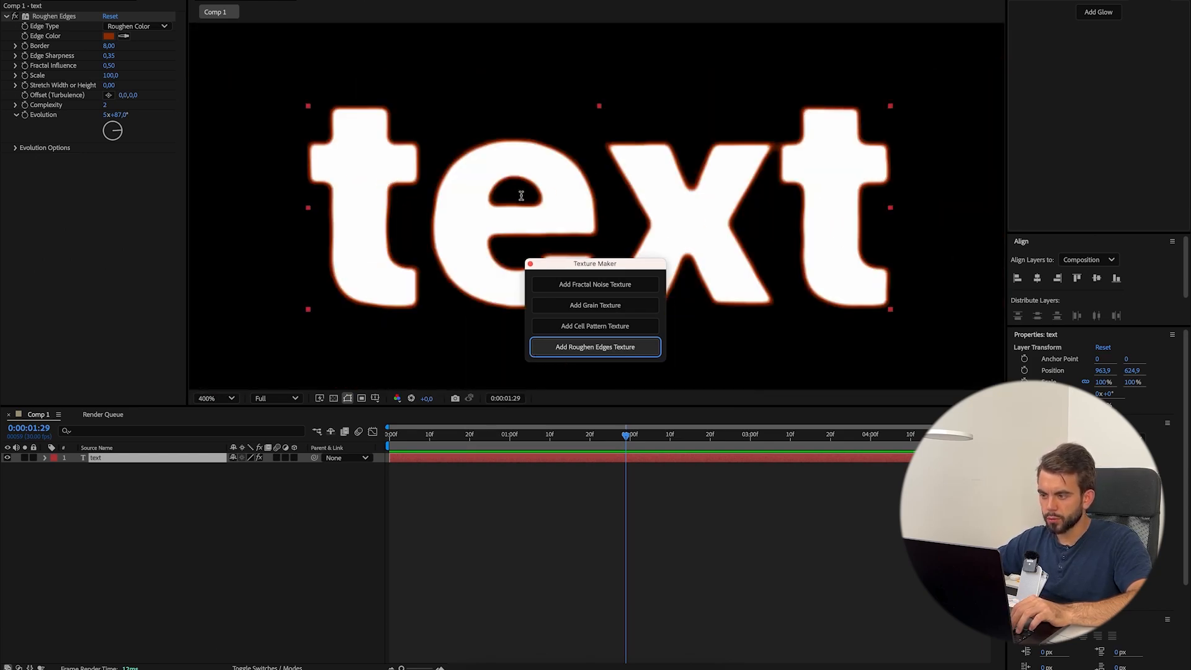
scroll(521, 196, down, 5)
click(599, 327)
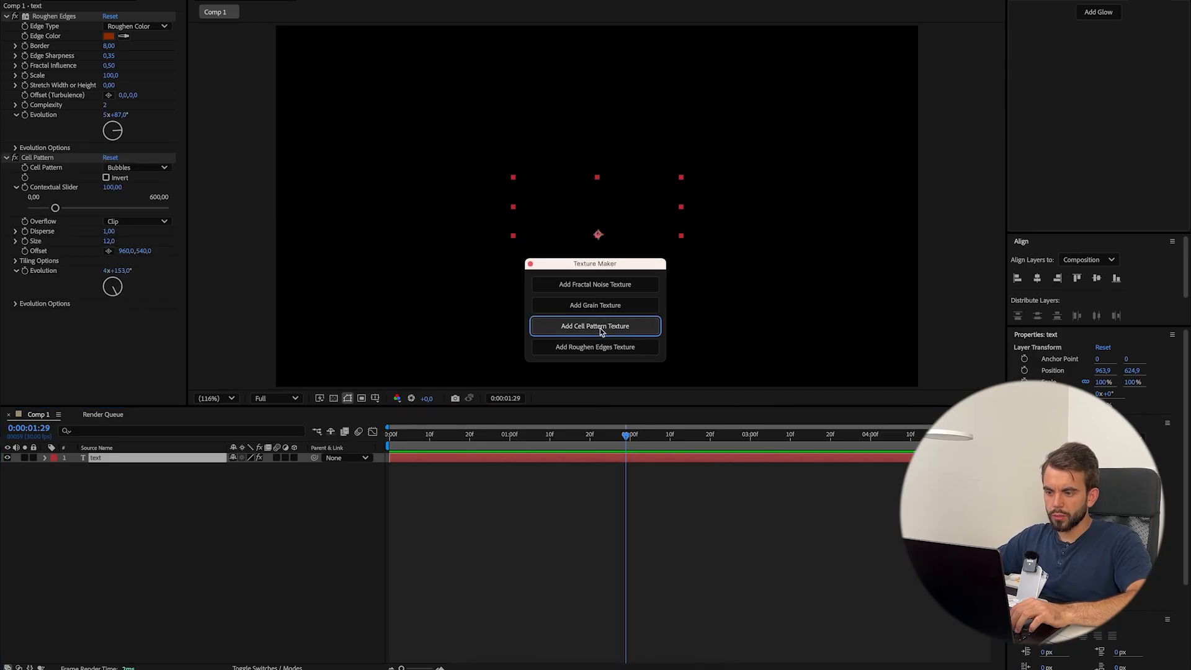
key(super+z)
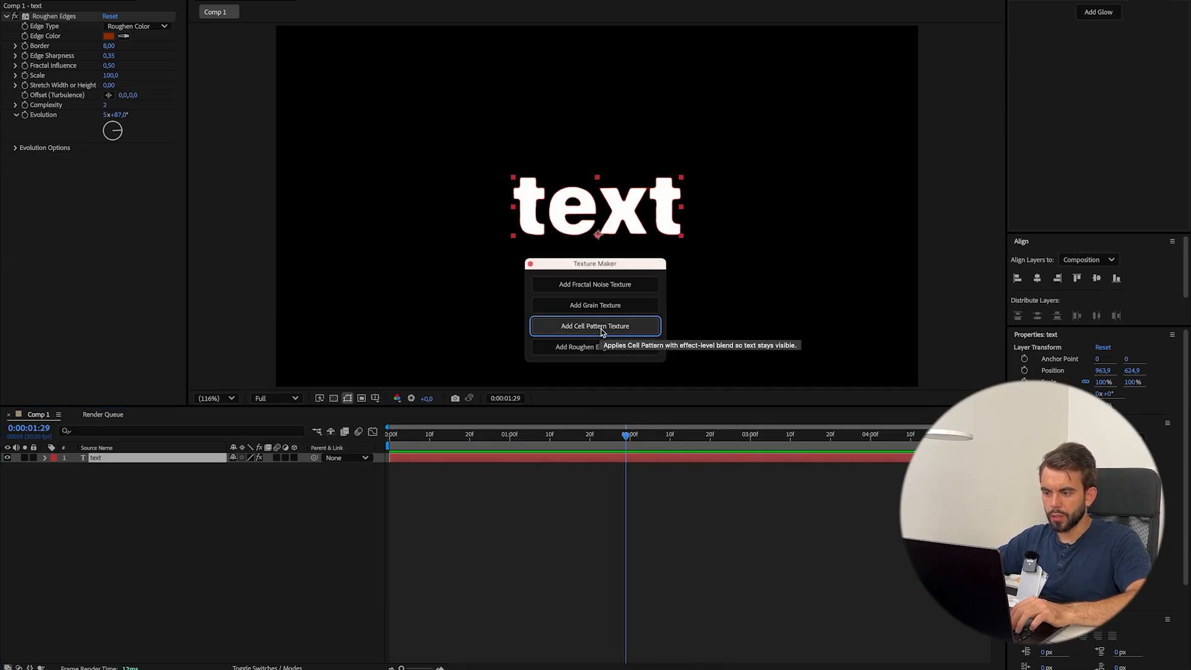
- Apply only the Cell Pattern texture, try resetting the effect to defaults, undo the resets and expand all its settings
click(596, 332)
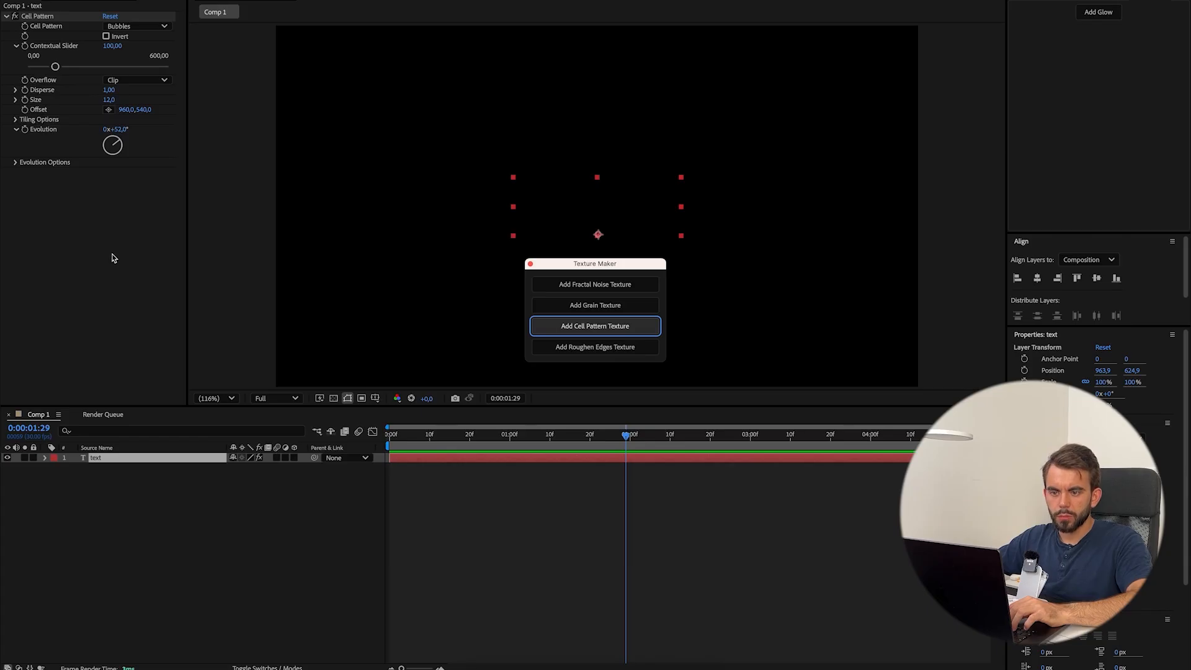
click(16, 163)
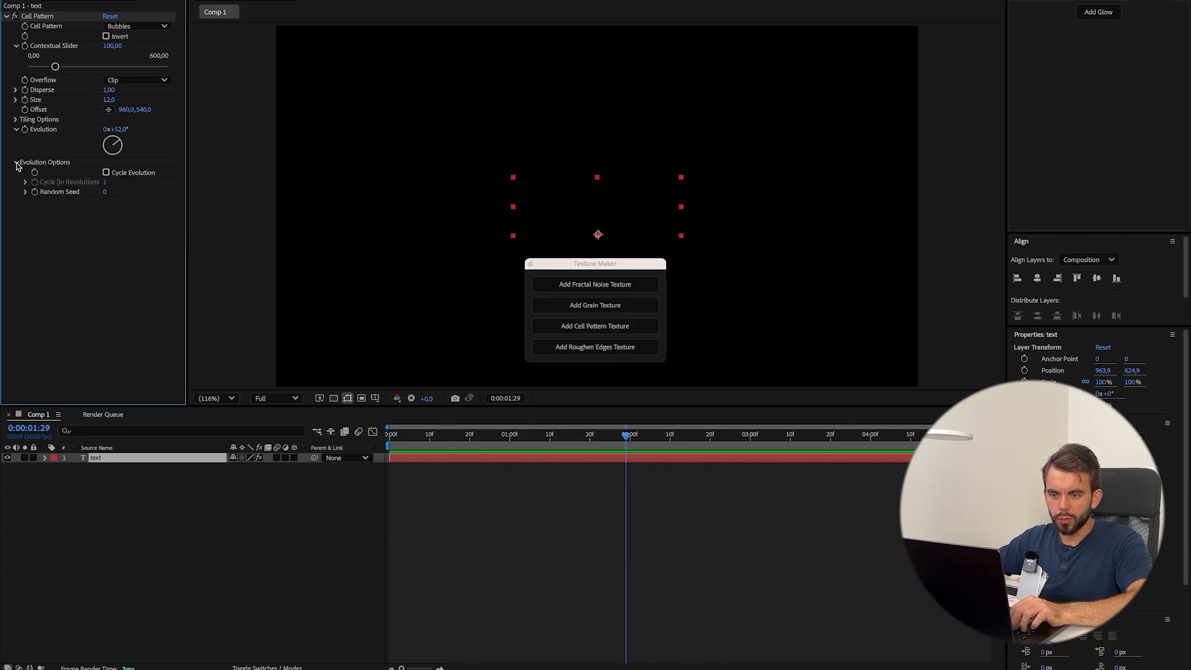
click(111, 17)
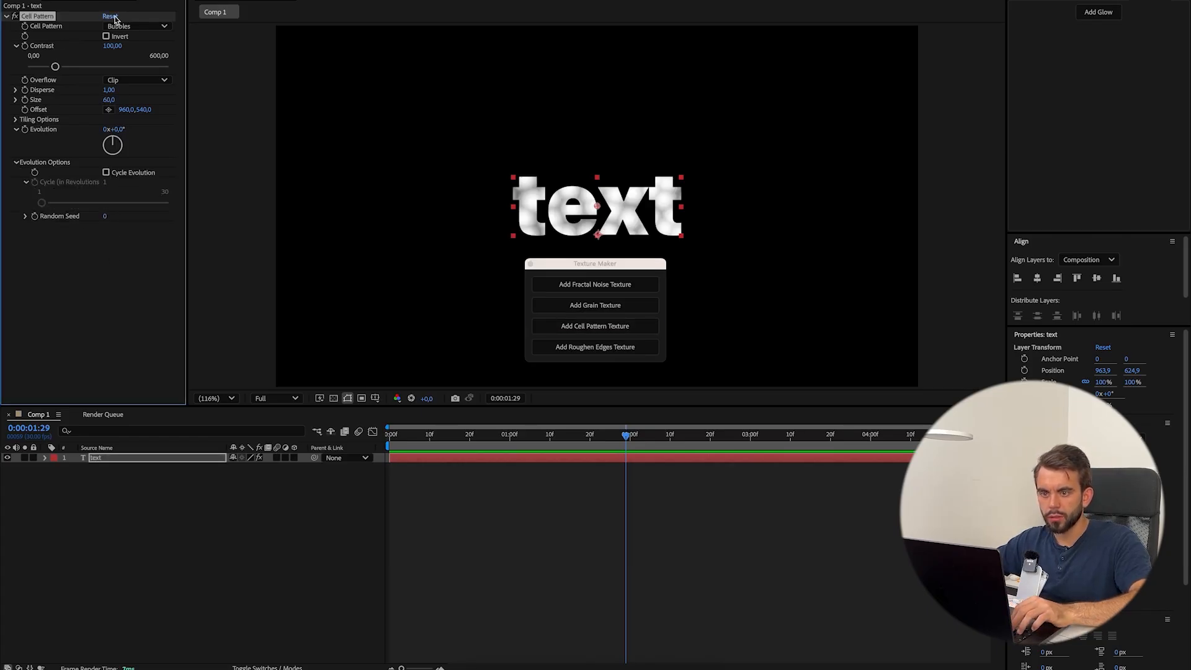
key(super+z)
click(115, 19)
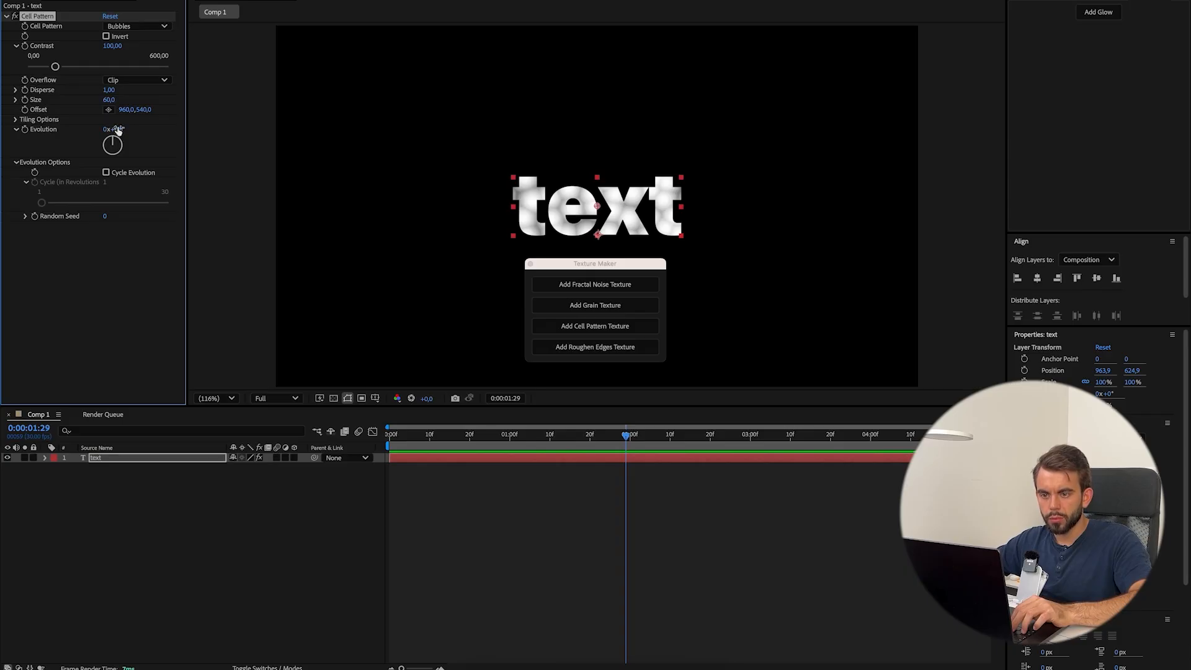
key(super+z)
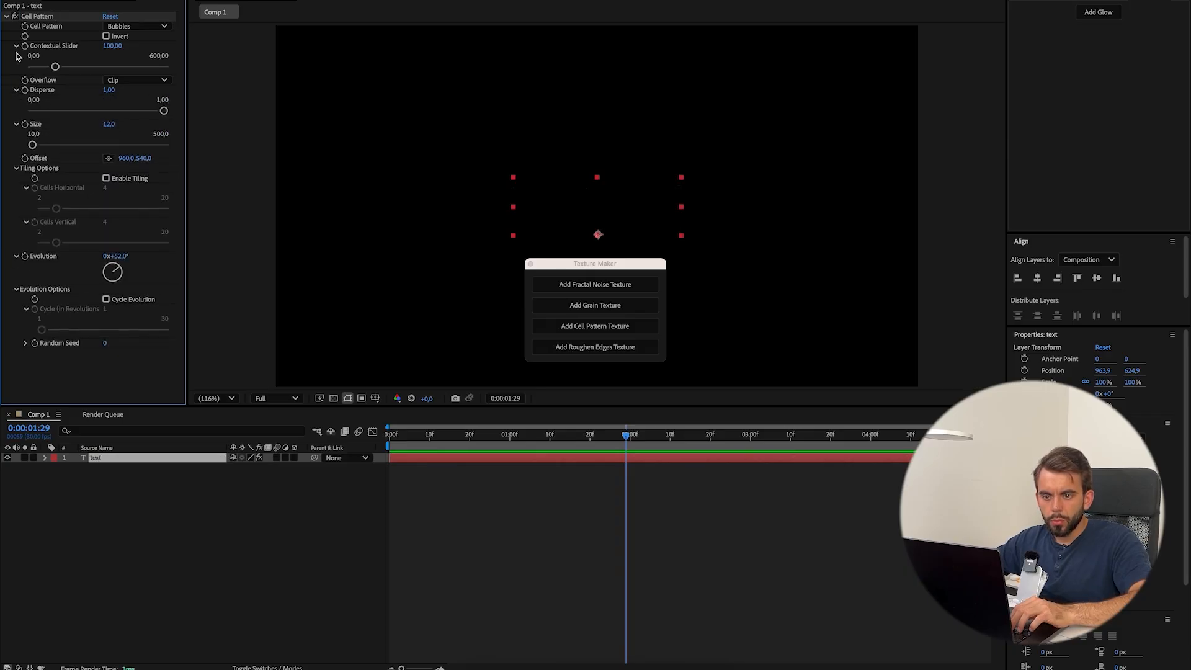
click(26, 344)
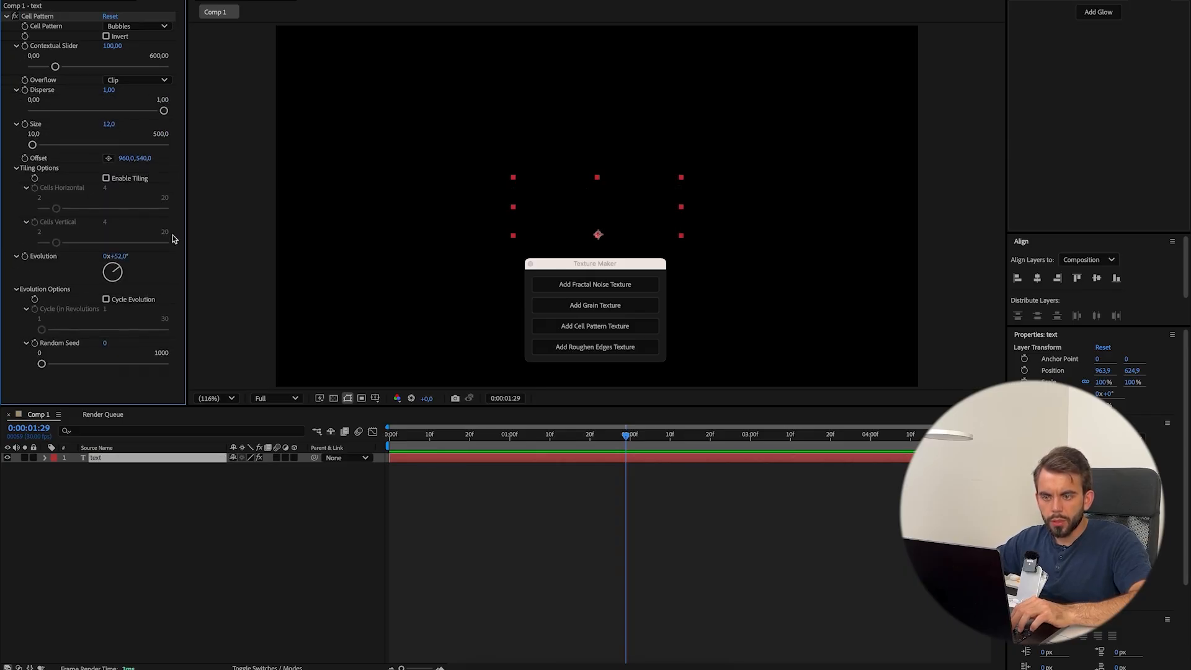
- Compare the Cell Pattern effect's scripted settings with its defaults by resetting it and repeatedly undoing and redoing the reset
click(111, 16)
key(super+z)
key(super+shift+z)
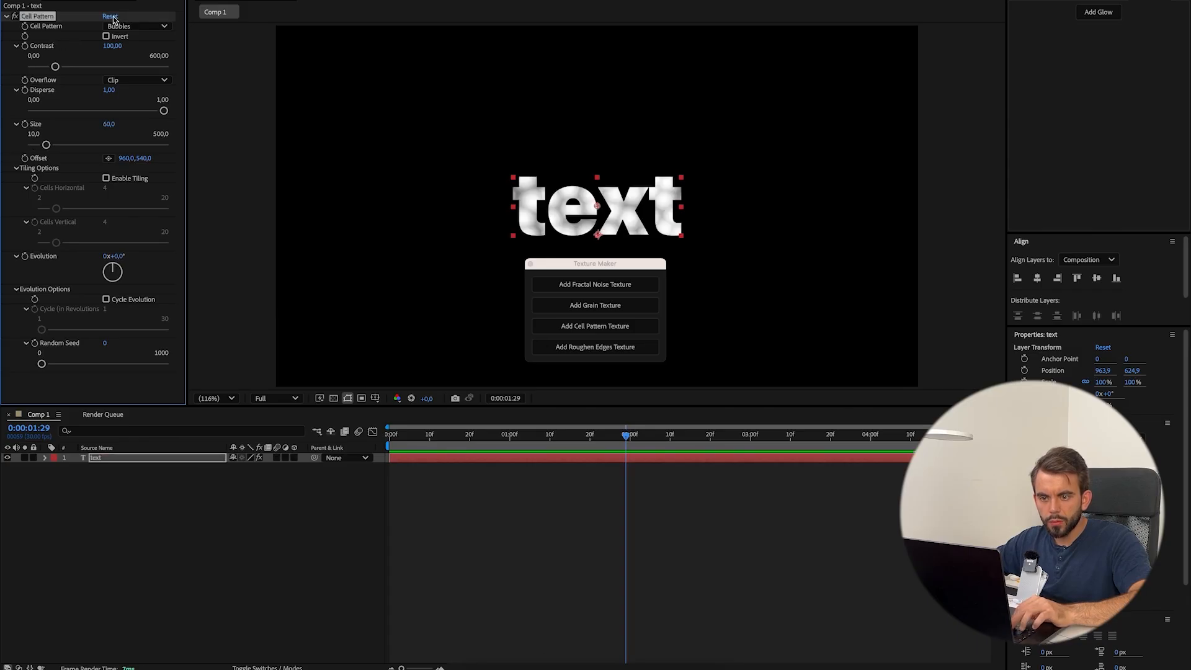
key(super+z)
key(super+shift+z)
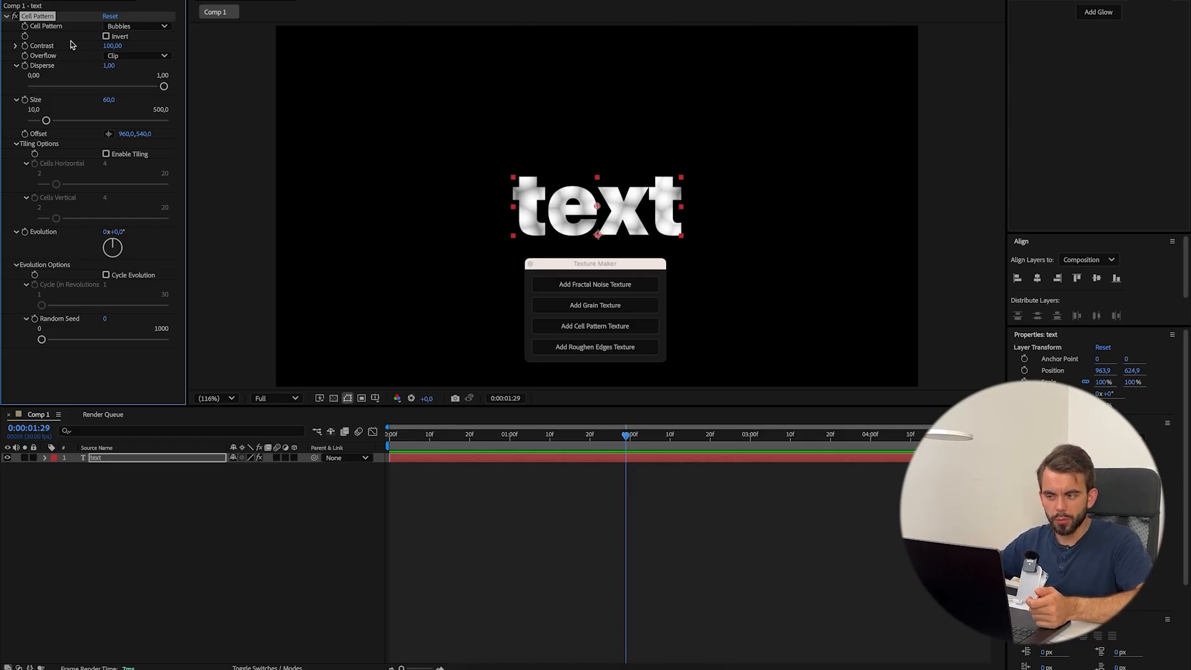
key(super+z)
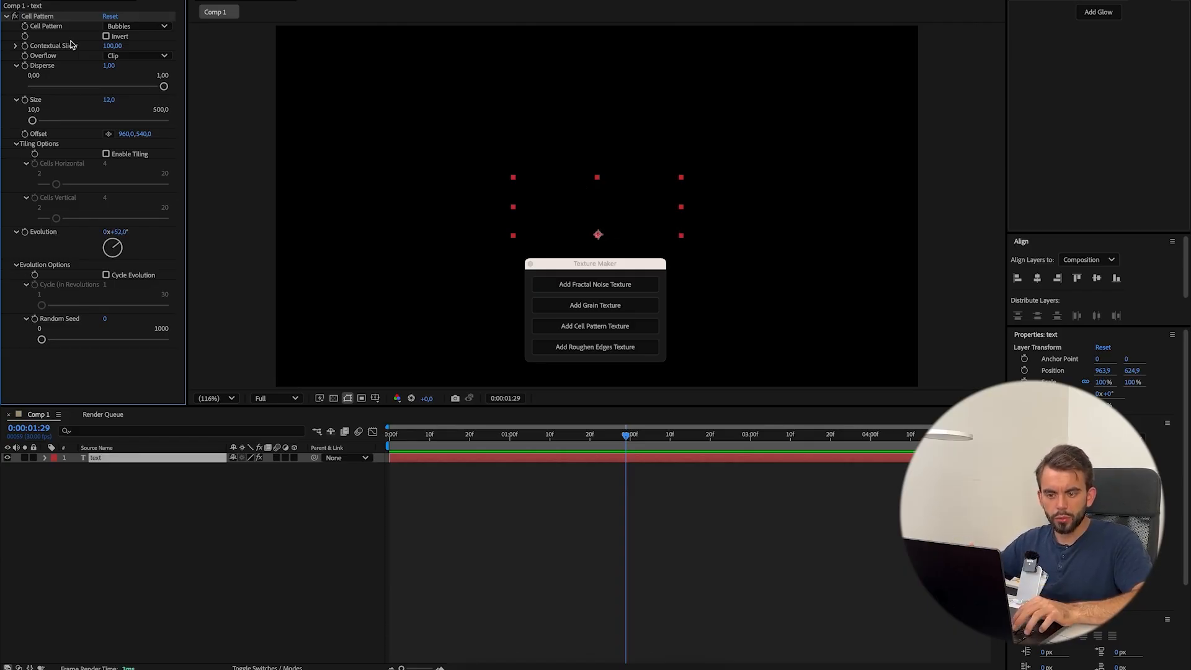
key(super+shift+z)
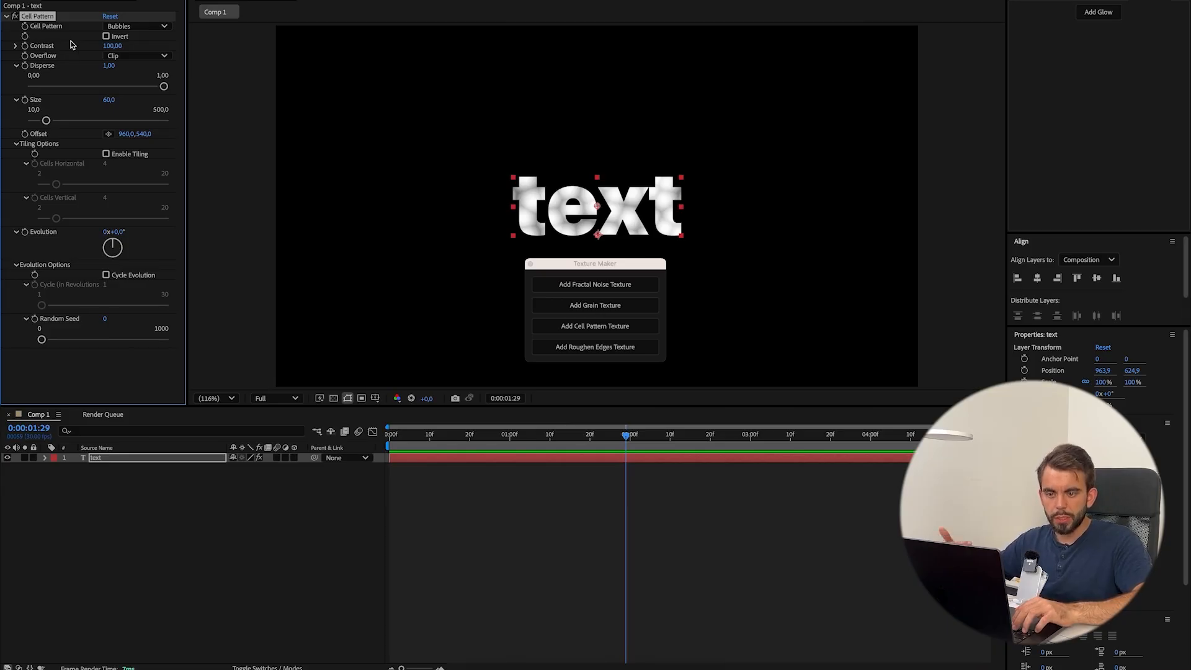
key(super+z)
key(super+shift+z)
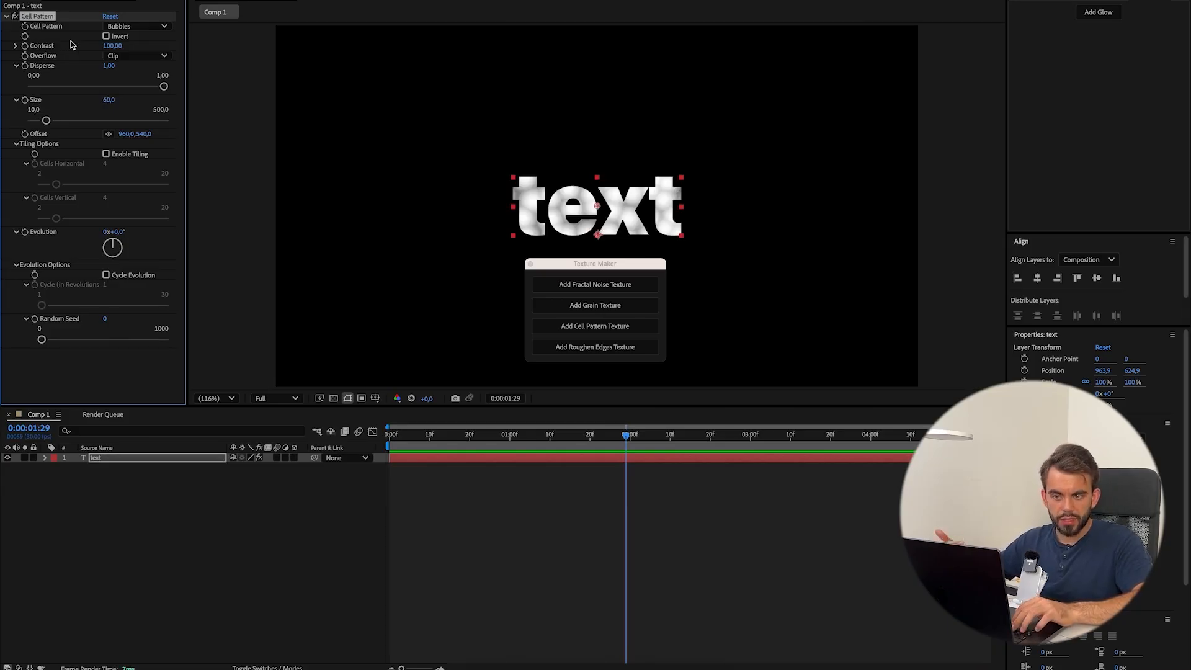
drag(45, 120, 4, 117)
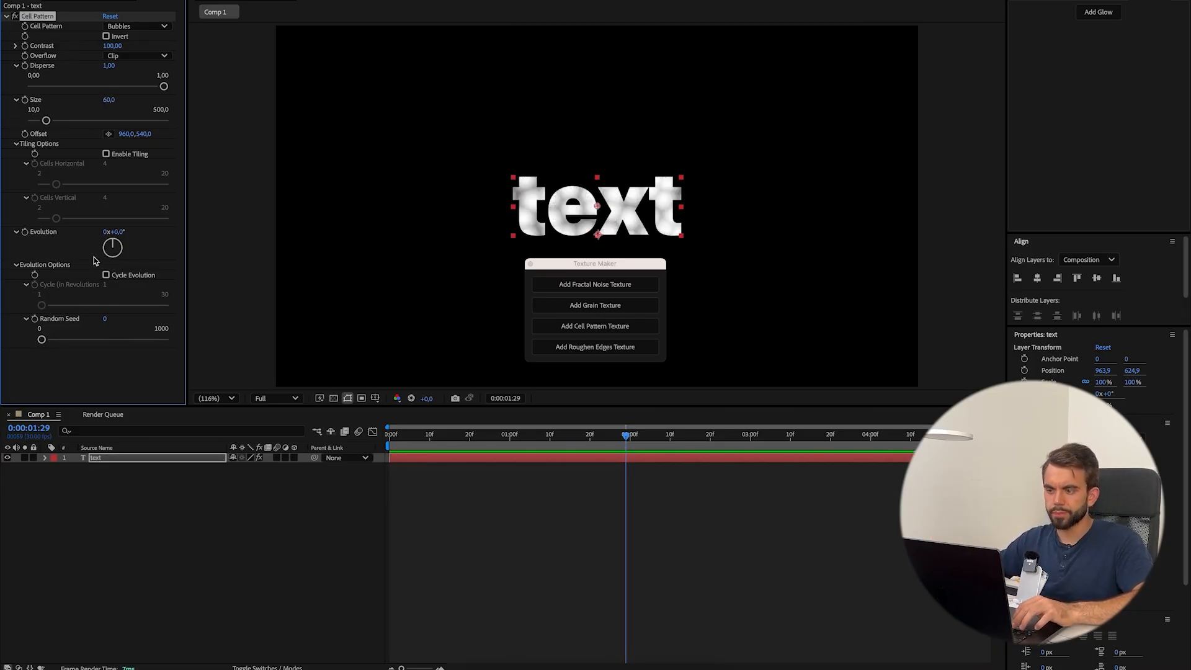
key(super+z)
key(super+shift+z)
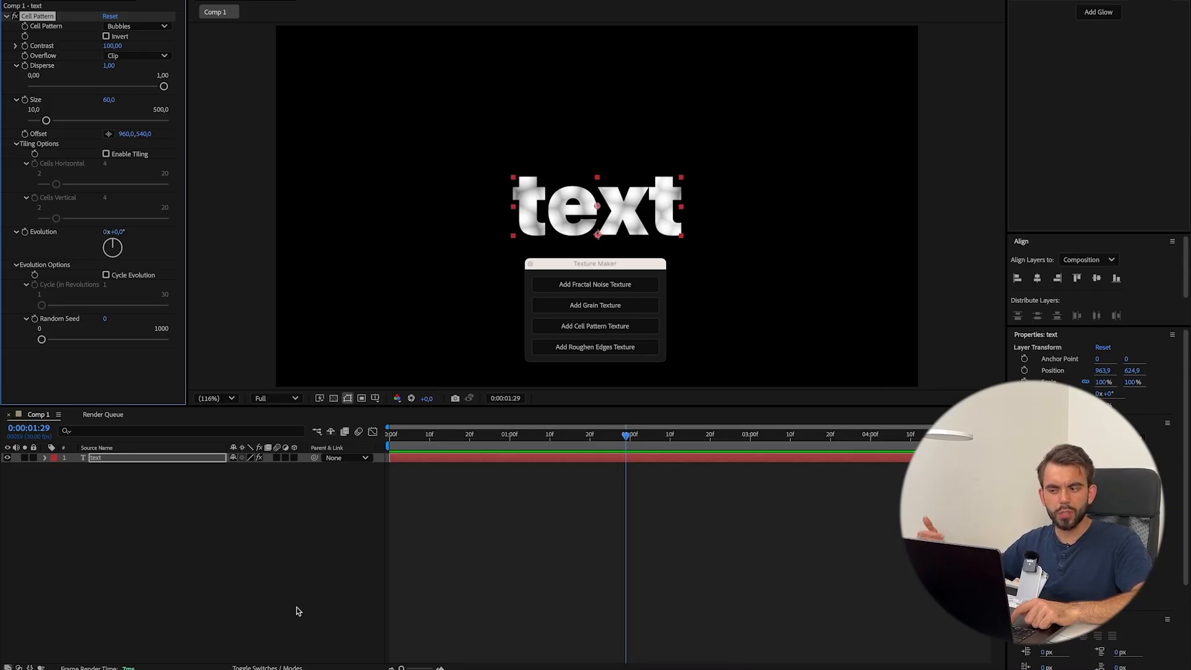
- Replace the text layer's Cell Pattern effect with the Grain texture and move the Texture Maker window off the composition view
key(Delete)
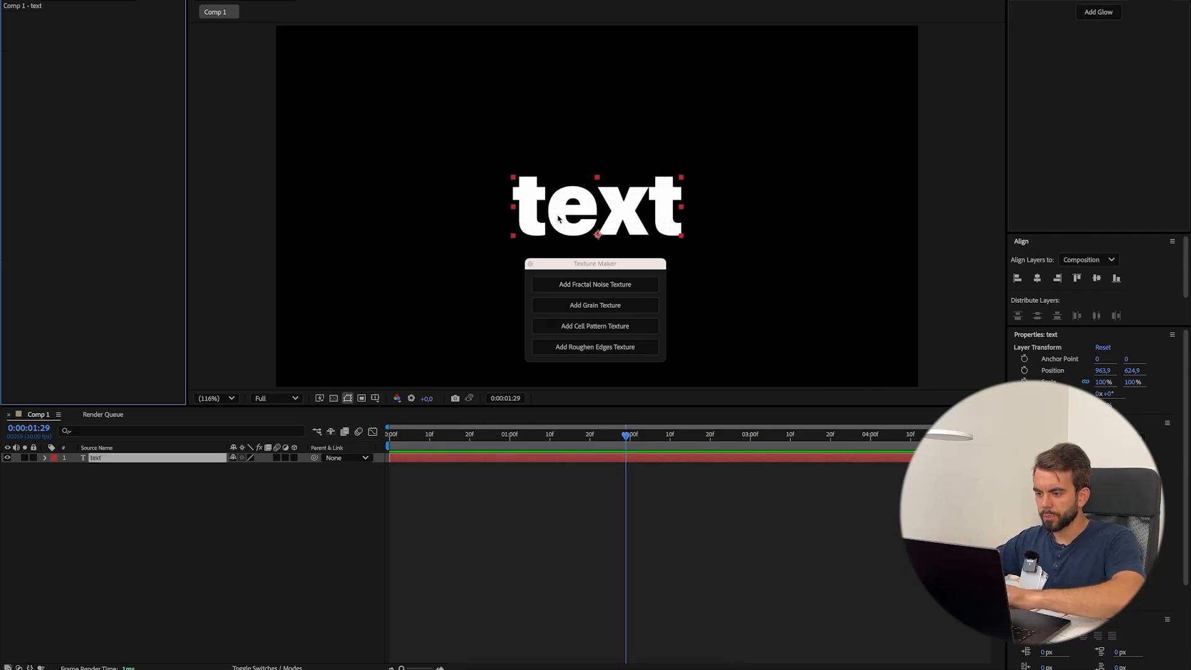
click(601, 309)
drag(609, 263, 617, 527)
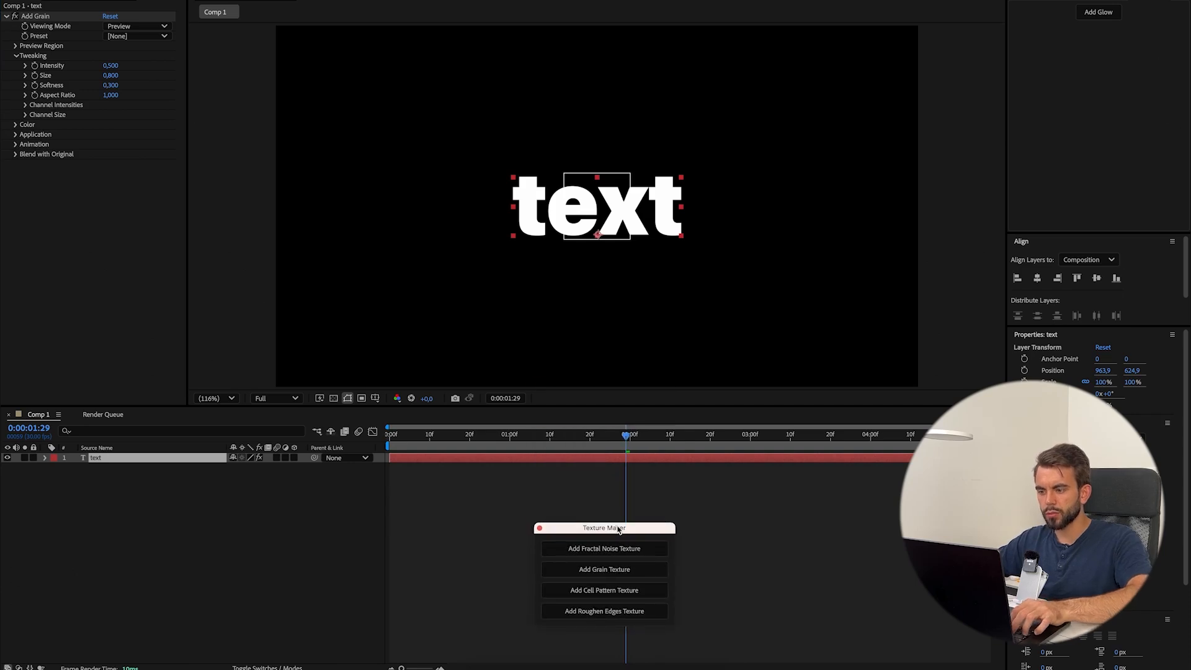
- Capture a screenshot of the composition with the Grain texture and send it to ChatGPT with the dictated Cell Pattern and Grain feedback
key(super+shift+4)
drag(445, 111, 763, 320)
key(super+Tab)
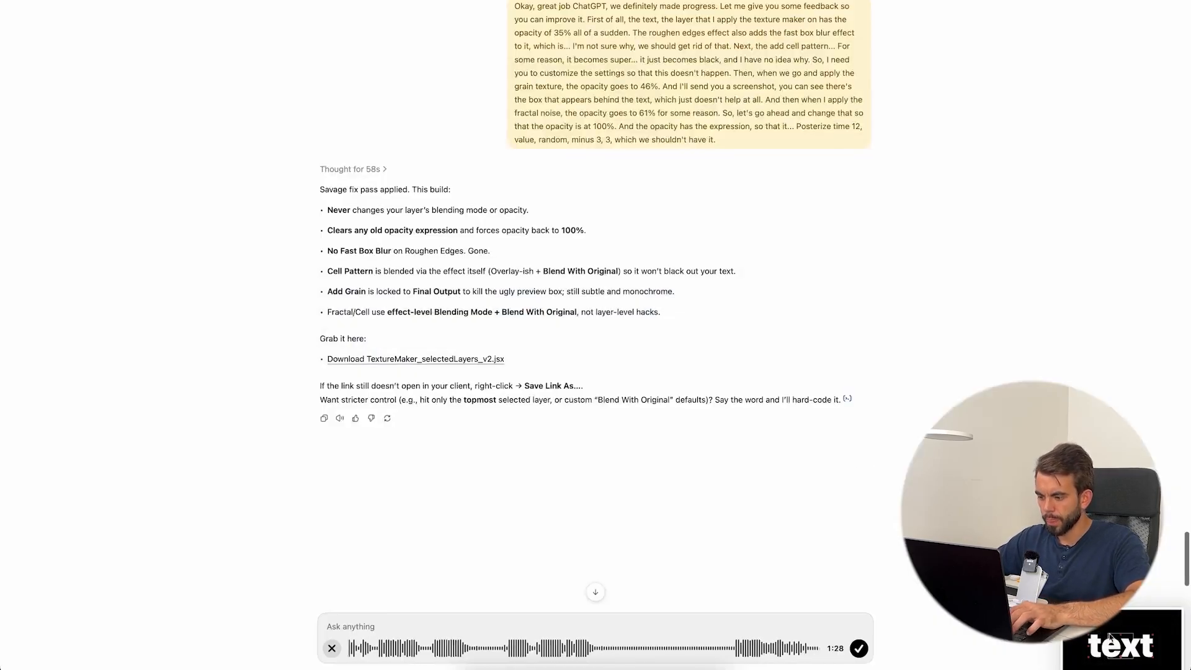
key(super+v)
click(861, 652)
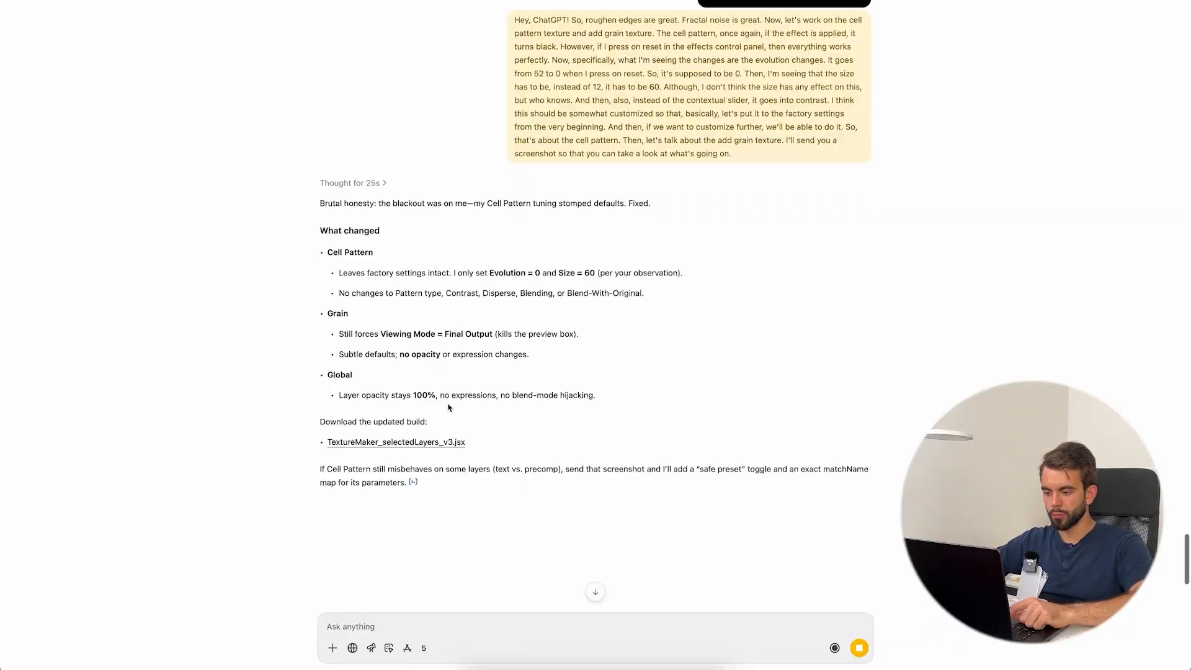
- Download TextureMaker_selectedLayers_v3.jsx from ChatGPT's reply into the Downloads folder
click(393, 443)
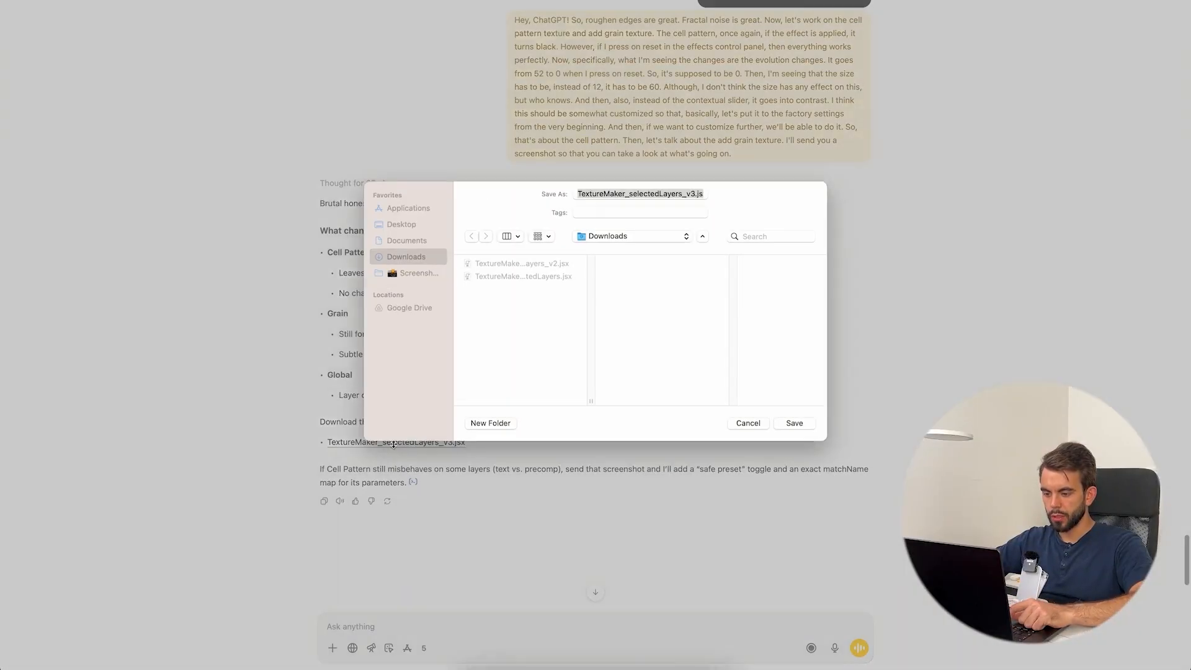
click(741, 426)
click(433, 444)
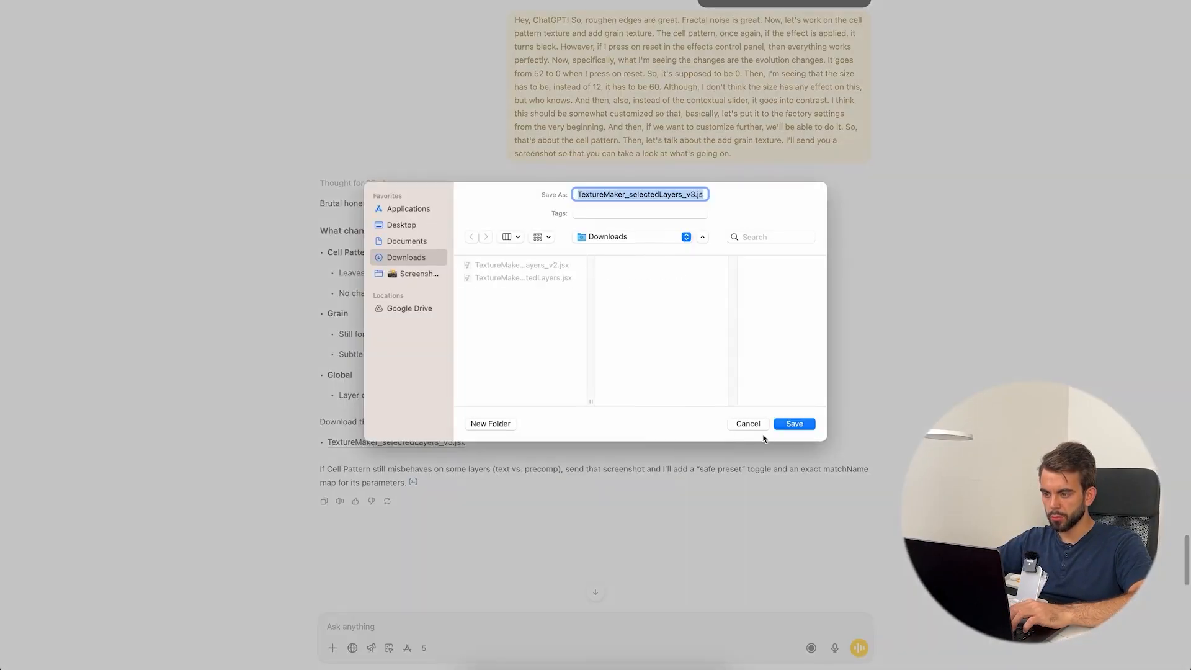
click(809, 428)
- Switch to After Effects, close the old Texture Maker window and remove the Add Grain effect from the text layer
key(super+Tab)
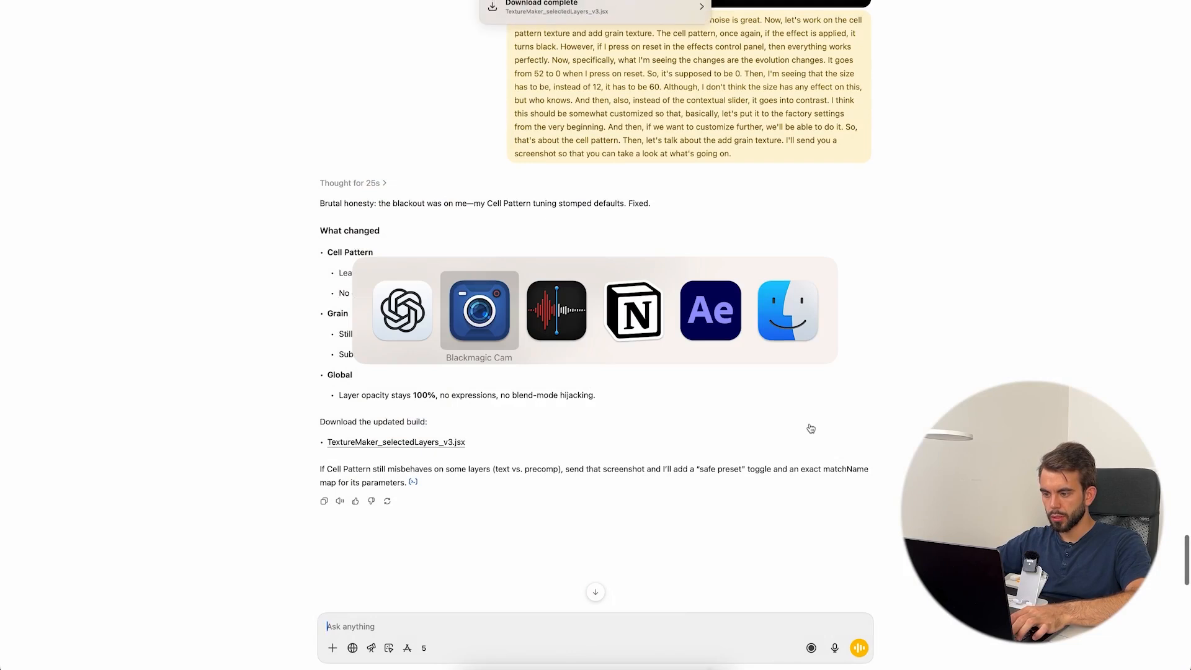
click(724, 331)
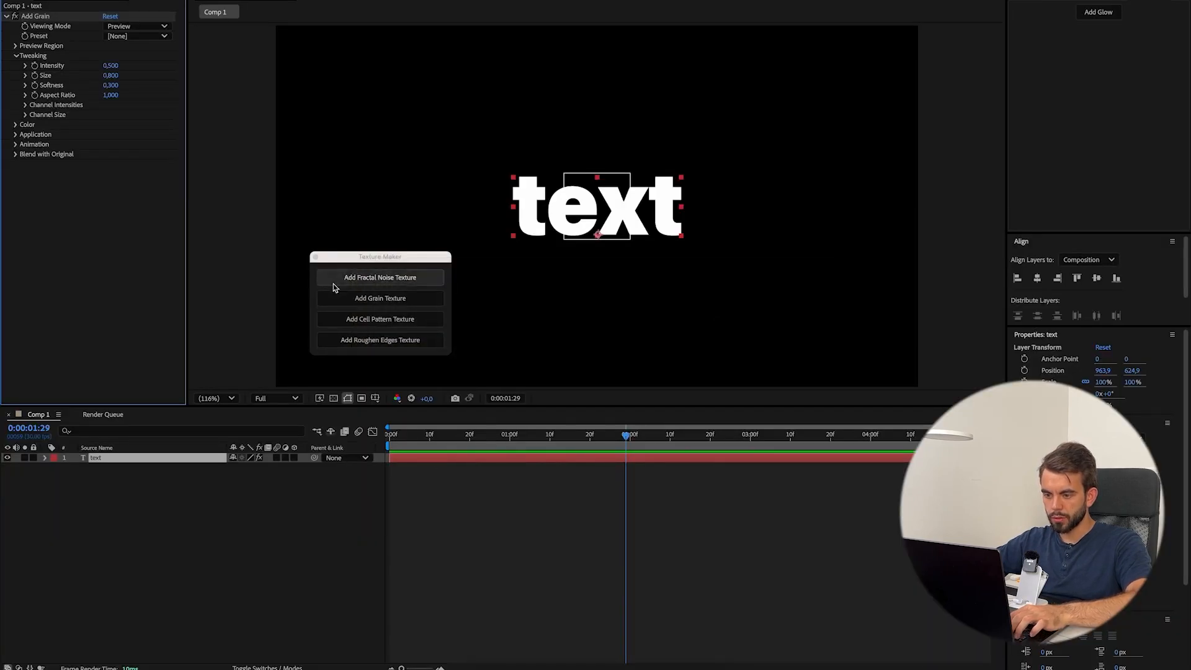
click(315, 256)
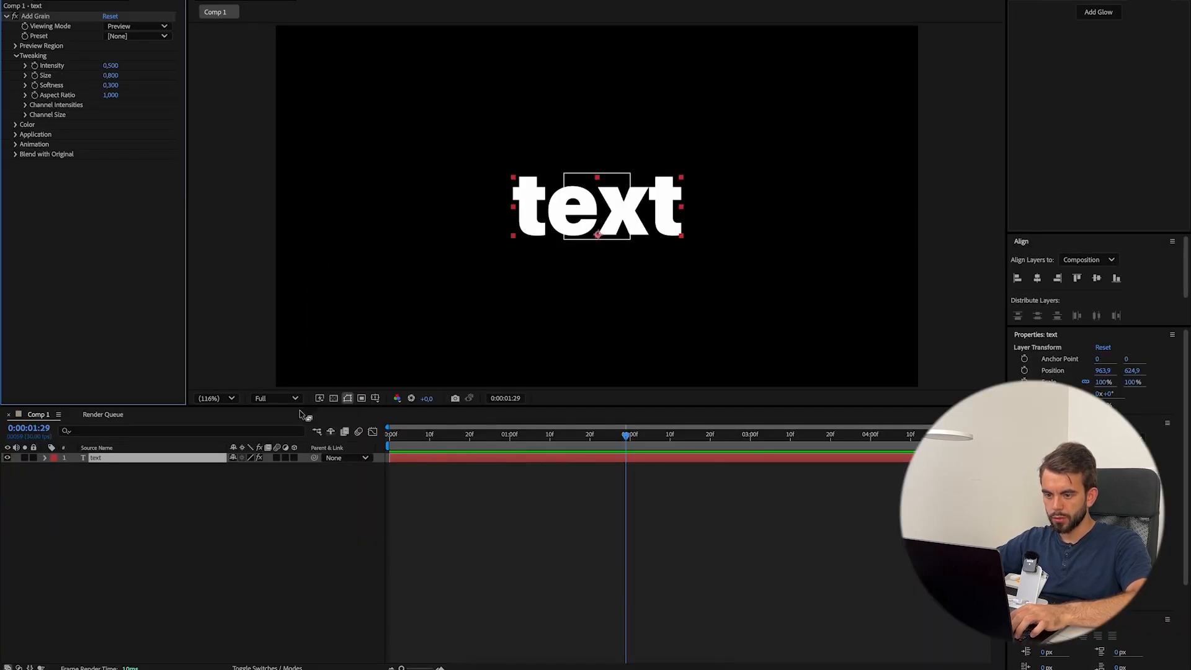
click(36, 16)
key(Delete)
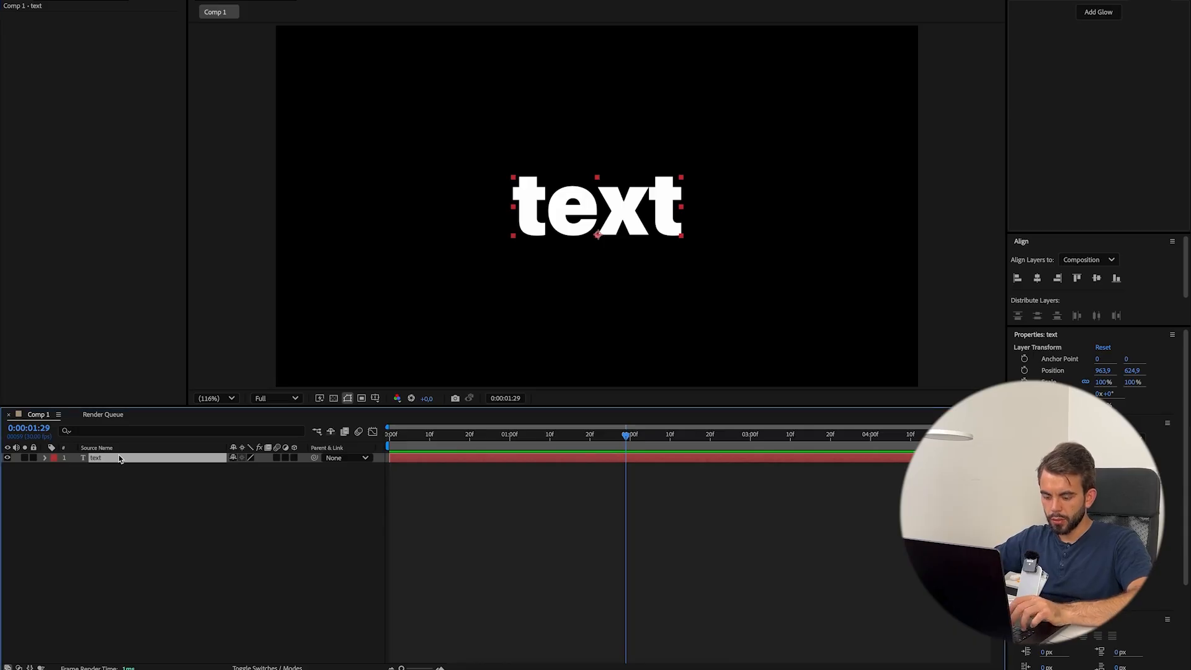
- Run the v3 Texture Maker script and test its Cell Pattern and Grain textures on the text layer
key(super+o)
key(Down)
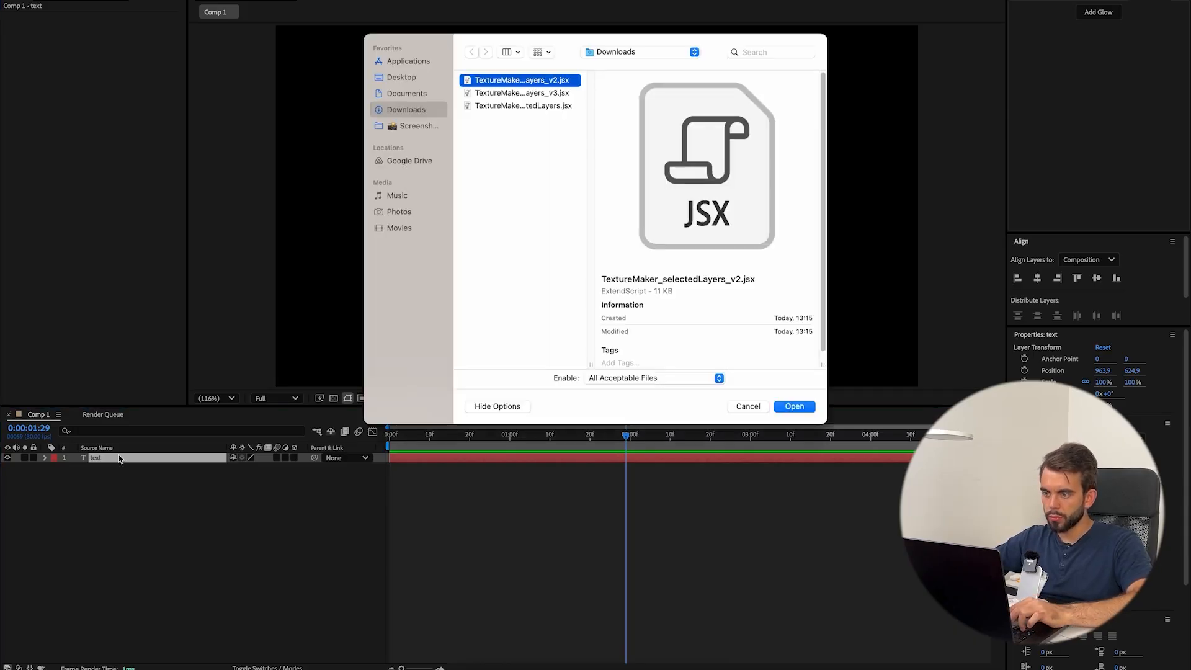
key(Return)
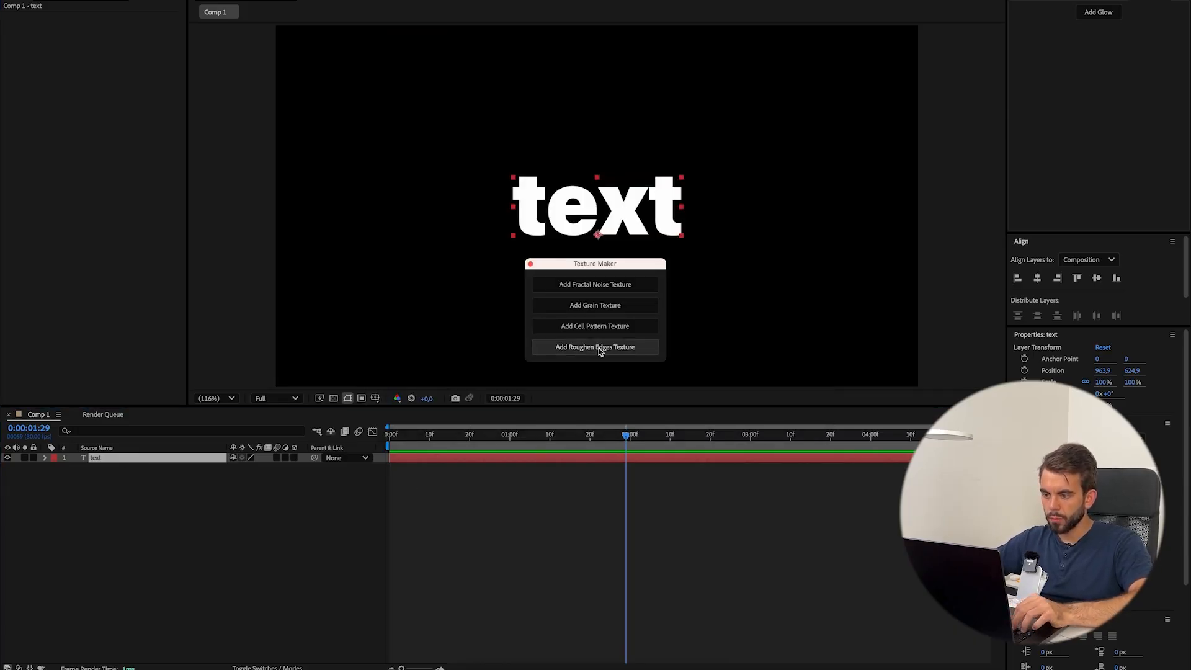
click(605, 329)
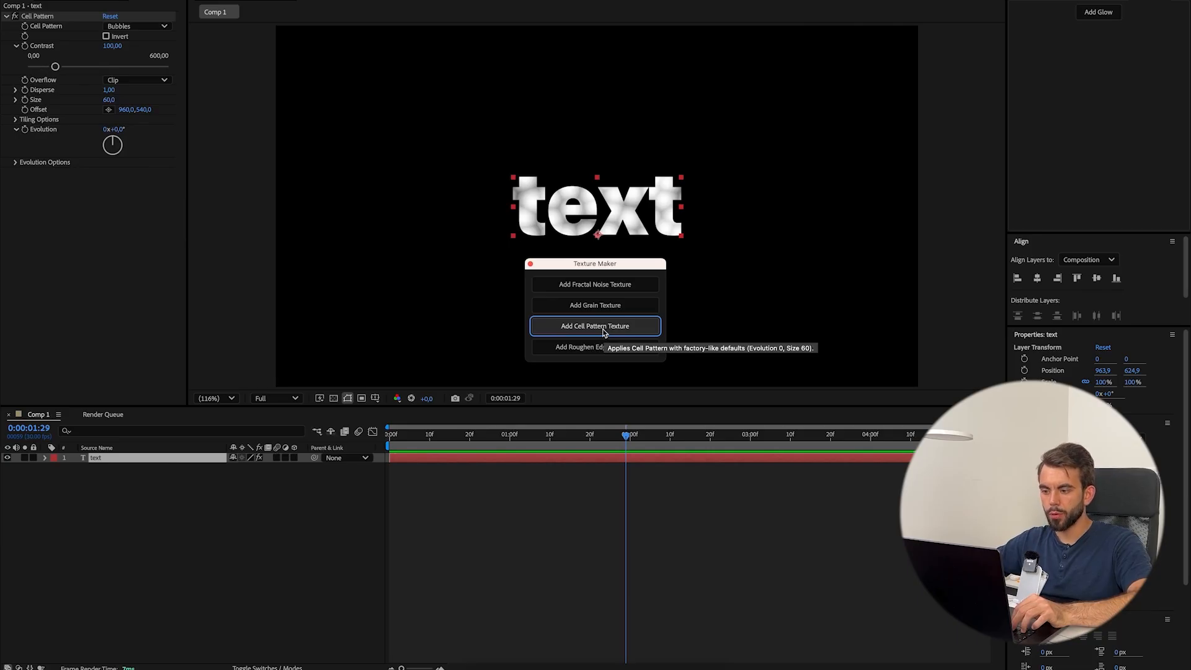
click(600, 304)
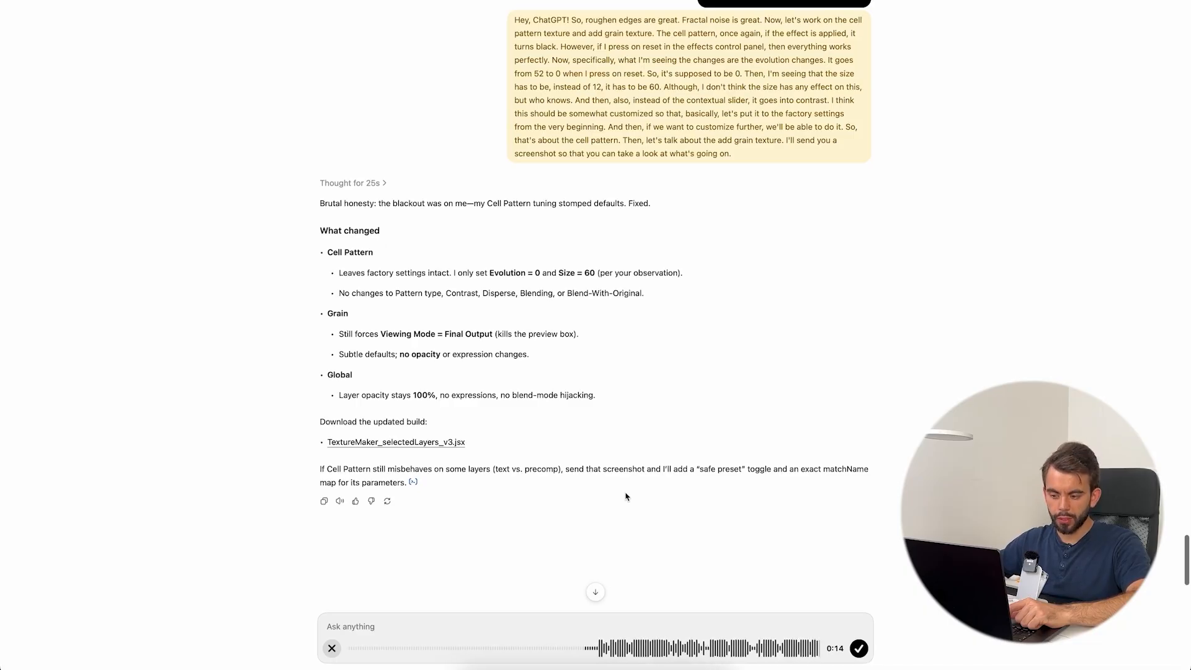
- Ask ChatGPT by dictation to drop Grain and add a button that deletes the effects, and download TextureMaker_selectedLayers_v4.jsx
click(859, 648)
click(859, 648)
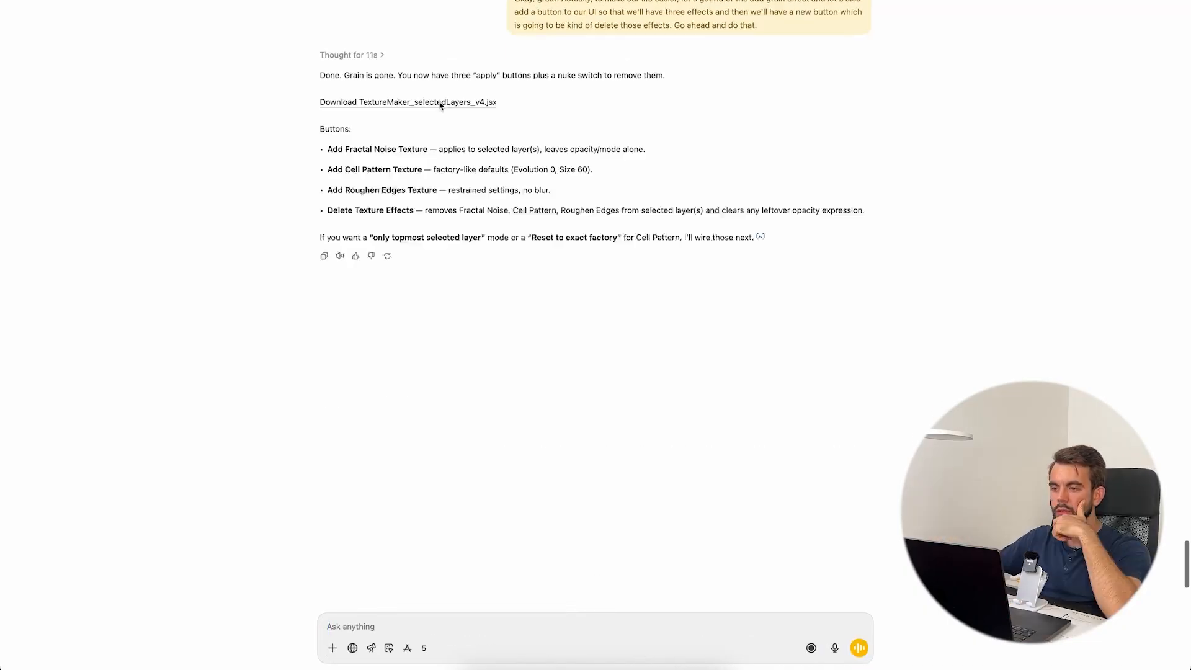
click(440, 103)
click(789, 424)
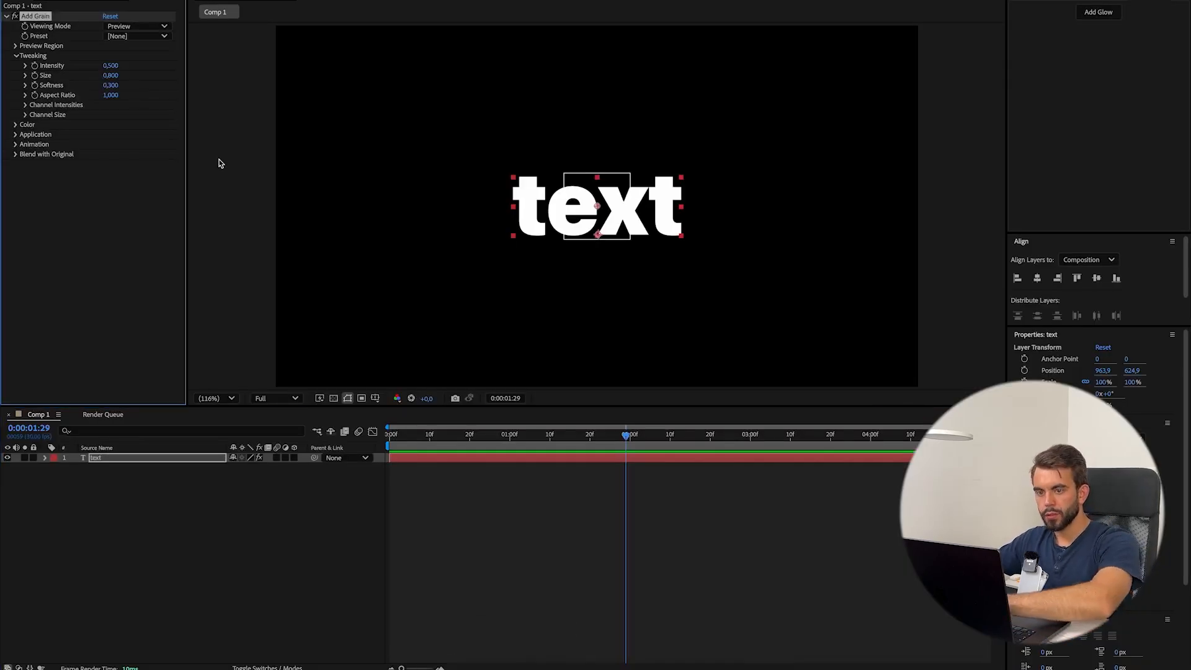
- Delete the Add Grain effect from the text layer and run the v4 Texture Maker script
key(Delete)
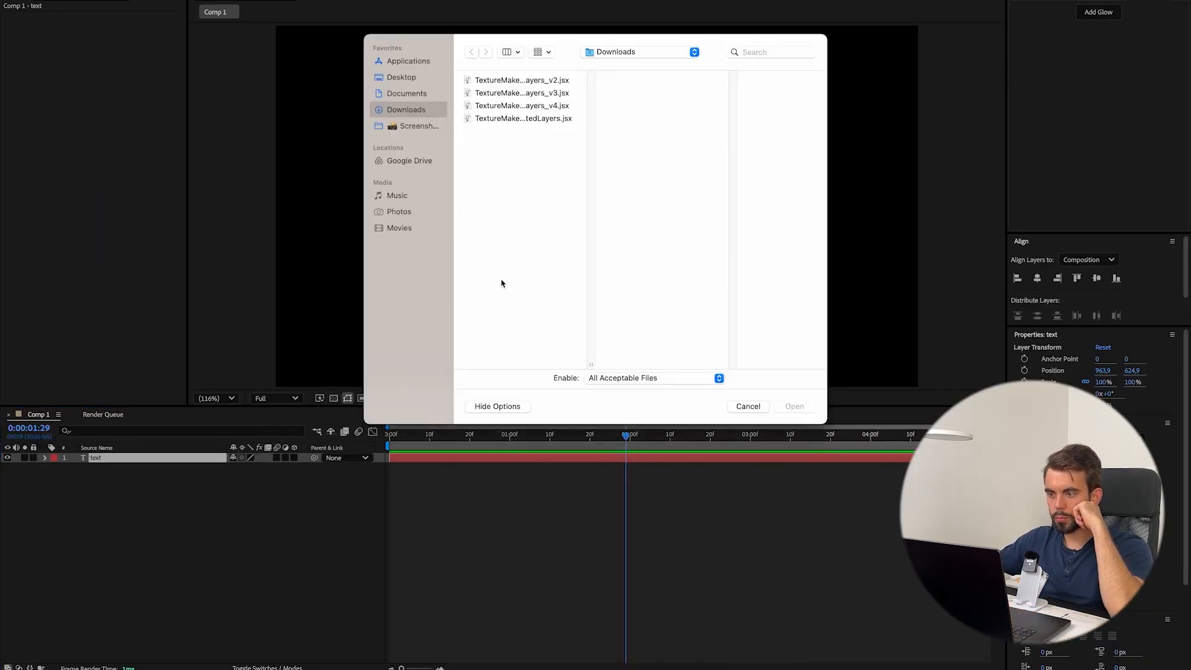
click(562, 106)
click(794, 407)
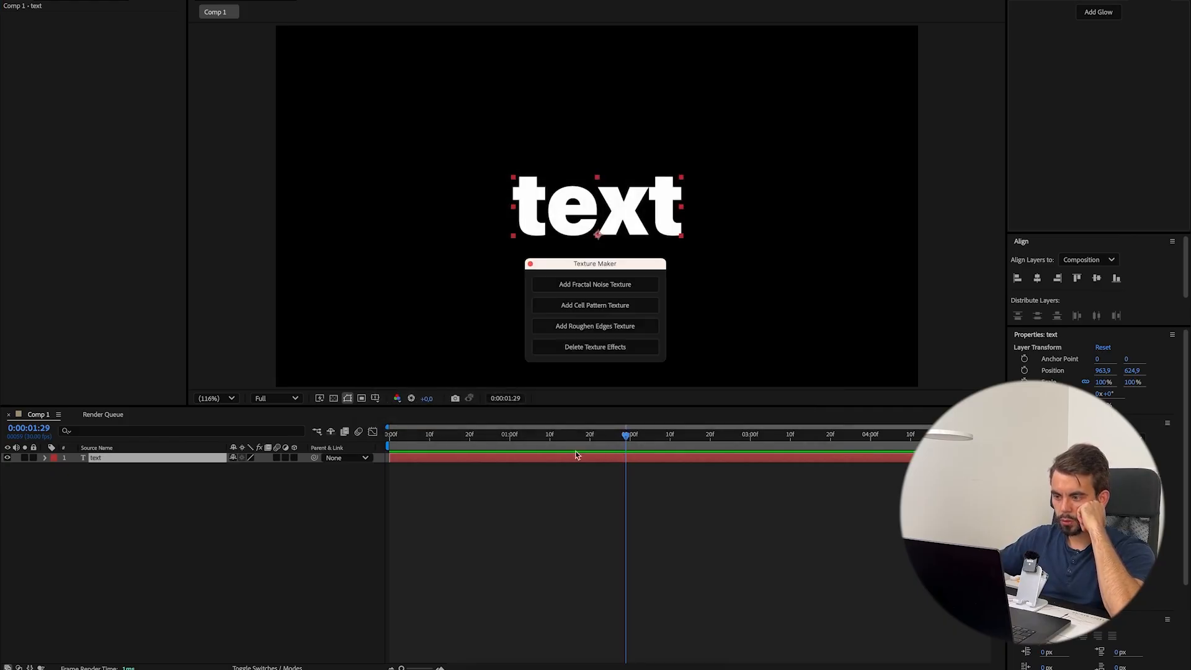
- Test the Fractal Noise, Cell Pattern and Roughen Edges textures on the text layer, clearing them with Delete Texture Effects
click(570, 288)
click(575, 304)
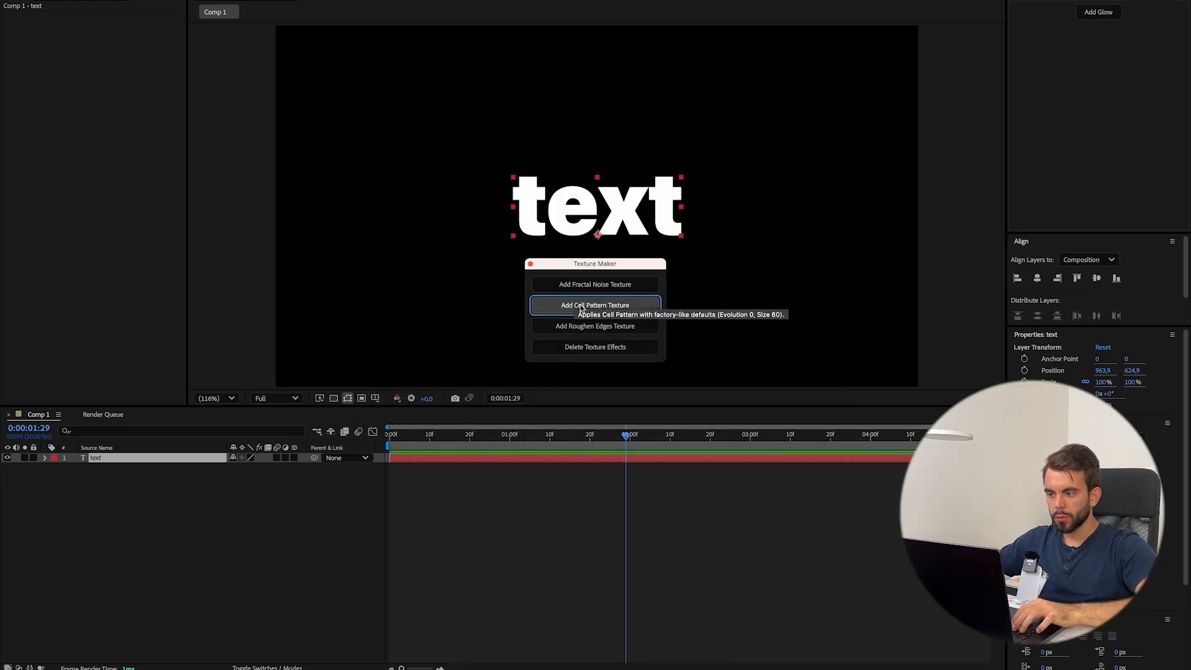
click(580, 326)
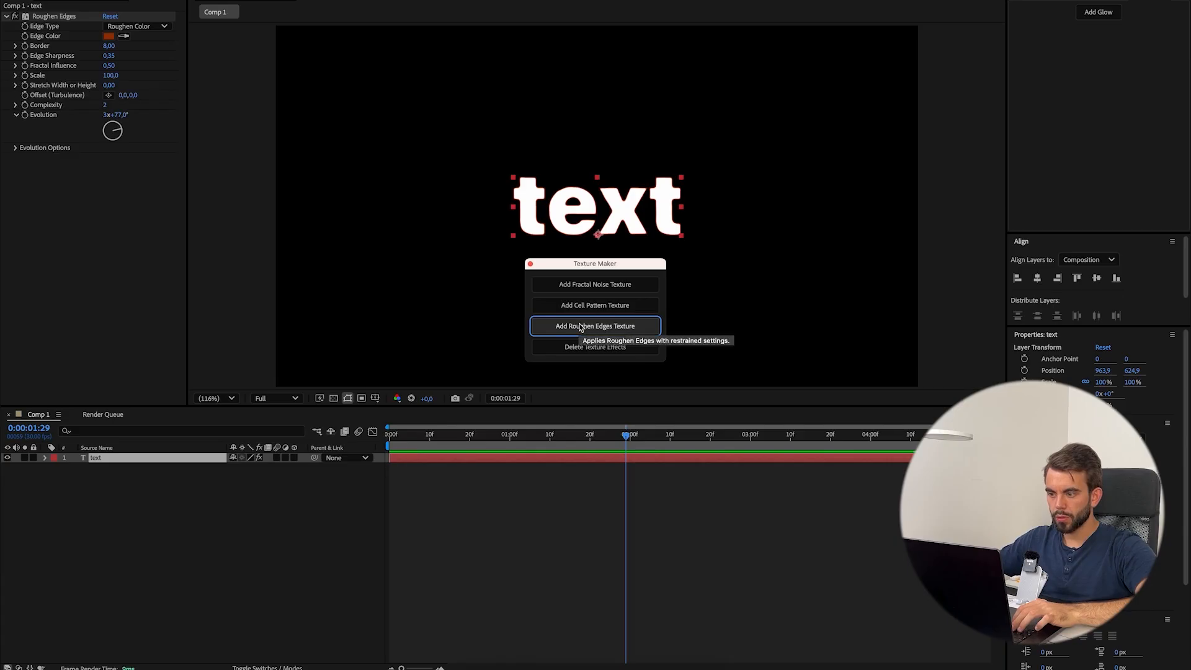
click(584, 347)
click(584, 328)
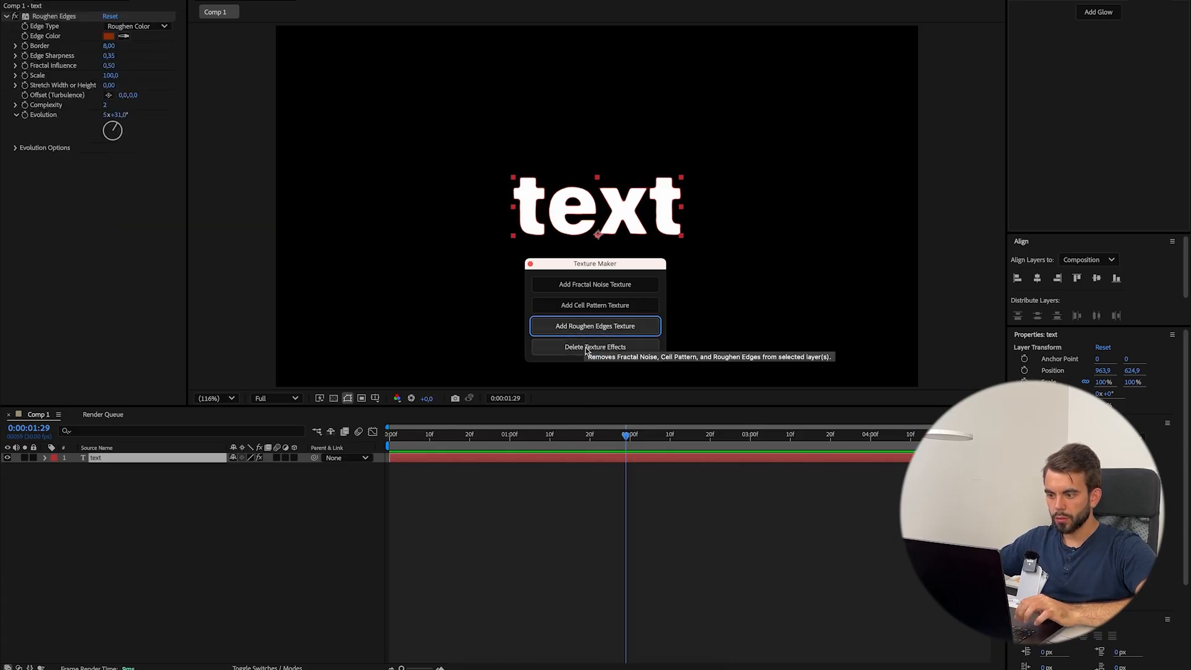
click(584, 347)
- Repeatedly apply the Cell Pattern and Roughen Edges textures, singly and together, removing them each time with Delete Texture Effects
click(586, 305)
click(585, 344)
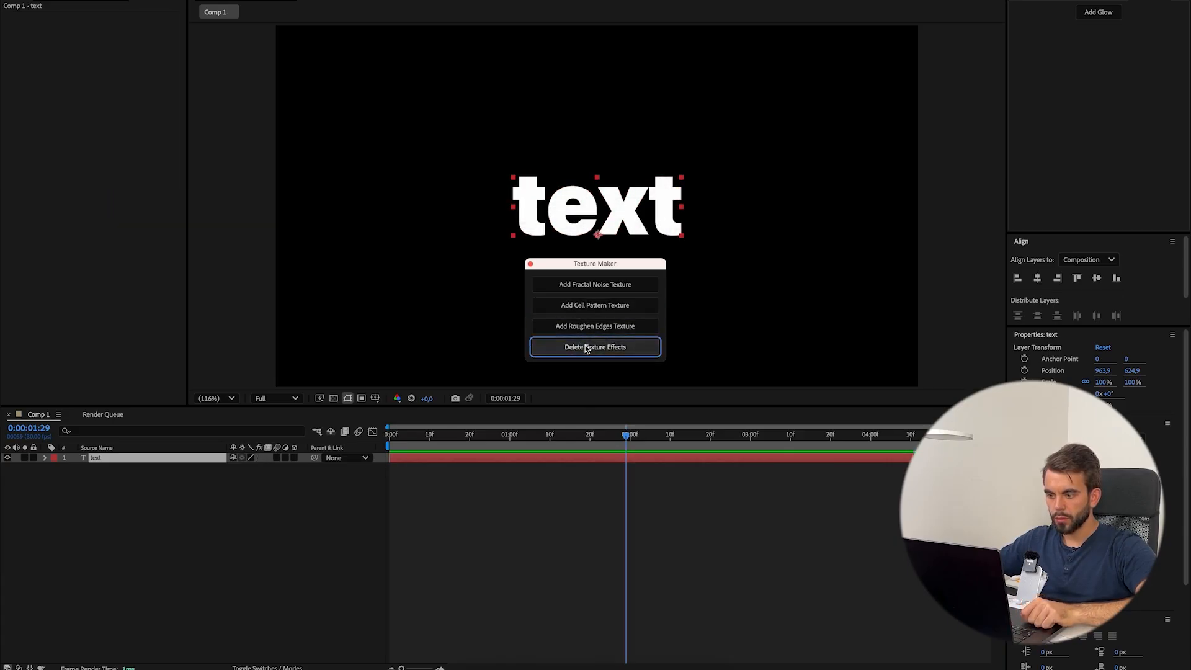
click(583, 327)
click(590, 349)
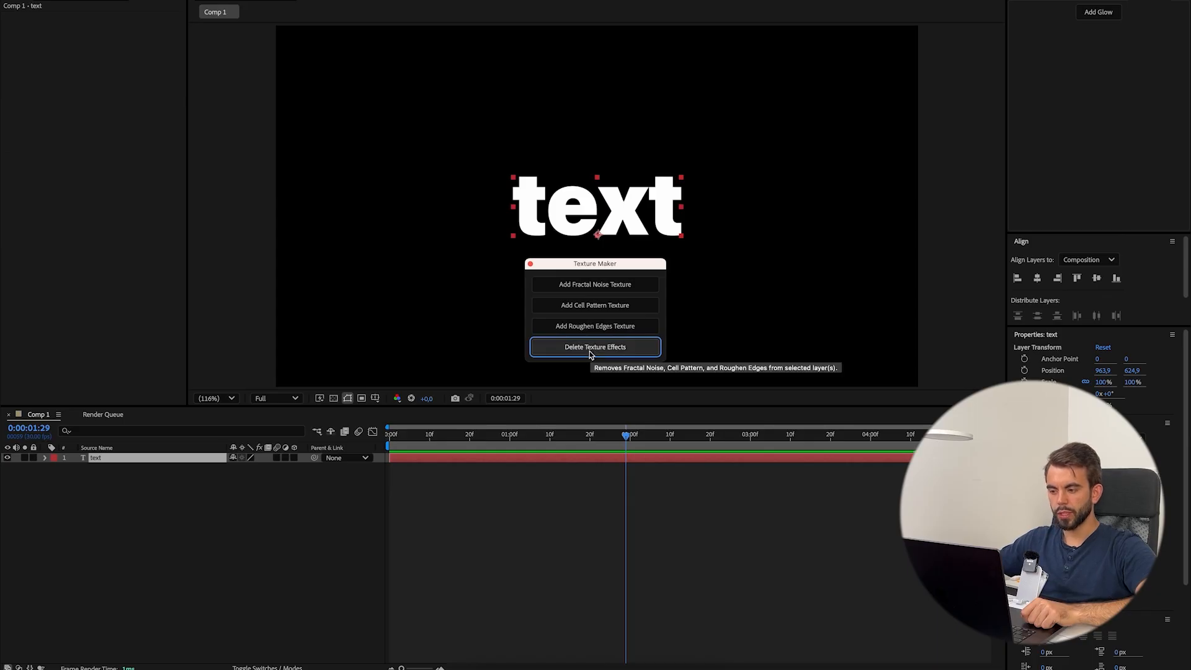
click(583, 326)
click(585, 307)
click(593, 351)
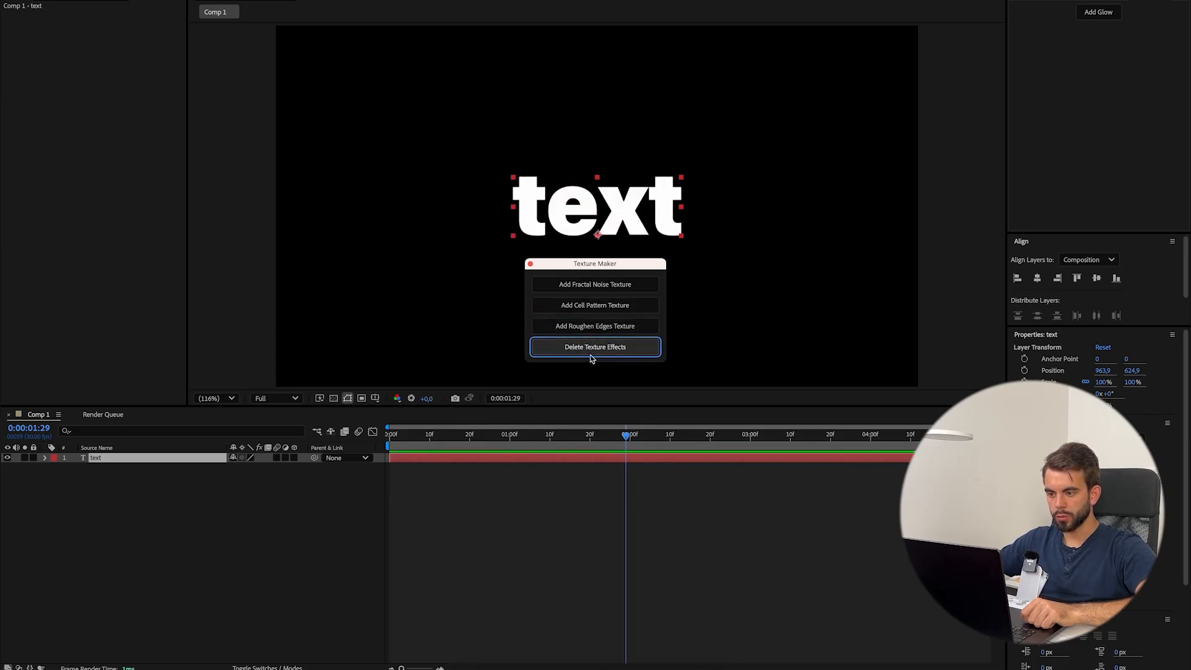
- Add a Glow effect to the text layer and set its Glow Radius to 168
click(173, 460)
key(ctrl+space)
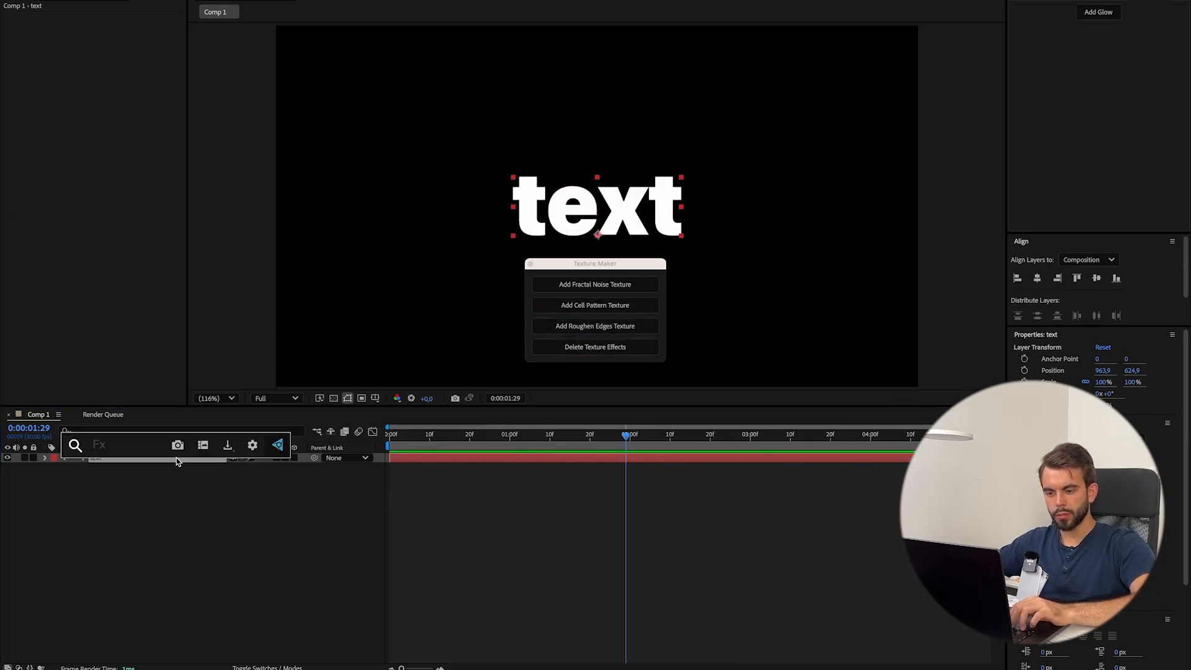
text(glow)
key(Return)
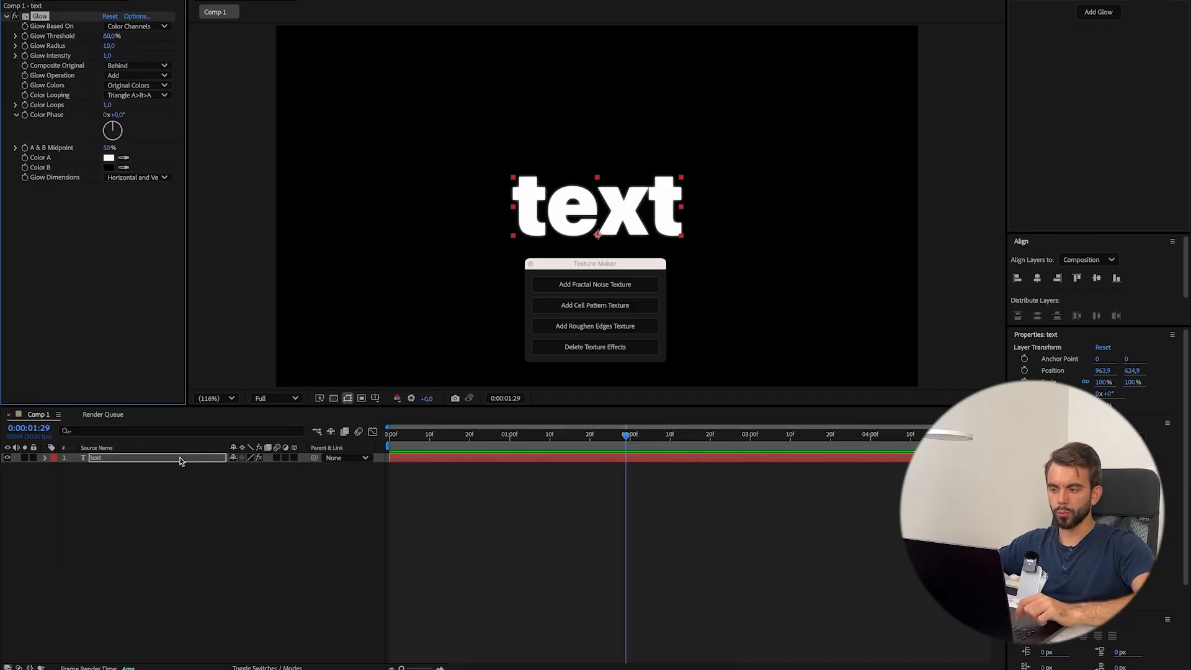
drag(107, 52, 206, 55)
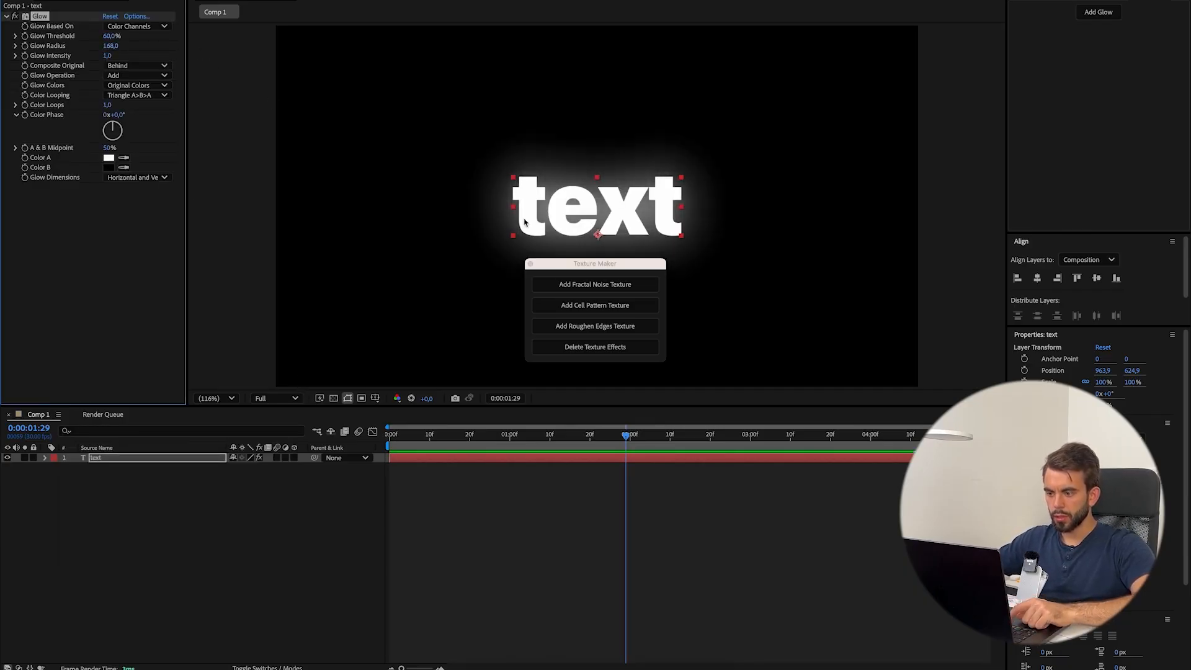
- Test Delete Texture Effects on the glowing text by adding and removing Roughen Edges, and dismiss the layer selection alert
click(564, 346)
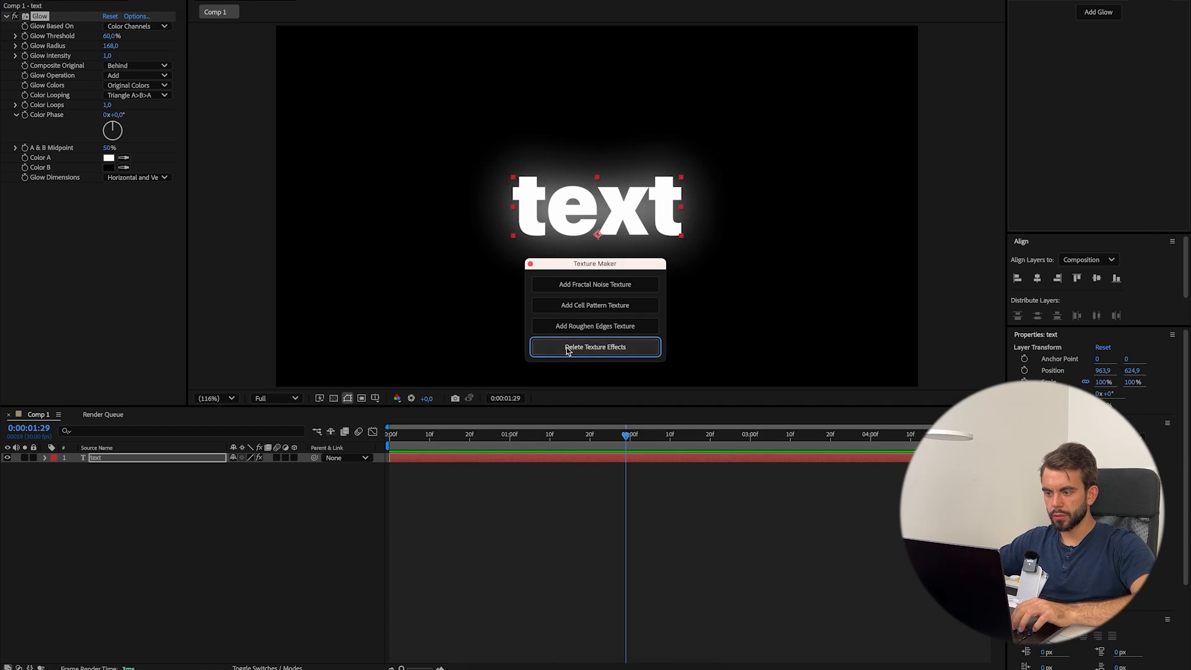
click(573, 332)
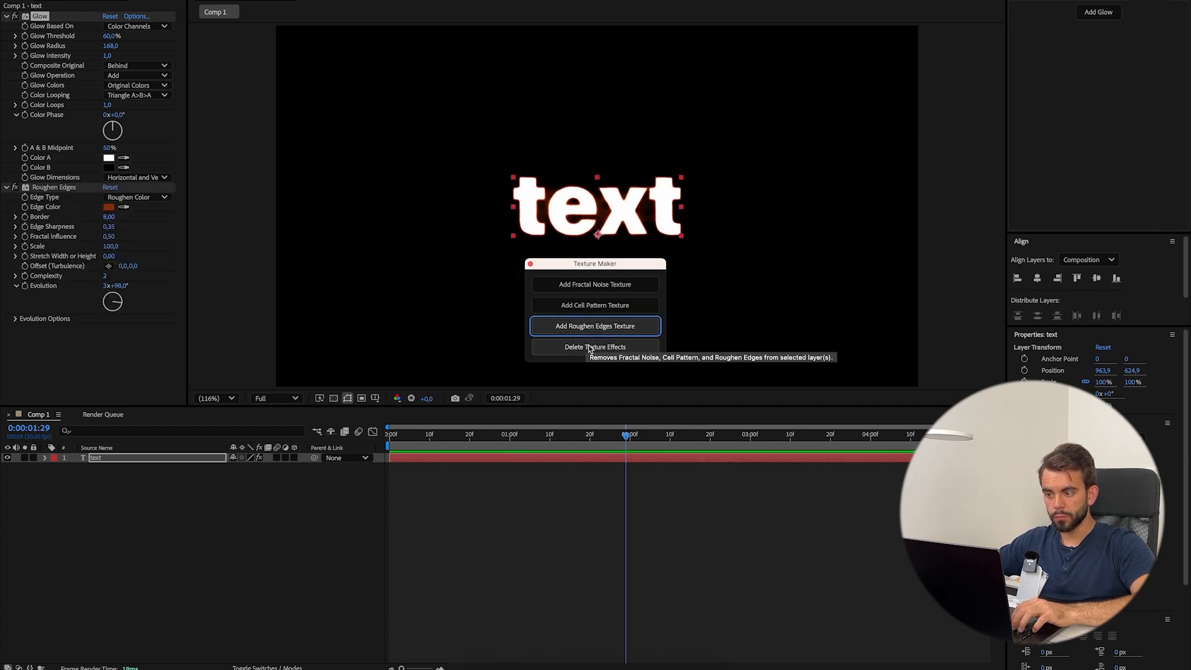
click(589, 348)
click(586, 313)
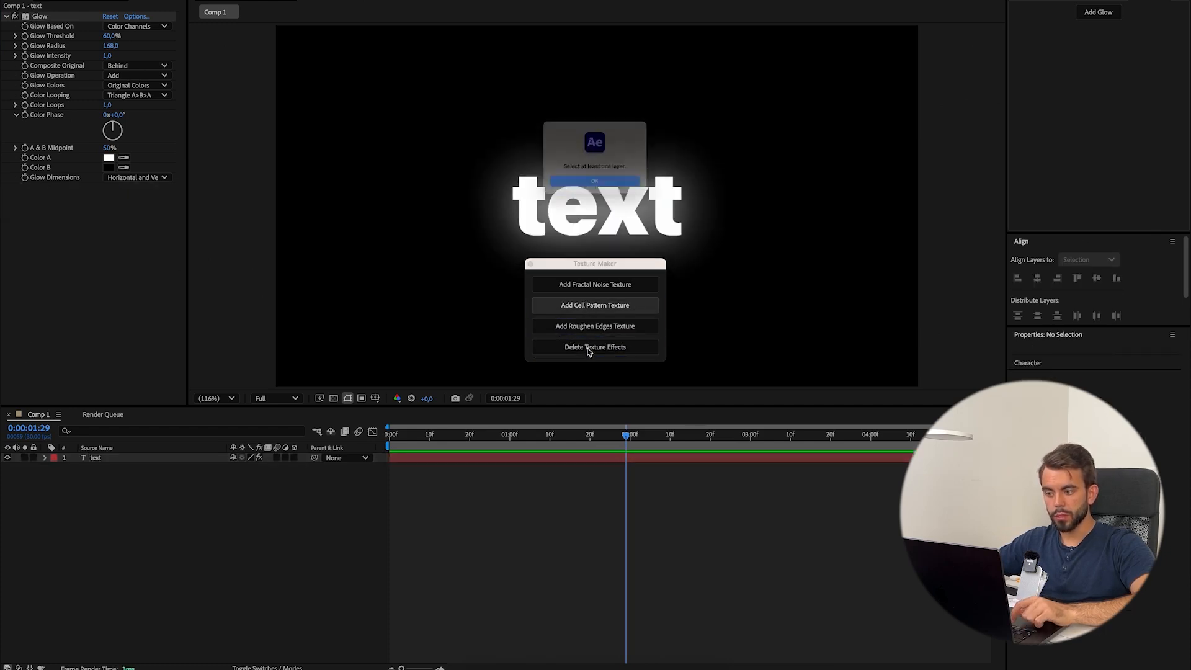
click(597, 193)
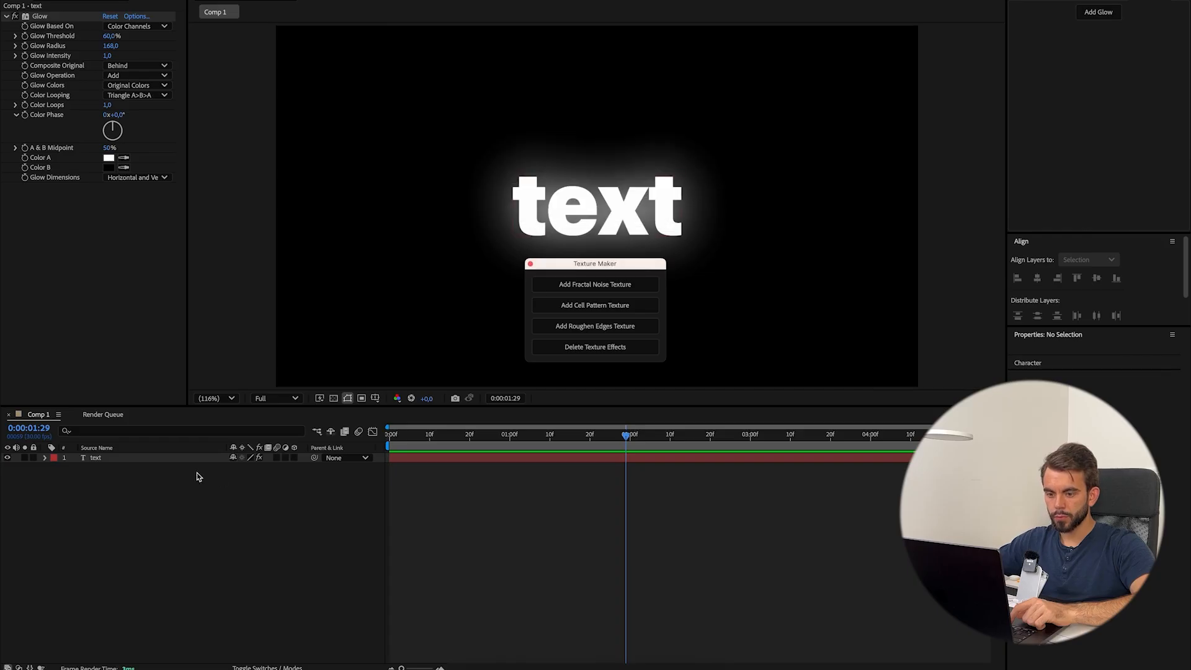
- Reselect the text layer and test adding and deleting the Cell Pattern and Fractal Noise textures alongside the Glow
click(154, 459)
click(624, 306)
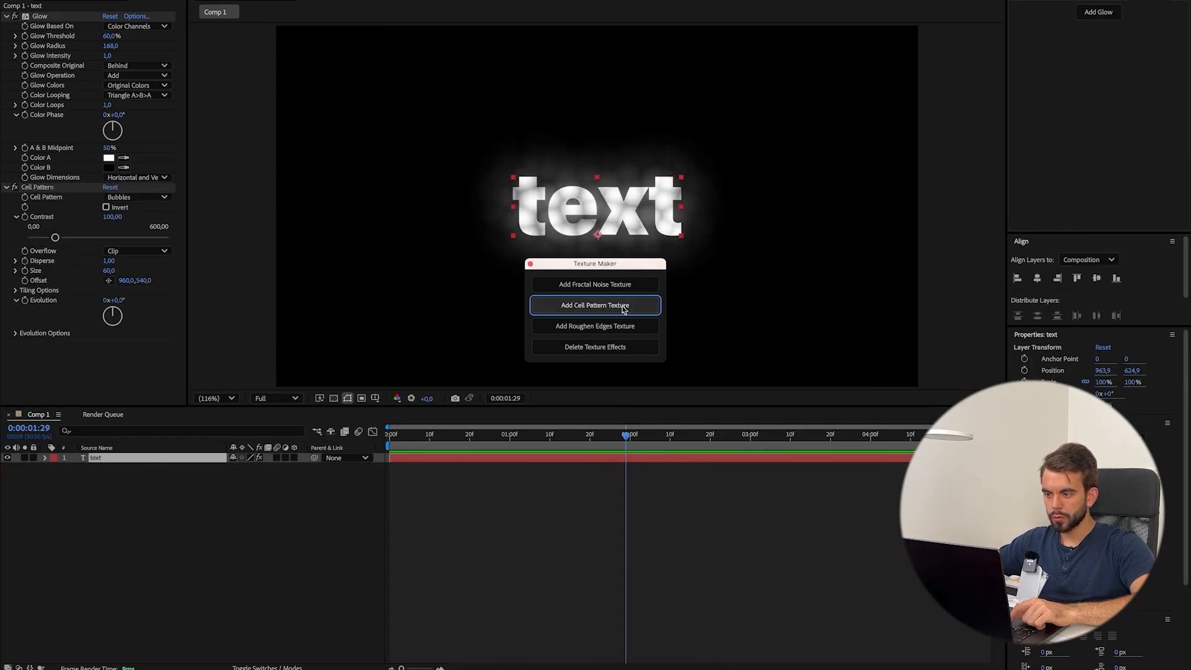
click(614, 346)
click(593, 288)
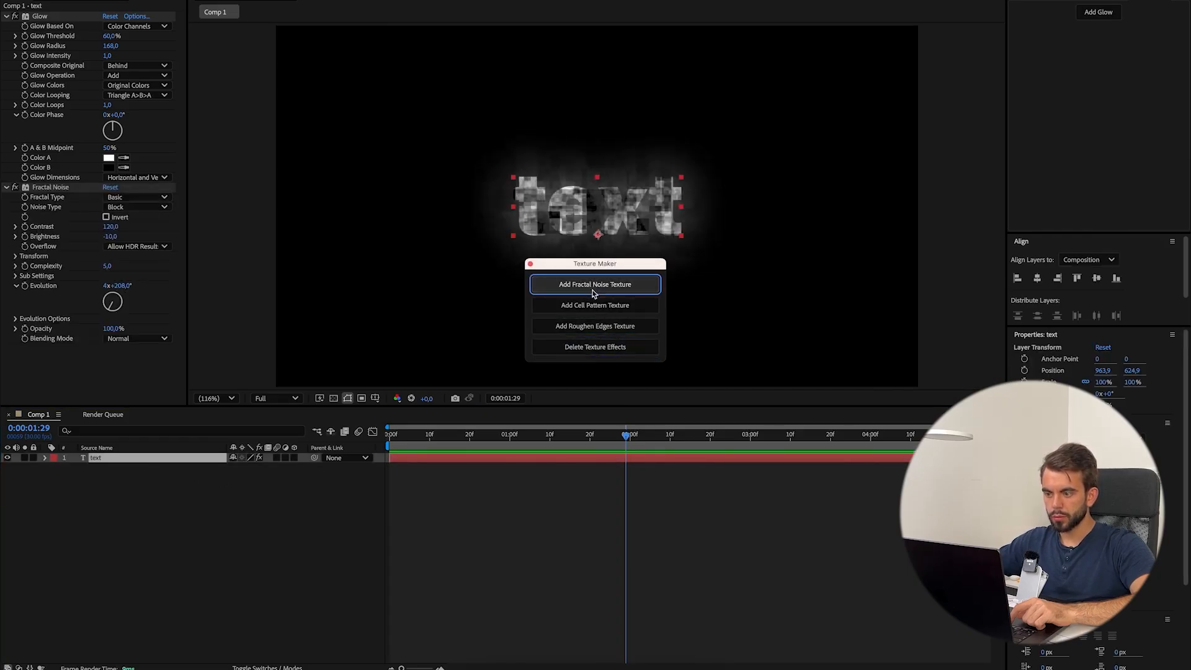
click(592, 349)
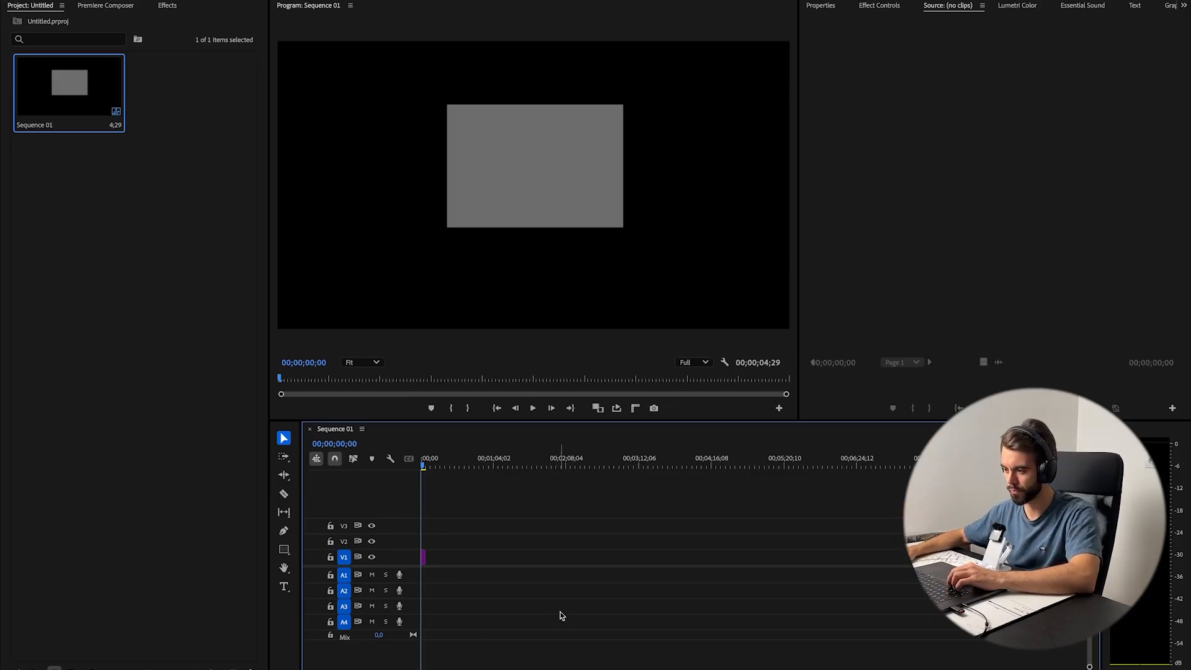
- Replace the graphic clip on V1 with an After Effects composition, saving the new project as Untitled Project.aep on the Desktop
drag(624, 638, 382, 521)
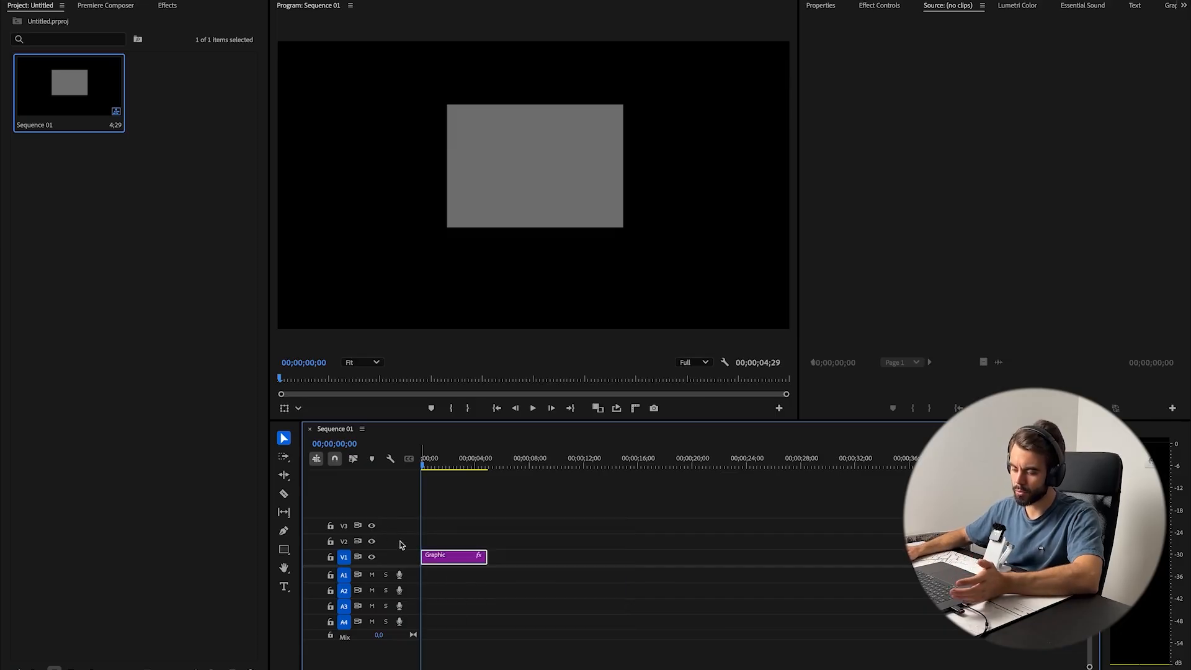
drag(548, 623, 454, 526)
right_click(454, 558)
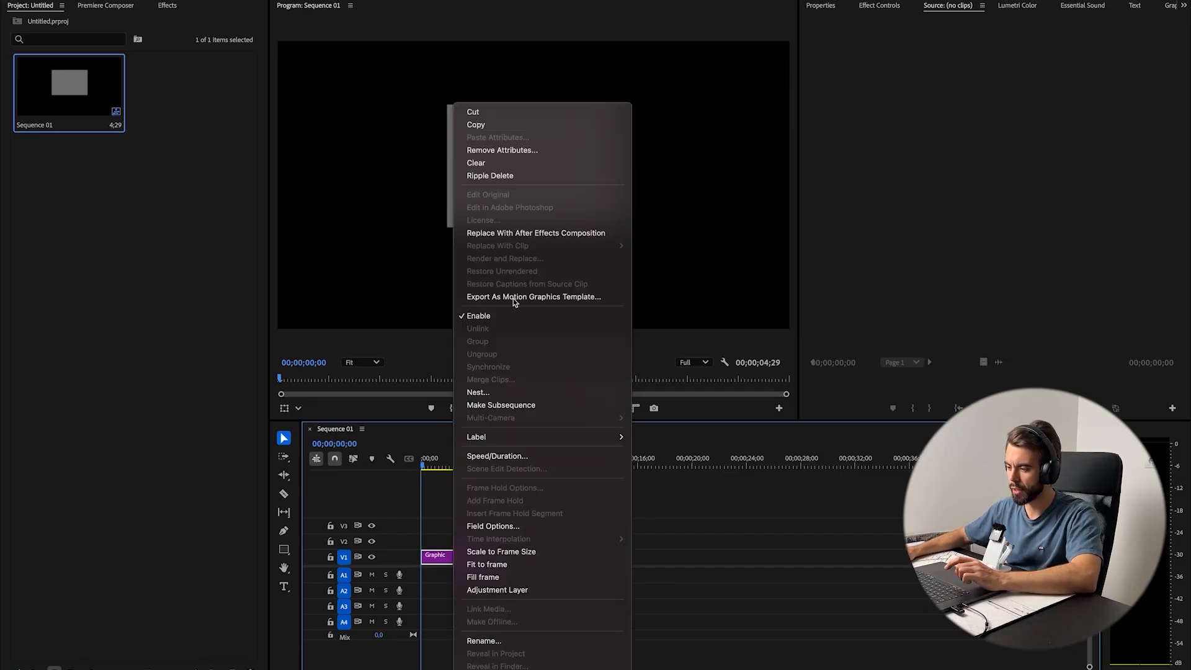
click(600, 240)
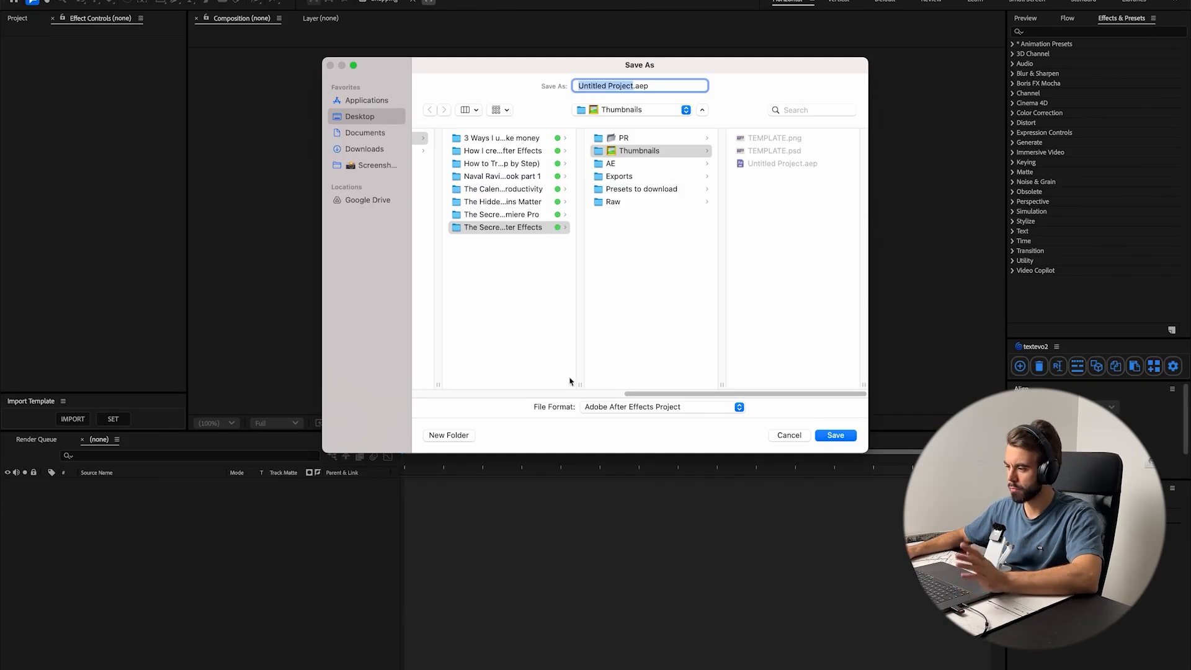
click(361, 117)
click(836, 435)
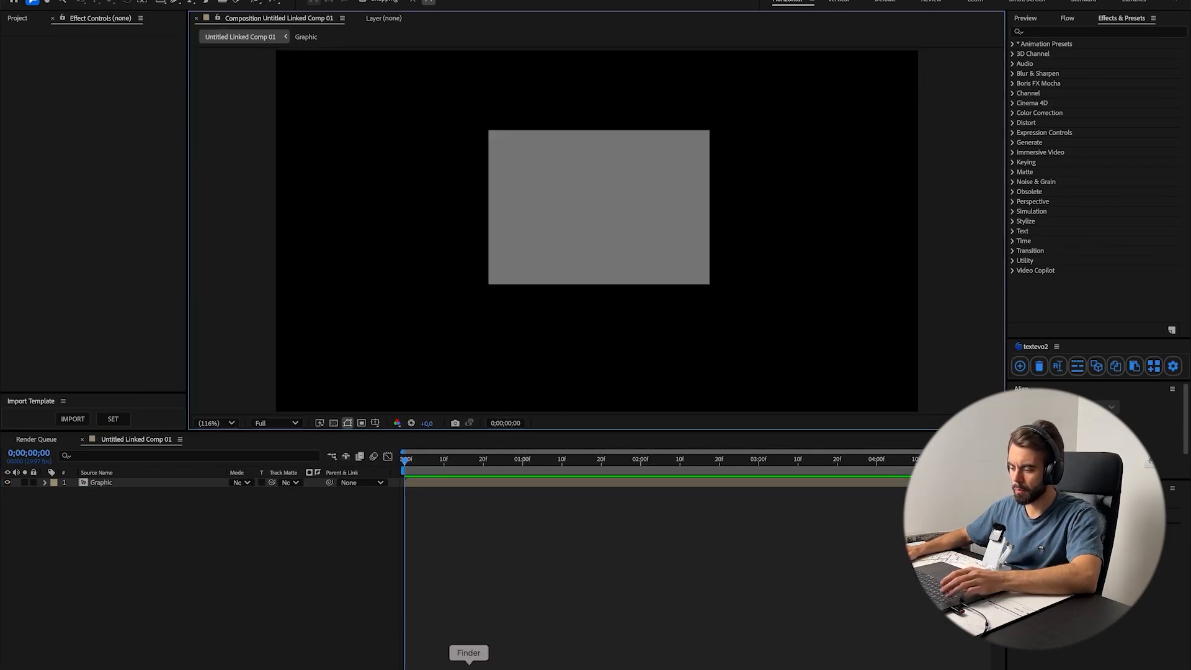
- Switch to Finder and locate BIG/SMALL FRAMES COPY THIS.aep in the For editing > Templates > BIG/SMALL FRAMES After effects folder
click(467, 667)
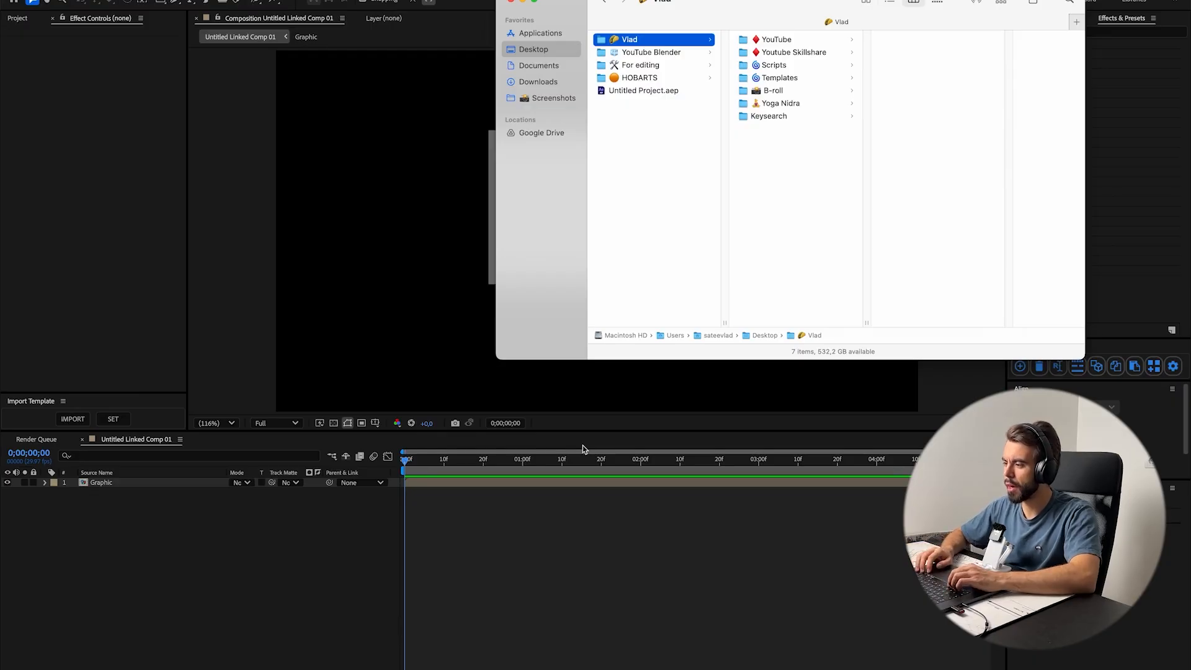
key(Down)
key(Down)
key(Right)
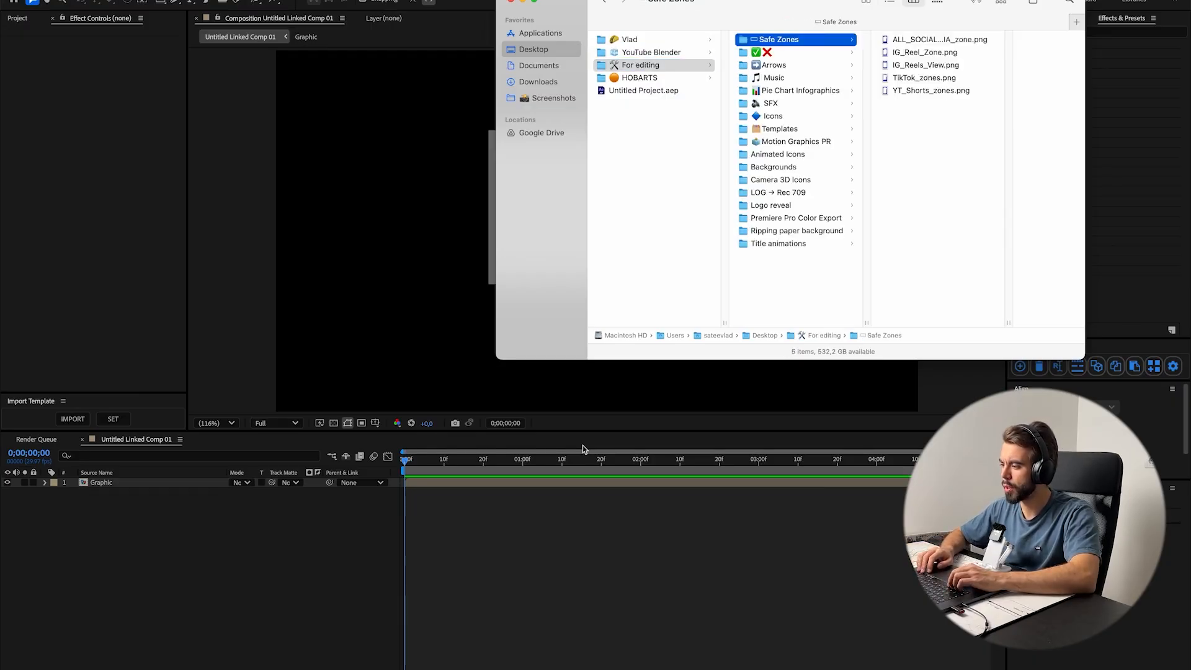
key(Down)
key(Down)
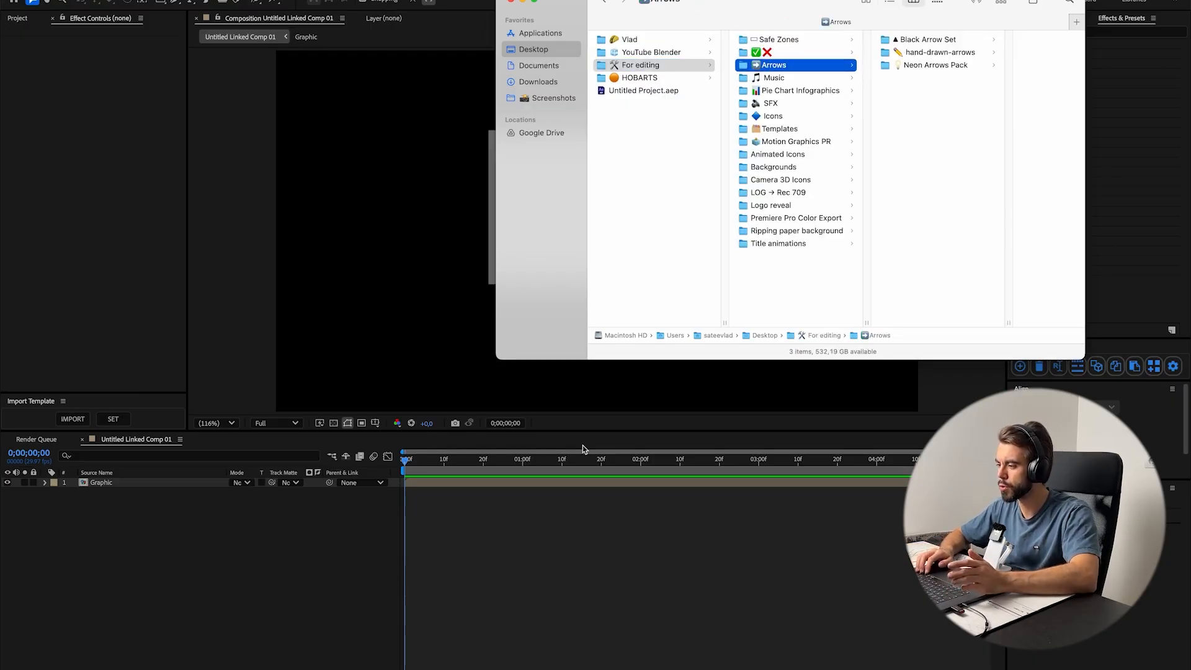
key(Left)
key(Right)
key(Down)
key(Down)
key(Down)
key(Down)
key(Down)
key(Down)
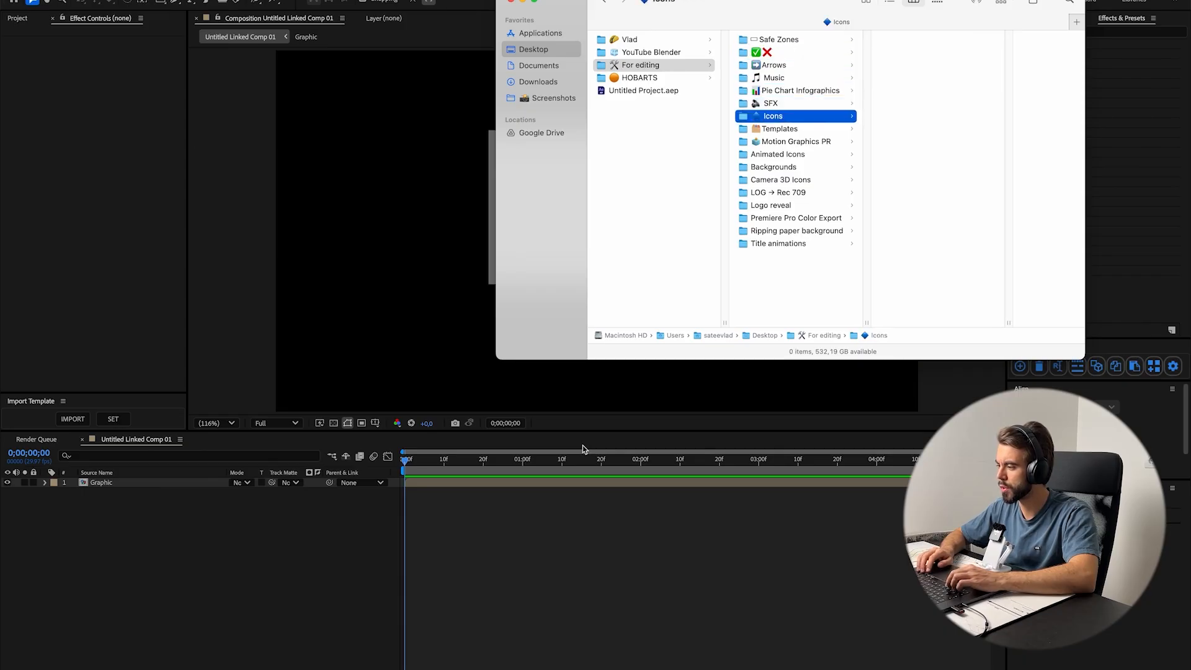
key(Down)
key(Right)
key(Down)
key(Right)
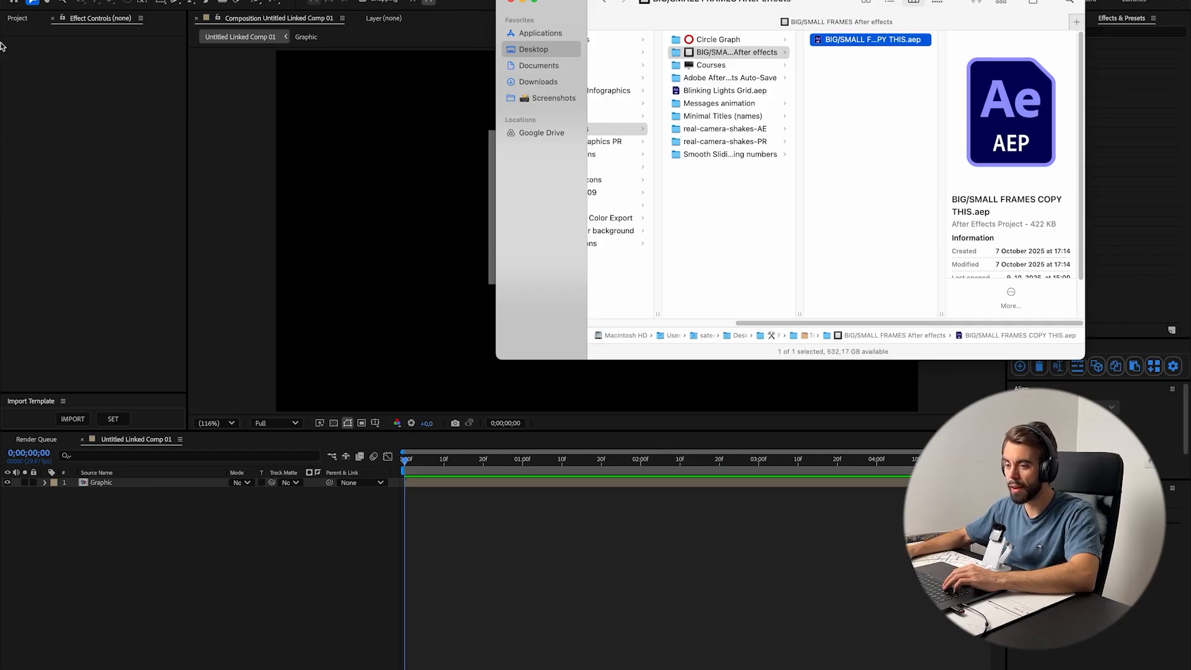
- Import BIG/SMALL FRAMES COPY THIS.aep from Finder into the After Effects project, expand its folder and open the Glow composition
click(15, 23)
click(17, 22)
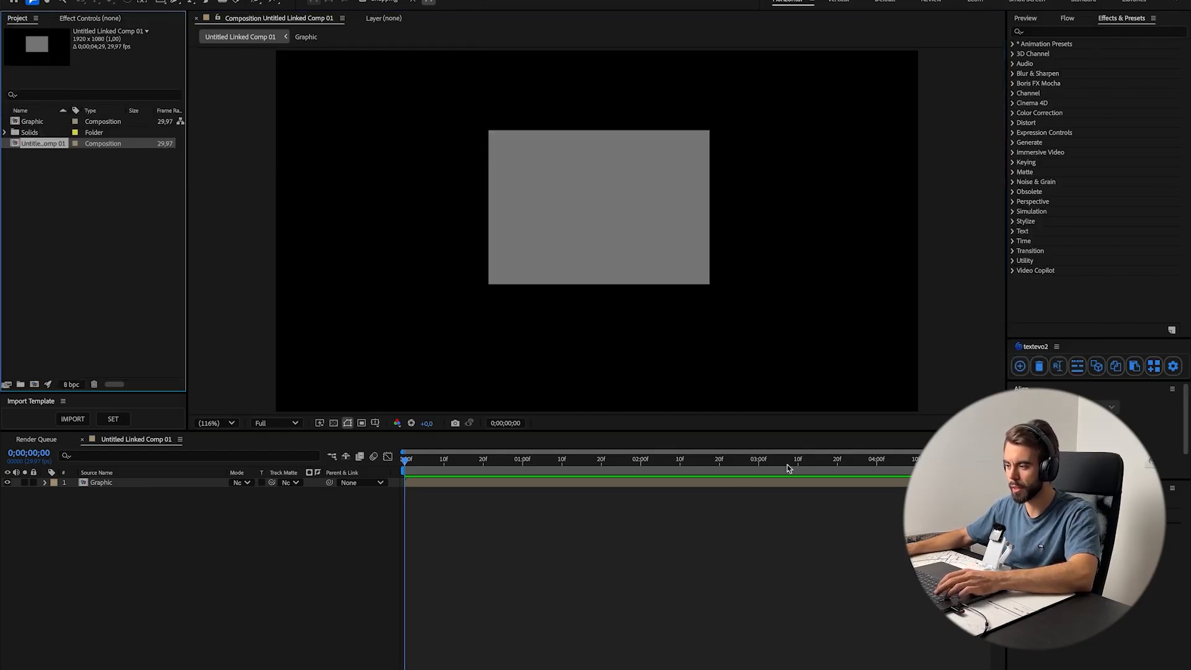
key(super+Tab)
drag(871, 40, 85, 206)
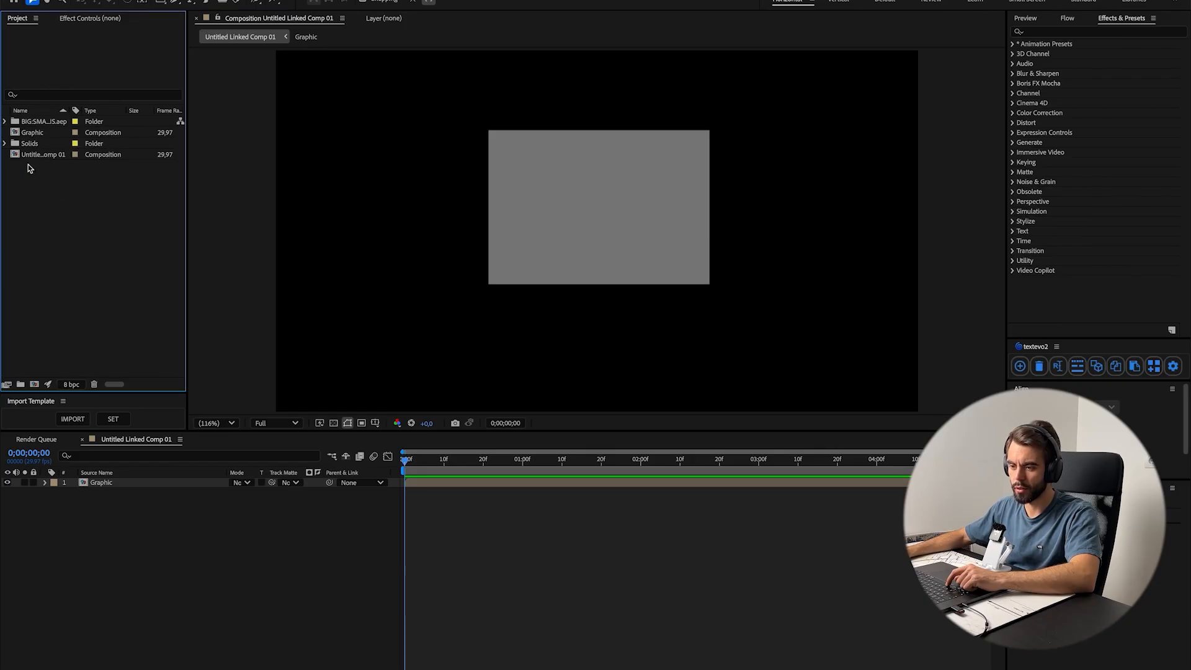
click(5, 121)
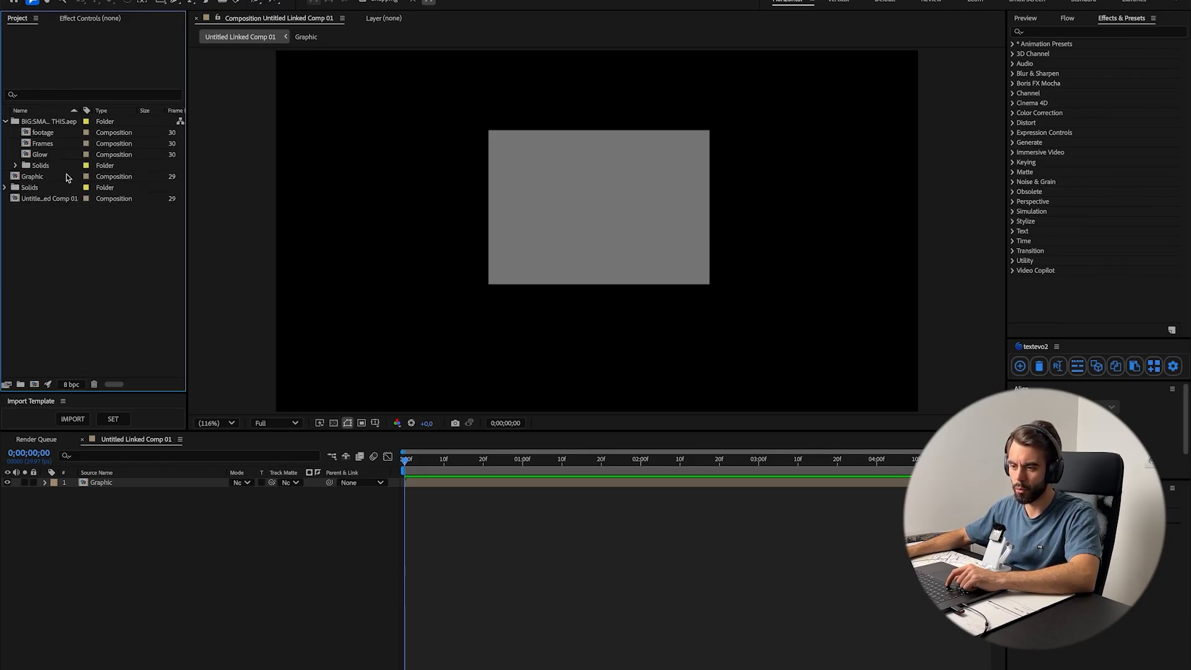
double_click(40, 155)
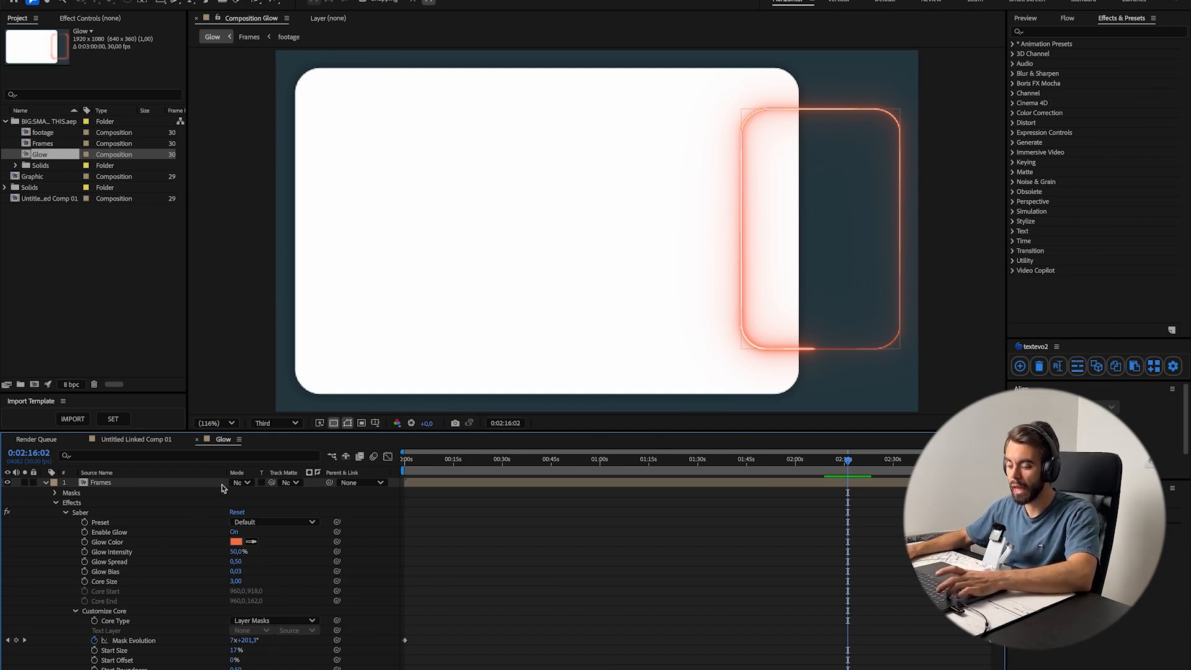
- Delete the imported BIG/SMALL FRAMES COPY THIS.aep folder and its contents from the project
key(super+Tab)
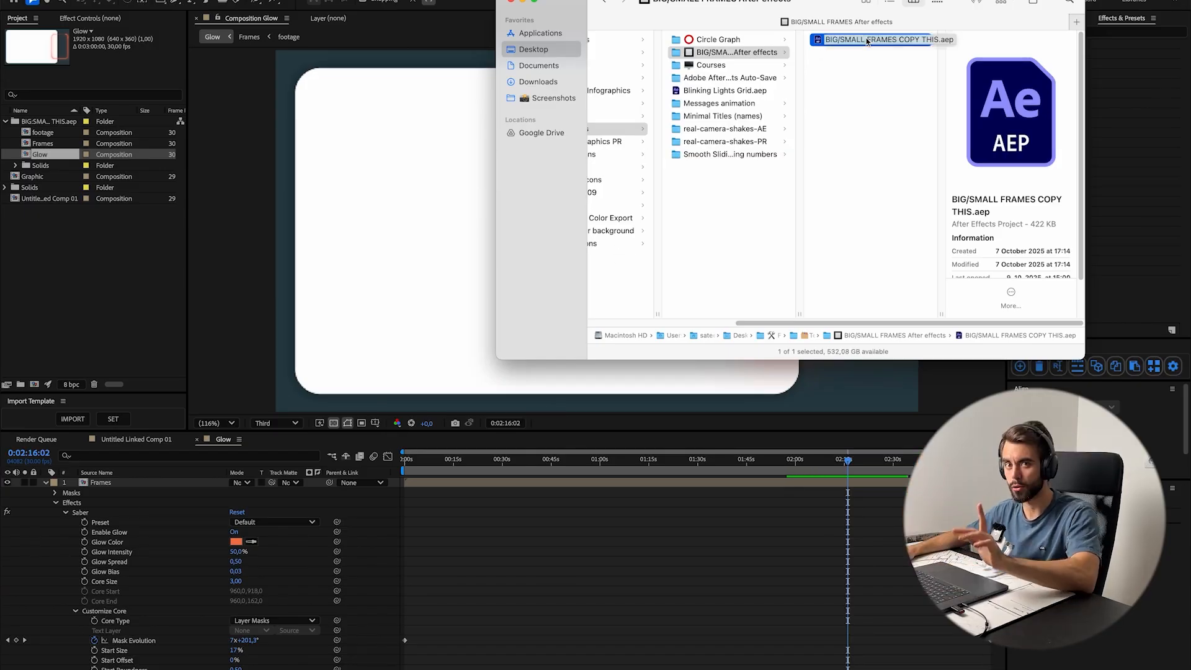
click(455, 553)
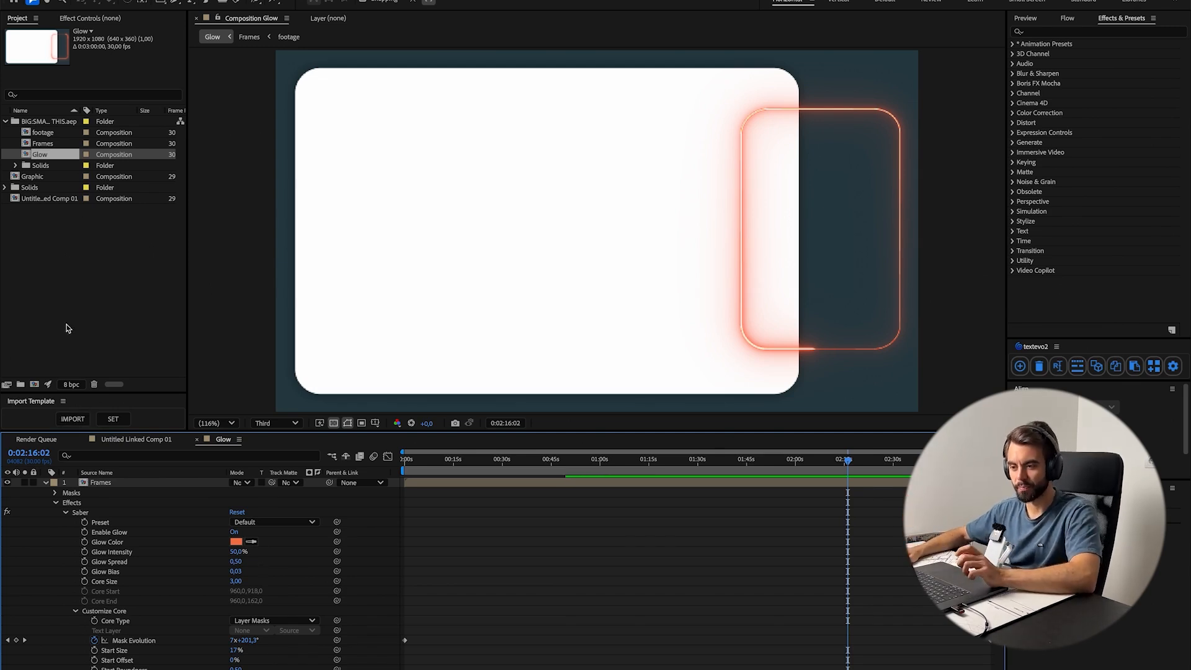
click(44, 219)
click(41, 123)
key(Delete)
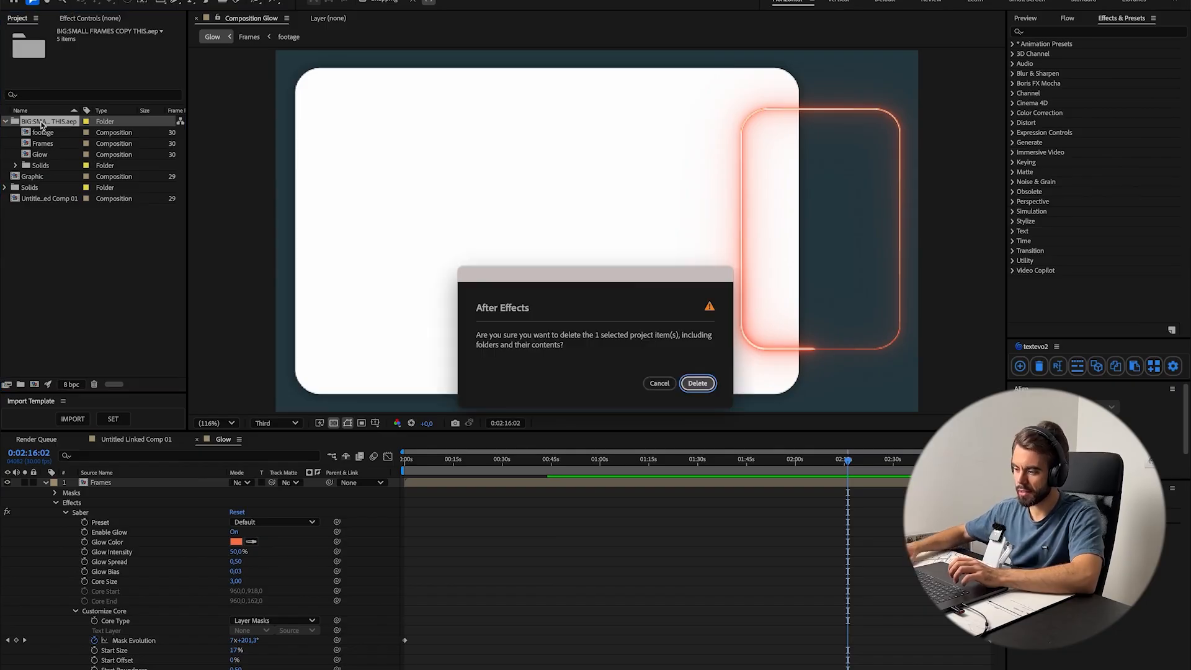
key(Return)
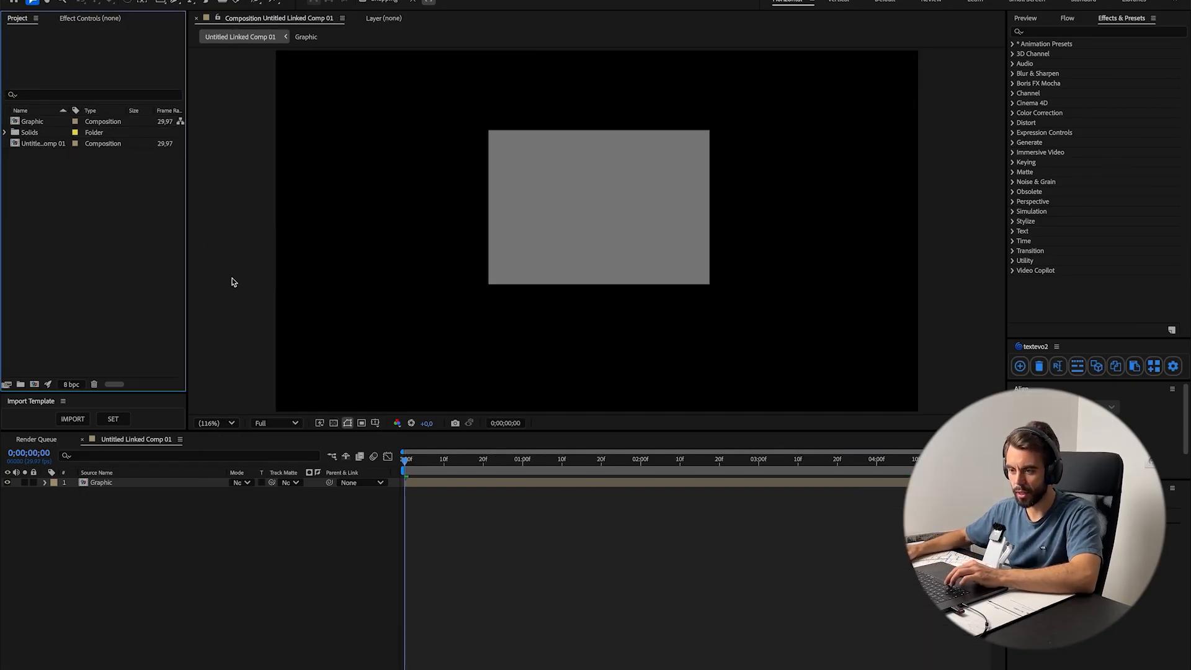
click(244, 611)
click(32, 122)
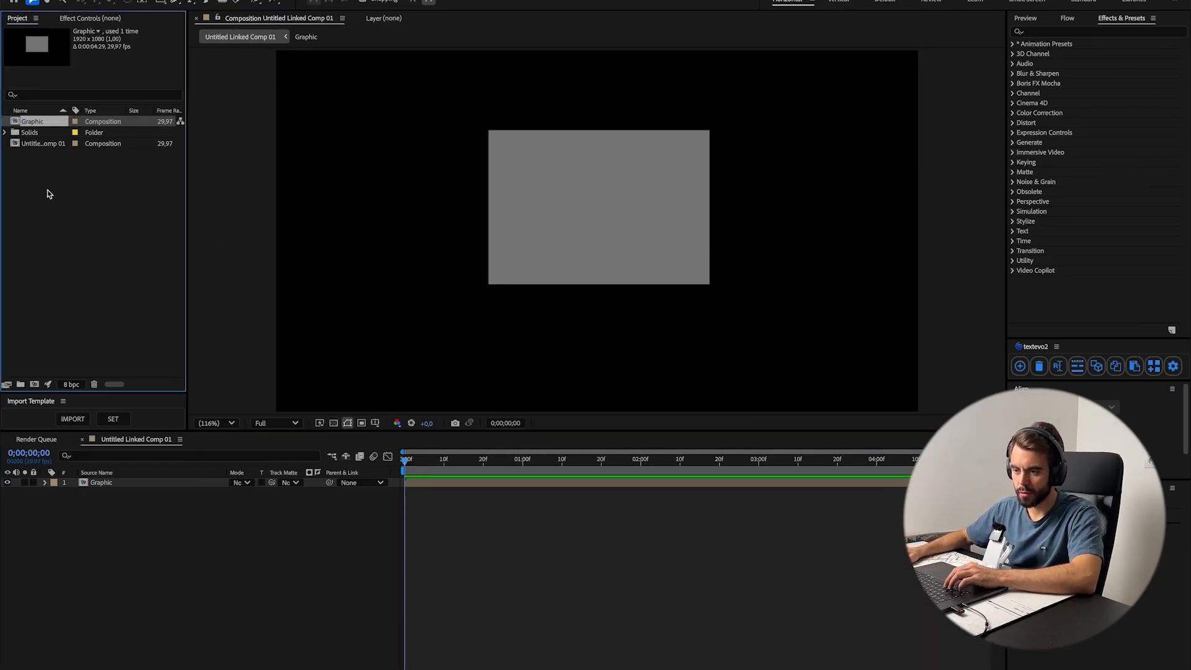
click(34, 146)
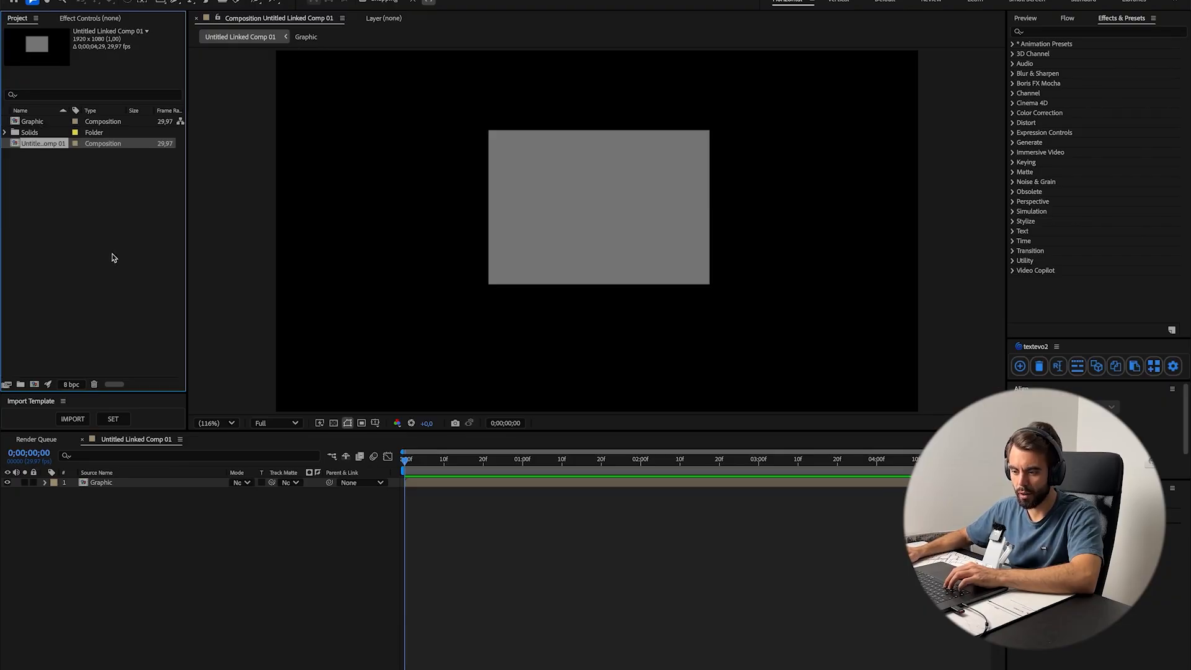
click(76, 200)
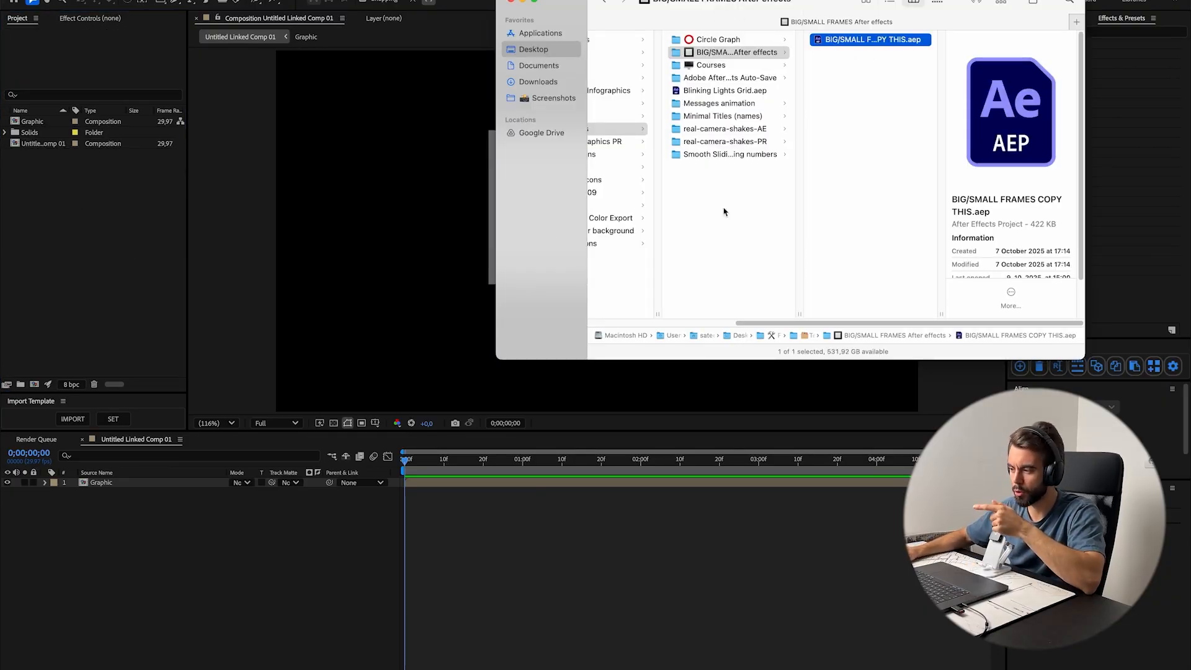
click(28, 280)
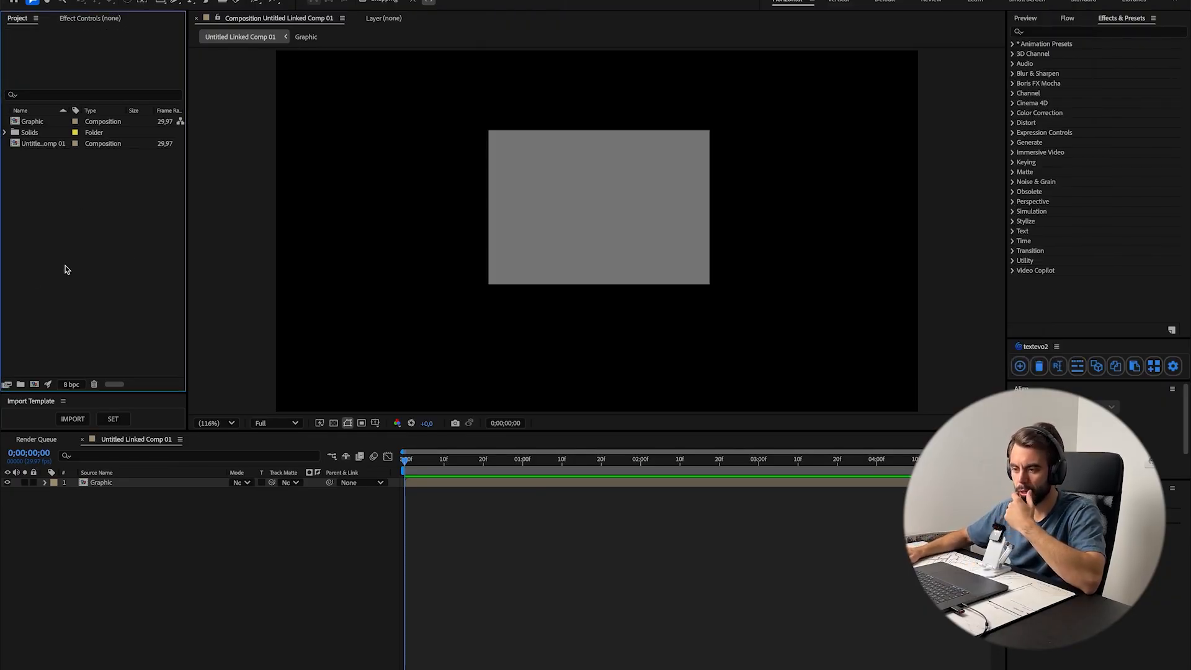
- Import the frames template with the Import Template script and inspect the compositions in its folder
click(77, 421)
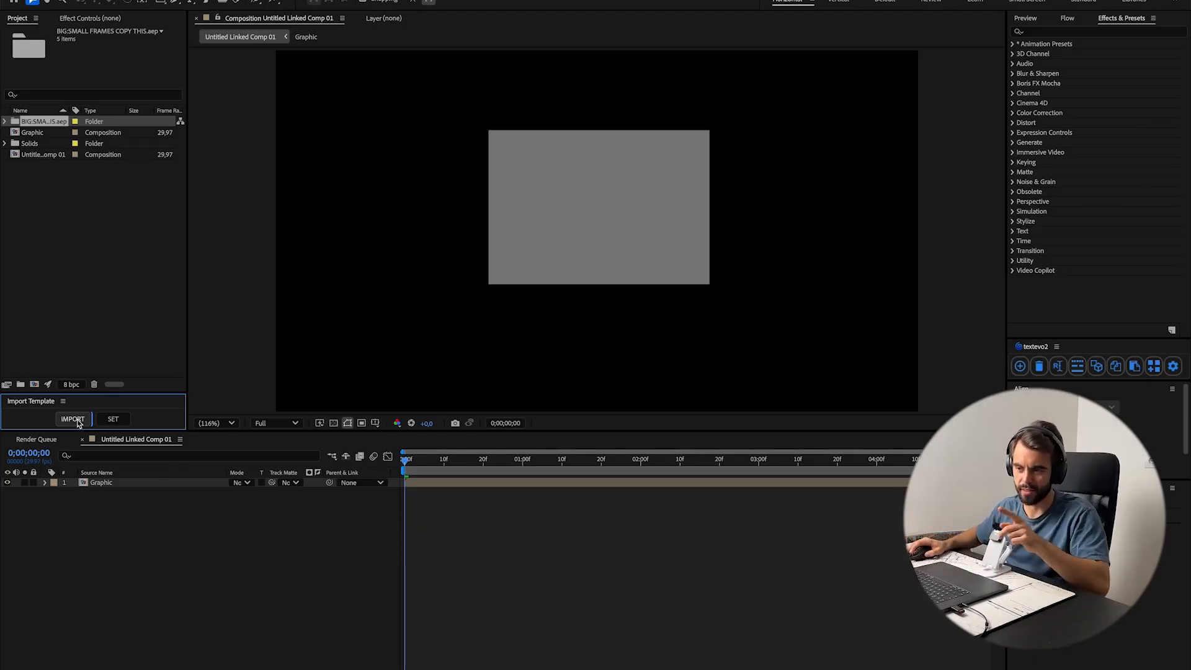
click(5, 122)
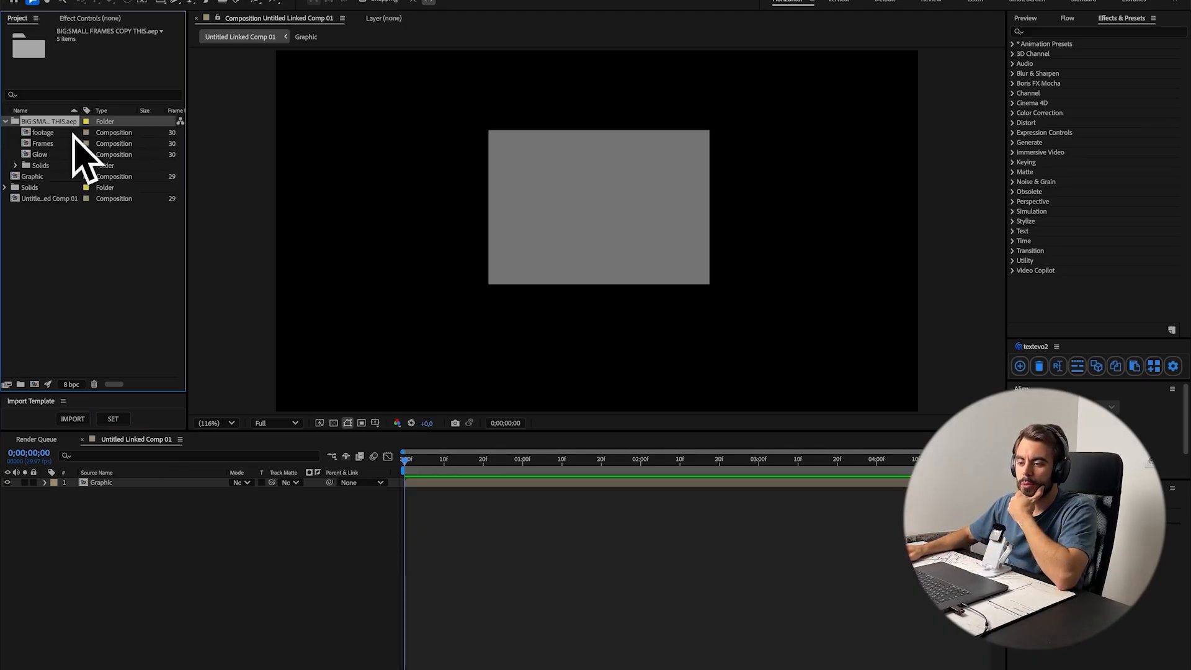
click(5, 121)
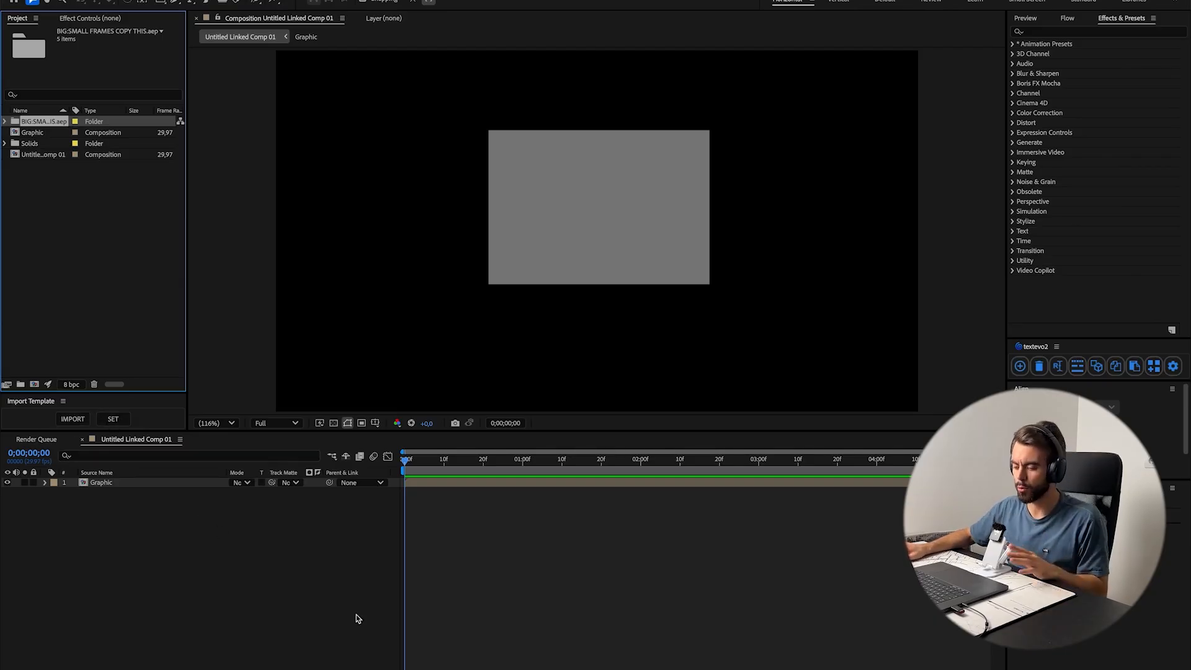
- Switch to Finder, browse from the Desktop folders to Exports and preview the video IMG_0005_1.mp4
click(462, 659)
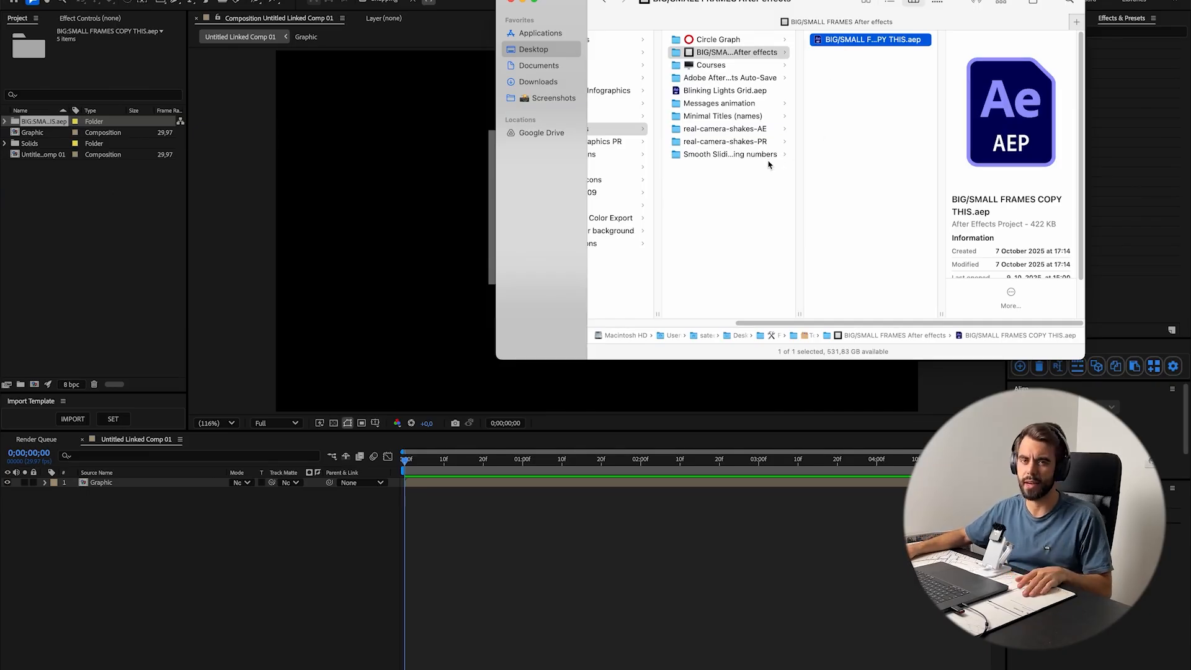
key(Left)
key(Left)
key(Left)
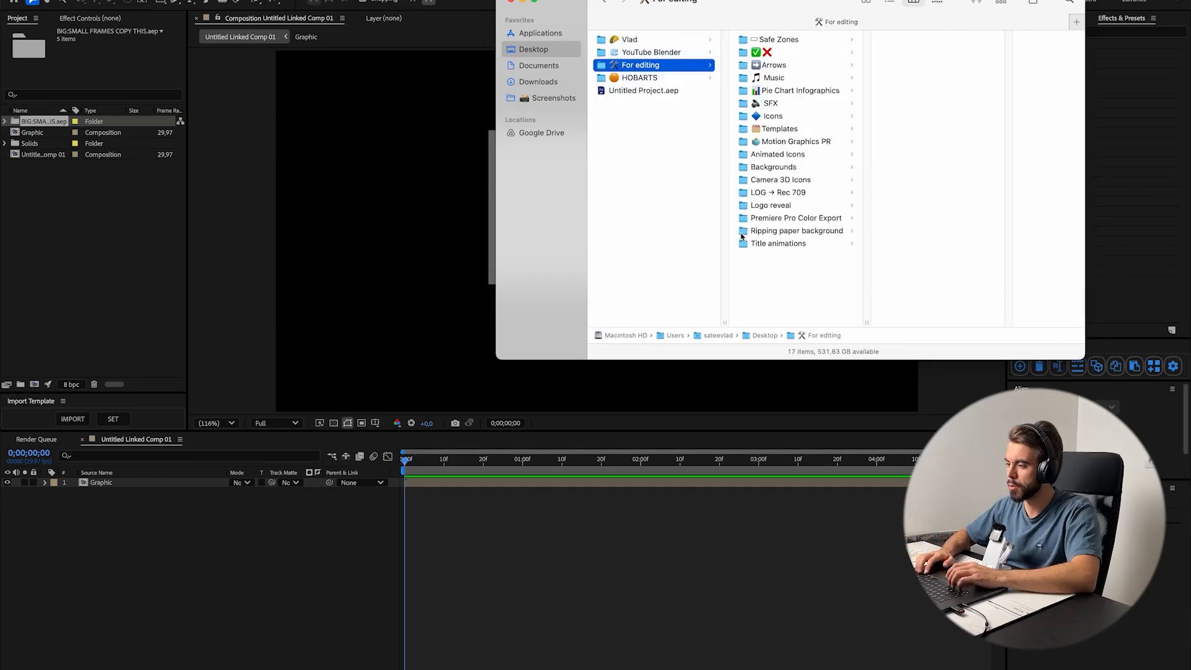
key(Up)
key(Up)
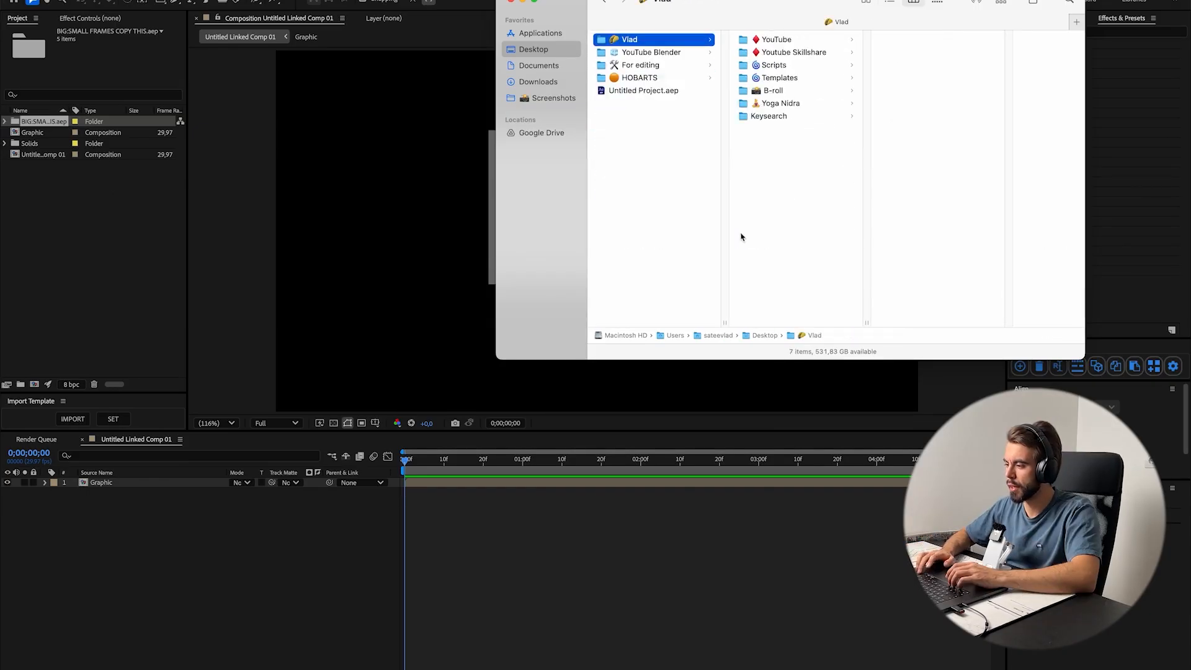
key(Right)
key(Right)
key(Right)
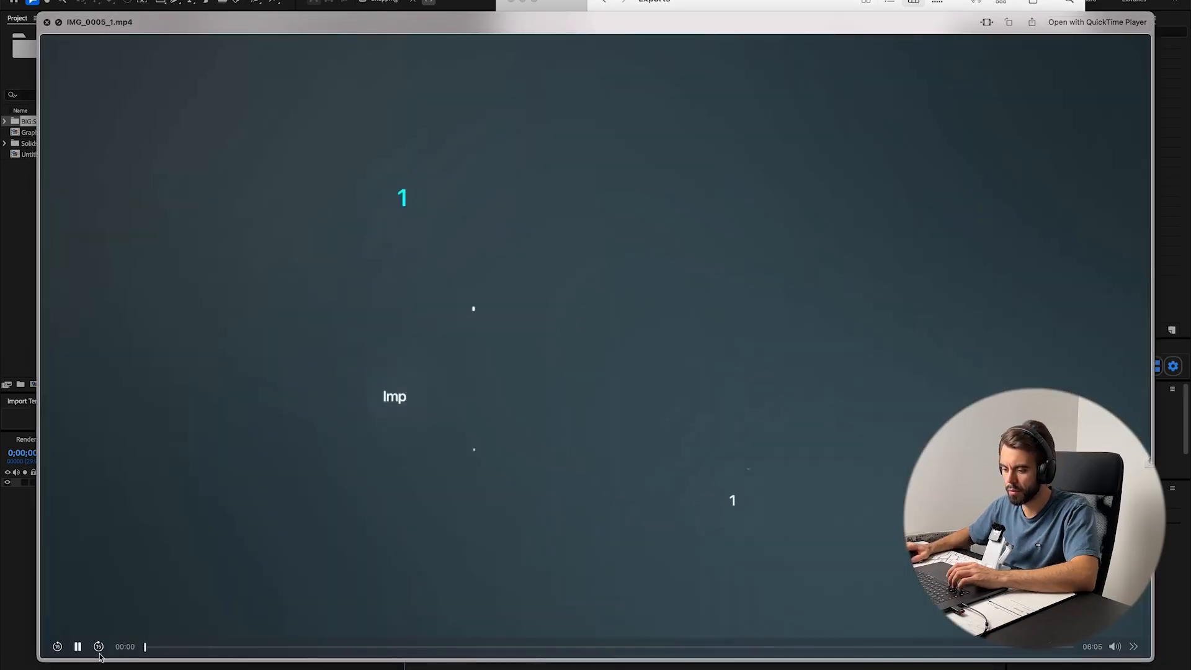
- Pause the previewed video and scrub past 00:32 to examine the big and small frame layout
click(79, 647)
drag(152, 649, 228, 649)
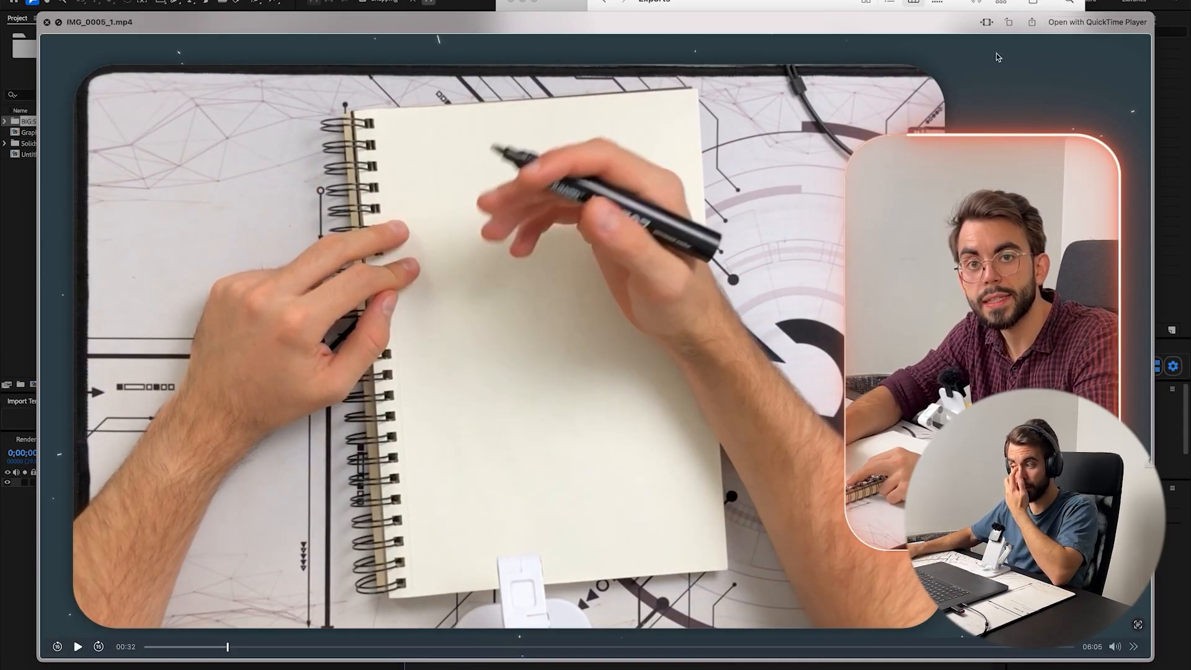
drag(229, 648, 291, 648)
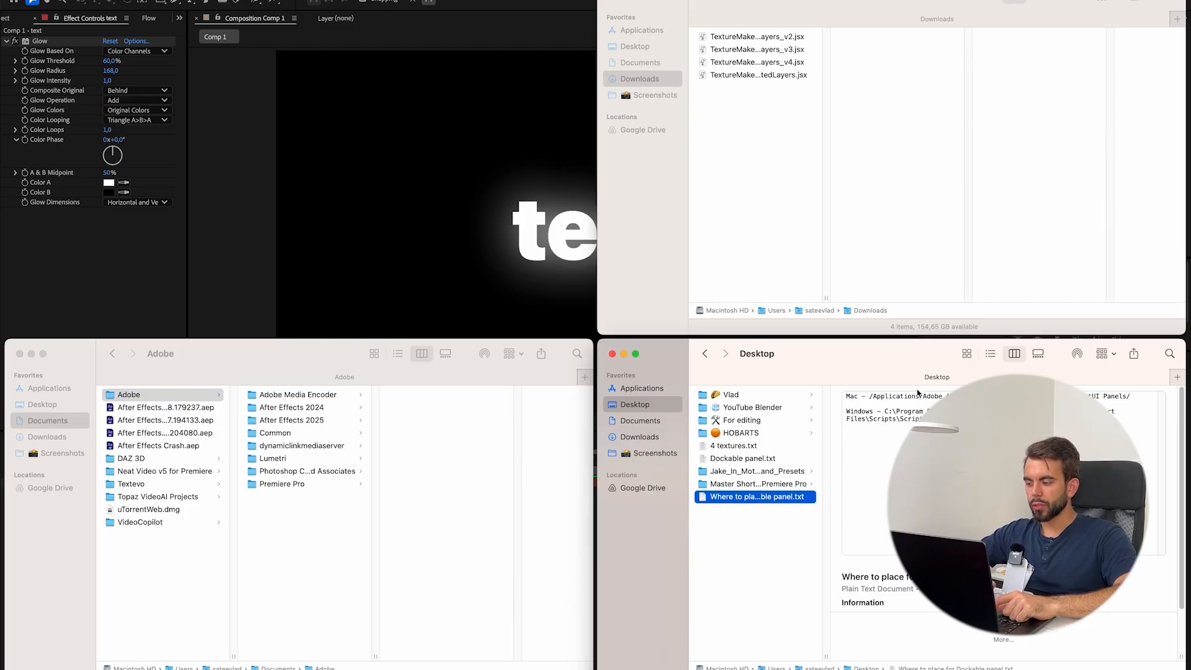
- Open the Scripts folder of Adobe After Effects 2025 inside Applications
click(50, 390)
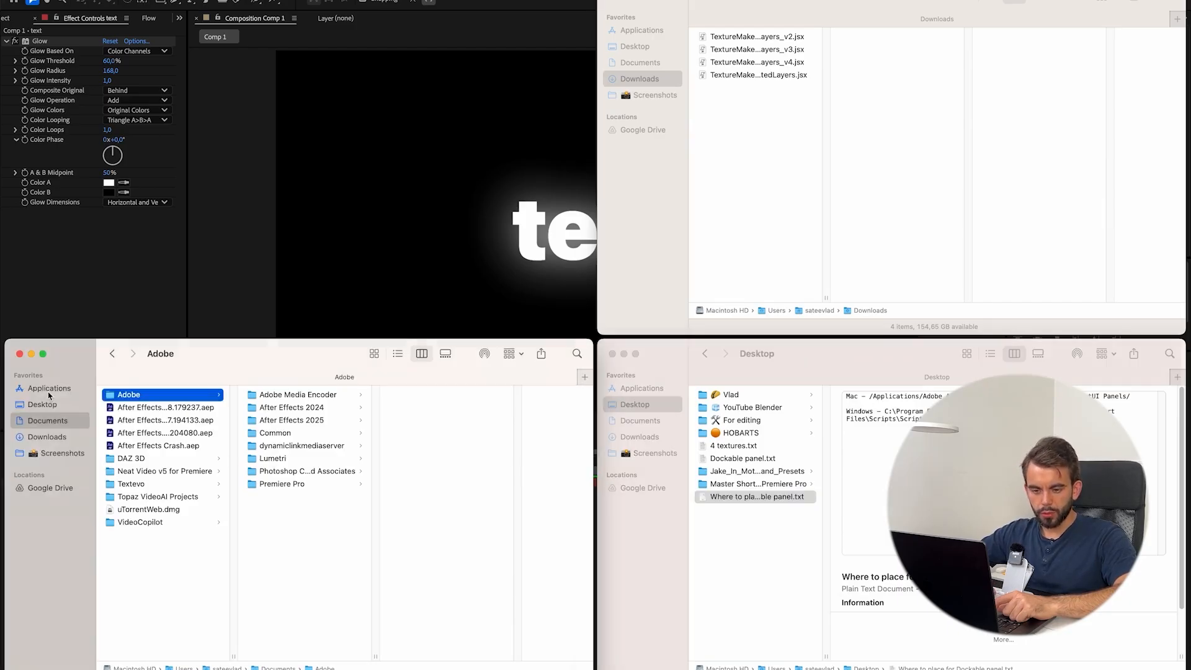
click(134, 396)
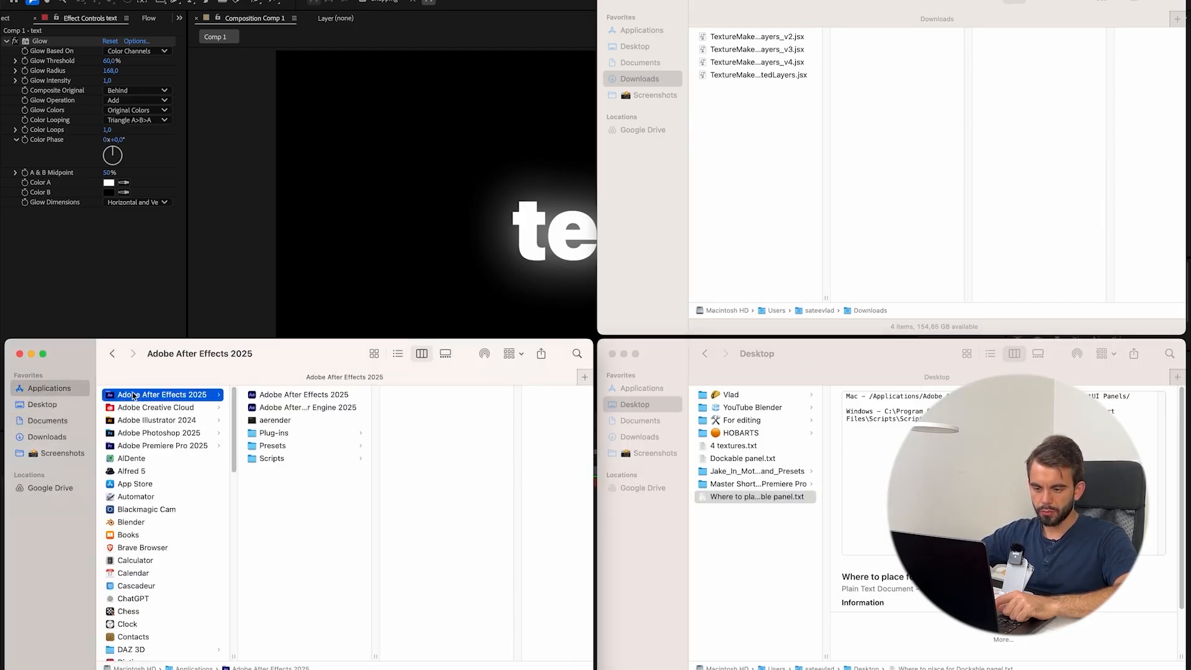
key(Right)
key(Down)
key(Down)
key(Down)
key(Down)
key(Down)
key(Right)
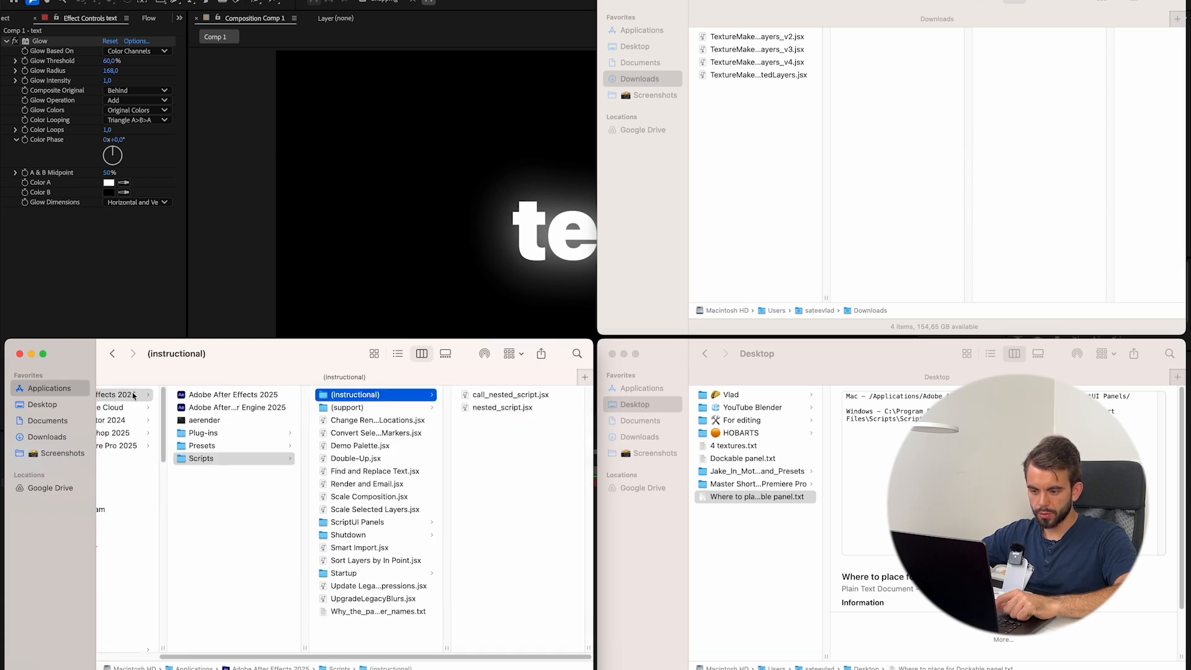
- Select the ScriptUI Panels folder within Scripts to show its contents
key(Down)
key(Down)
key(Down)
key(Down)
key(Down)
key(Down)
key(Down)
key(Down)
key(Down)
key(Down)
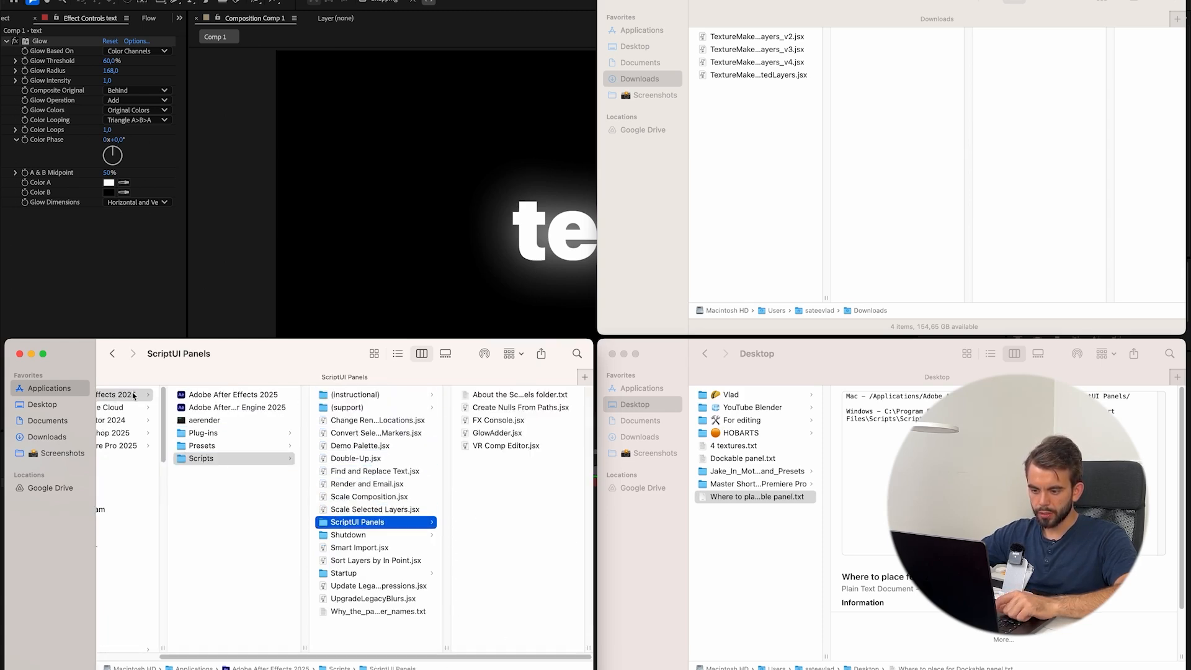
- Move TextureMaker_selectedLayers_v4.jsx from Downloads into the After Effects ScriptUI Panels folder
click(757, 73)
click(761, 64)
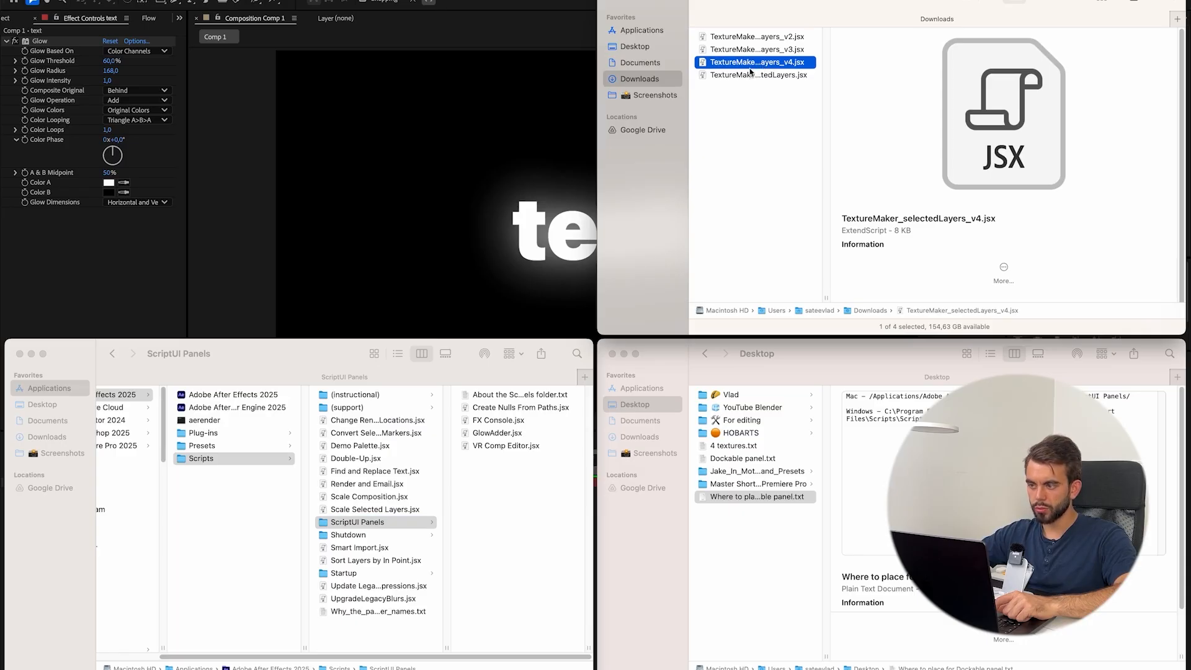
drag(740, 70, 520, 503)
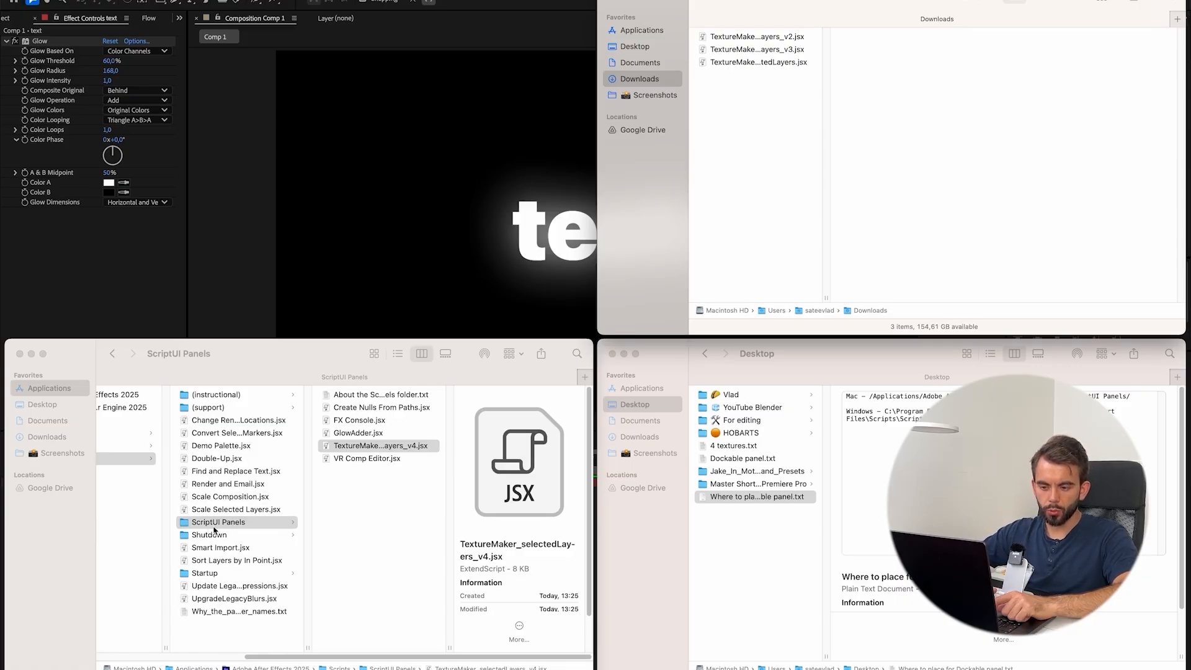
- Restart After Effects without saving the project and create Comp 1 with the Social Media Landscape HD 1920x1080 preset at 30 fps
click(217, 302)
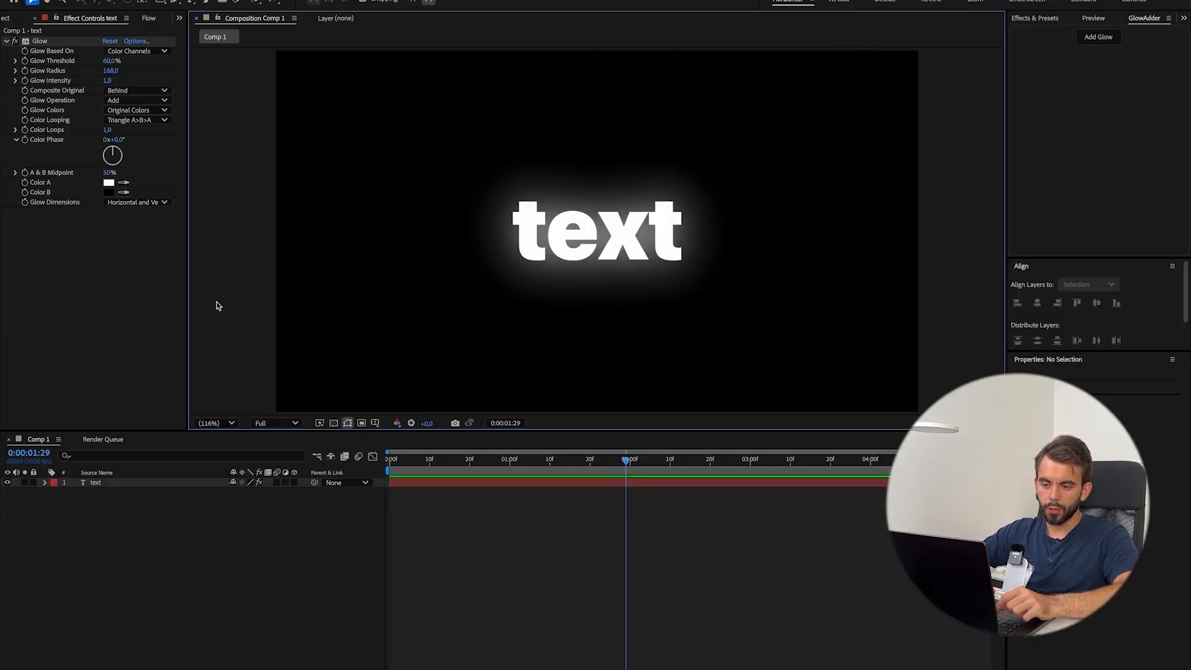
click(295, 600)
key(super+q)
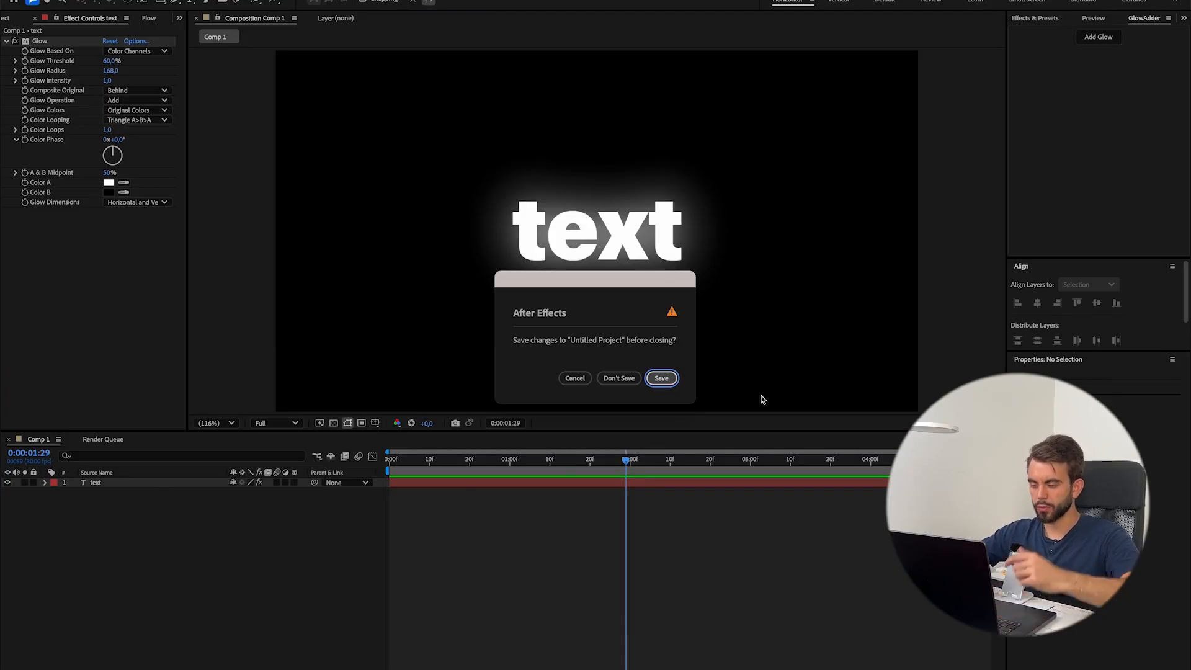
click(619, 378)
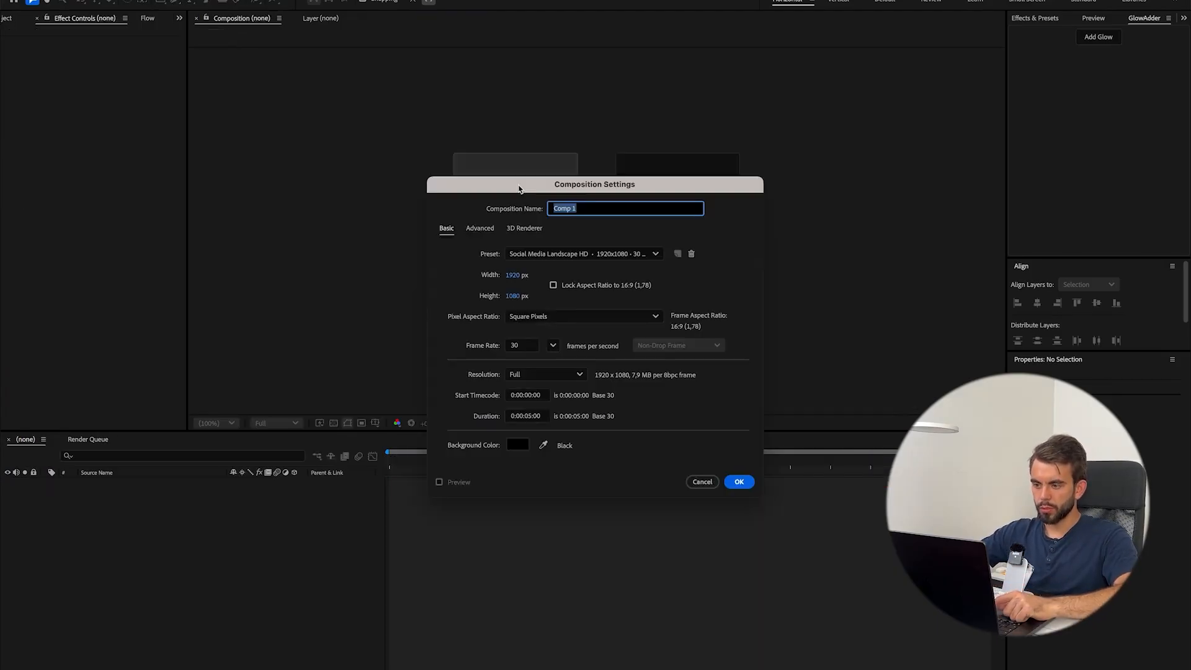
key(Return)
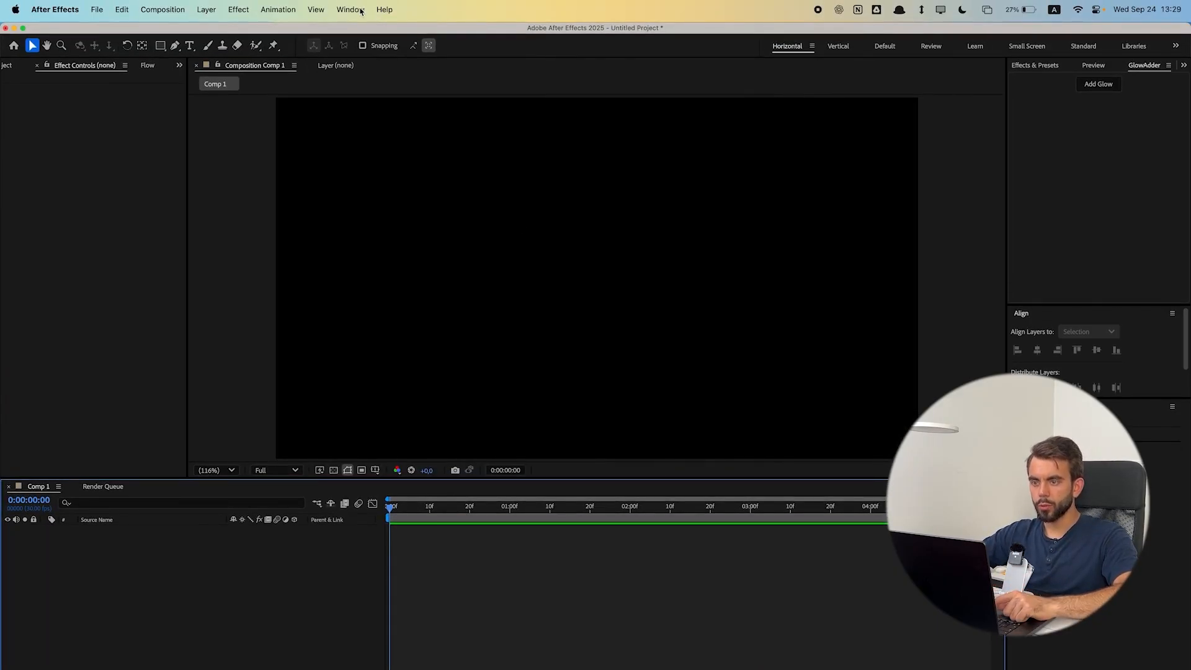
- Open the TextureMaker_selectedLayers_v4 script panel and dock it in the group with Effects & Presets
click(361, 12)
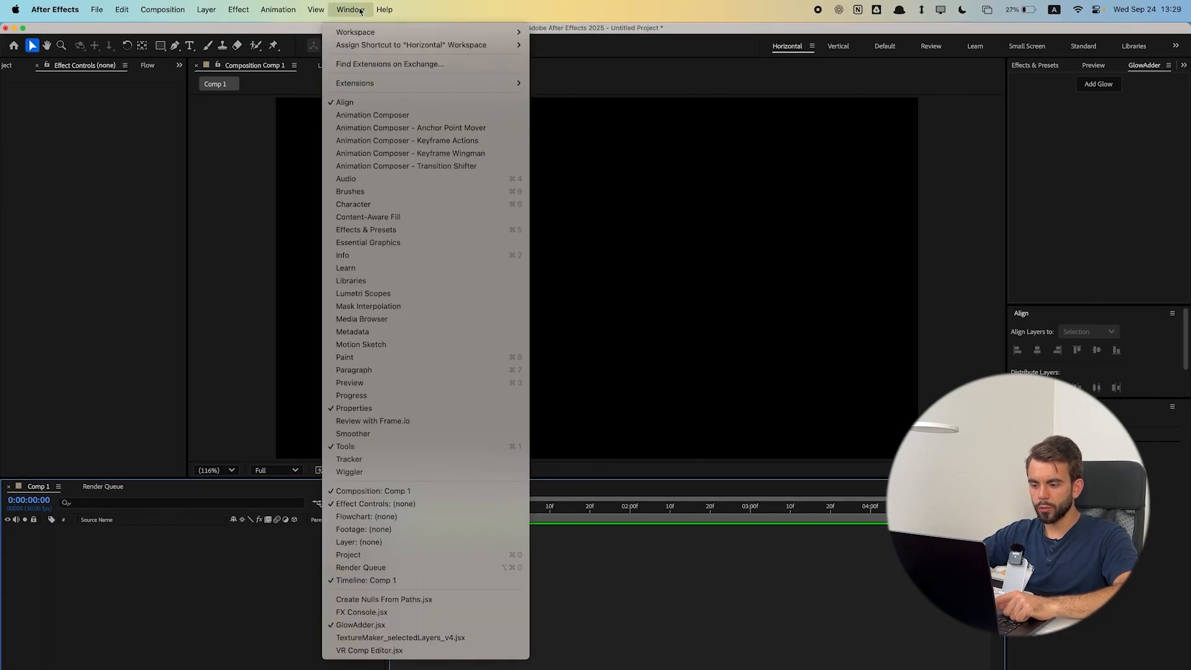
click(367, 640)
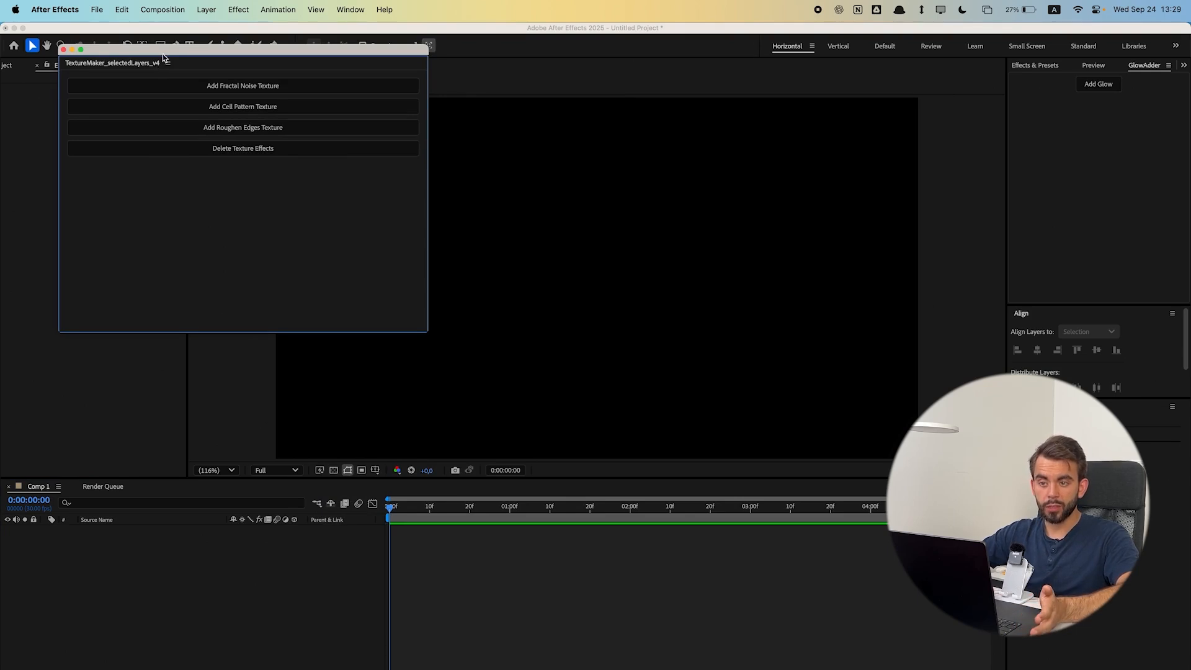
drag(163, 57, 185, 110)
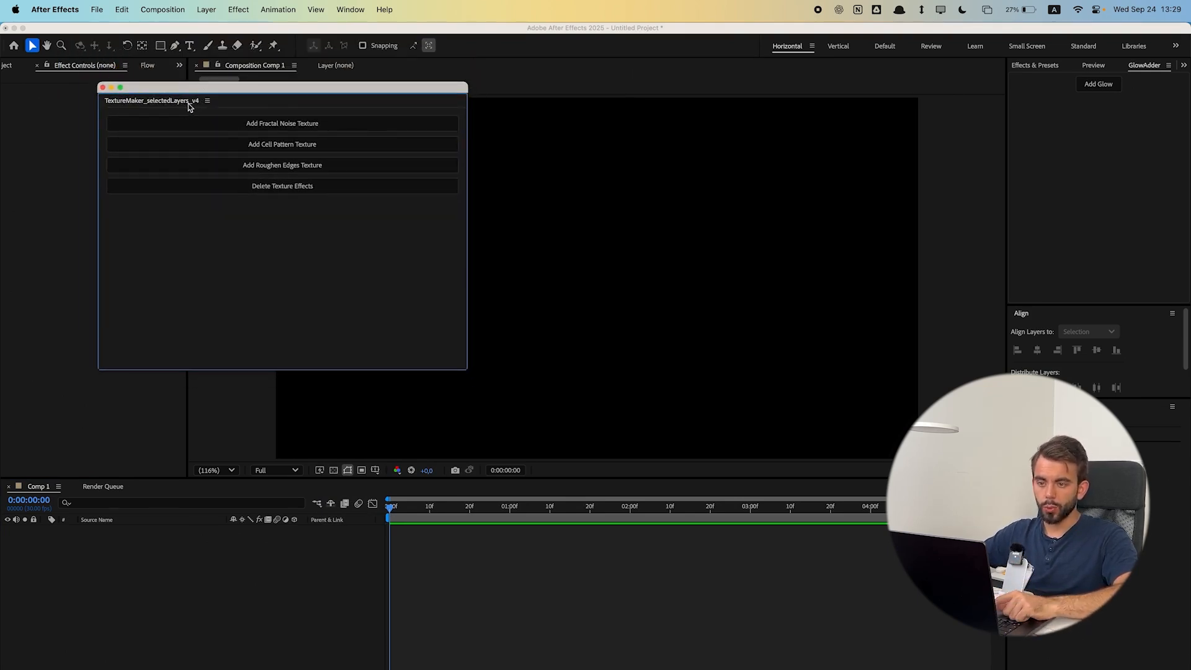
drag(171, 102, 1011, 93)
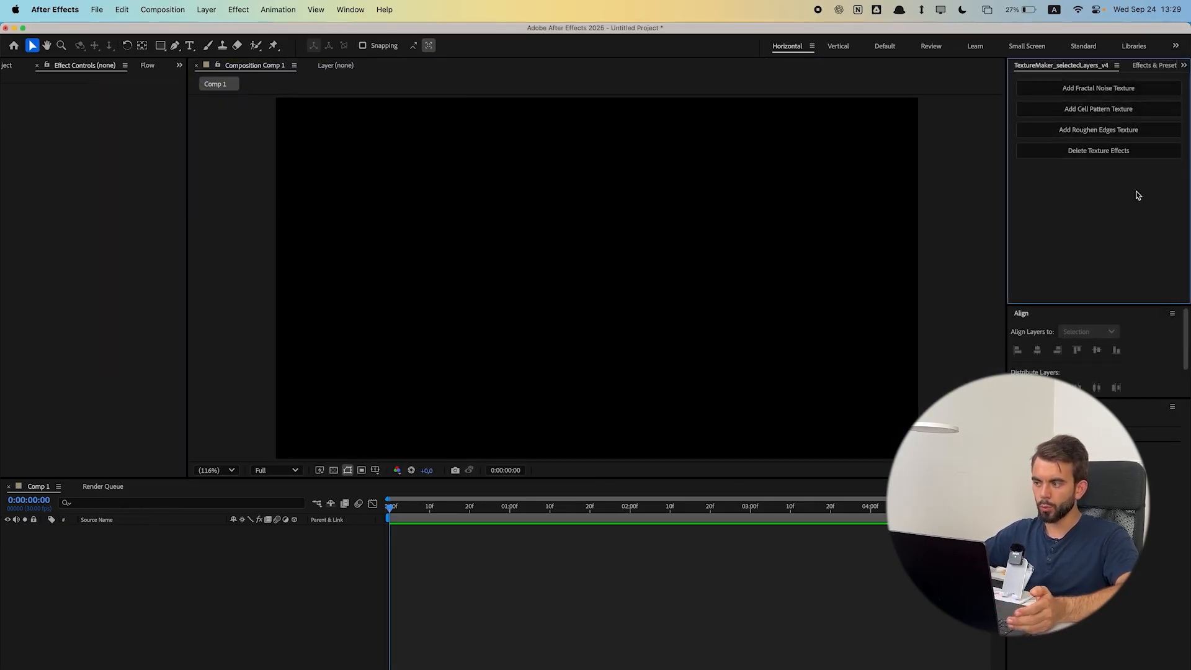
- Restart After Effects without saving, and in Finder rename TextureMaker_selectedLayers_v4.jsx in ScriptUI Panels to Texture Maker.jsx
key(super+q)
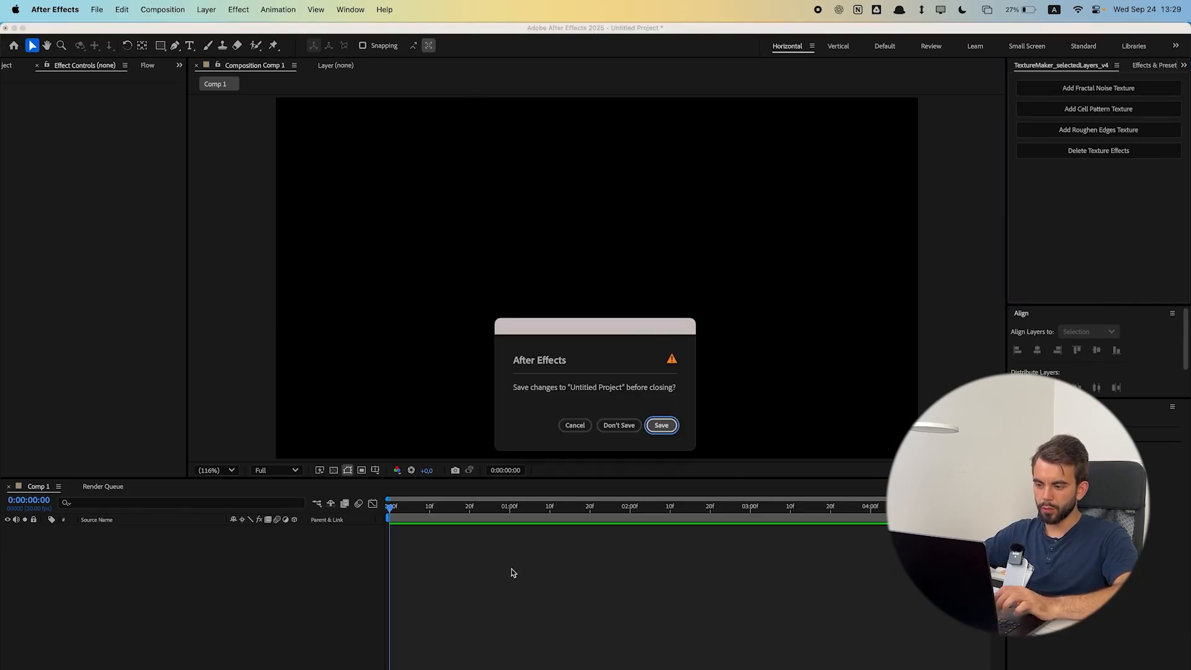
click(640, 440)
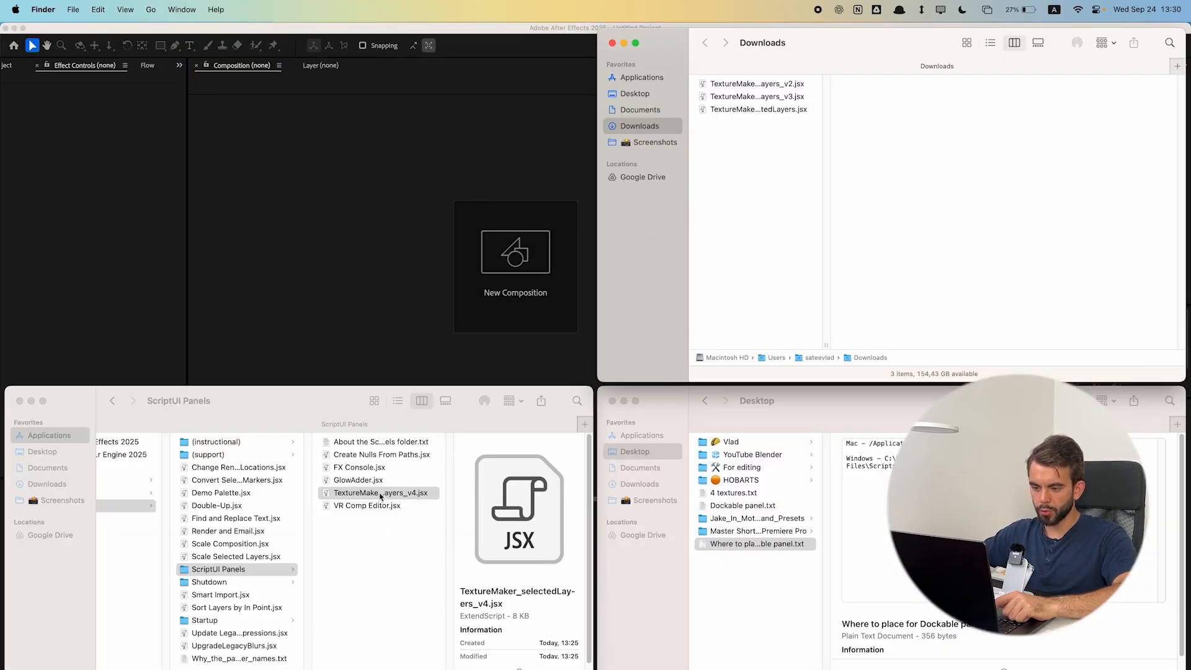
click(393, 504)
key(Return)
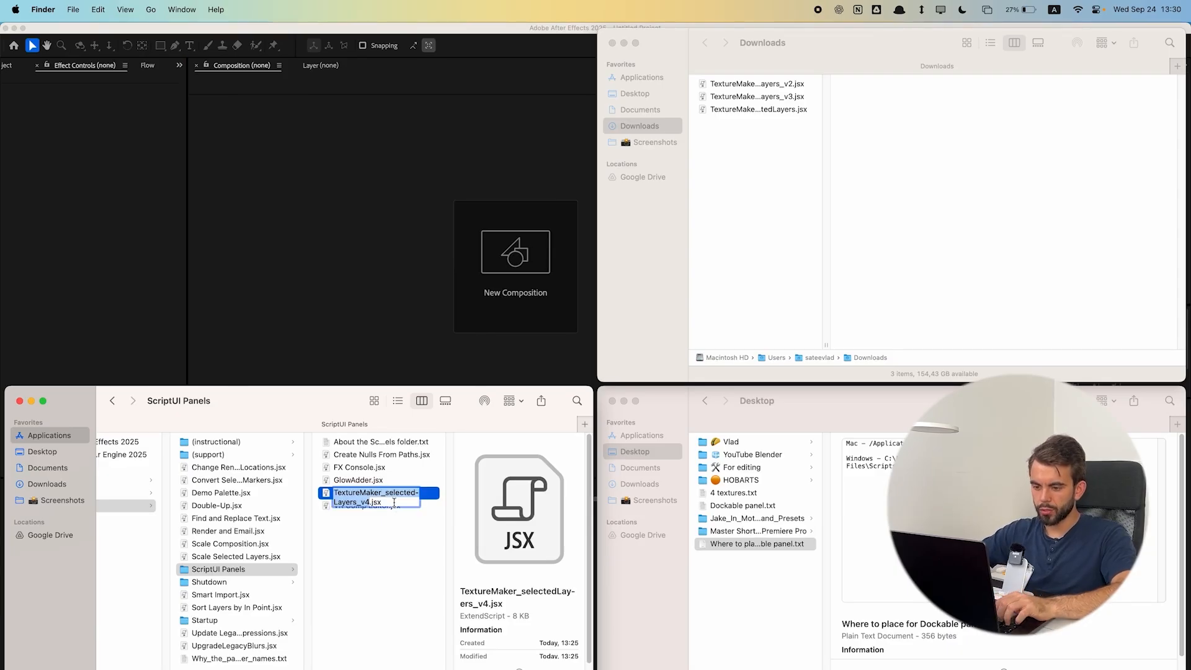
key(Right)
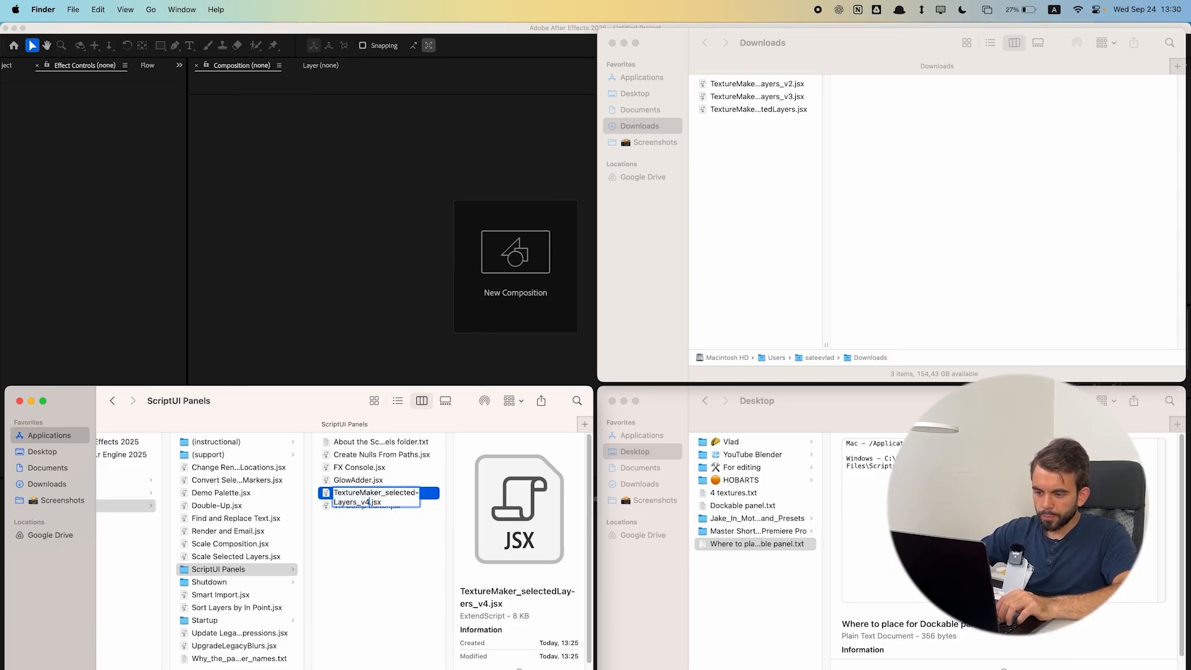
key(BackSpace)
key(BackSpace)
key(BackSpace)
key(BackSpace)
key(BackSpace)
key(BackSpace)
key(BackSpace)
key(BackSpace)
key(BackSpace)
key(BackSpace)
key(BackSpace)
key(BackSpace)
key(BackSpace)
key(BackSpace)
key(BackSpace)
key(BackSpace)
key(BackSpace)
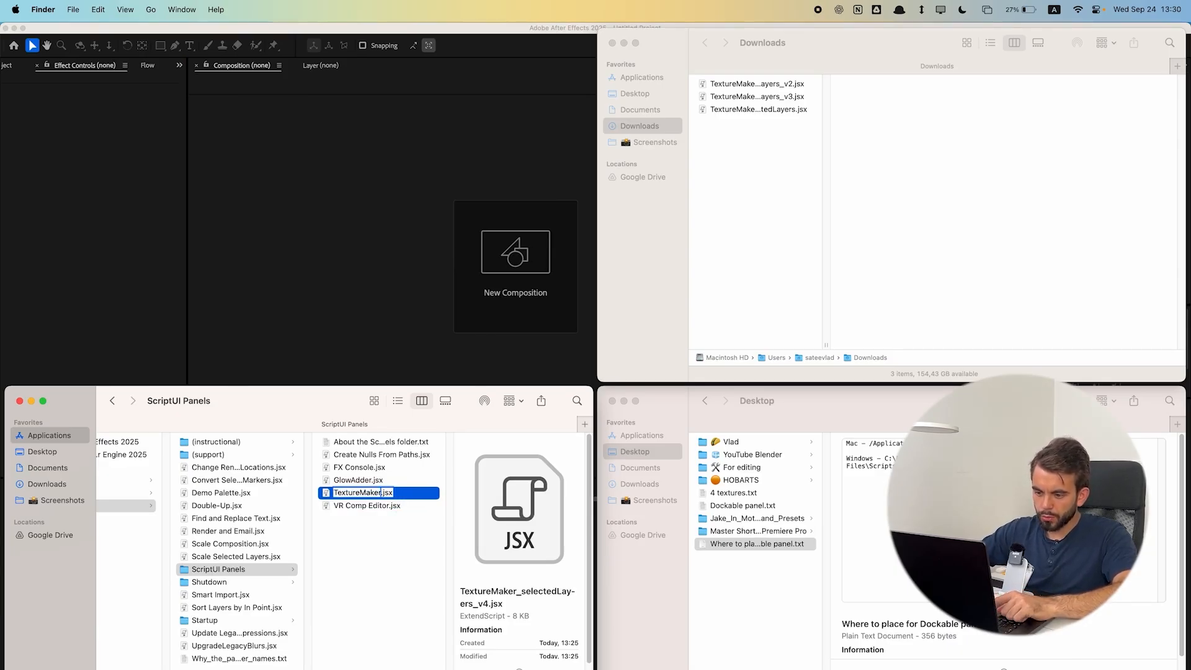
key(Right)
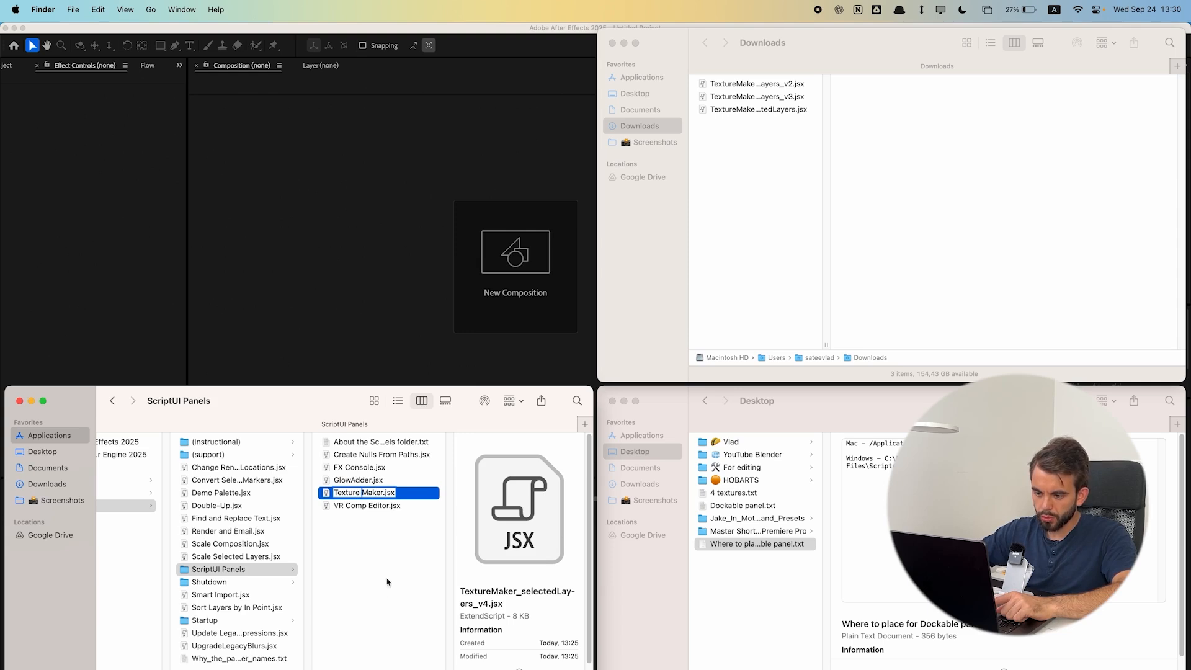
click(390, 606)
- Enter the account password to authorise renaming the script file
text(•••••)
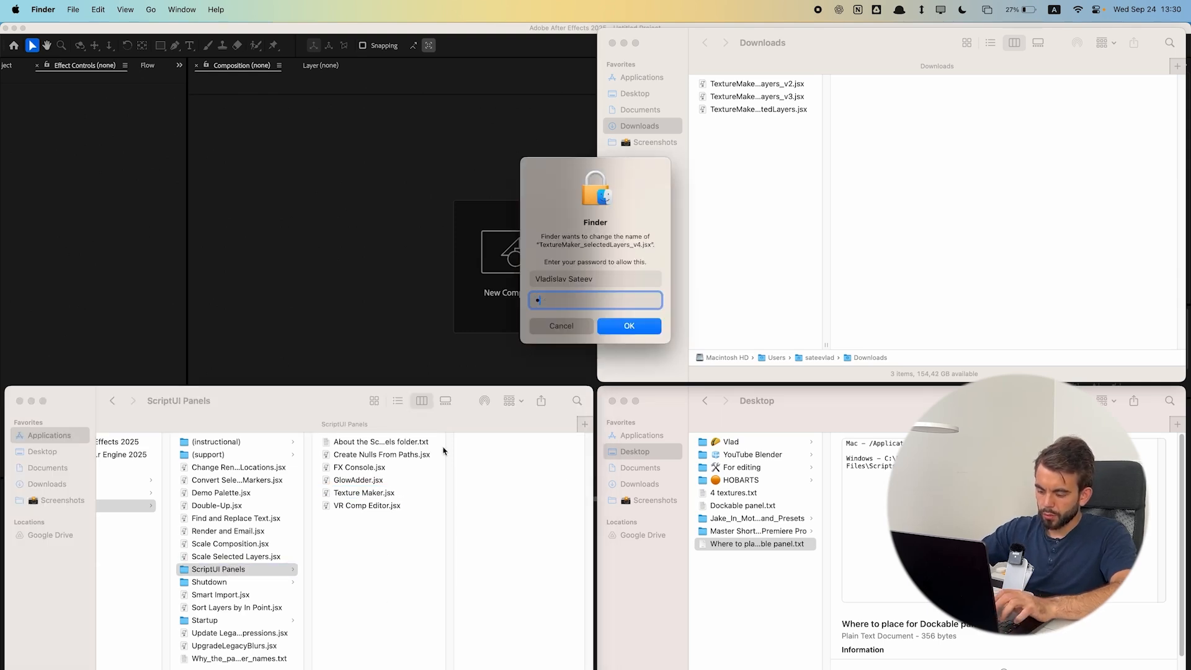
text(•••••)
key(Return)
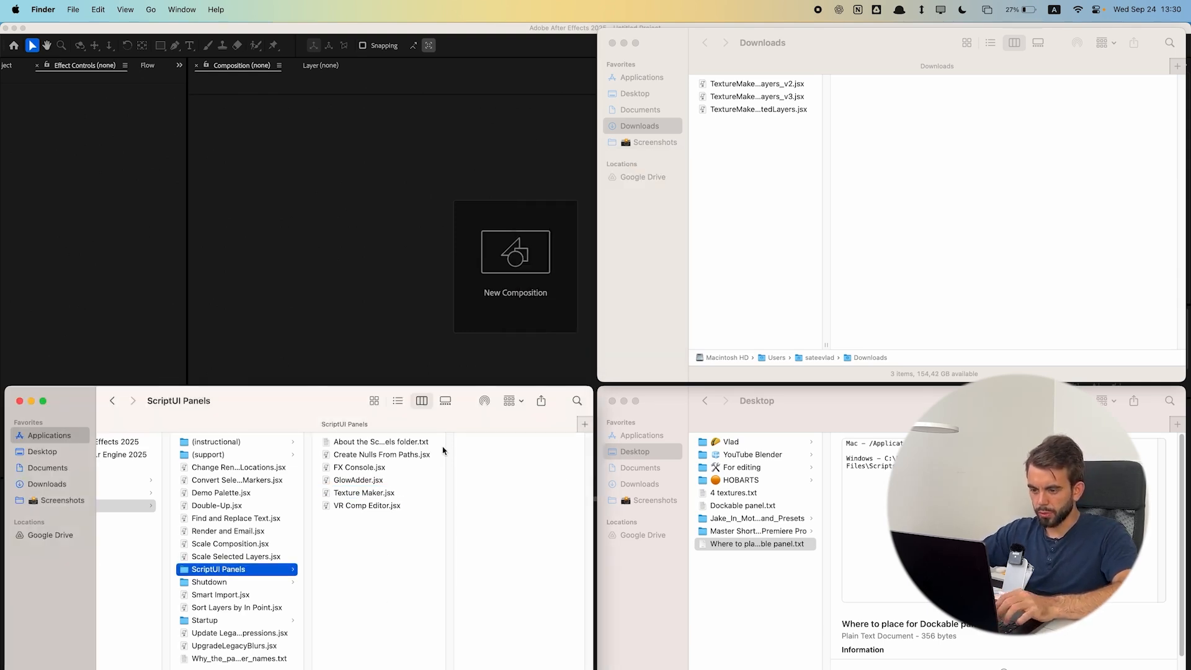
- Switch to After Effects, open the Texture Maker script panel and dock it in the group with Effects & Presets
click(356, 256)
key(super+Tab)
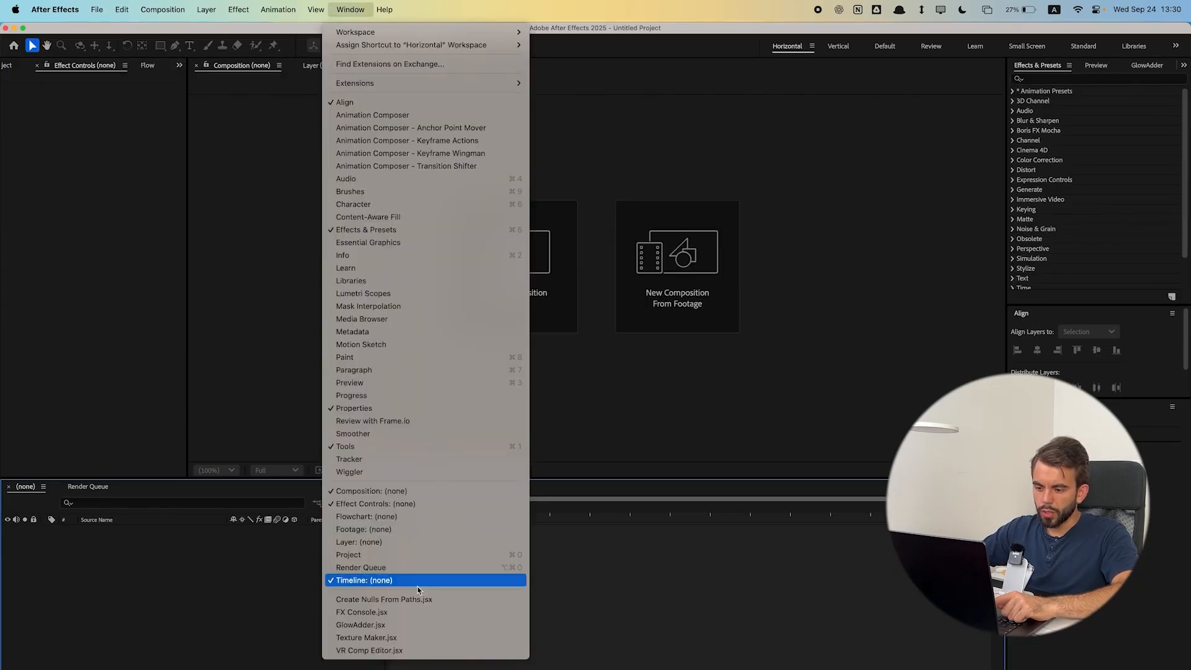
click(375, 638)
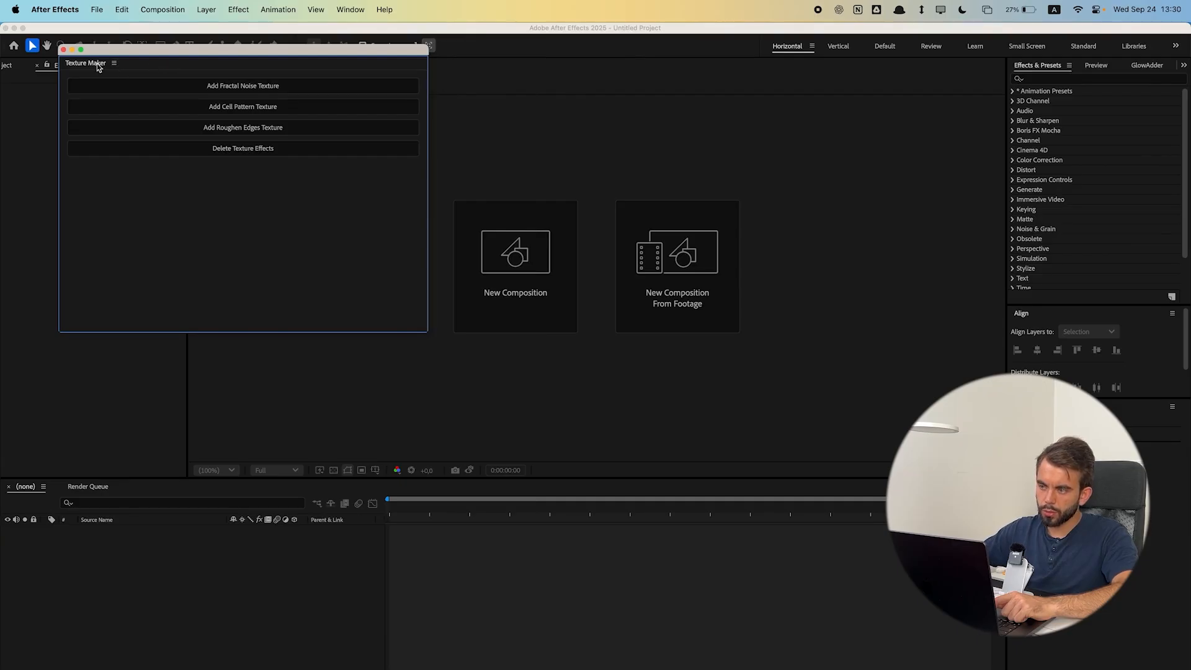
drag(96, 63, 1070, 68)
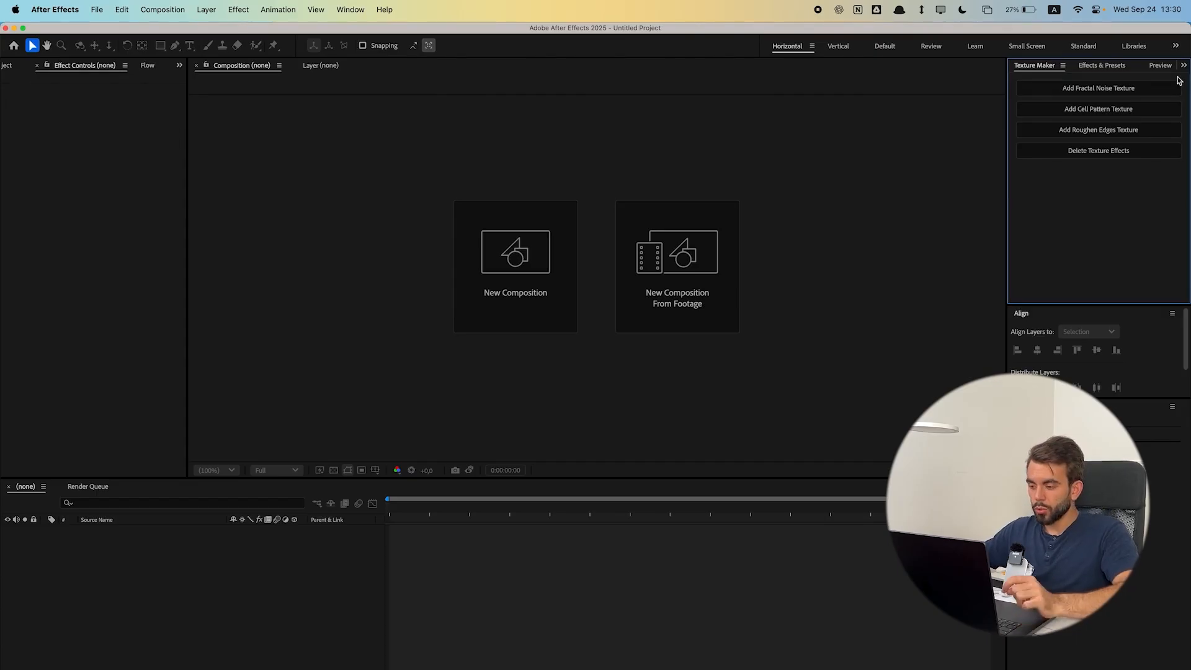
click(588, 619)
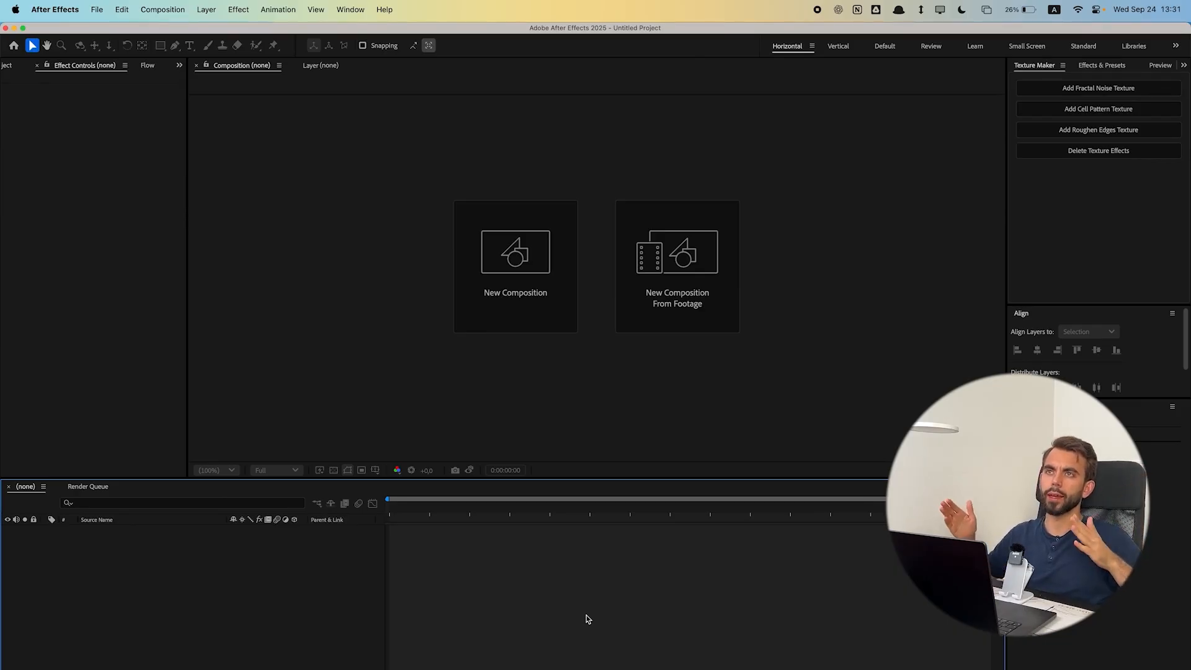
click(351, 9)
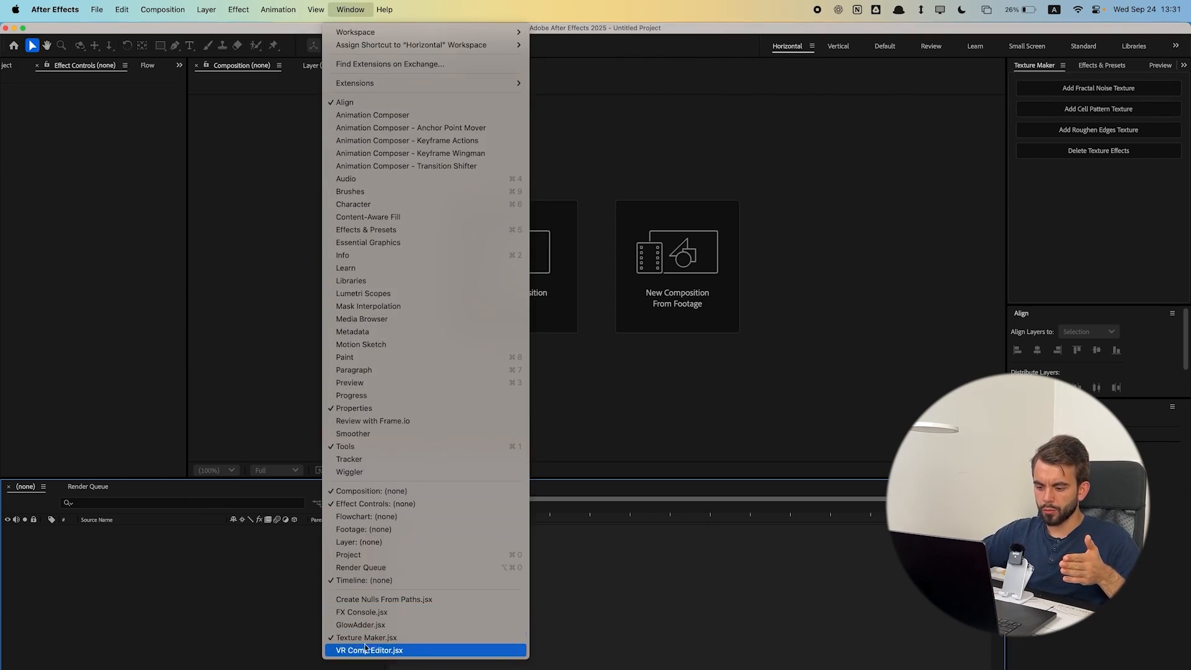
- Switch to Finder, preview Dockable panel.txt and highlight its prompt from the first line through requirement 7
click(381, 668)
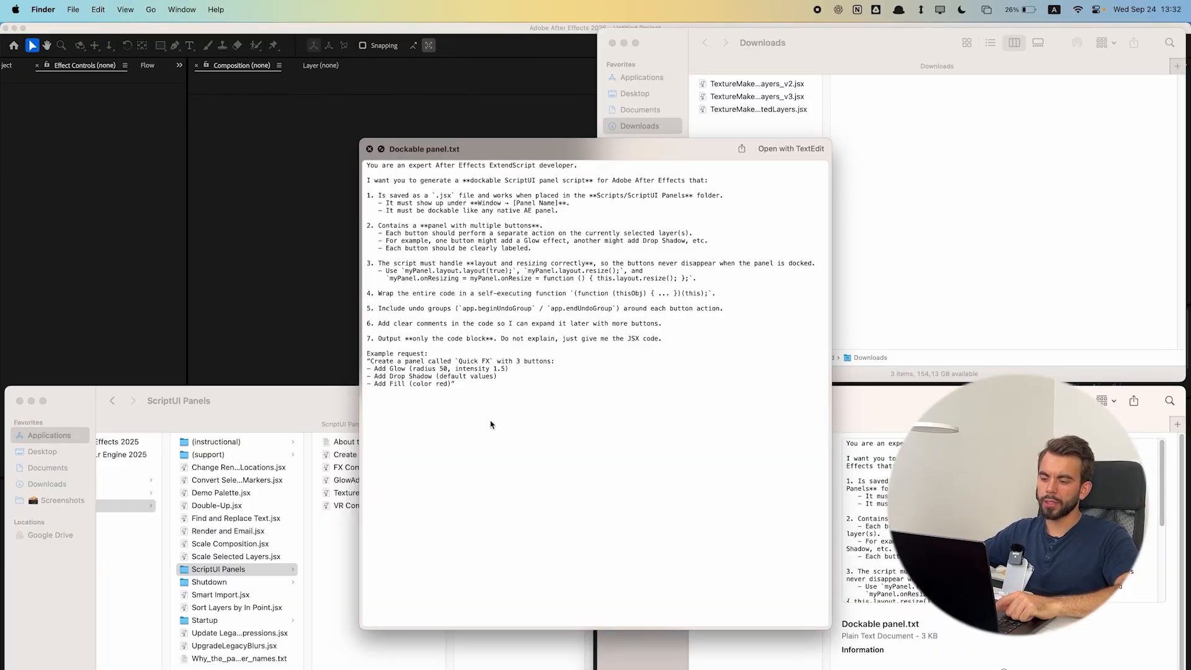
drag(503, 346, 292, 165)
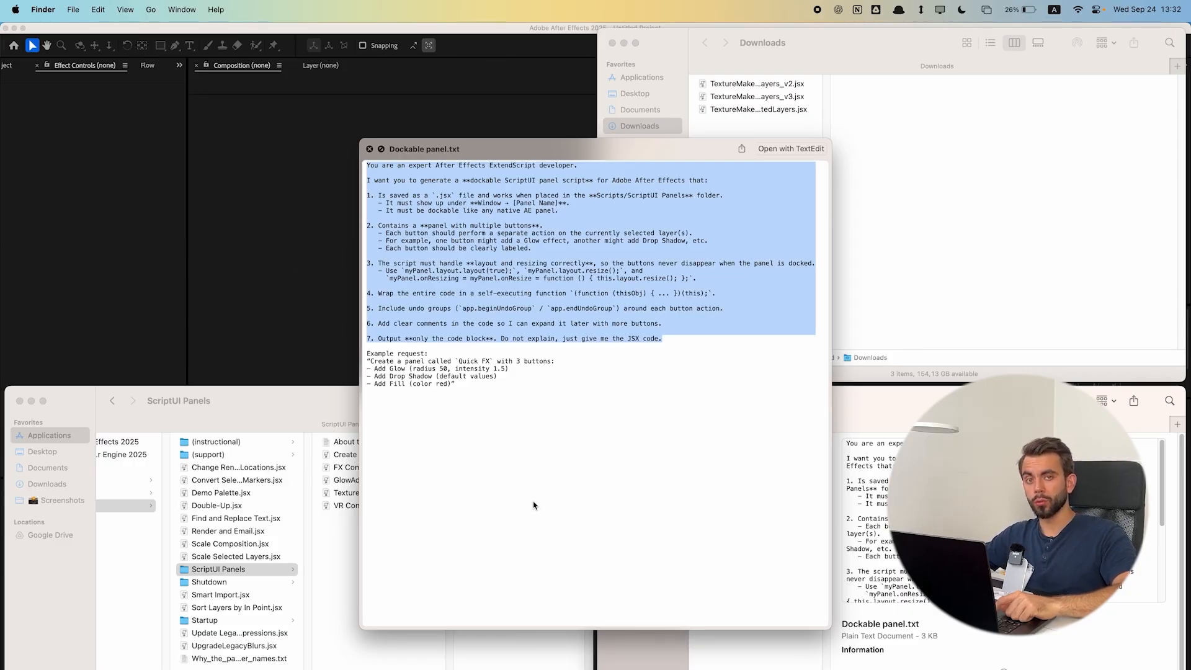
key(space)
click(335, 356)
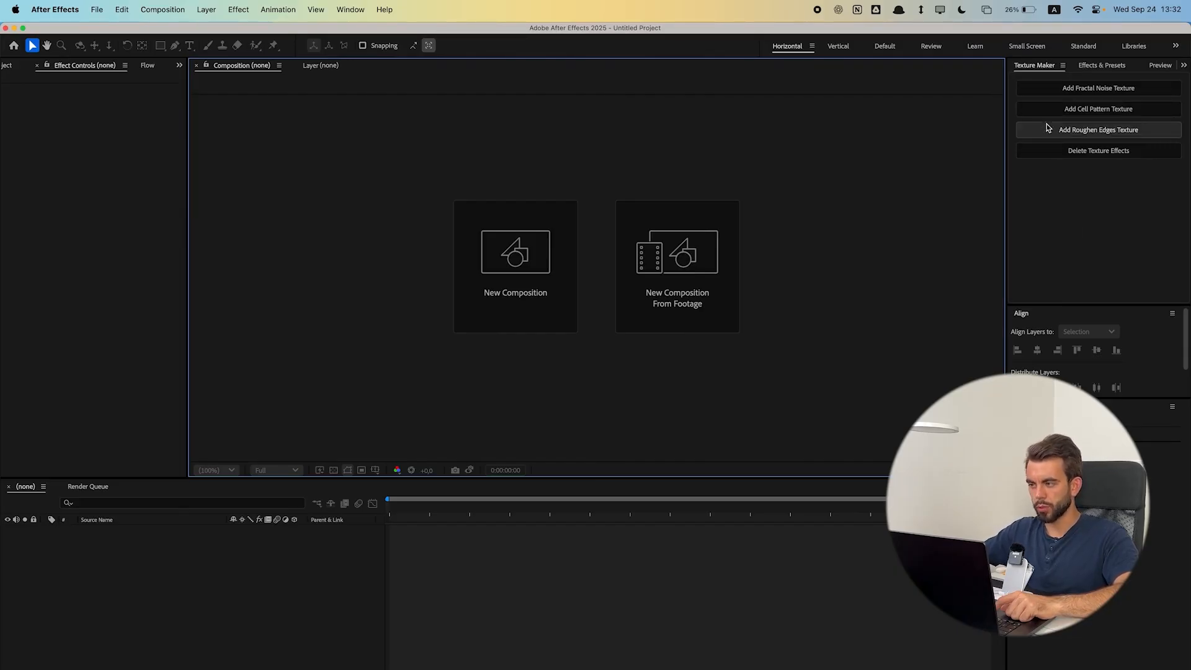
click(1062, 65)
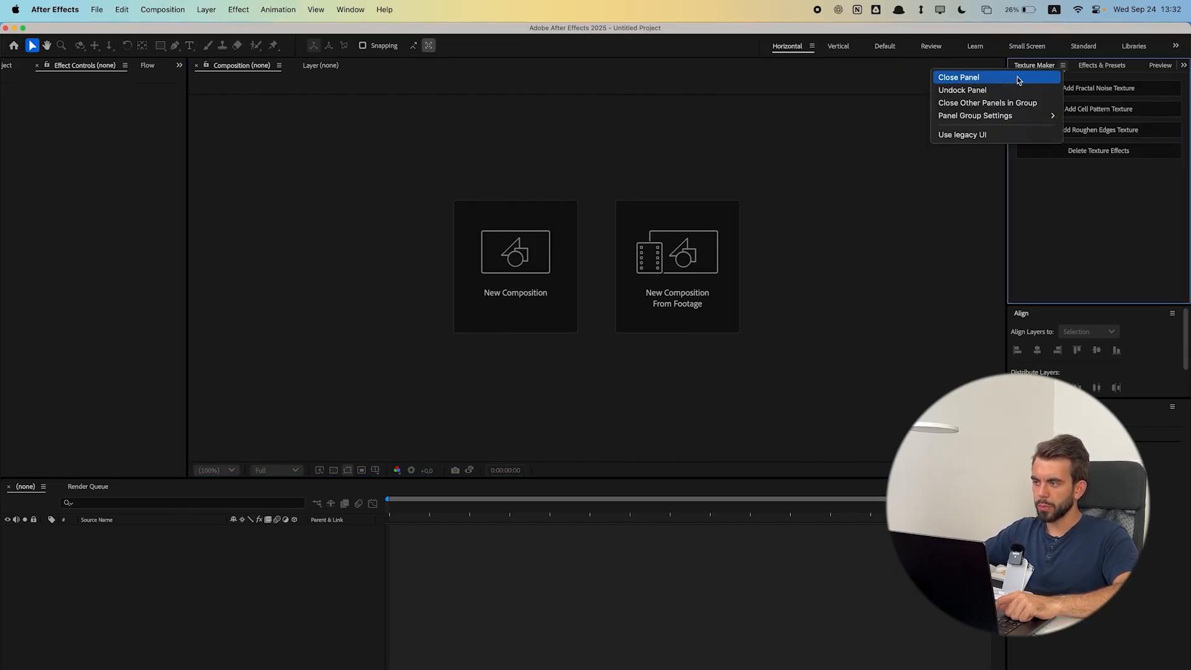
click(430, 611)
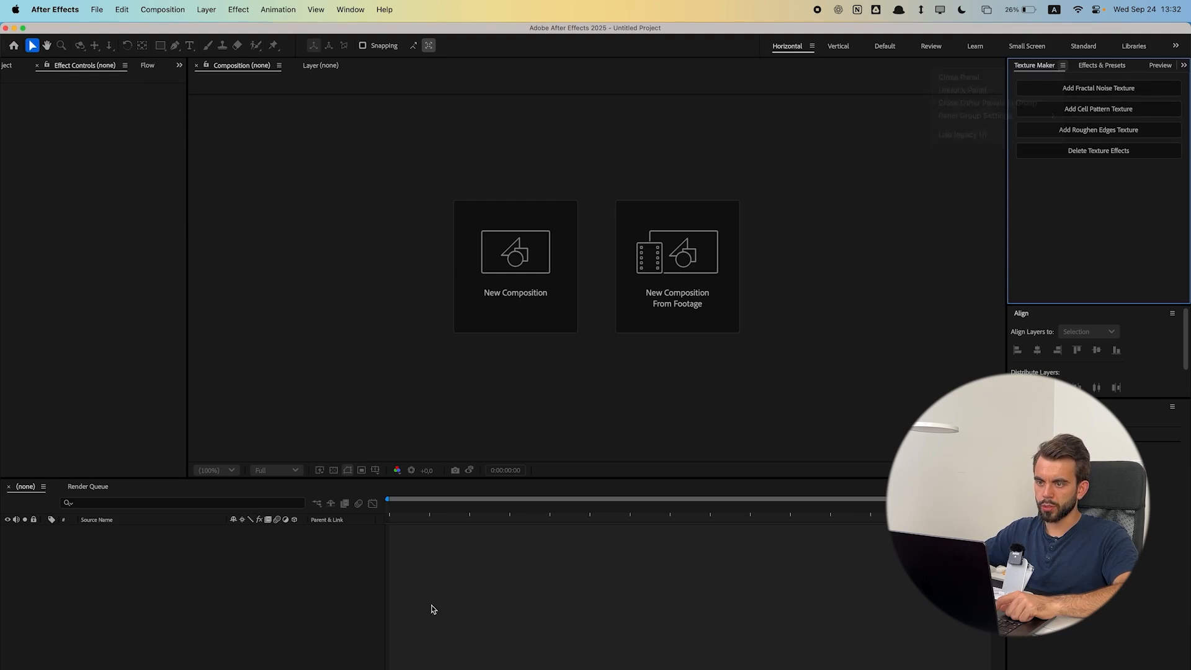
click(351, 9)
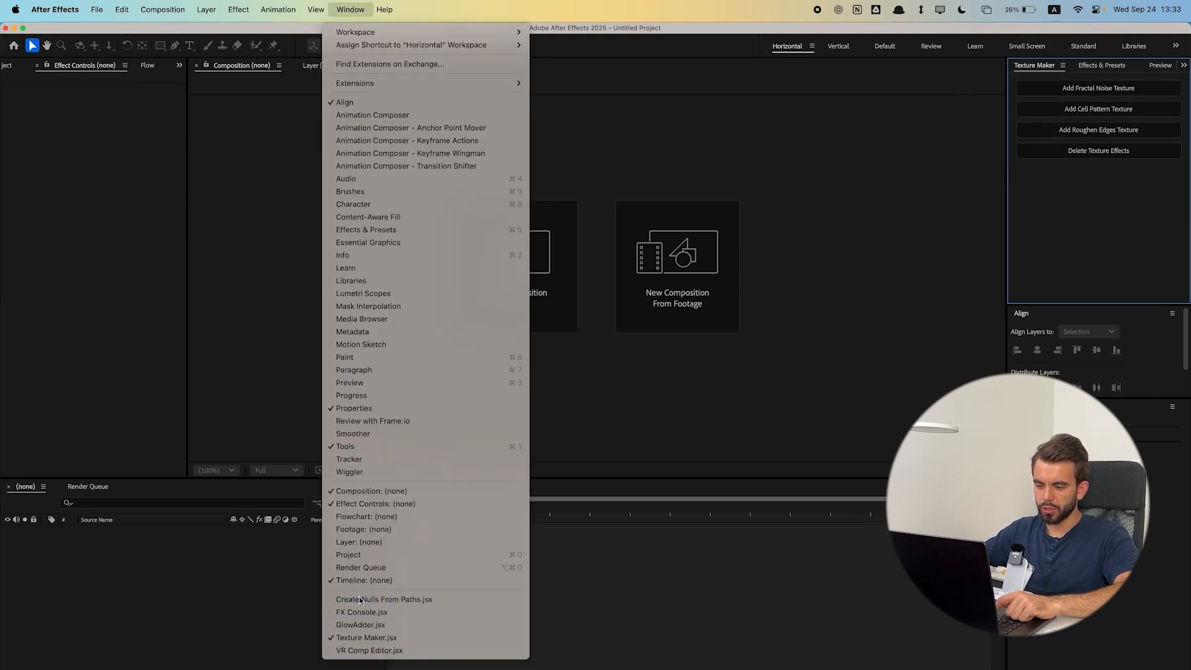
click(590, 630)
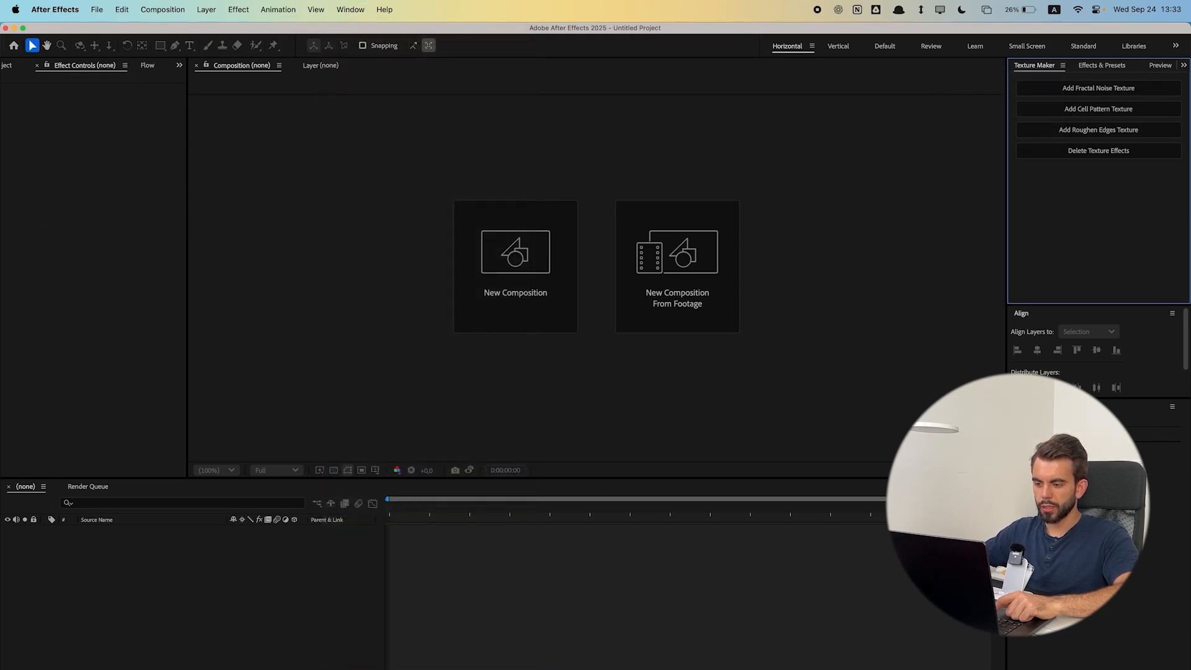
- Switch to the browser and view the Scripts & Scriptlets download page for After Effects
key(super+Tab)
click(343, 532)
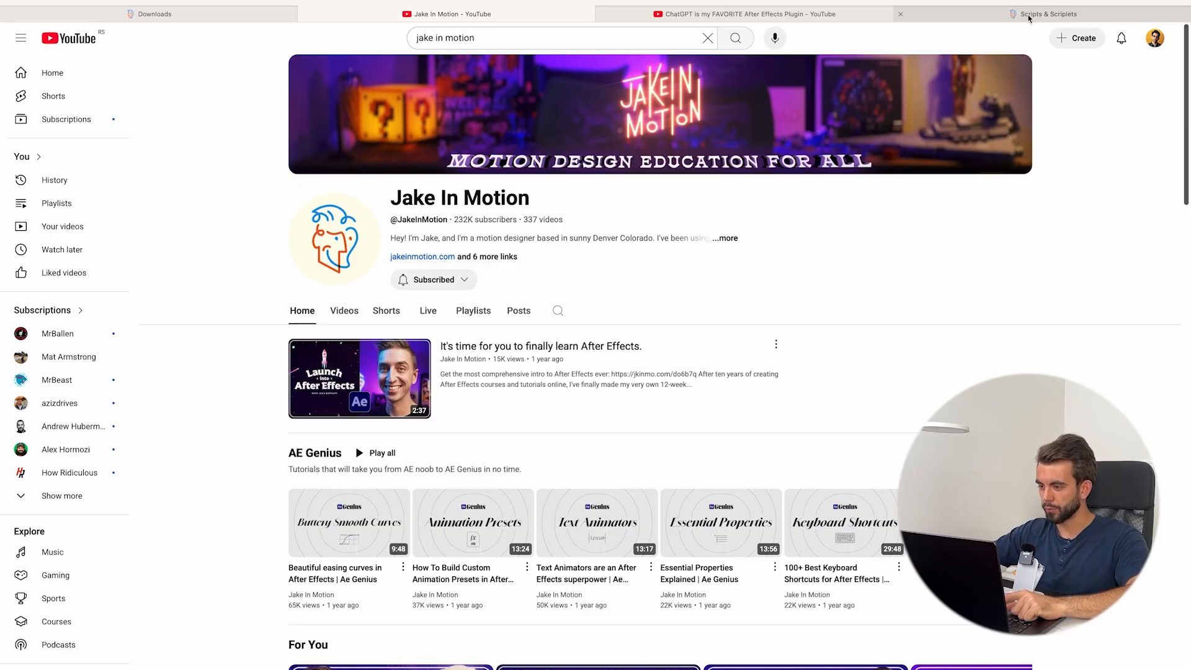
click(1029, 15)
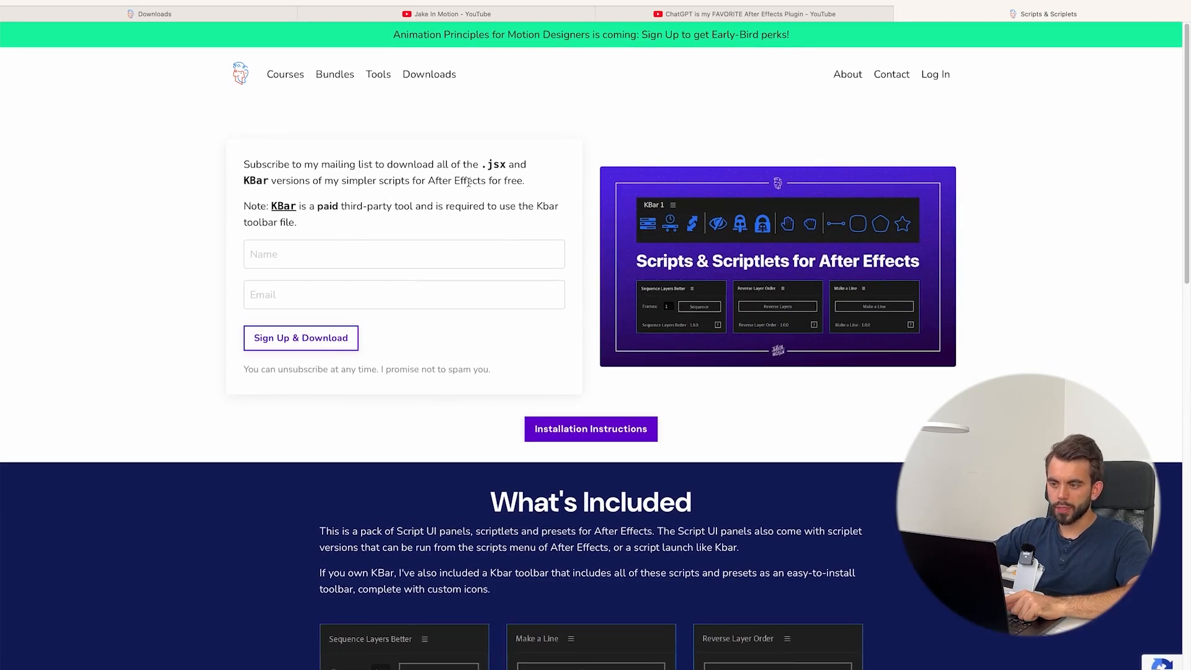
- Browse the Jake In Motion channel's videos, view "ChatGPT is my FAVORITE After Effects Plugin" and highlight its scripts download line
click(447, 14)
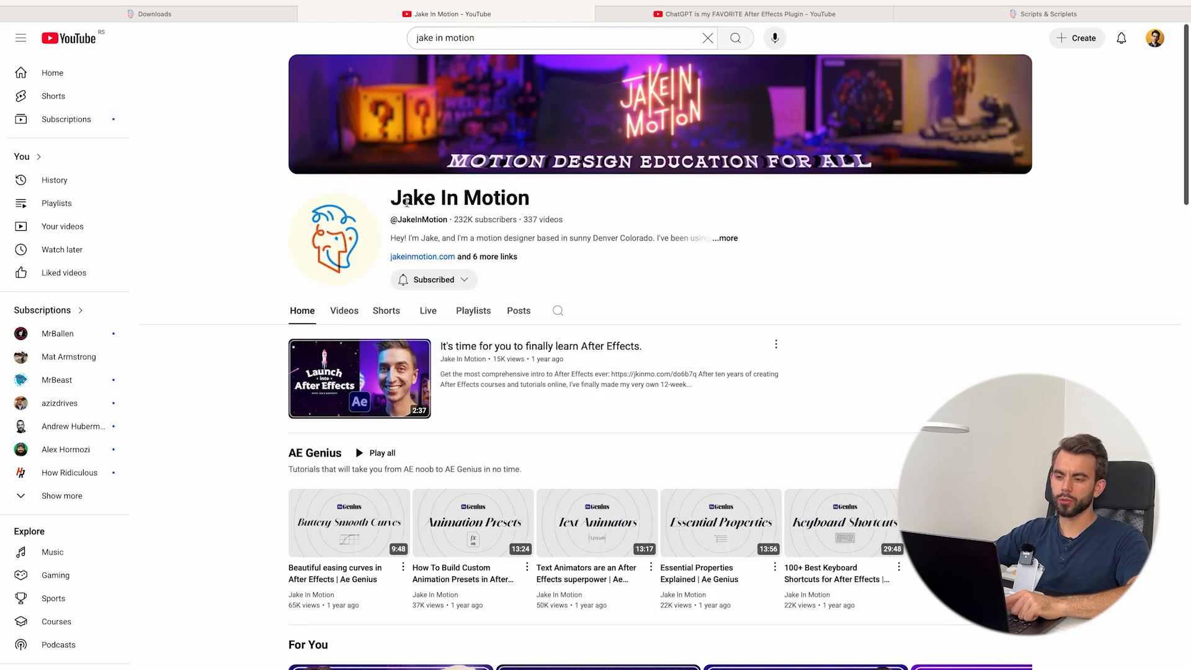
click(344, 310)
scroll(360, 315, down, 8)
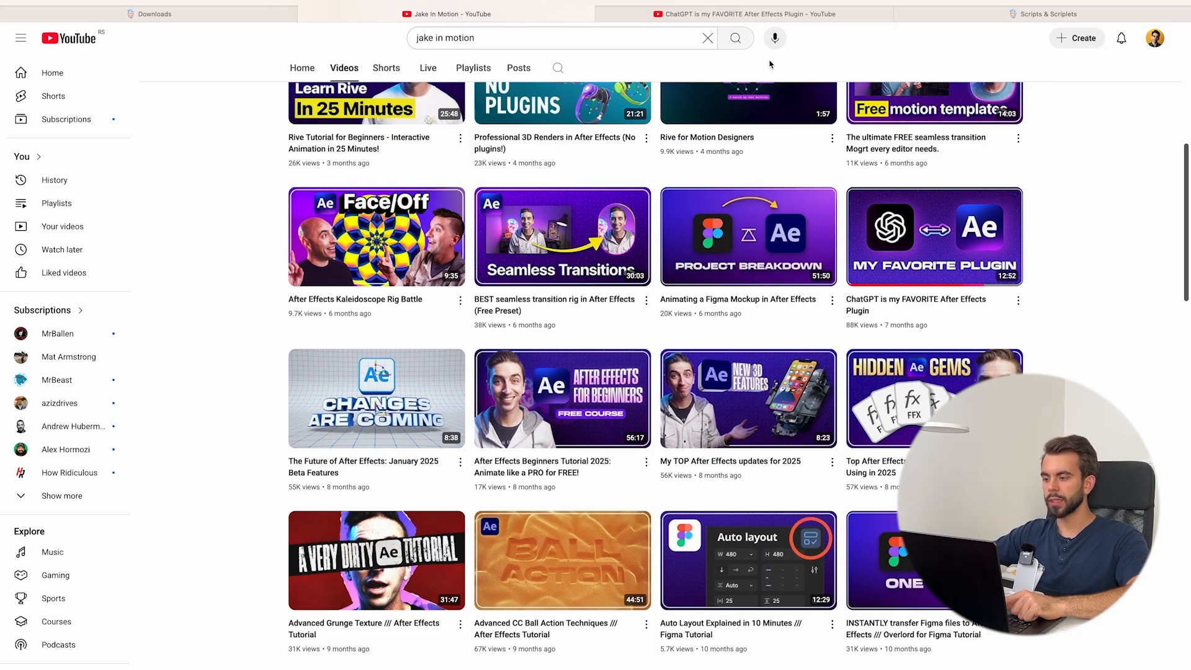
click(928, 255)
drag(21, 351, 164, 353)
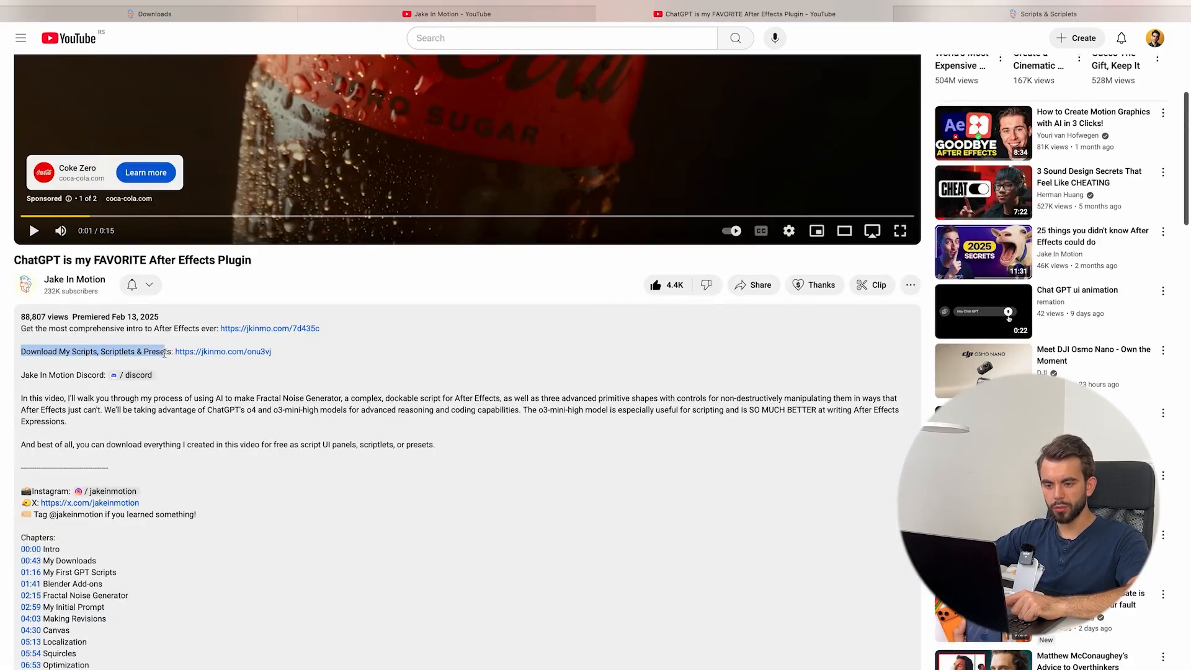
- Switch to Finder, browse the Jake_In_Motion_Scripts_and_Presets folder and preview its two terms-of-use PDFs
click(167, 370)
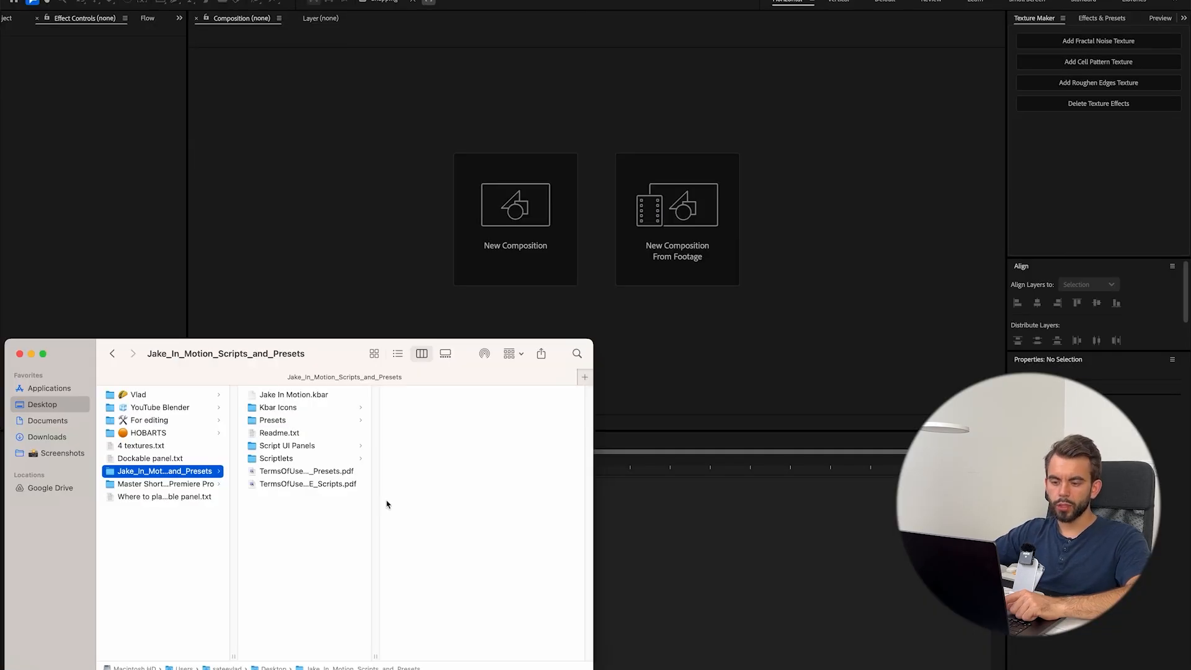
key(Right)
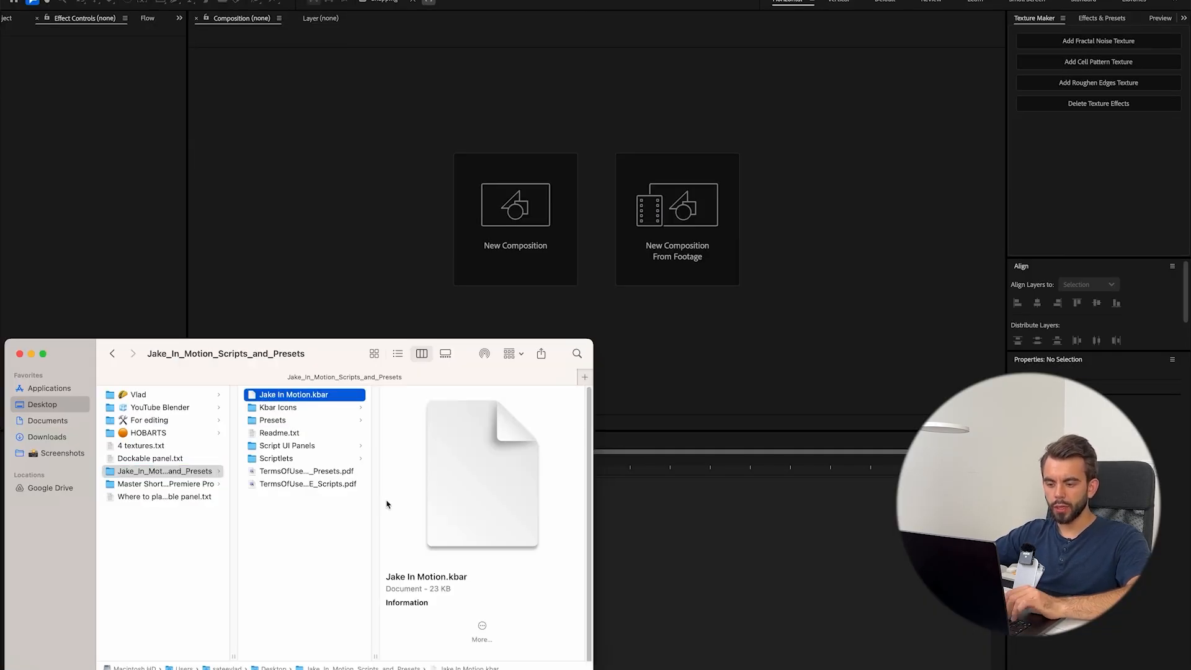
key(Down)
key(Down)
key(Down)
key(Down)
key(Down)
key(Down)
key(Down)
key(space)
key(Up)
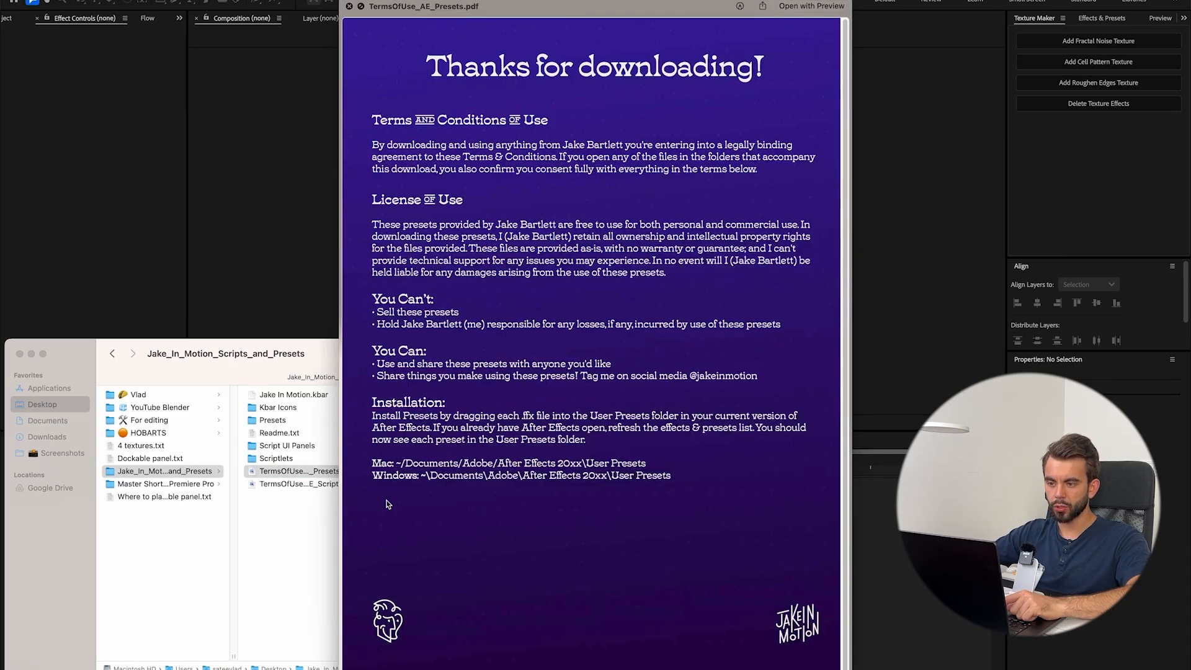
key(Down)
key(space)
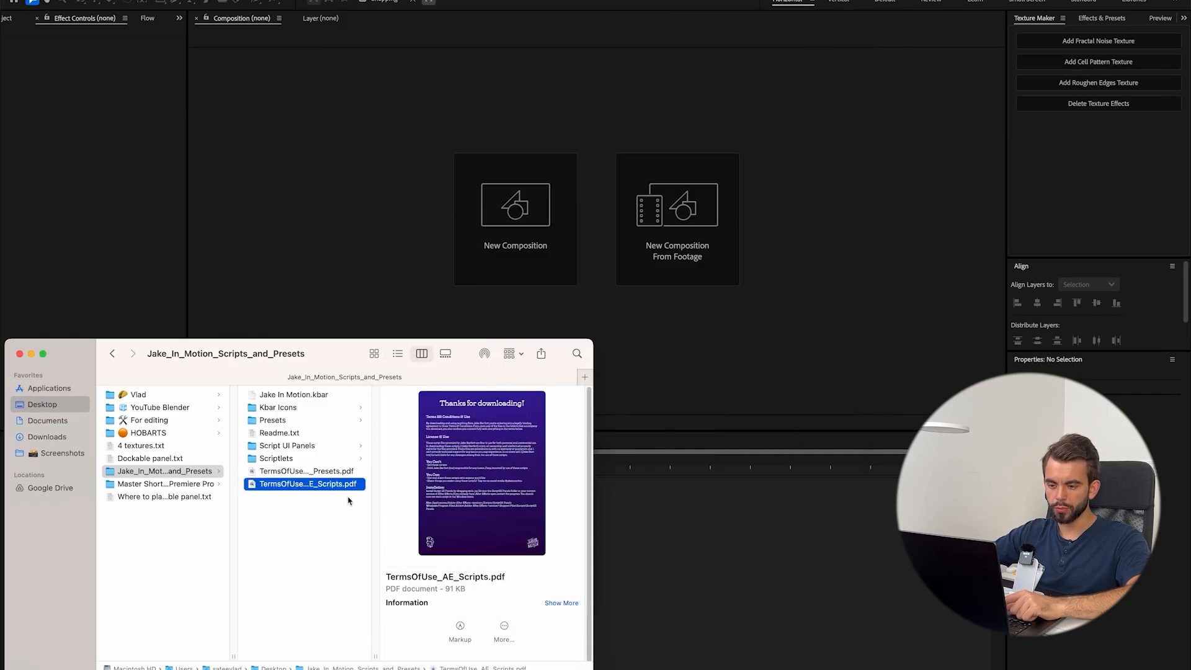
key(Up)
key(Up)
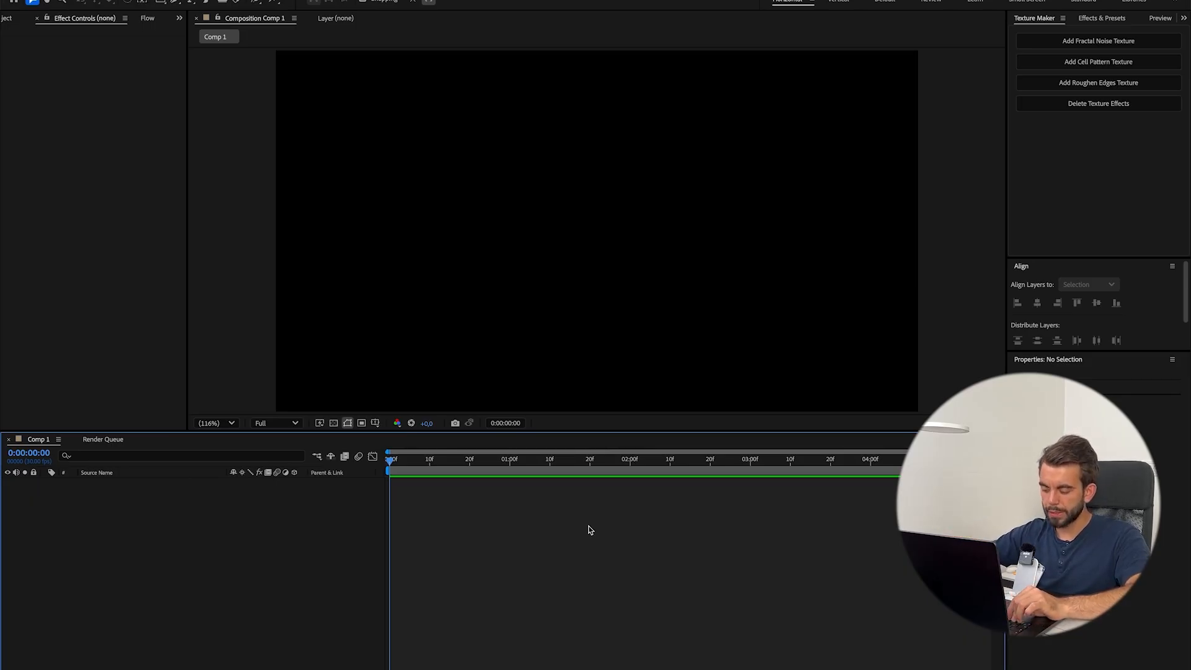
- Switch to After Effects and look up the Run Script File command's key assignment by searching for "run scr"
key(super+alt+apostrophe)
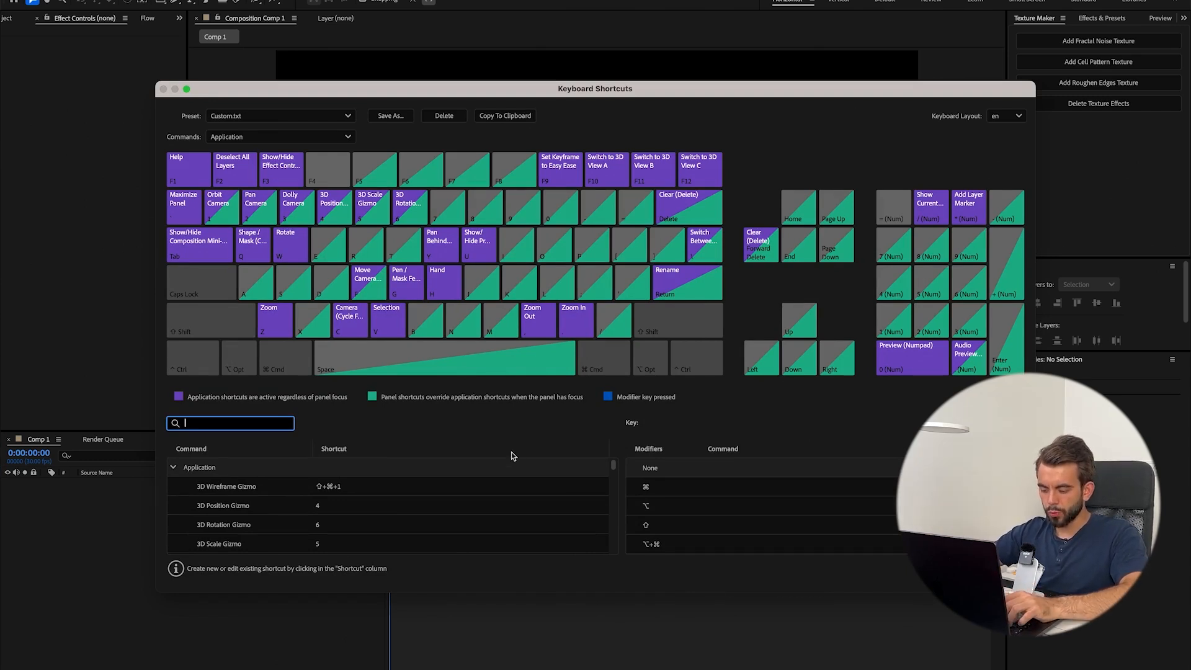
text(run scr)
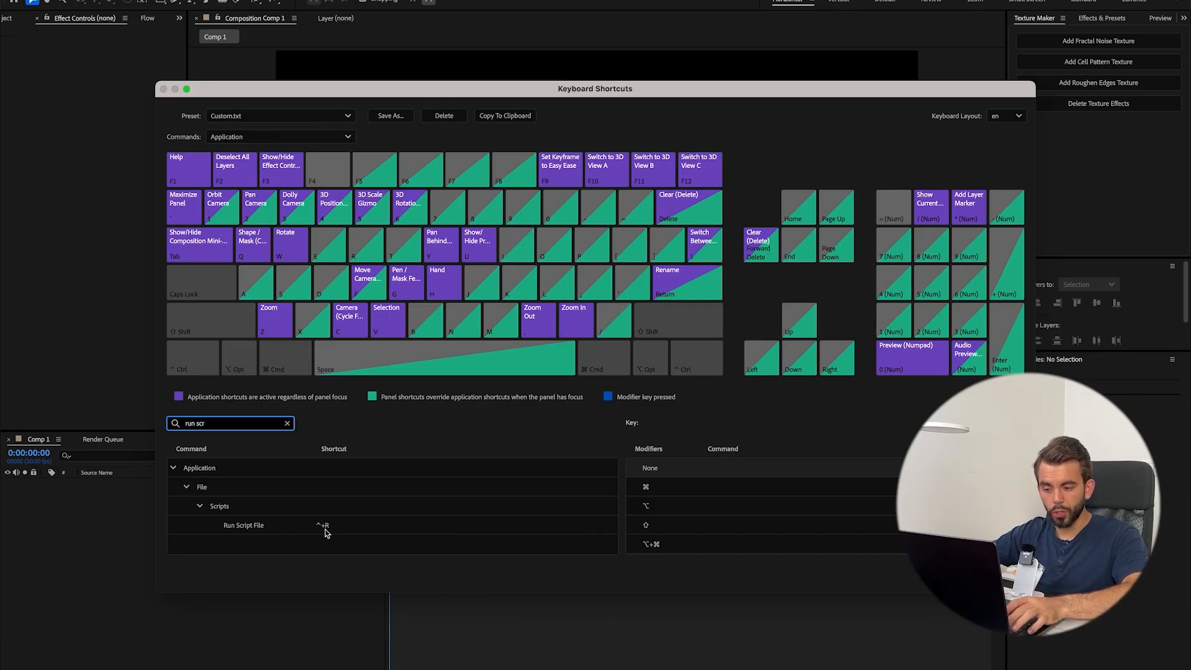
key(Return)
- Run the Make a Line.jsx script file from the Script UI Panels folder inside Jake_In_Motion_Scripts_and_Presets
key(ctrl+r)
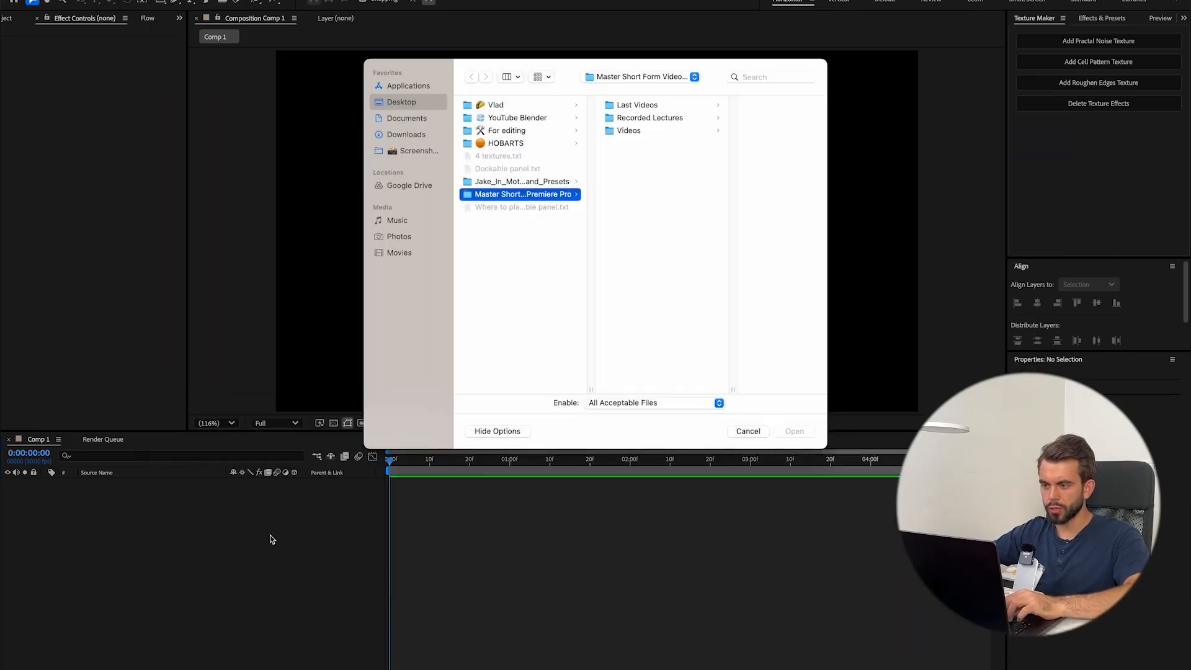
key(Up)
key(Right)
key(Down)
key(Down)
key(Down)
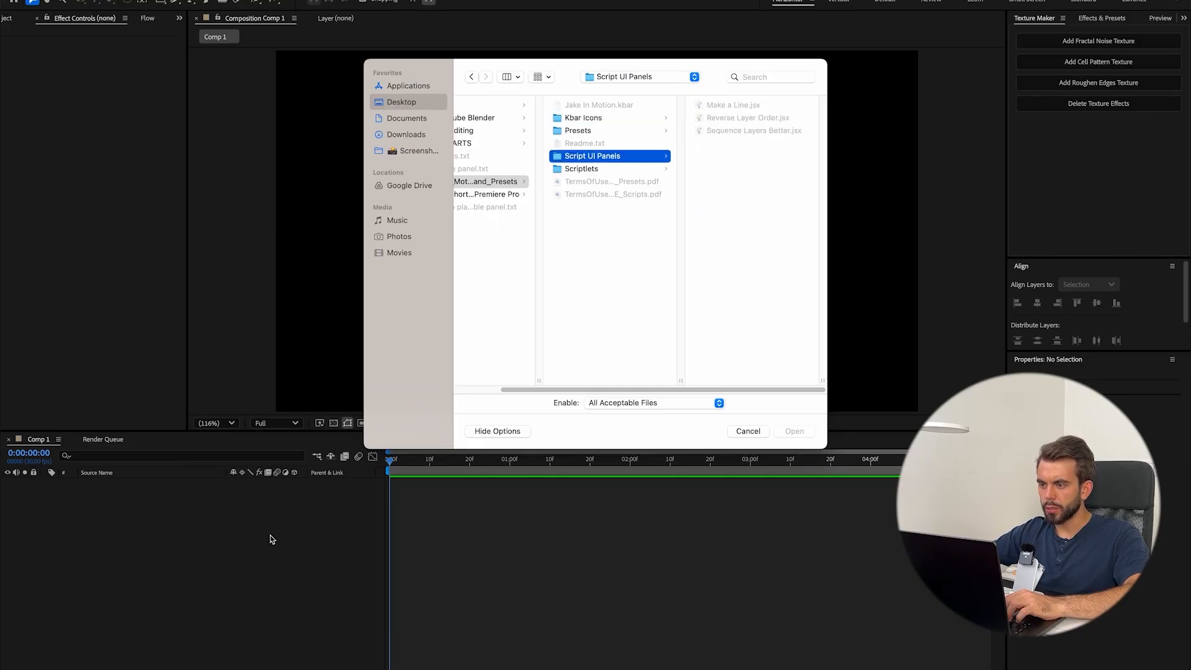
key(Up)
key(Right)
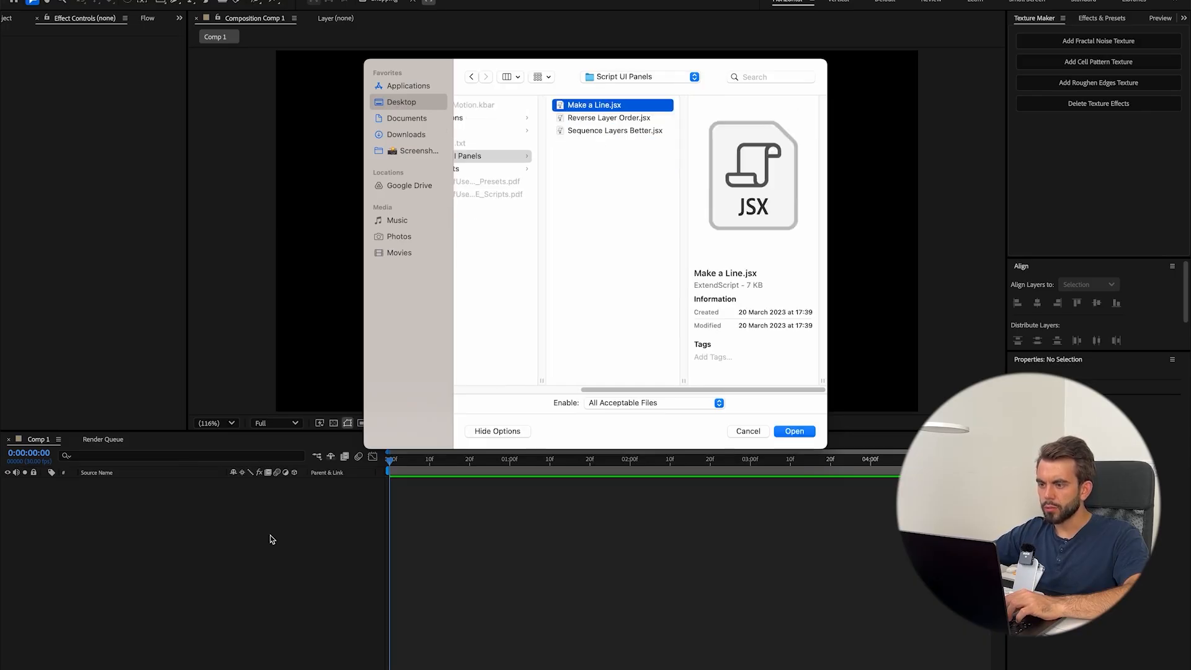
key(Return)
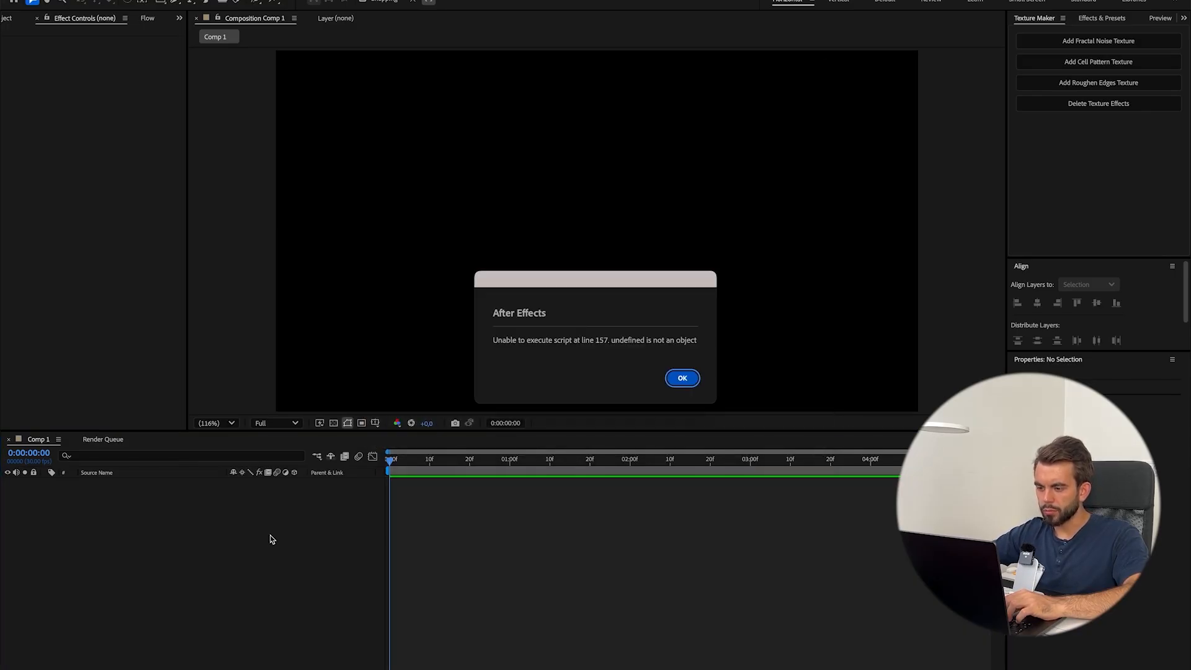
key(Return)
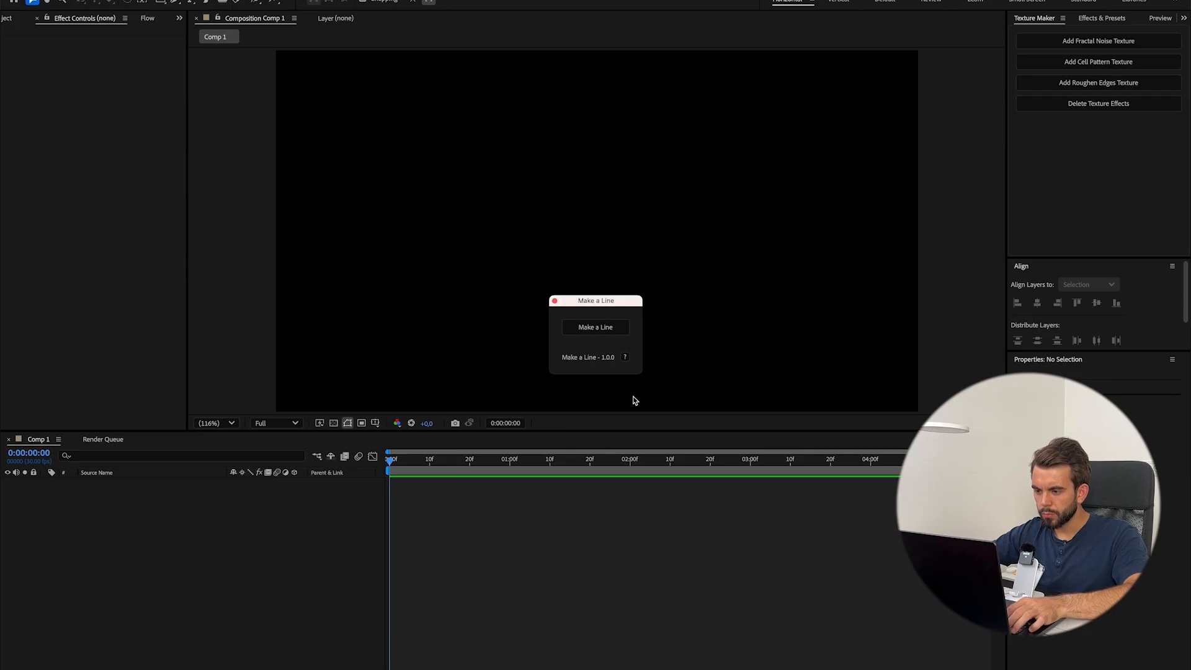
- Create a line in Comp 1 with the Make a Line script and close its window
click(595, 327)
click(551, 561)
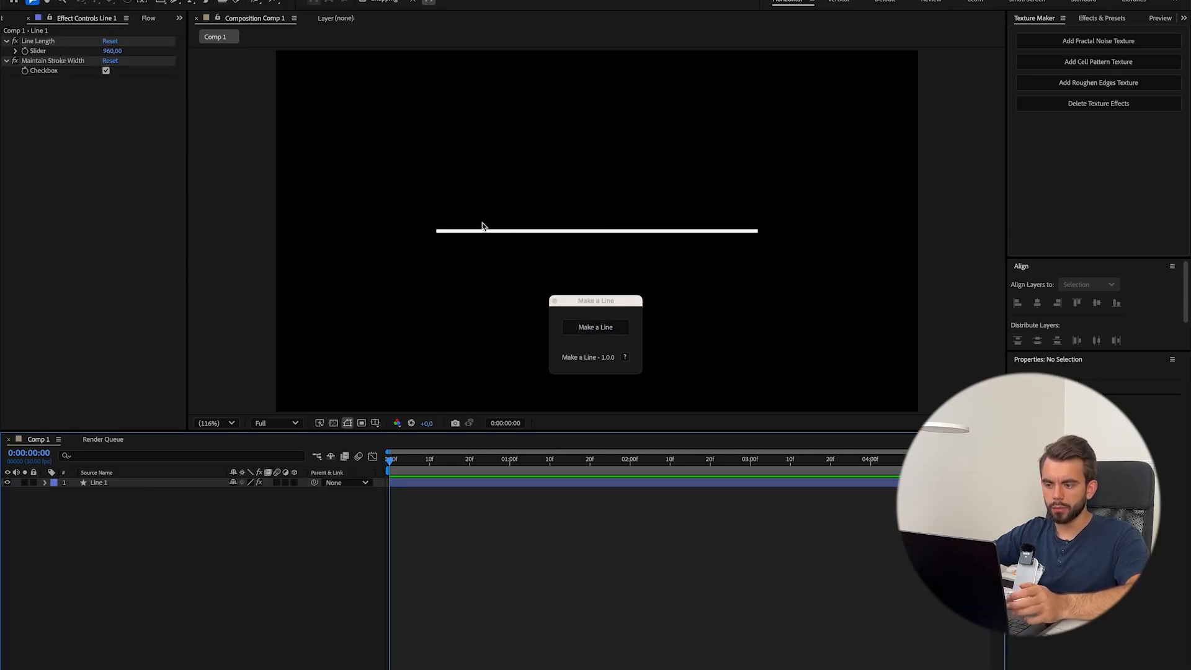
click(555, 302)
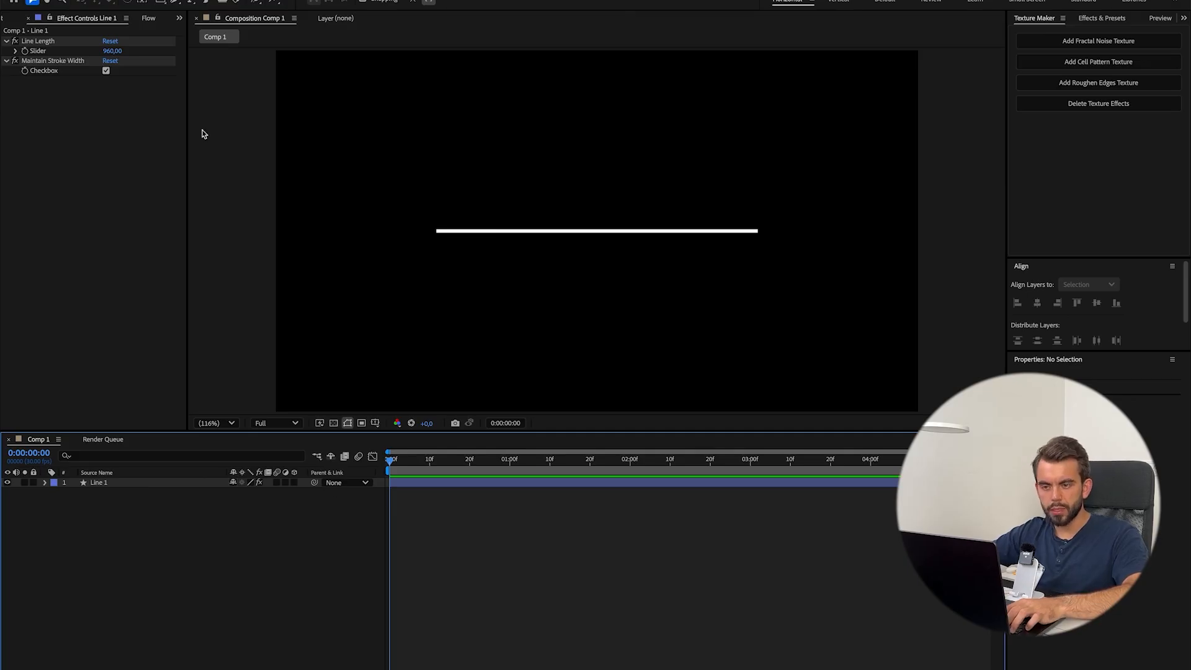
- Draw a straight horizontal line of similar length just above the script-made line with the Pen tool
click(176, 2)
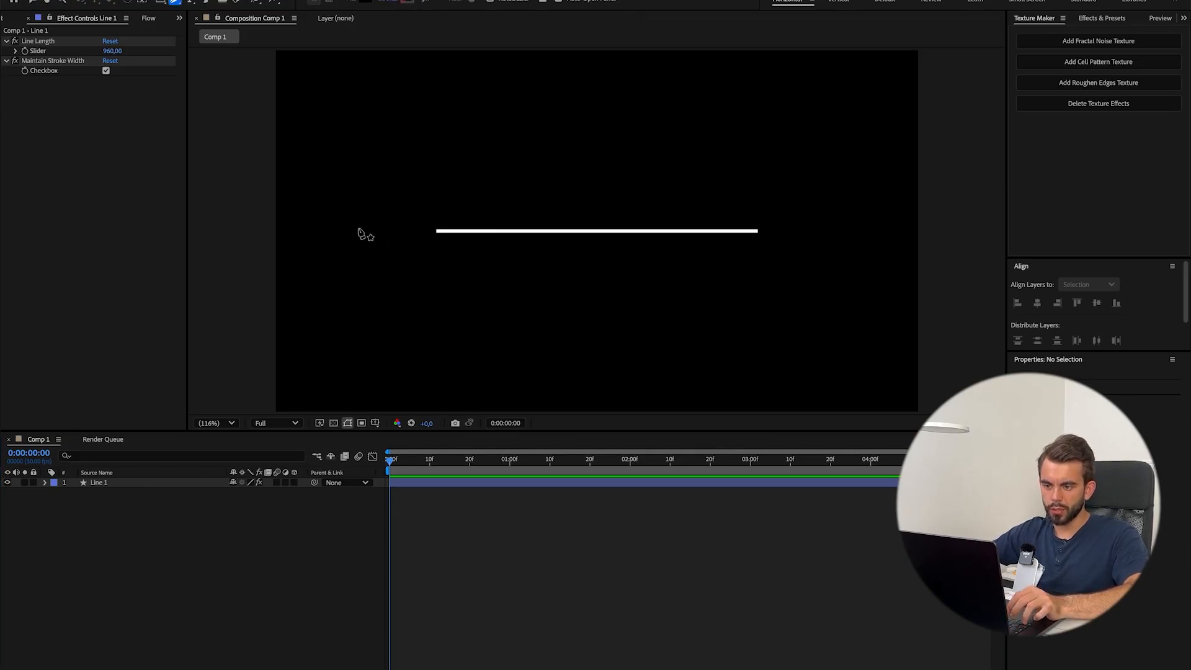
click(435, 209)
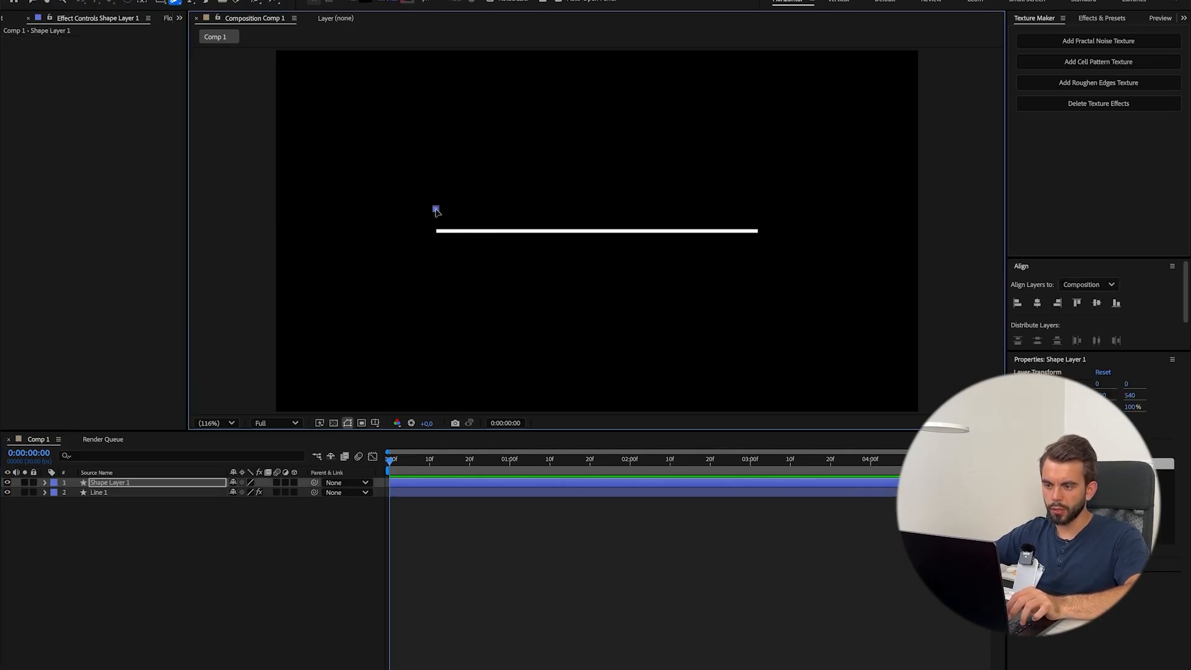
click(760, 209)
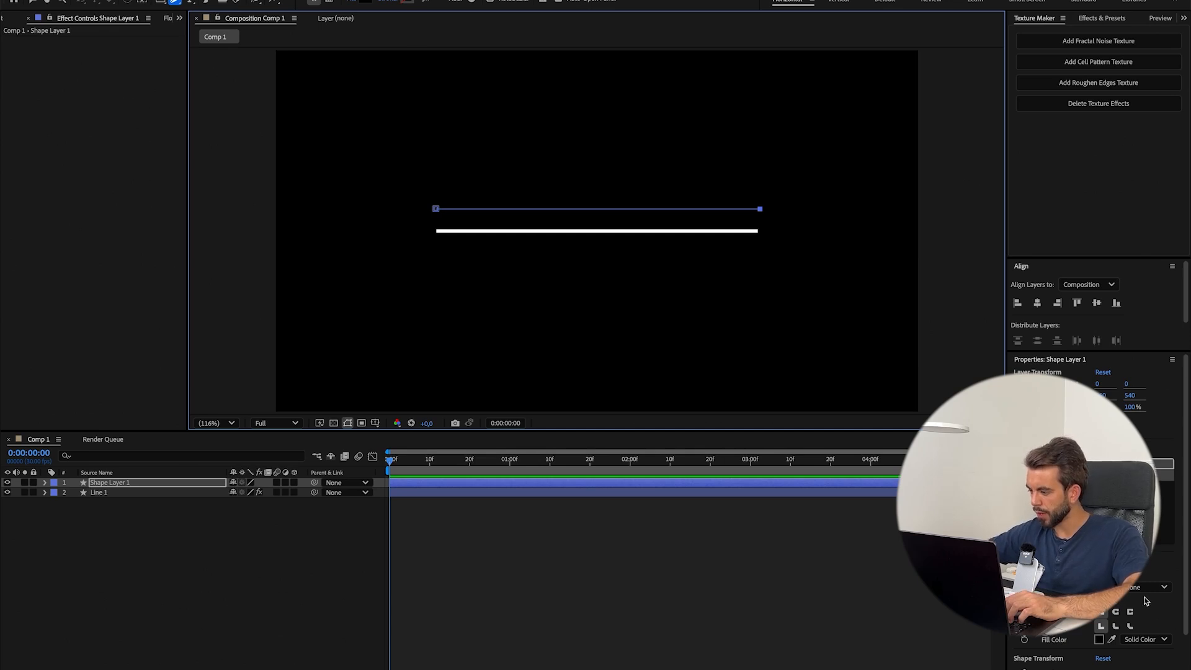
- Give the hand-drawn line a solid color stroke and center it in the composition
click(1154, 641)
click(1090, 644)
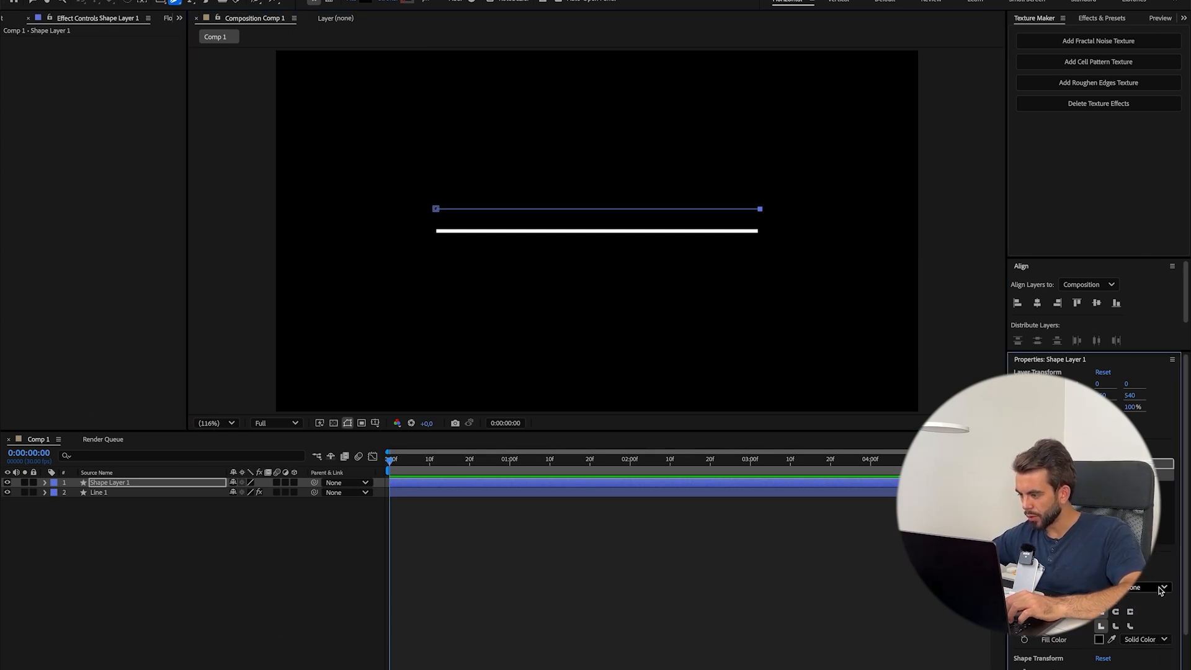
click(1155, 588)
click(1150, 619)
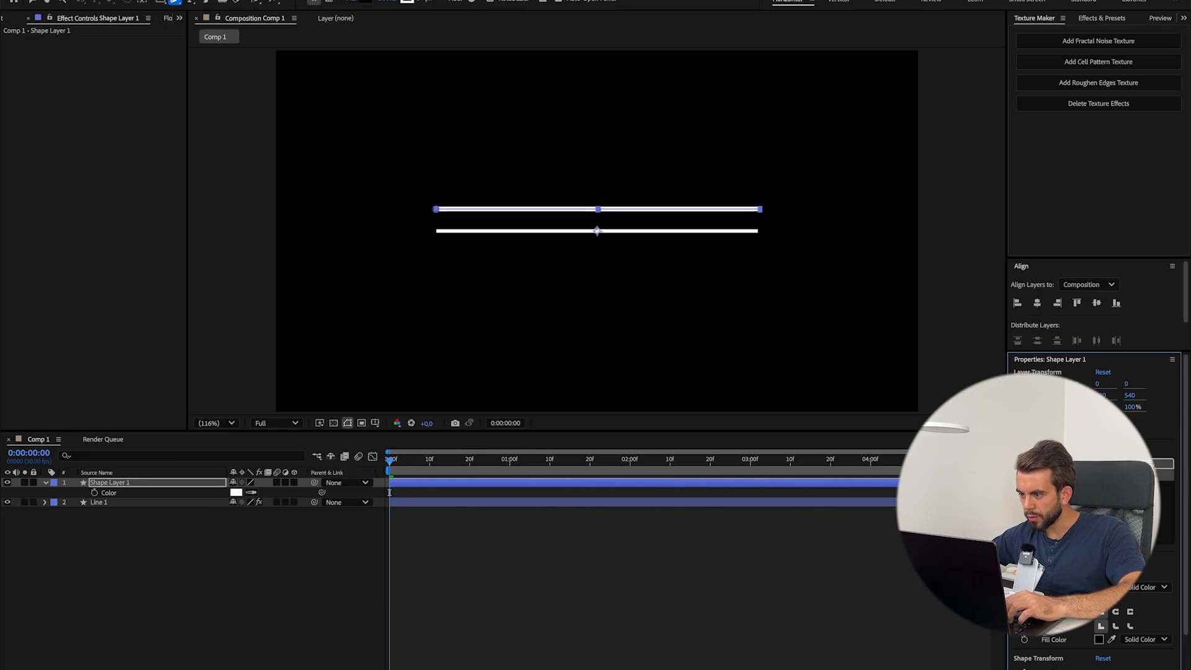
click(1096, 303)
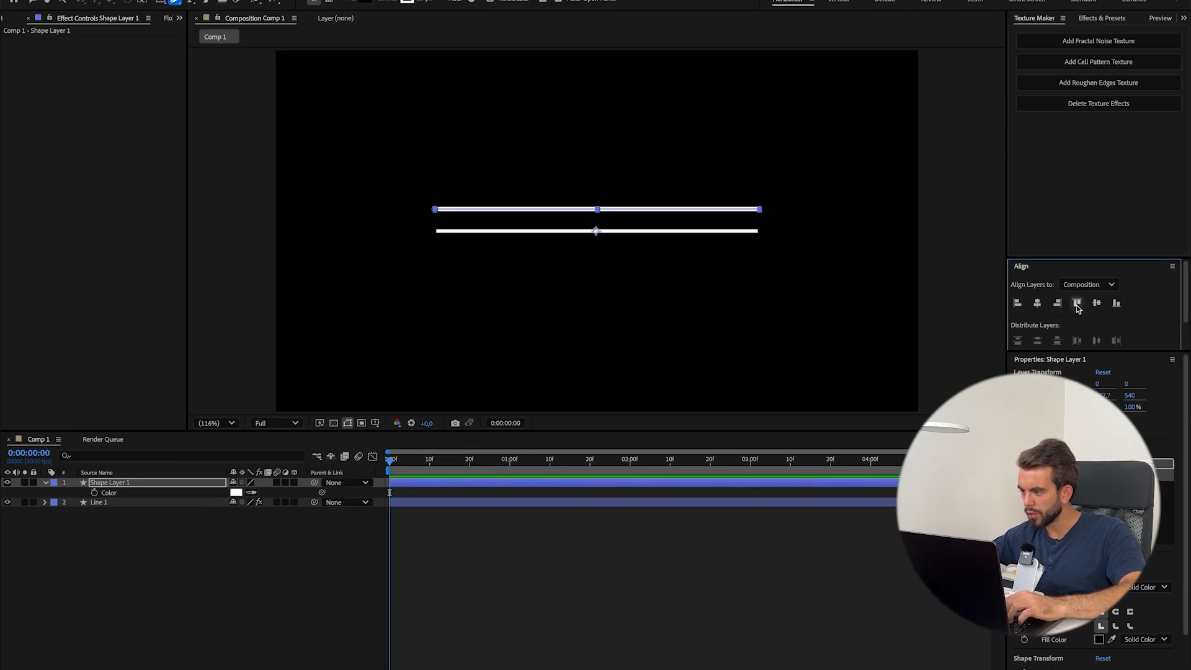
click(187, 577)
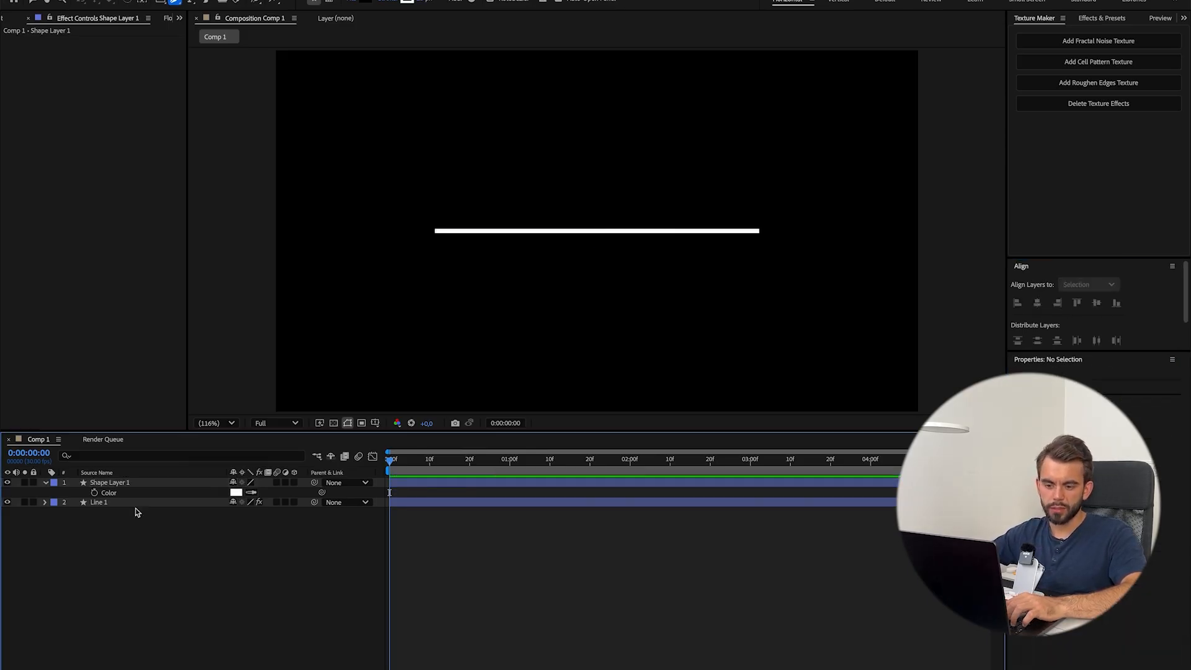
- Delete the hand-drawn shape layer and the script-made line layer from Comp 1
click(123, 482)
key(Delete)
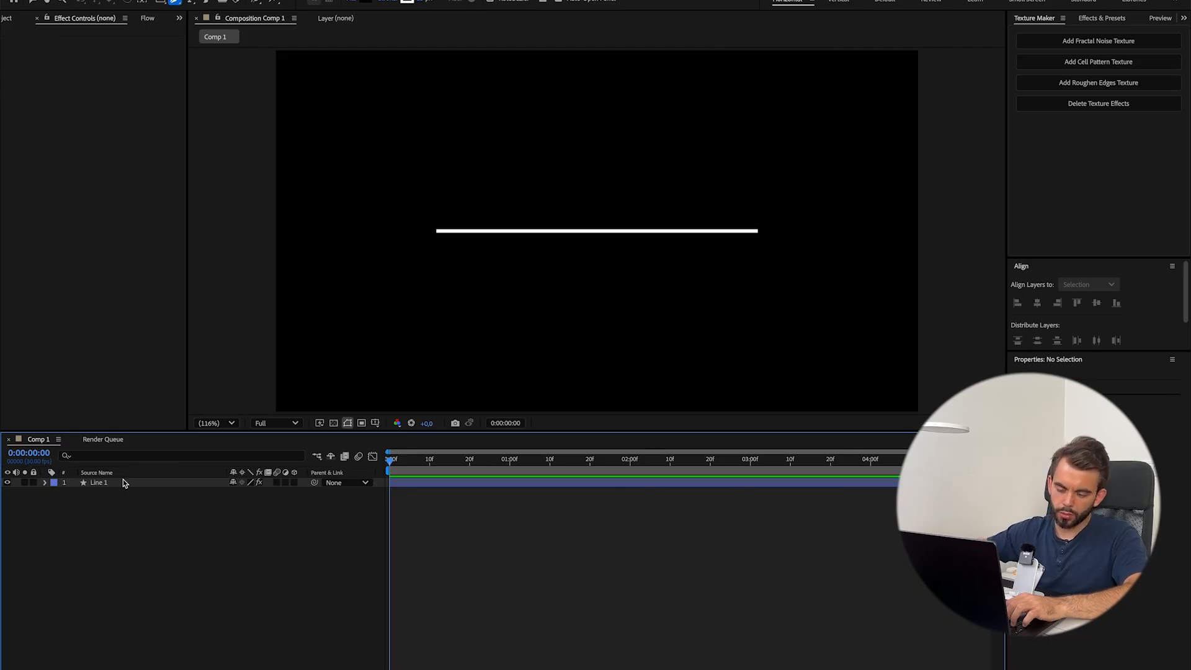
click(127, 483)
key(Delete)
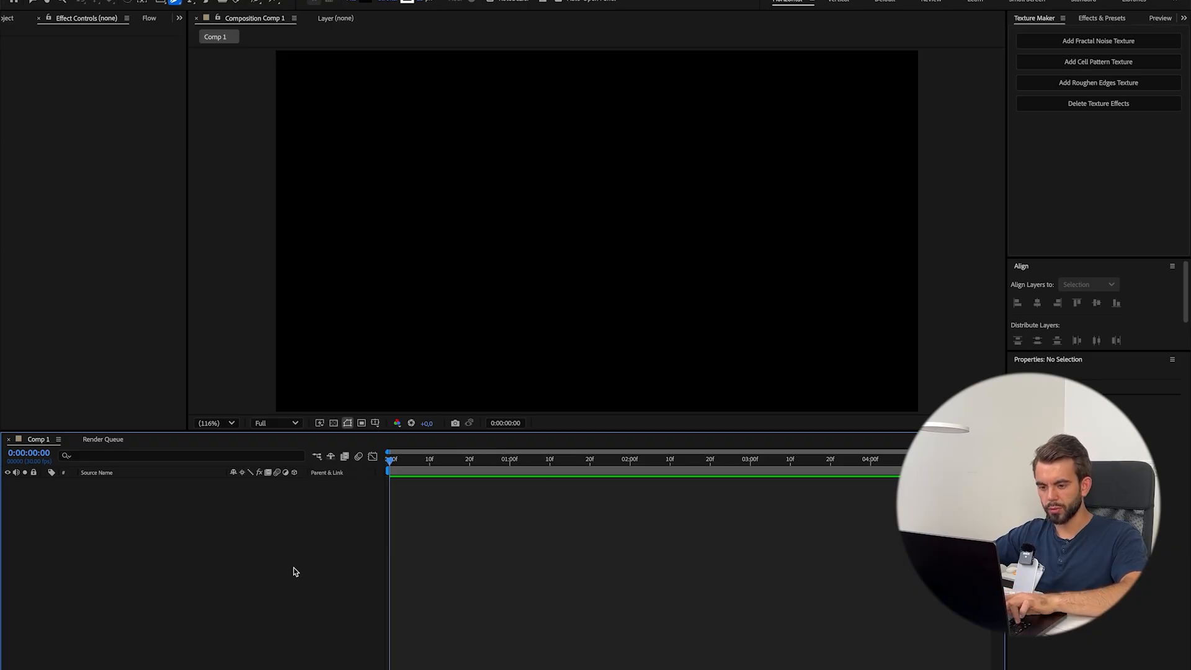
- Run the Reverse Layer Order.jsx script file from the Script UI Panels folder
key(super+i)
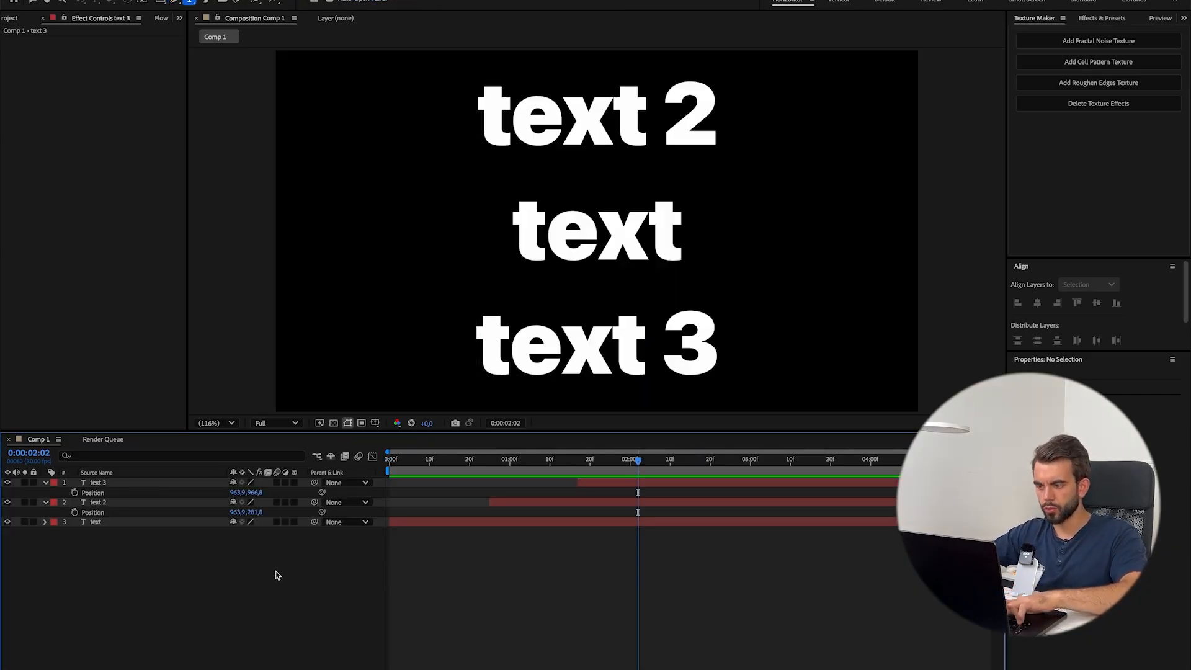
key(super+i)
key(Right)
key(Down)
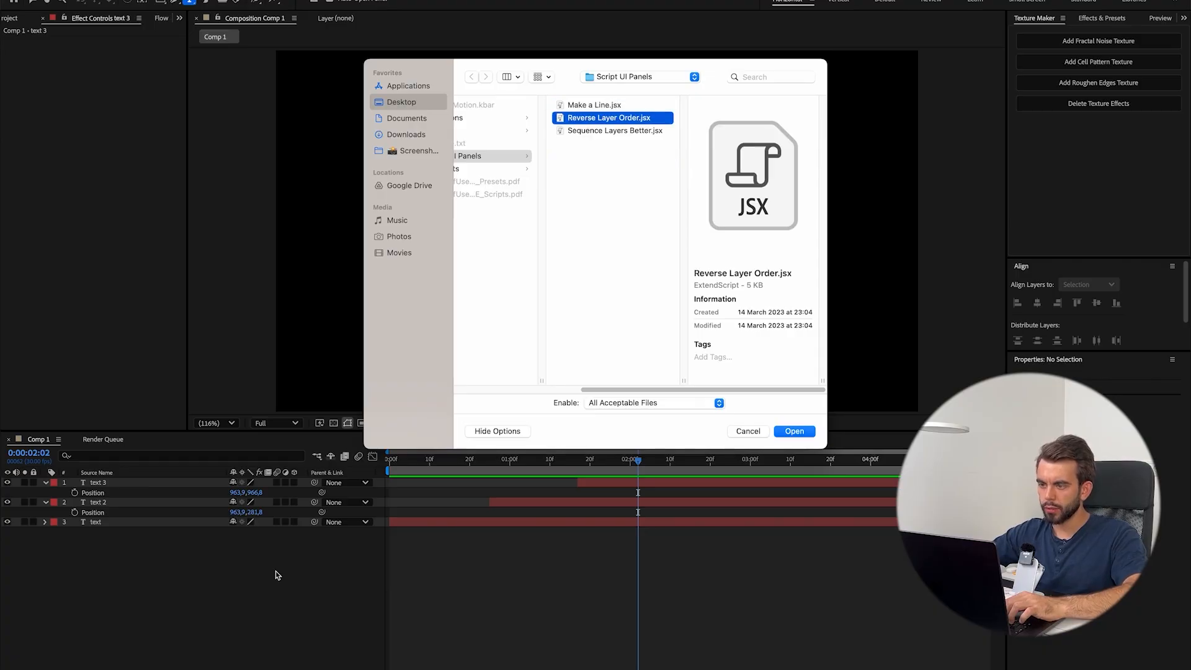
key(Return)
key(Return)
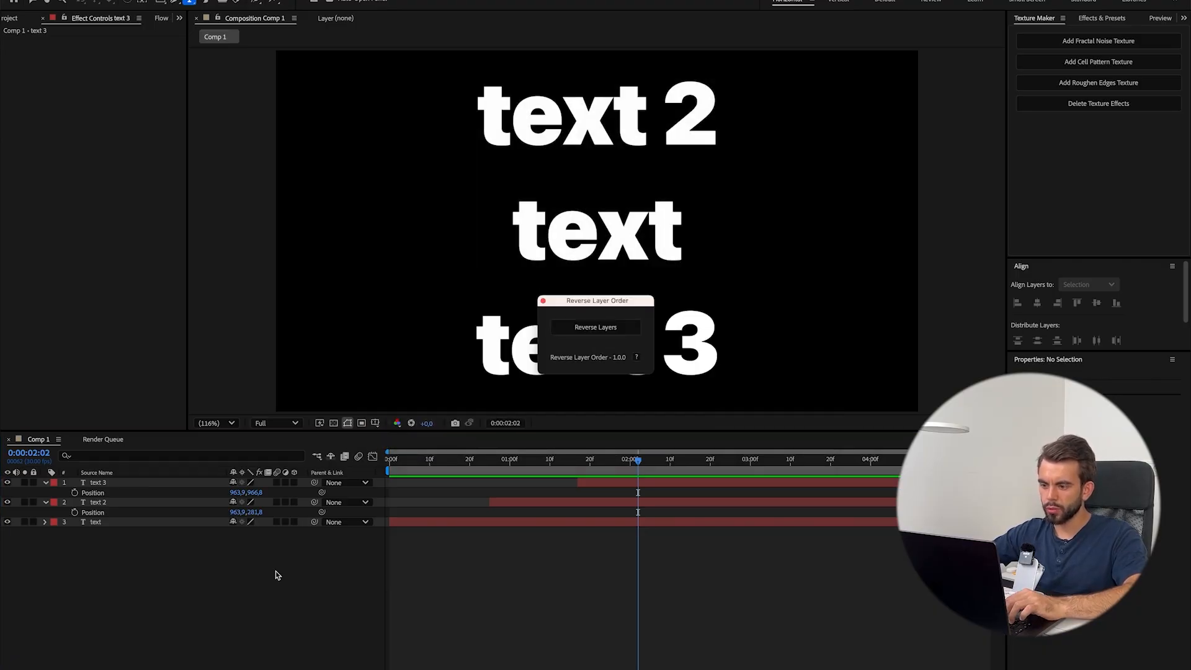
- Select all three text layers in Comp 1 and reverse their stacking order with the Reverse Layer Order script
click(610, 328)
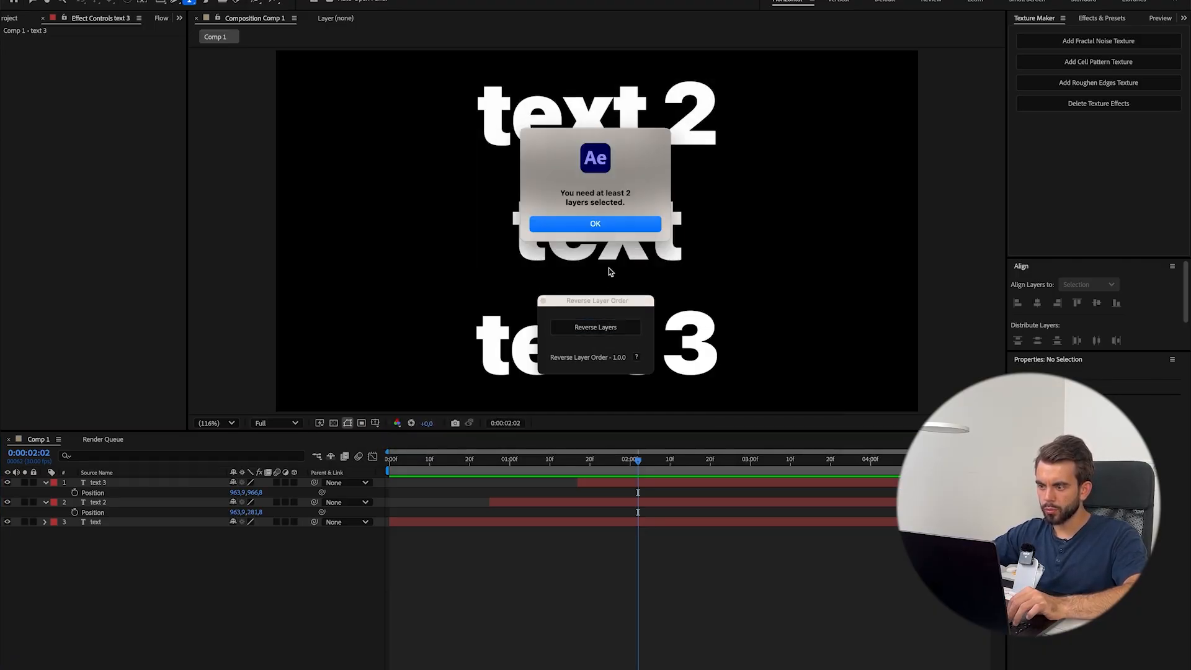
click(595, 223)
click(168, 502)
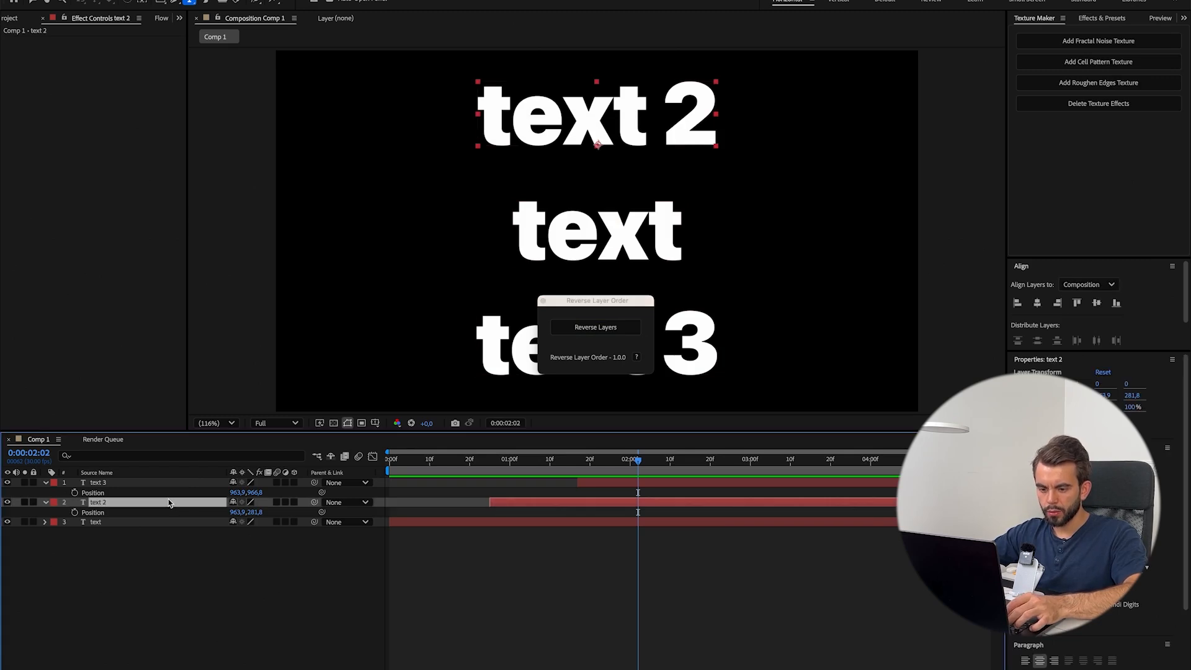
key(ctrl+a)
click(593, 326)
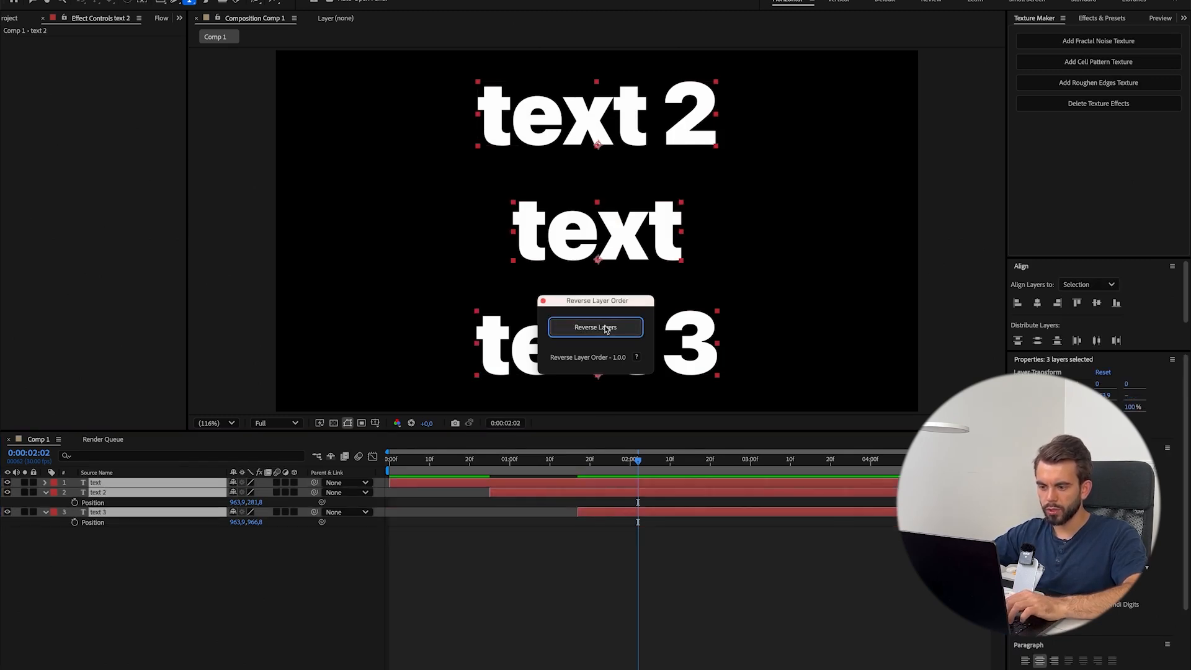
click(613, 566)
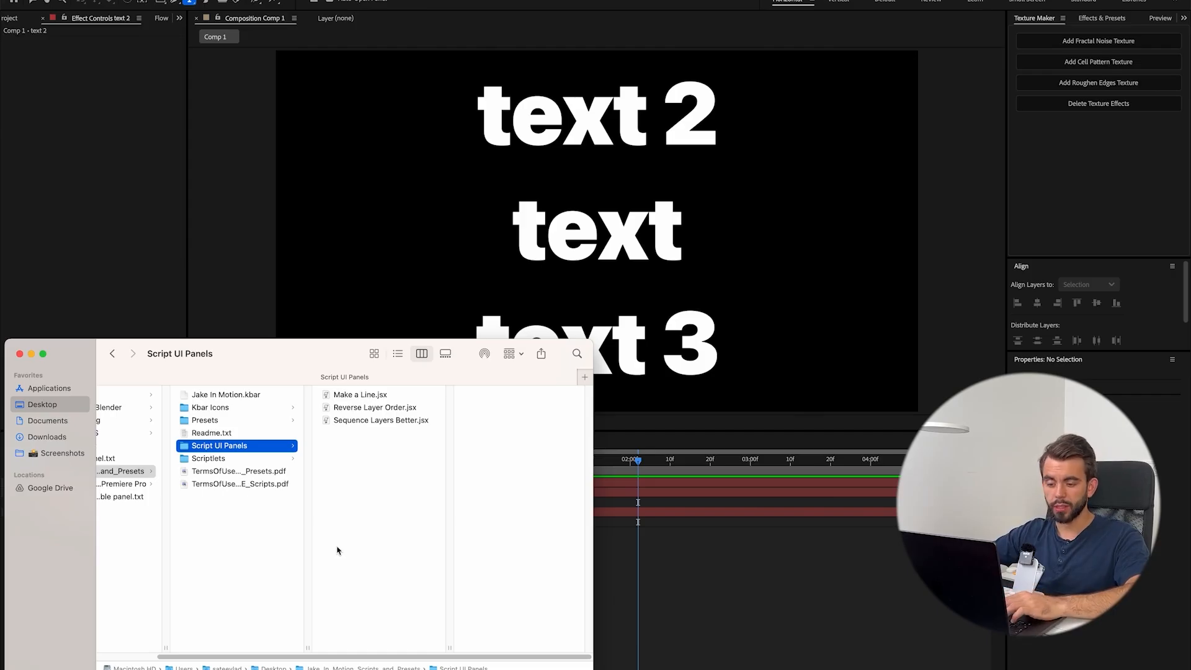
click(721, 607)
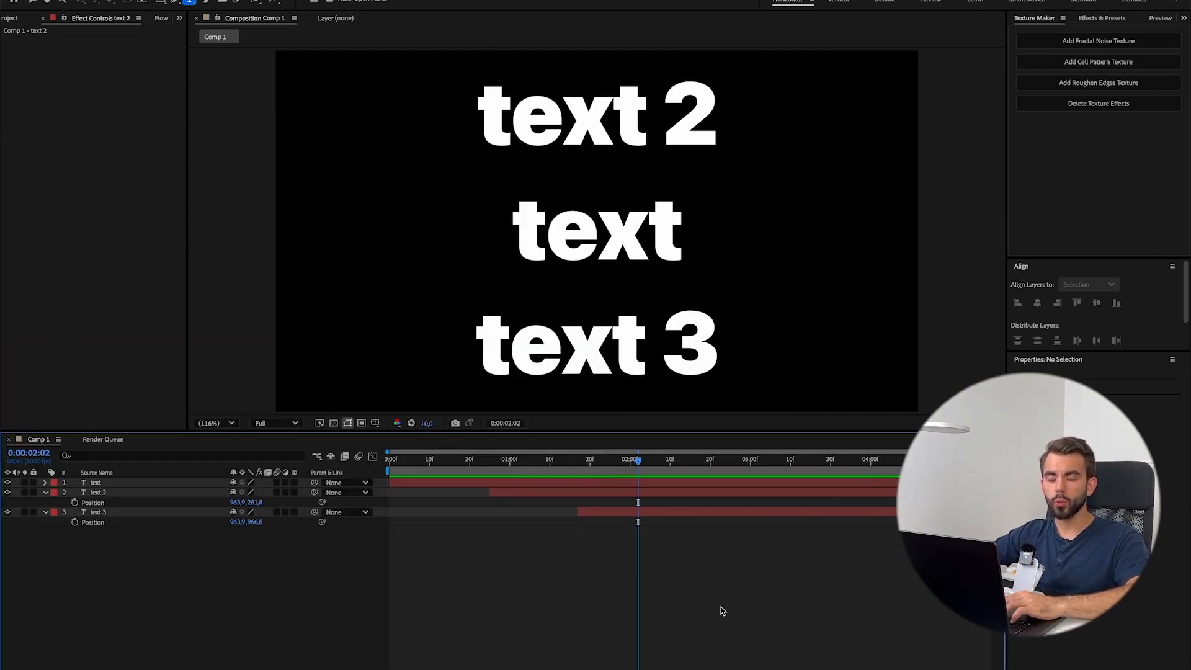